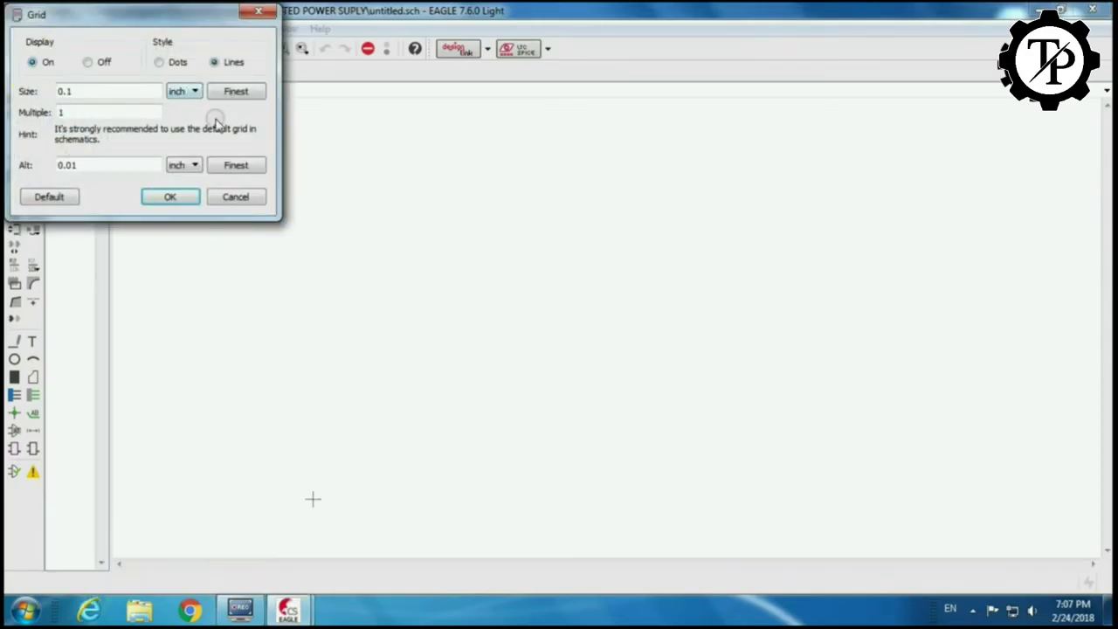
Apply the visible 0.1 inch line grid and search the part library for DIODE.
click(170, 197)
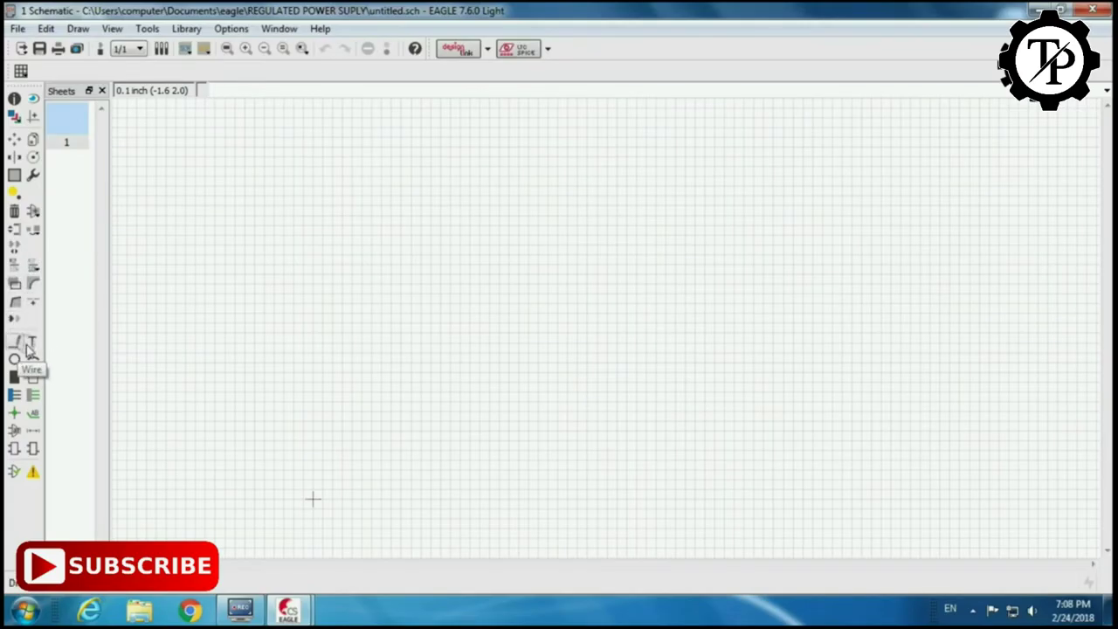
click(33, 209)
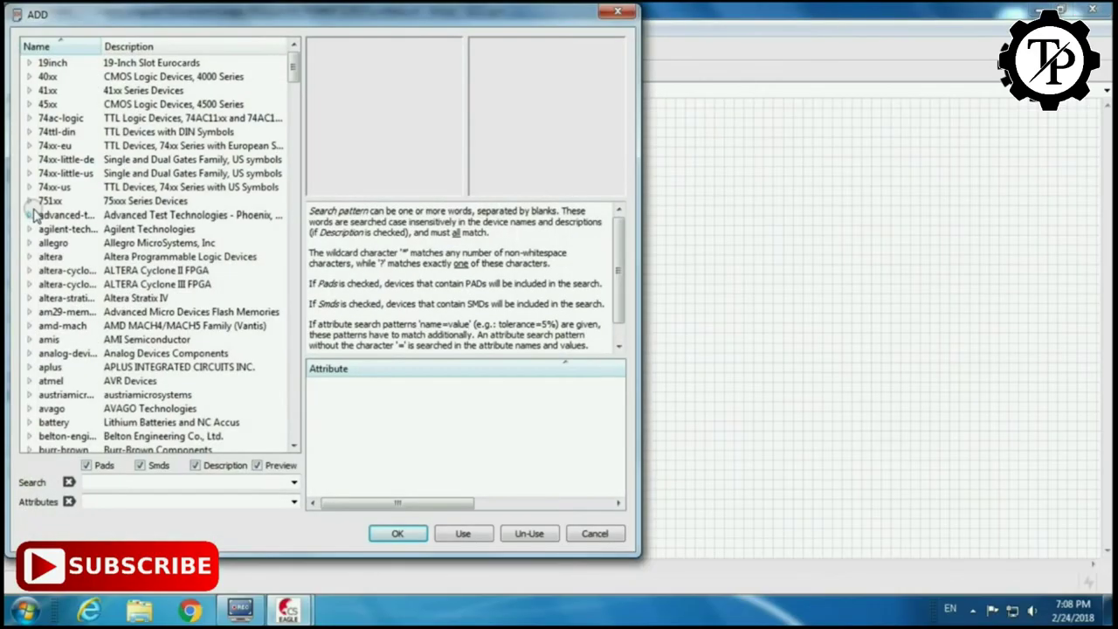
click(103, 485)
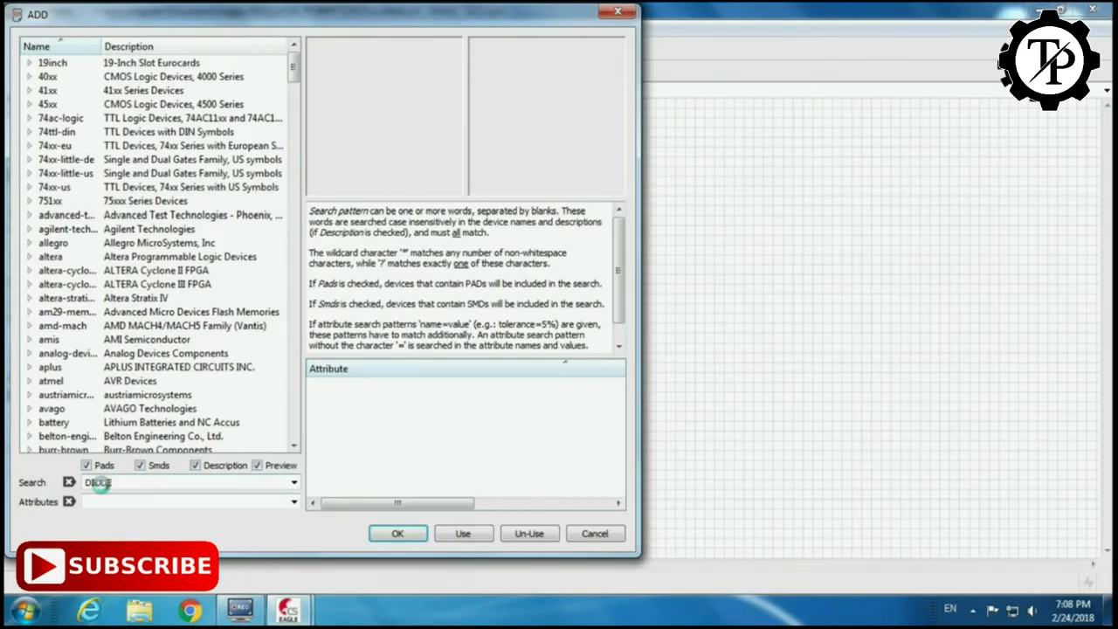
text(DIODE)
key(Return)
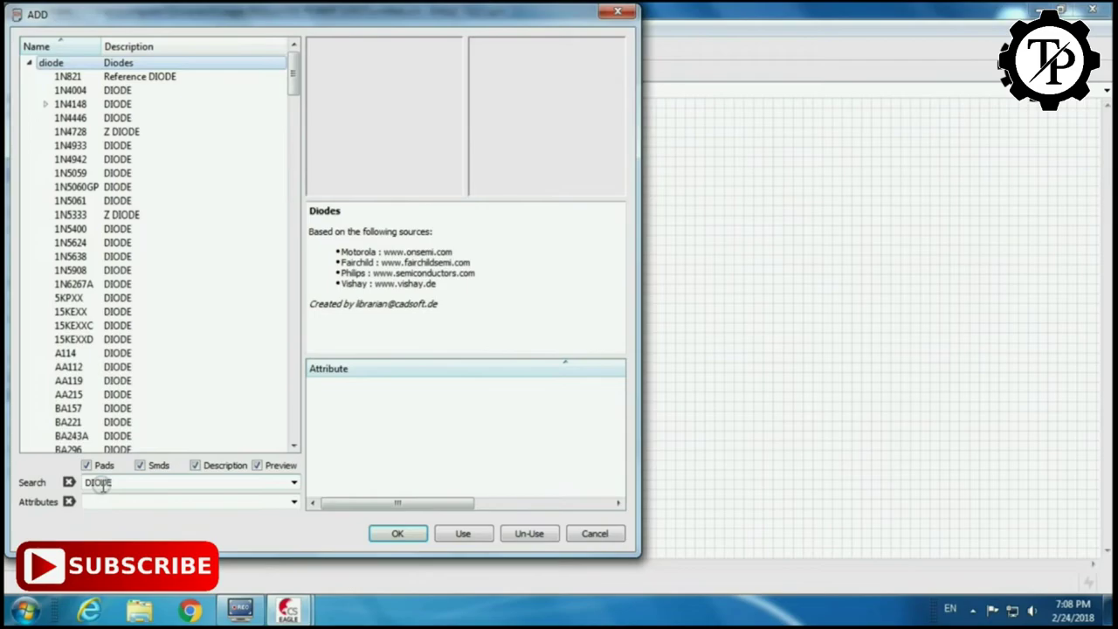
Compare the 1N4004 and 1N4148 diodes and choose the 1N4004 for placement.
click(125, 90)
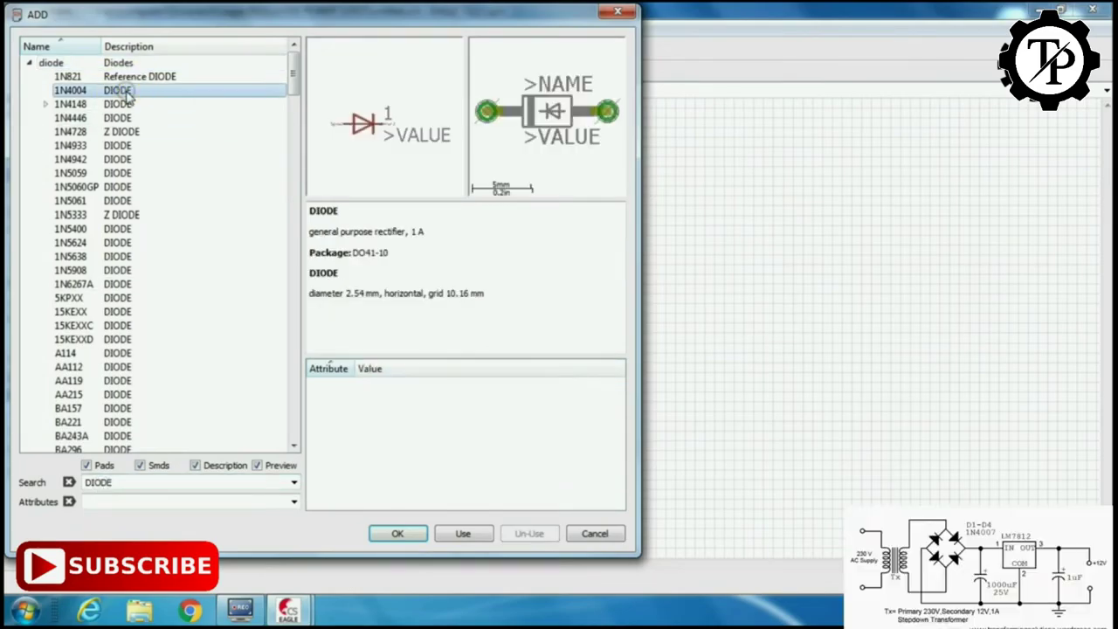
click(109, 104)
click(45, 103)
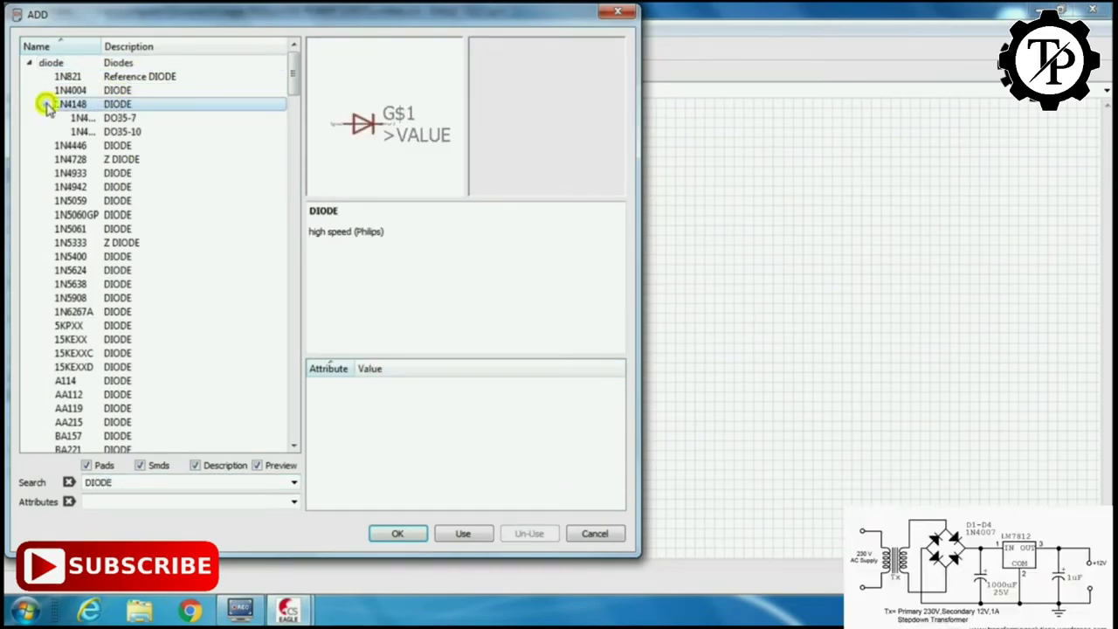
click(118, 117)
click(121, 91)
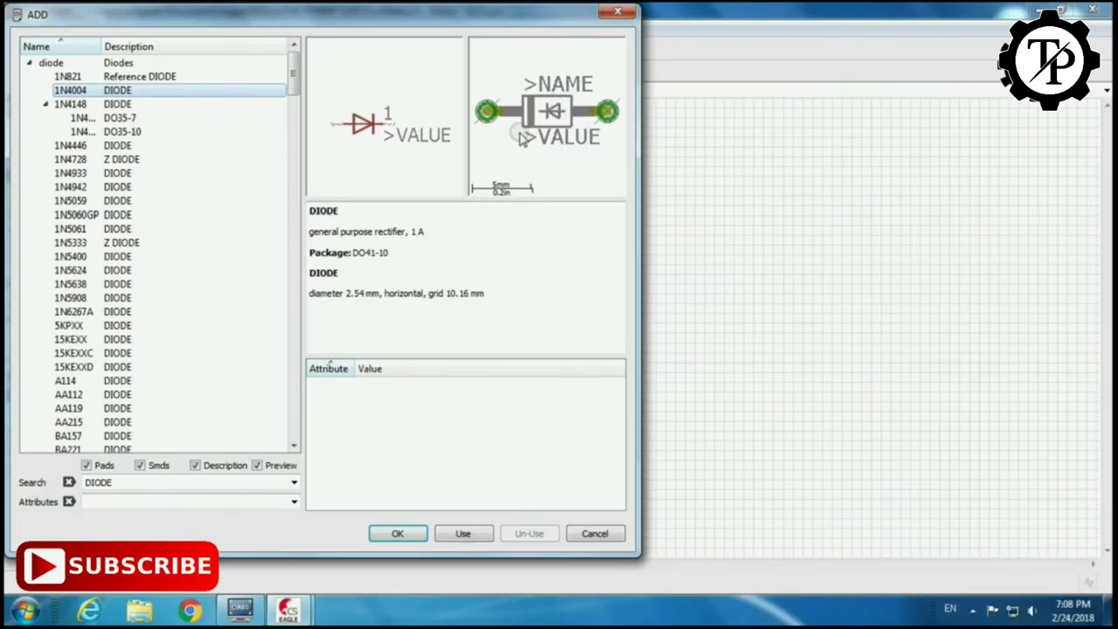
click(399, 535)
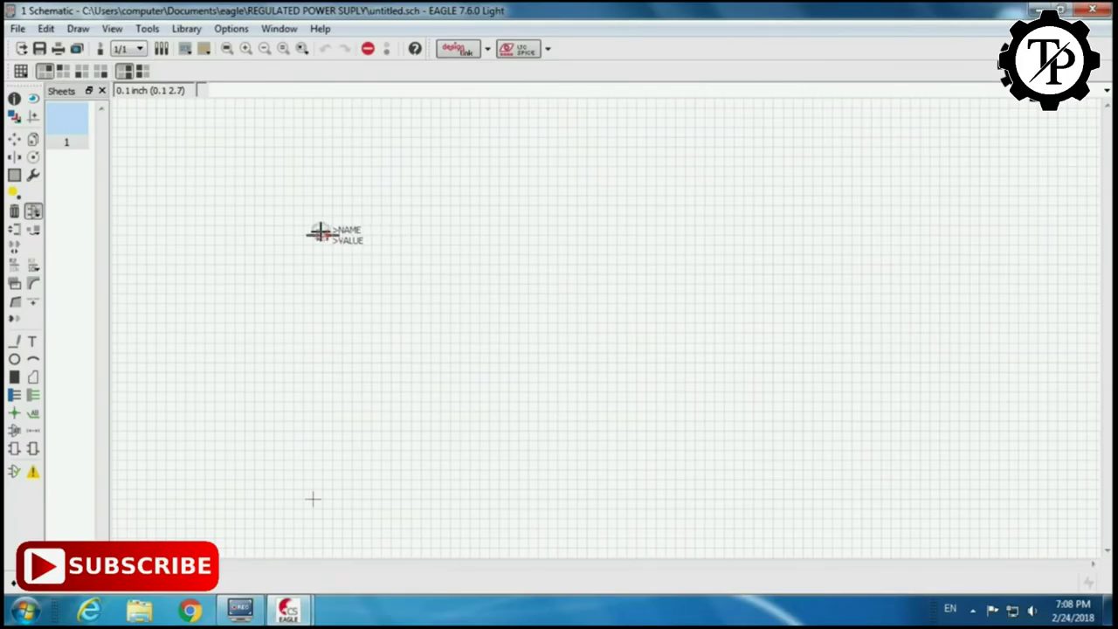
Place four 1N4004 diodes in the schematic as two rows of two, then stop placing diodes.
click(341, 215)
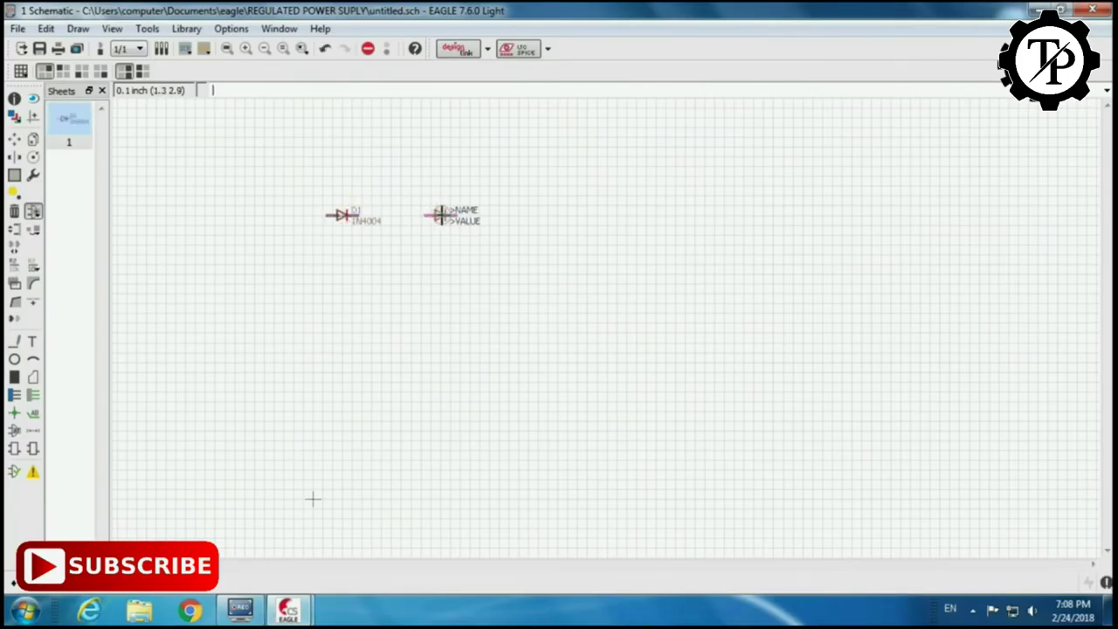
click(452, 216)
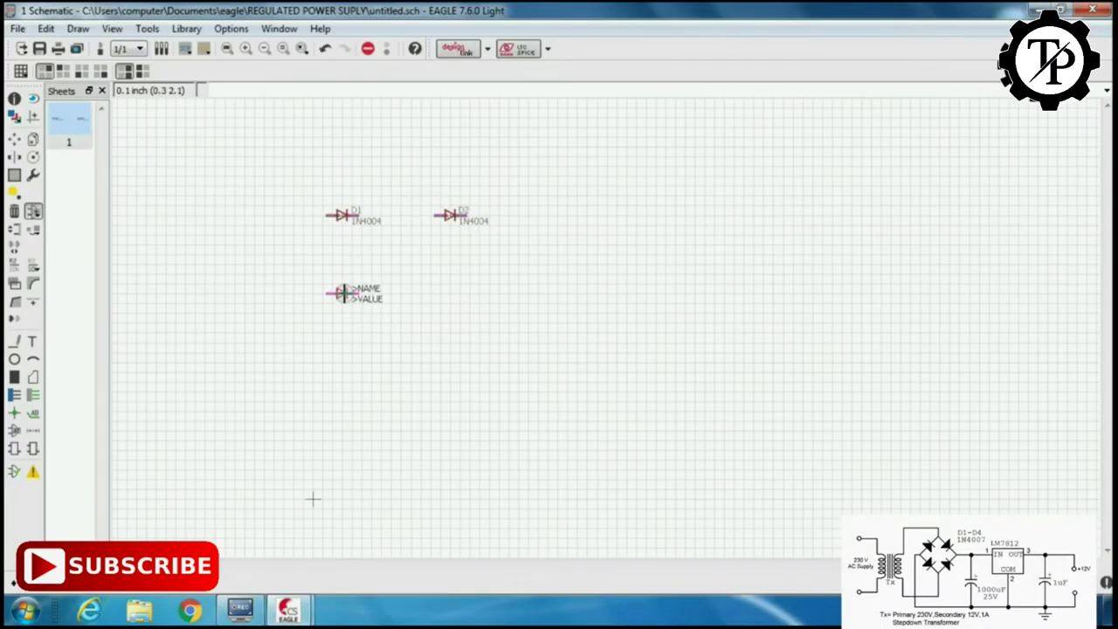
click(339, 294)
click(447, 295)
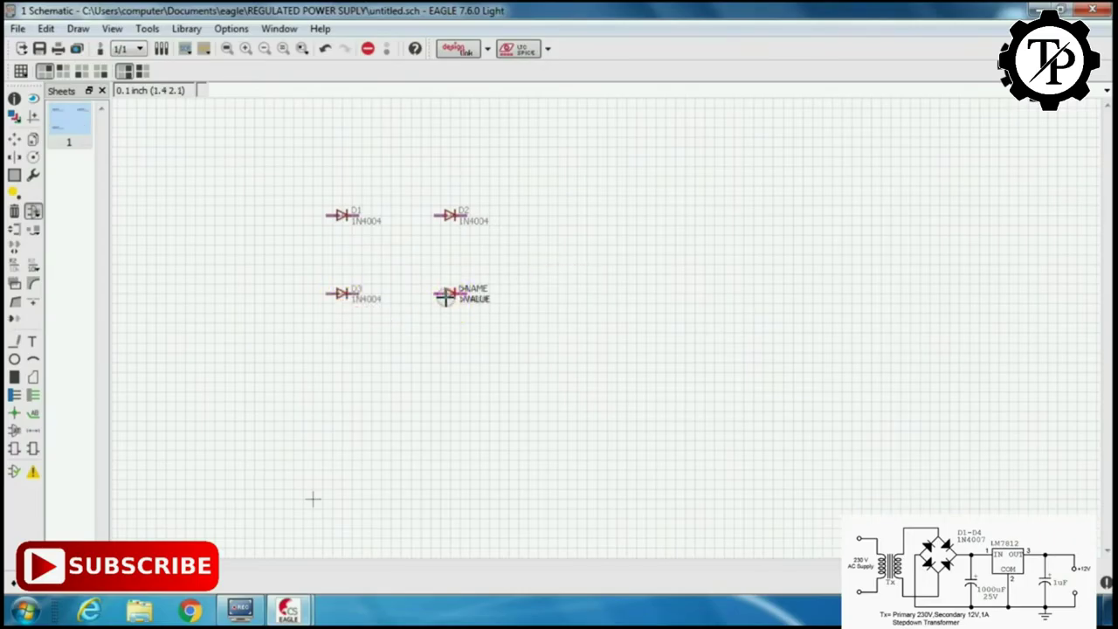
key(Escape)
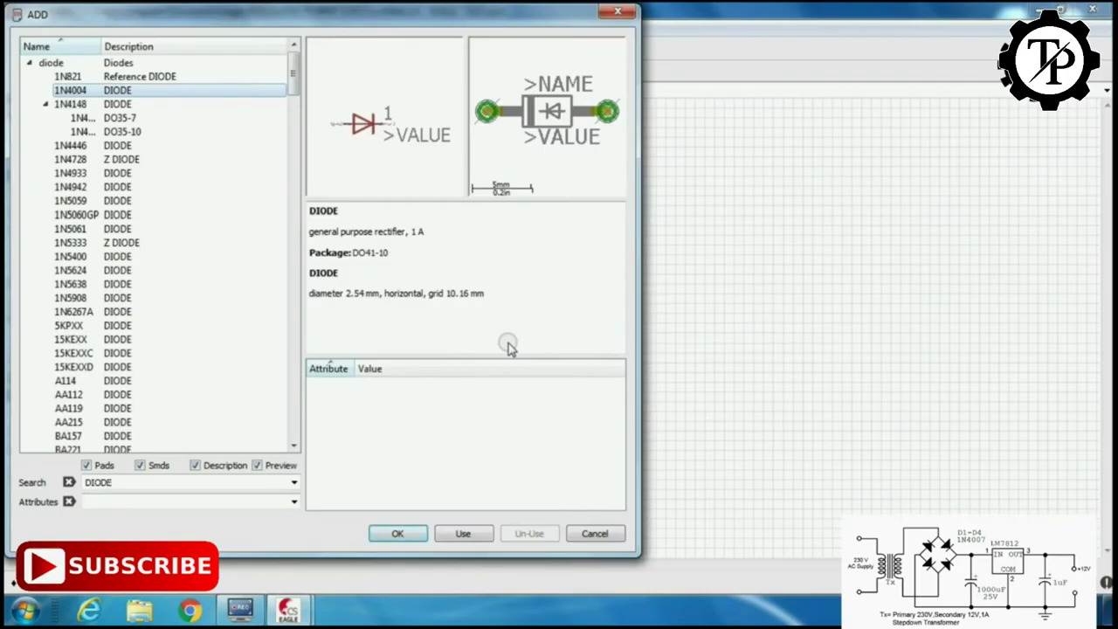
Search the part library for CAPACITOR and expand the C device in the WIMA capacitor library.
drag(120, 480, 35, 484)
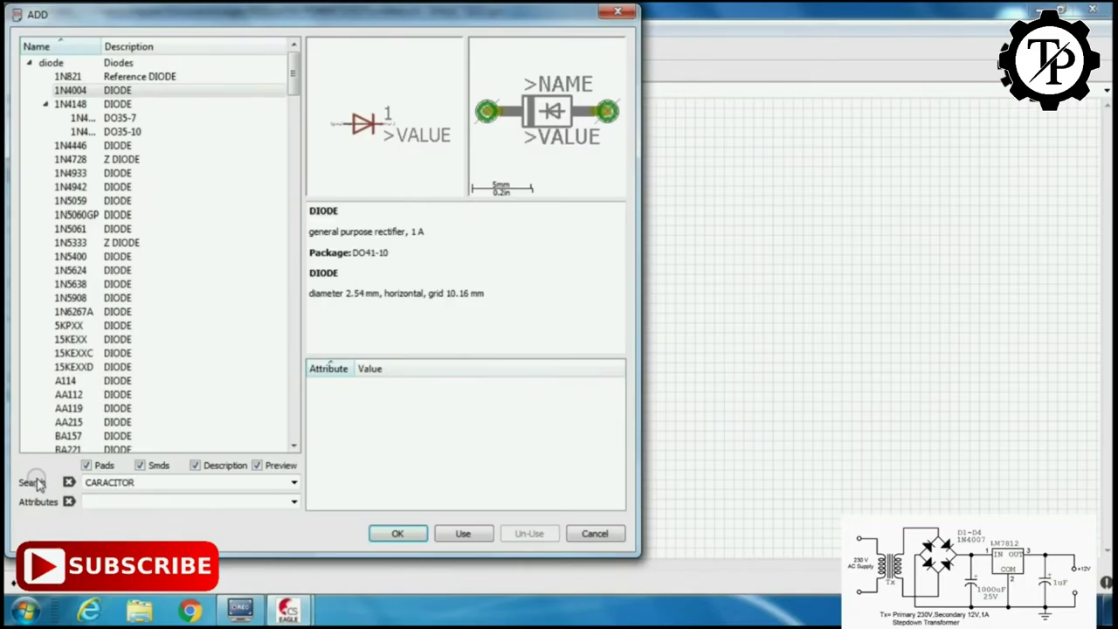
text(CAPACITOR)
click(130, 105)
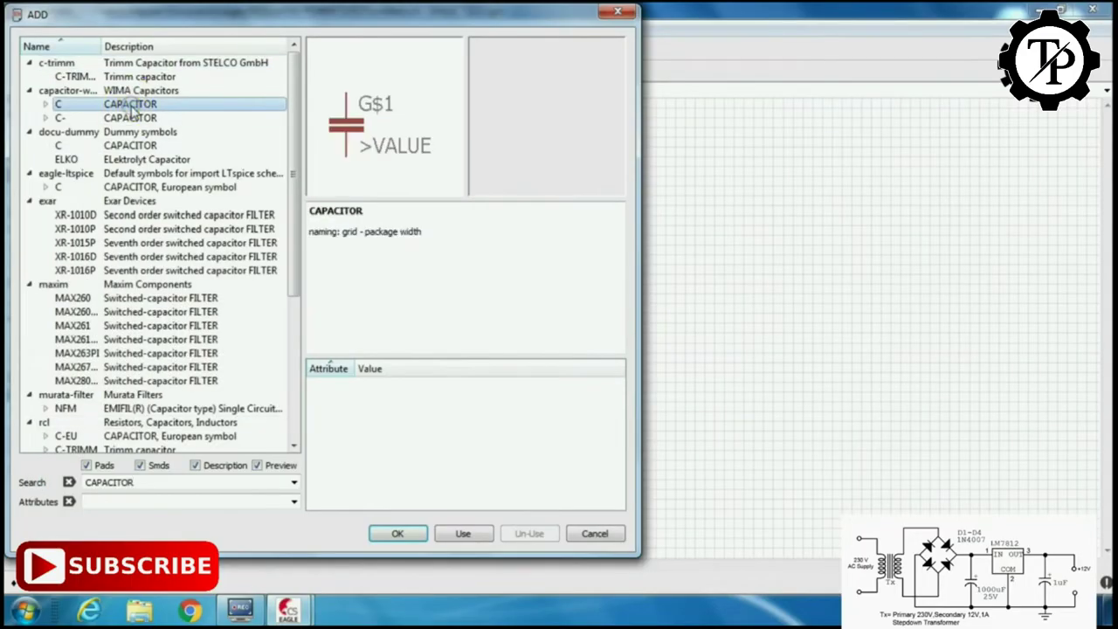
double_click(131, 105)
Compare several package variants of the WIMA C capacitor and choose C2.5/2 for placement.
click(124, 77)
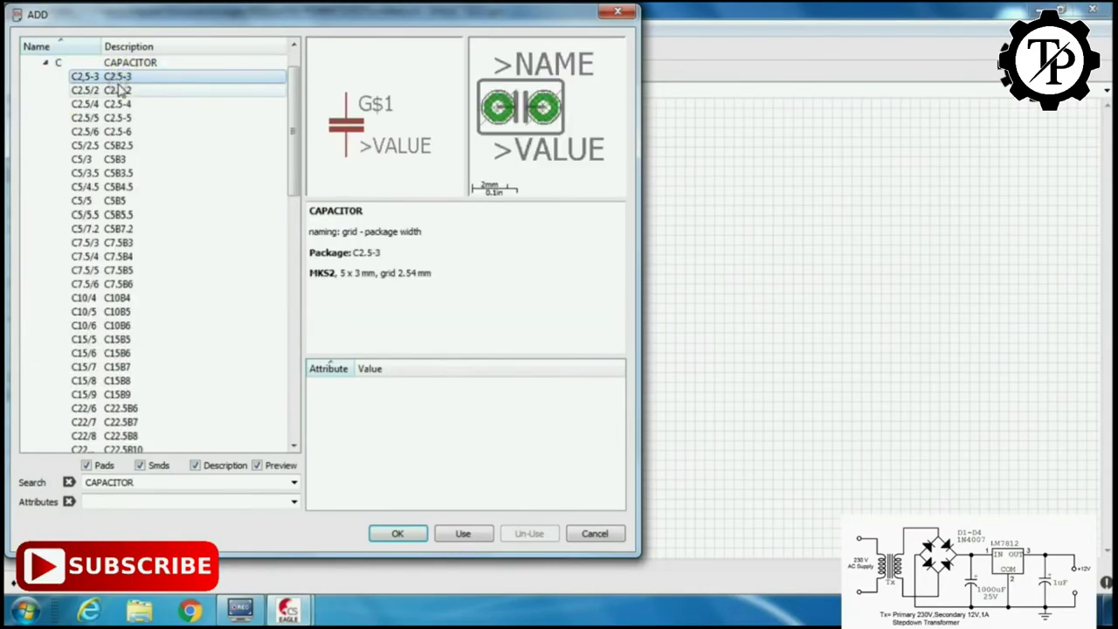
click(122, 90)
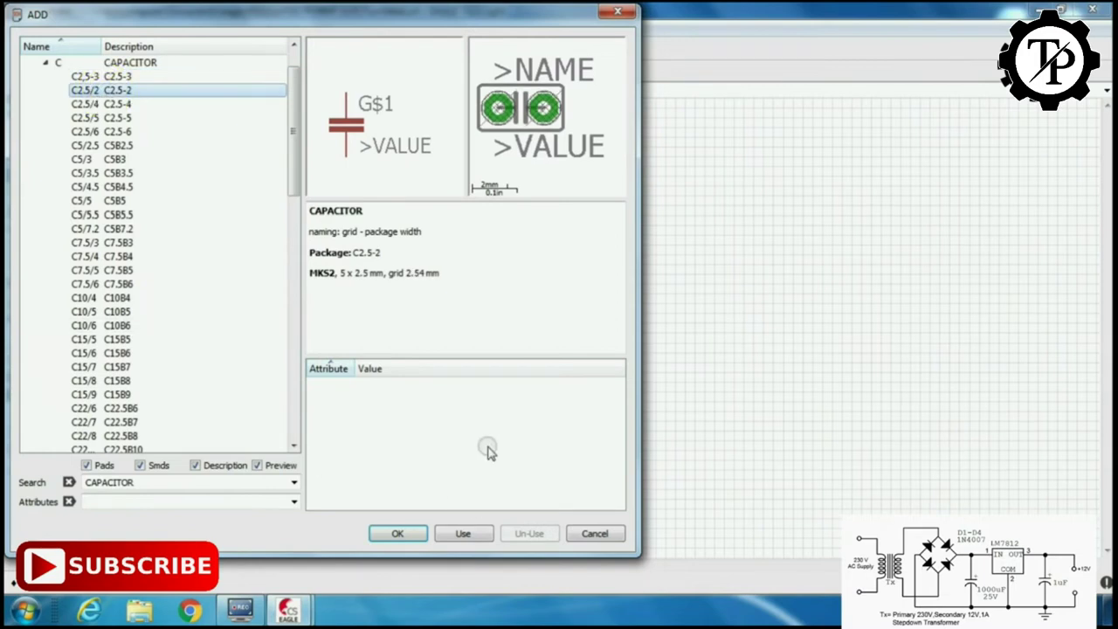
click(113, 103)
click(122, 173)
click(111, 242)
click(113, 352)
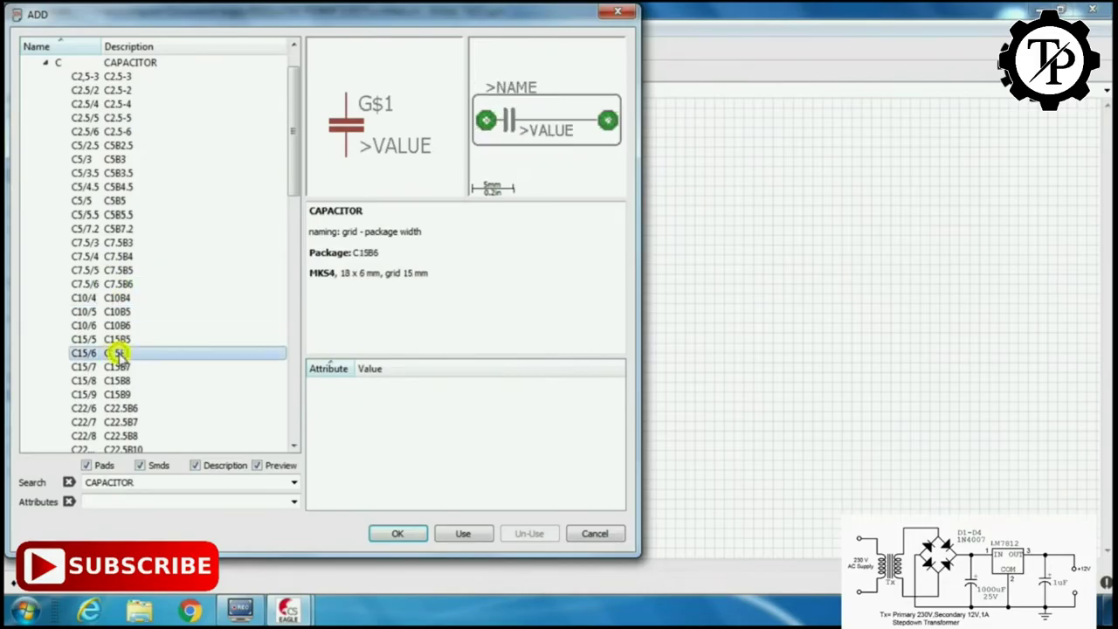
click(106, 76)
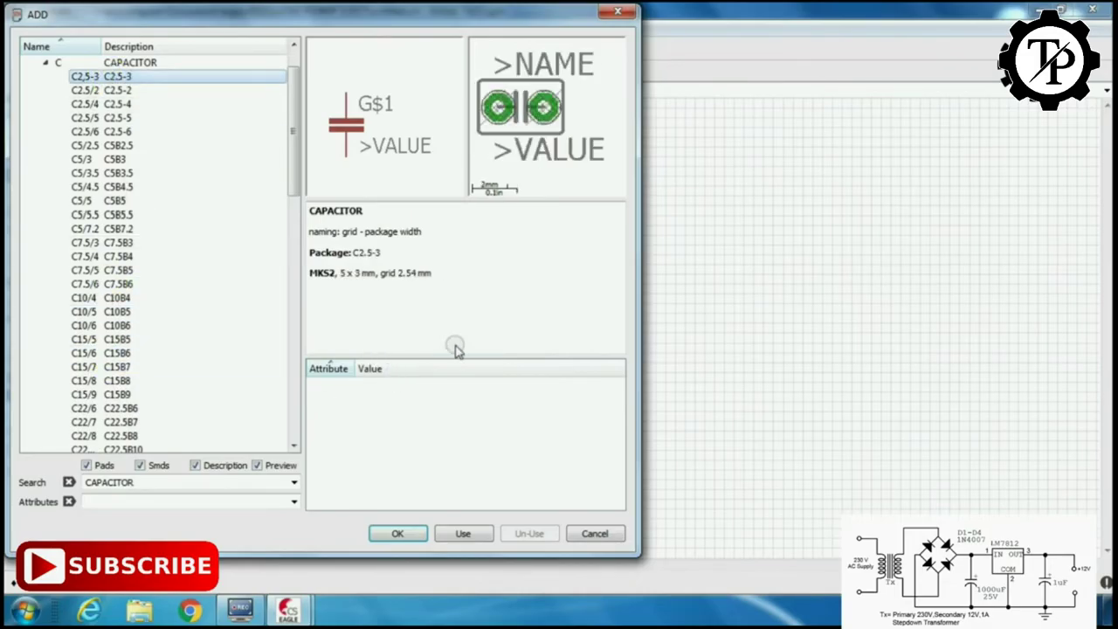
click(102, 90)
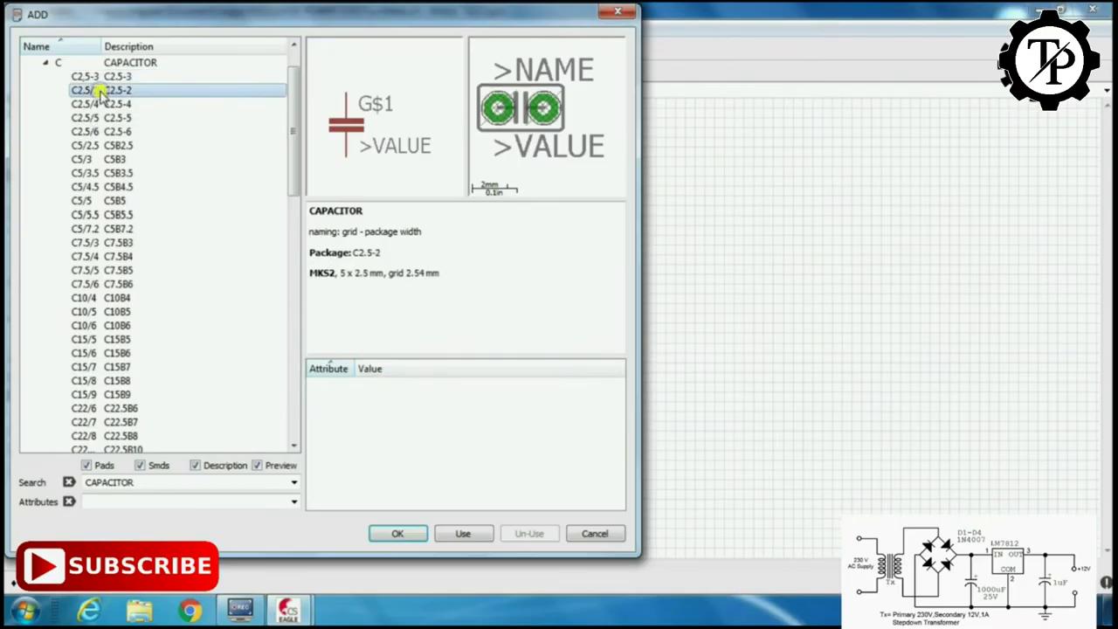
click(397, 533)
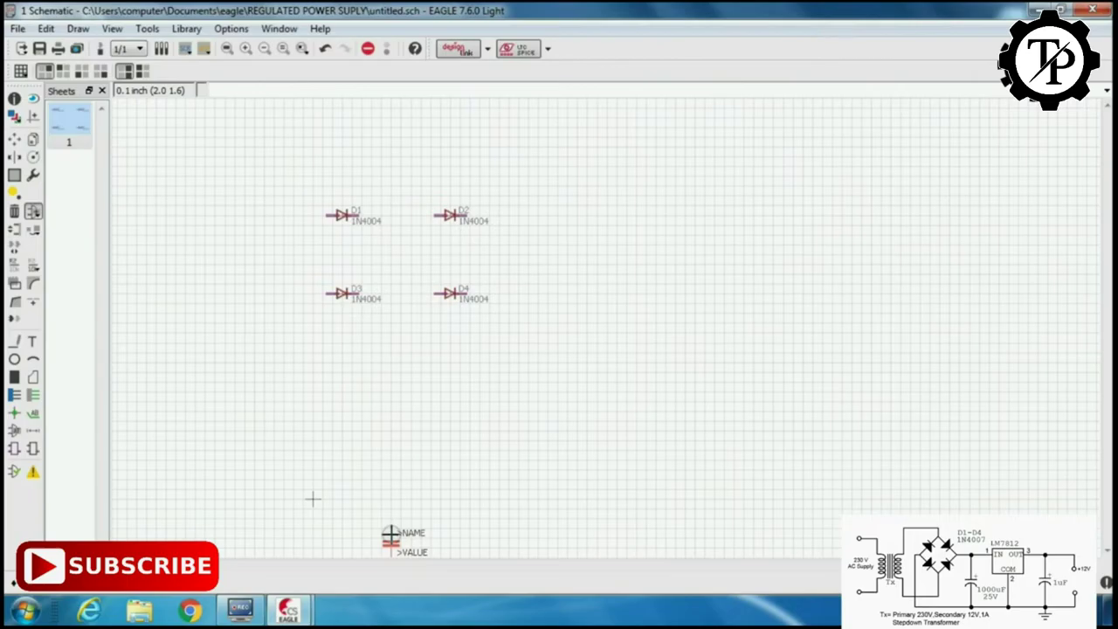
Place two C2.5/2 capacitors to the right of the diodes, leaving a wide gap between them for the regulator.
click(556, 246)
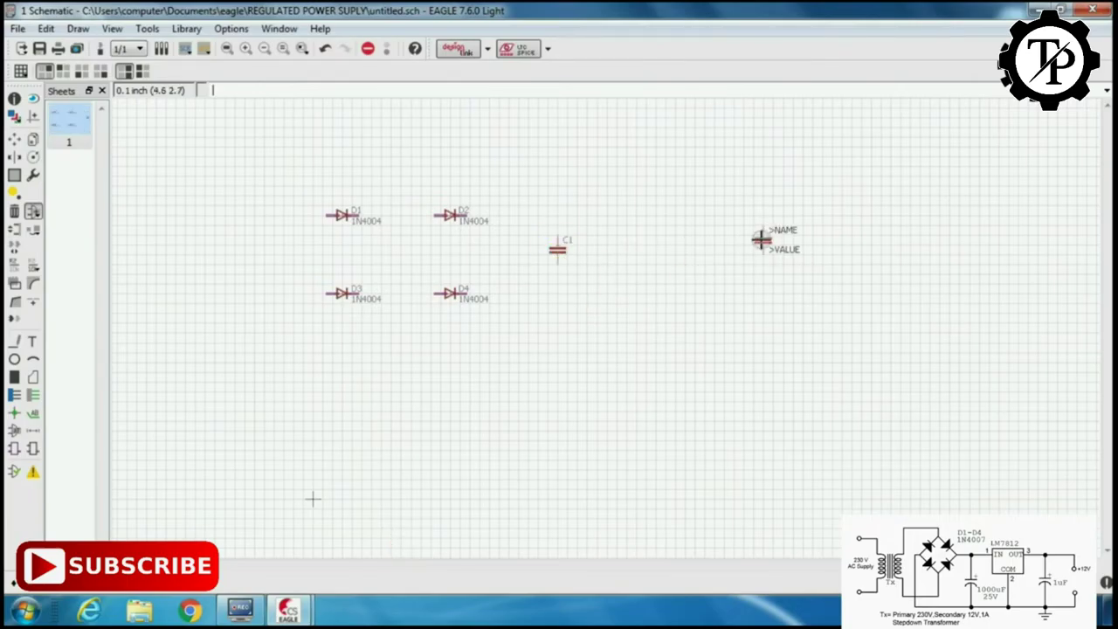
click(757, 242)
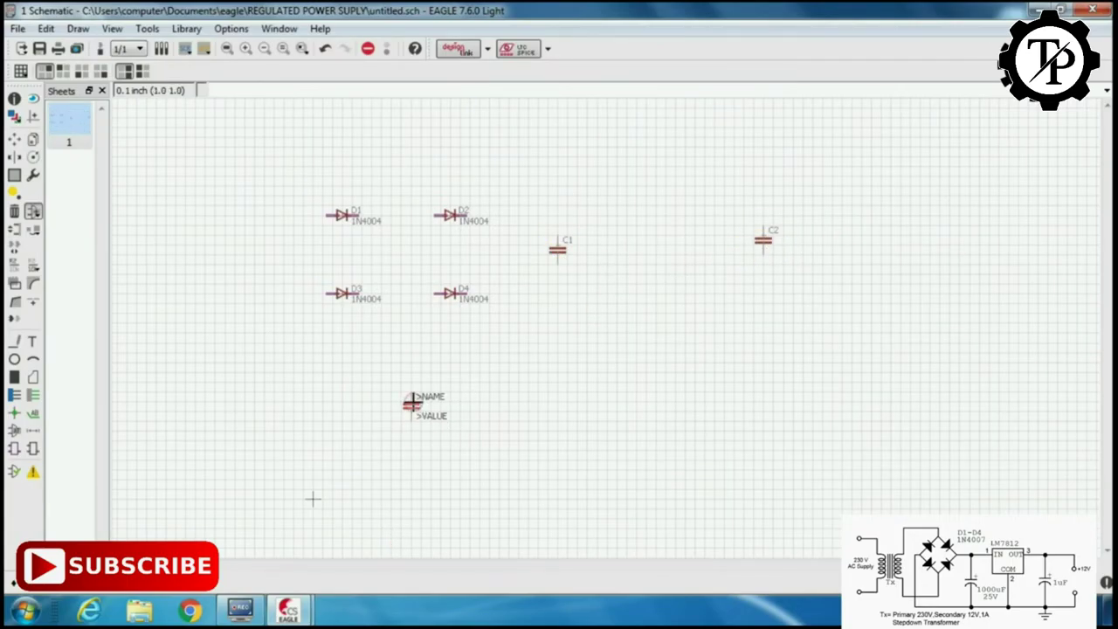
key(Escape)
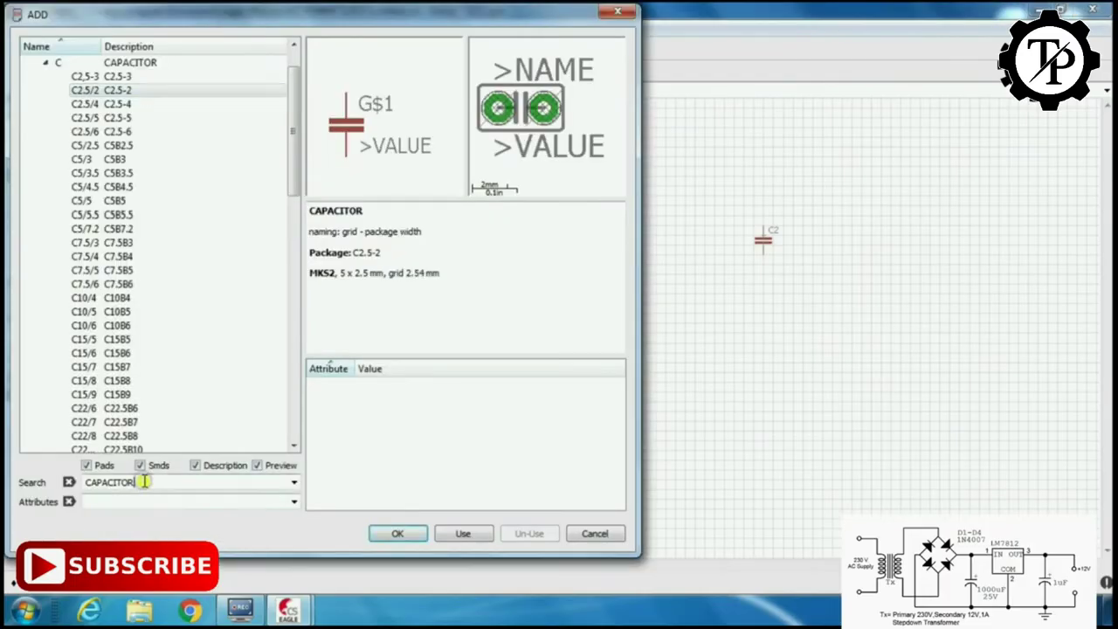
Search the part library for REGULATOR.
drag(140, 482, 46, 482)
text(CONN)
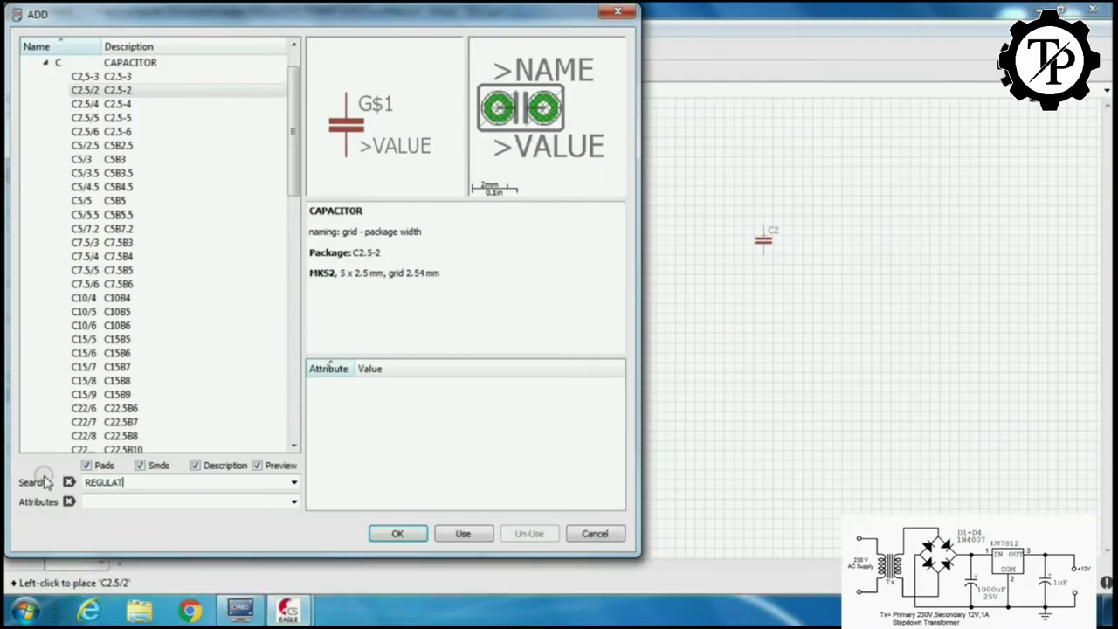
key(Return)
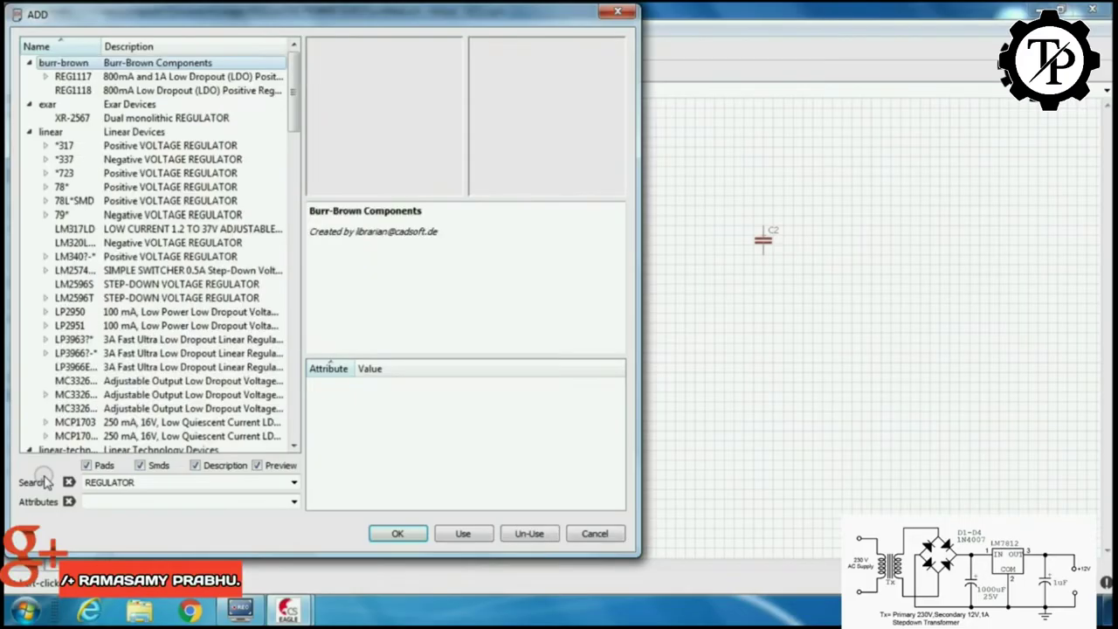
Examine the regulators in the Burr-Brown, Exar and Linear libraries, including the SOT223 and DD-3 packages of the REG1117.
click(112, 76)
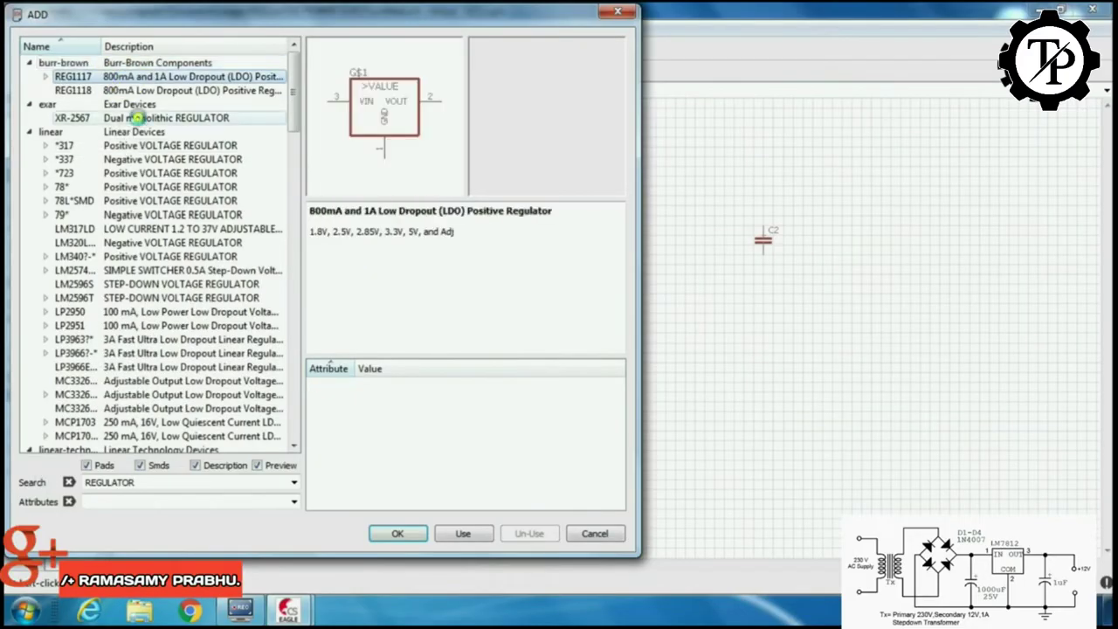
click(137, 117)
click(123, 104)
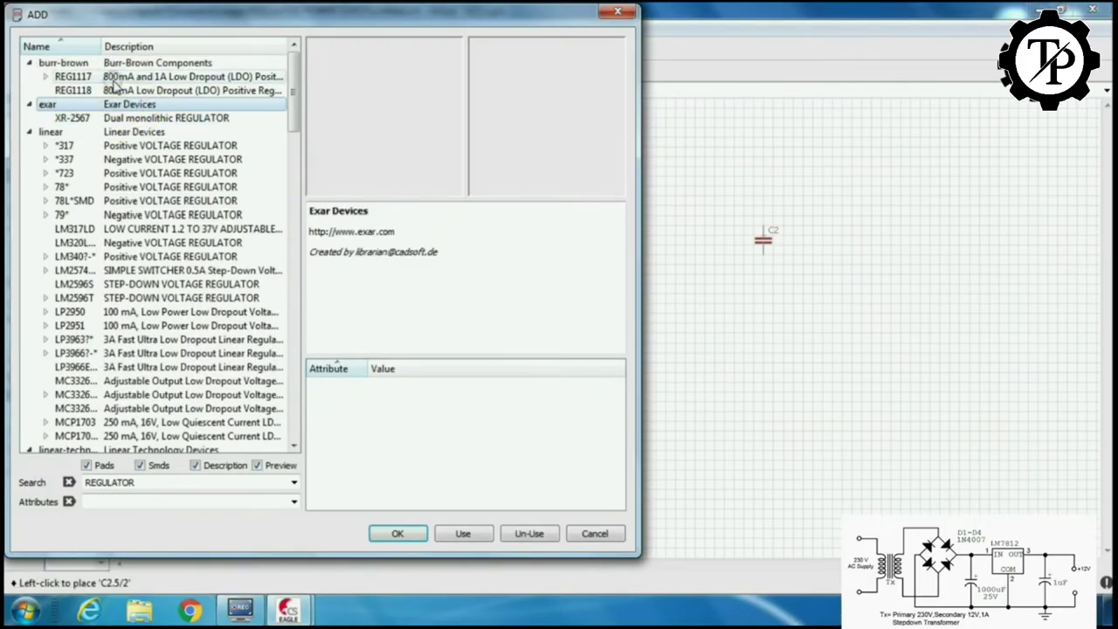
click(46, 76)
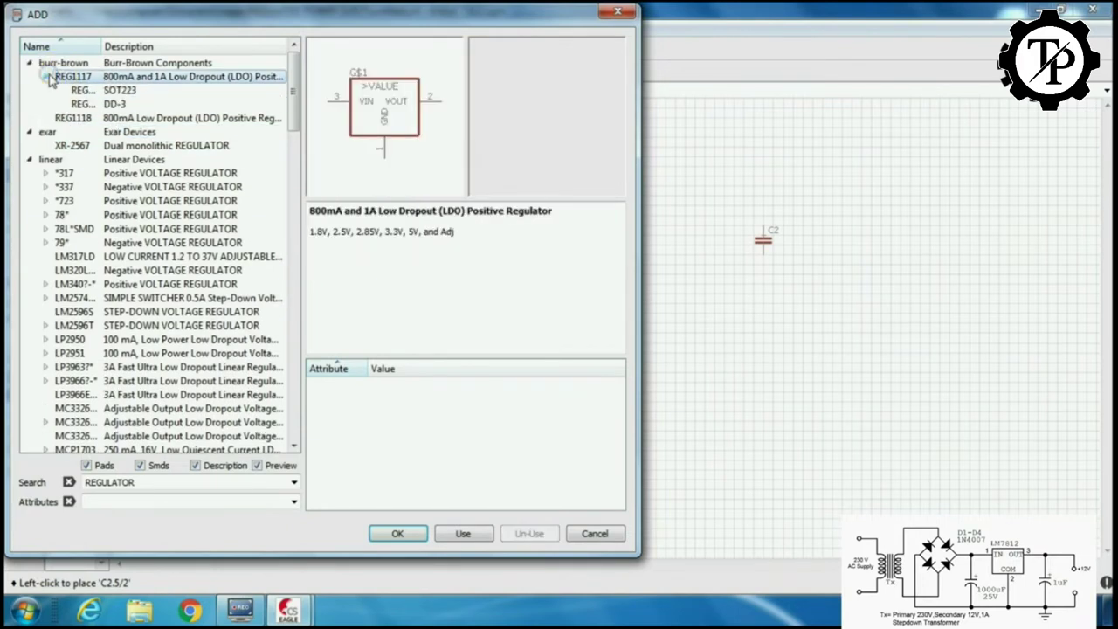
click(113, 90)
click(113, 103)
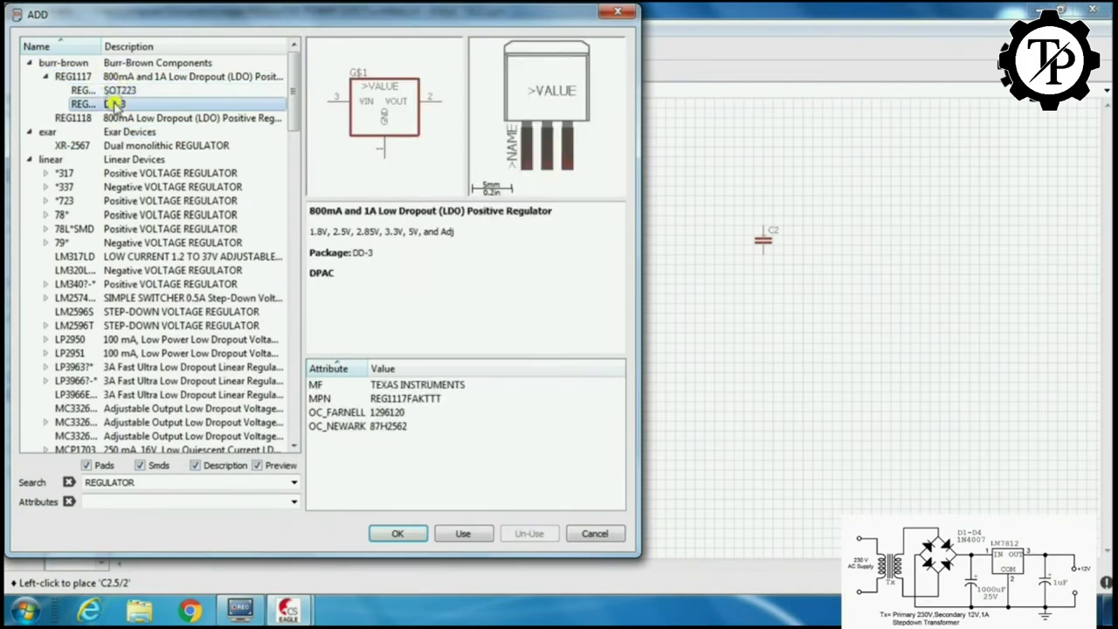
click(29, 63)
click(120, 76)
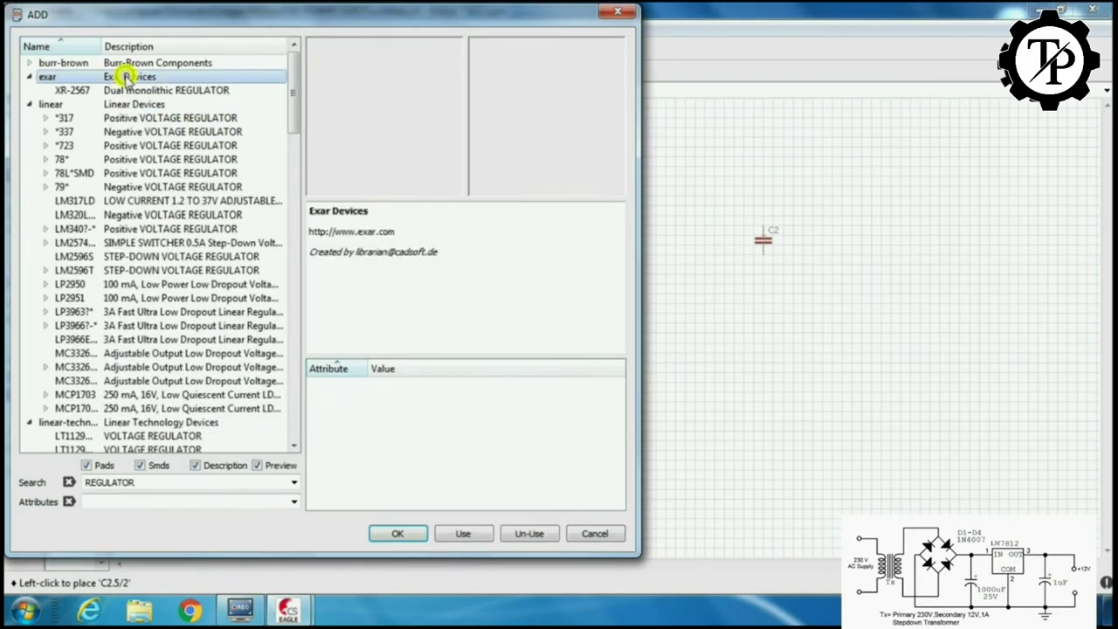
click(127, 270)
click(75, 241)
click(75, 200)
click(63, 187)
click(73, 132)
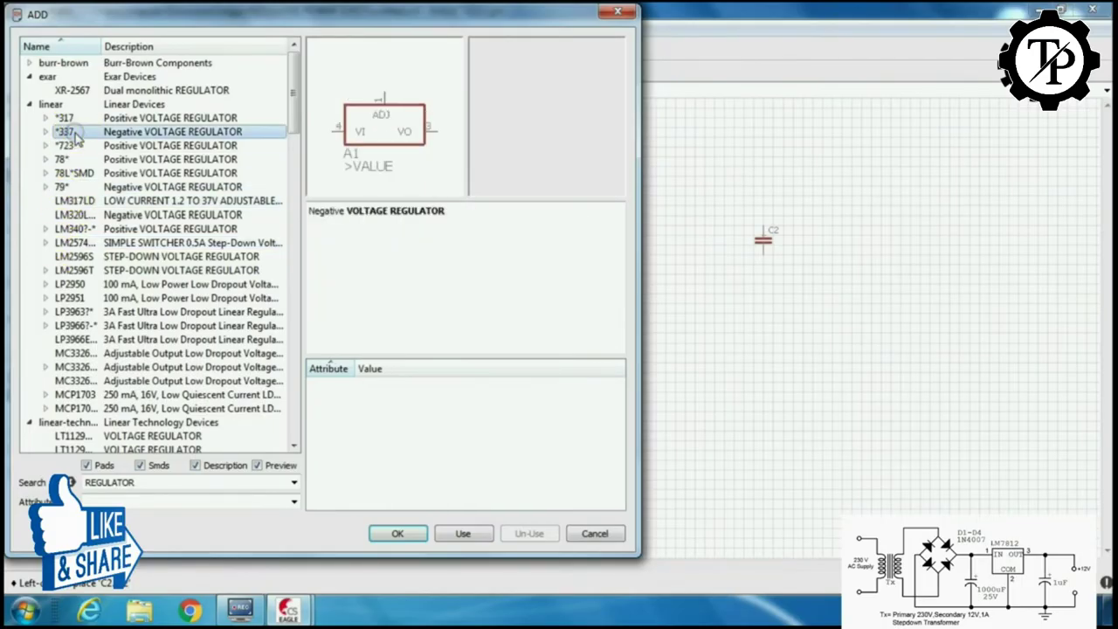
Choose the 317T variant of the *317 positive voltage regulator in the TO220H package and place it between the two capacitors.
click(75, 118)
click(45, 117)
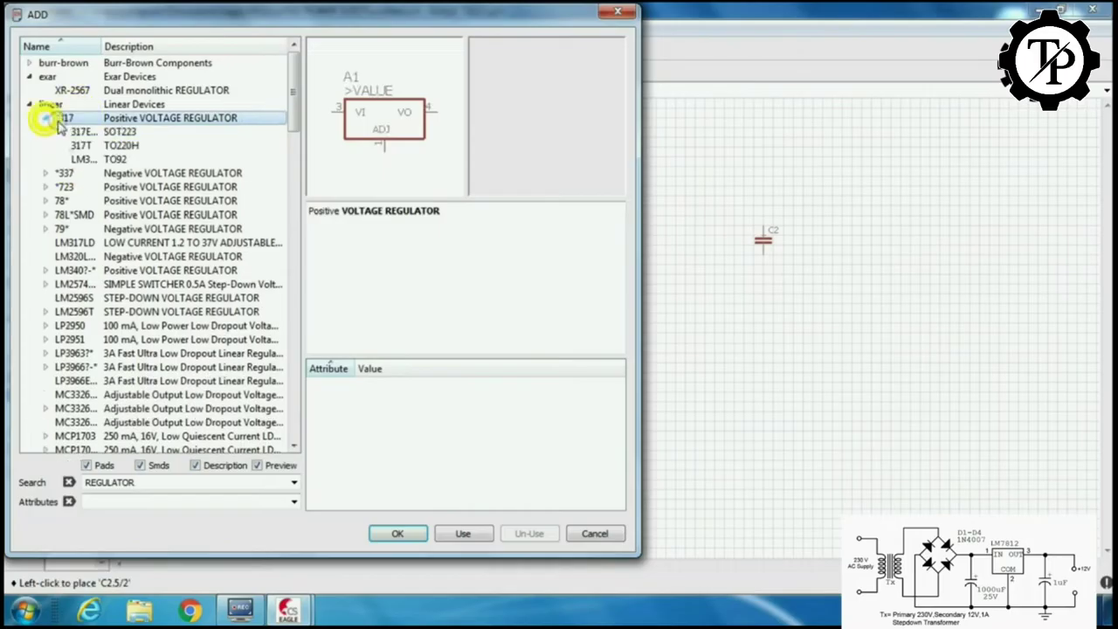
click(130, 131)
click(136, 145)
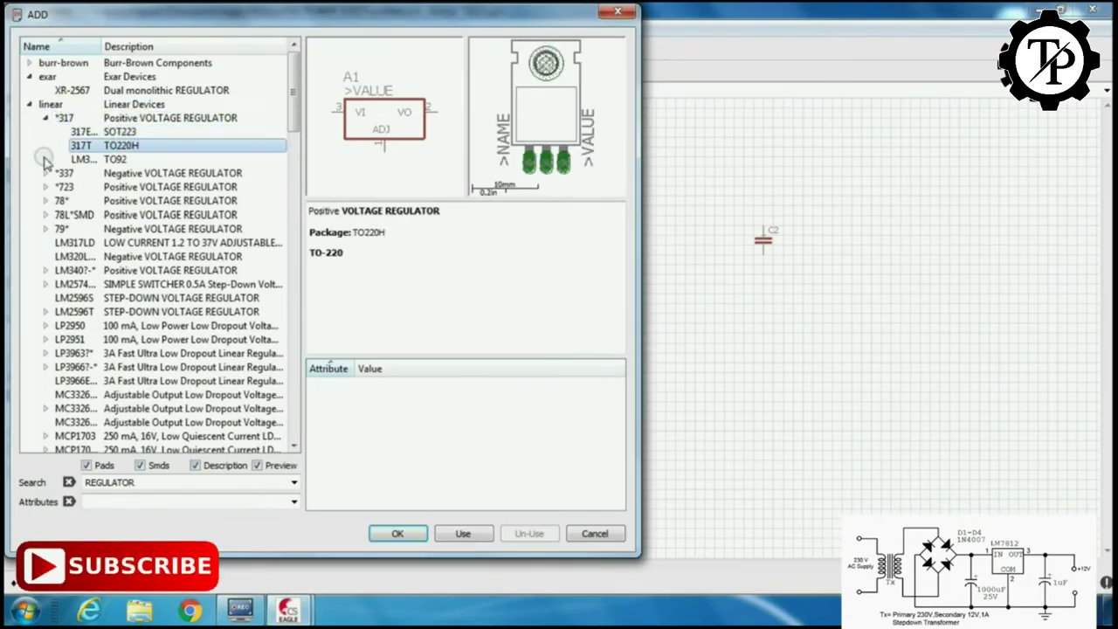
click(389, 533)
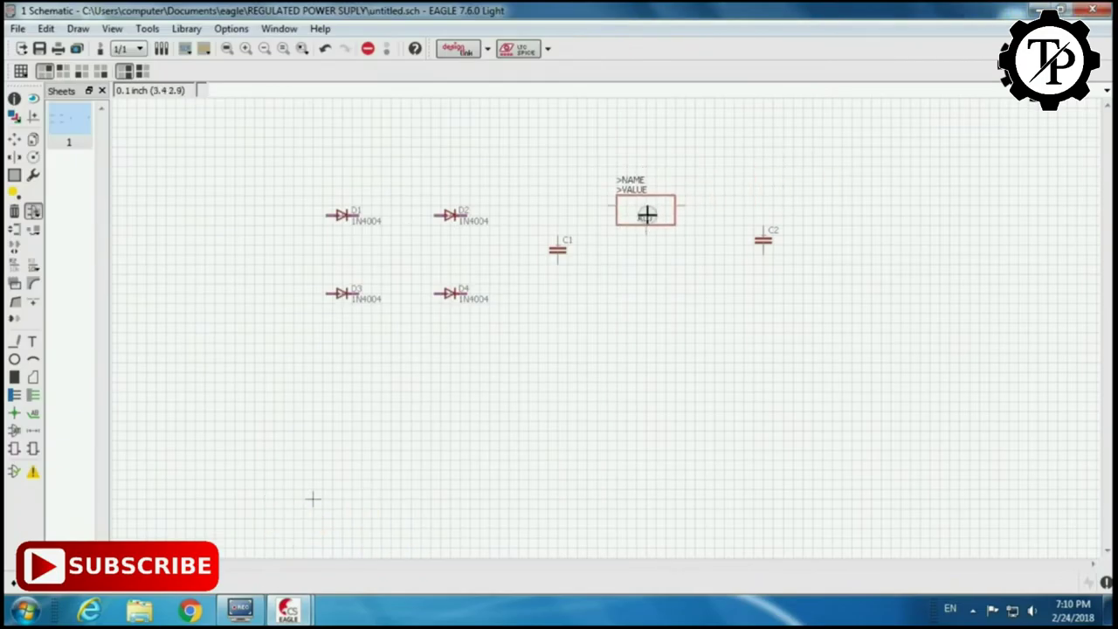
click(646, 214)
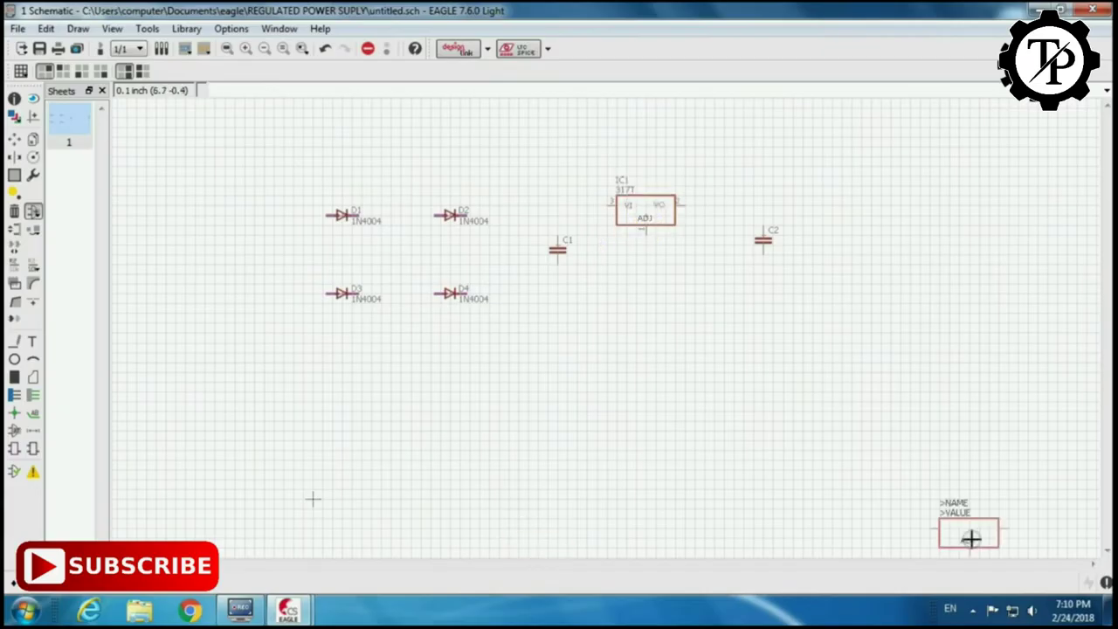
Place the 317T regulator in the gap between capacitors C1 and C2, slightly above them.
key(Escape)
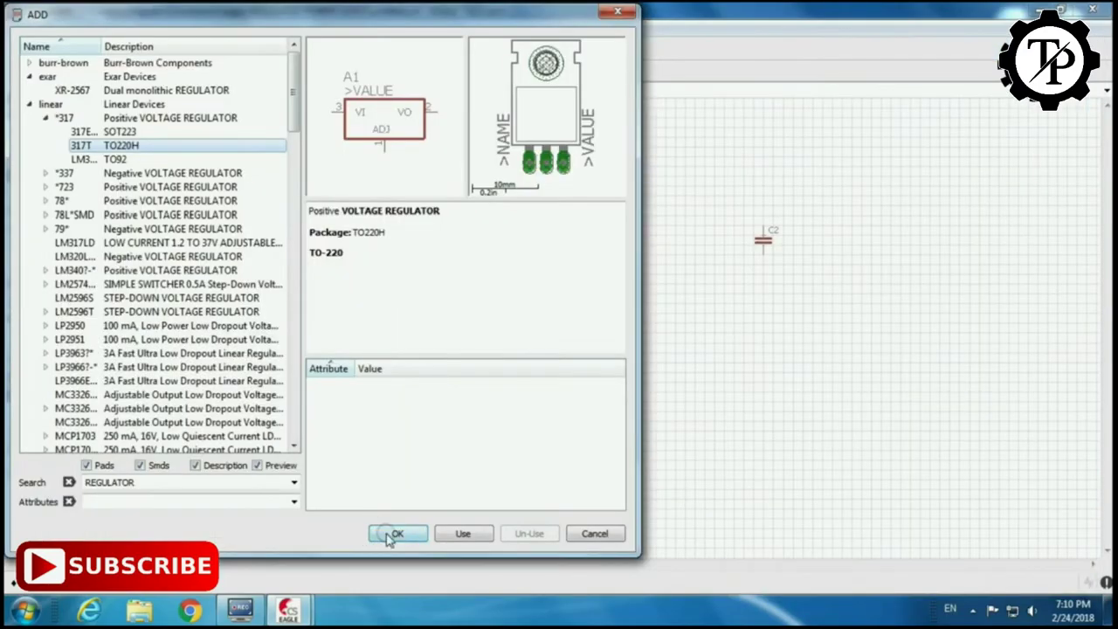
click(385, 532)
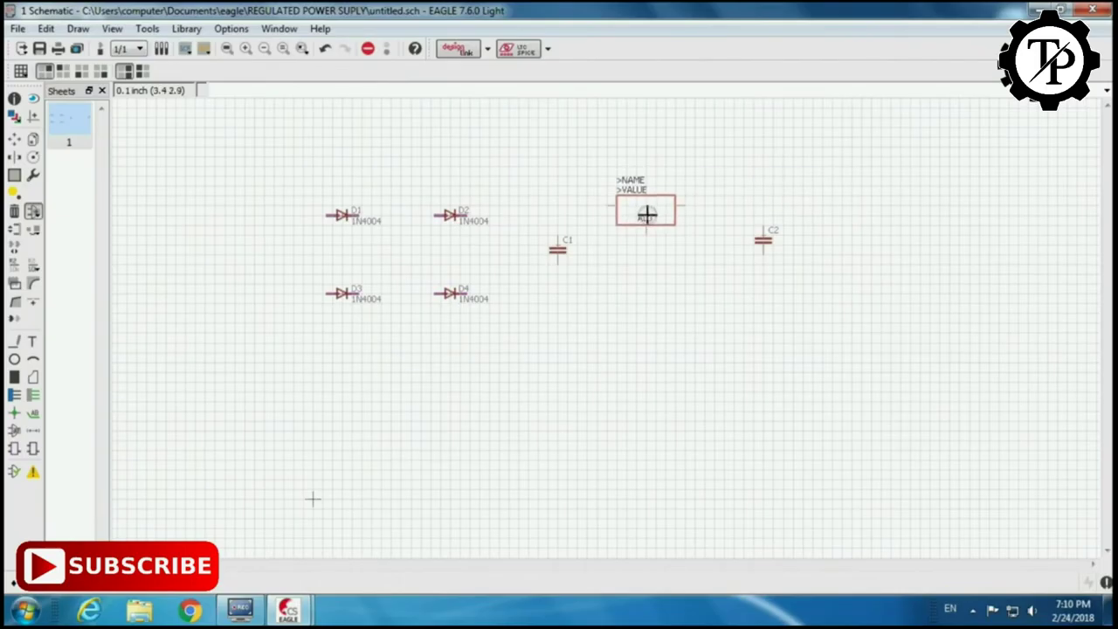
click(646, 214)
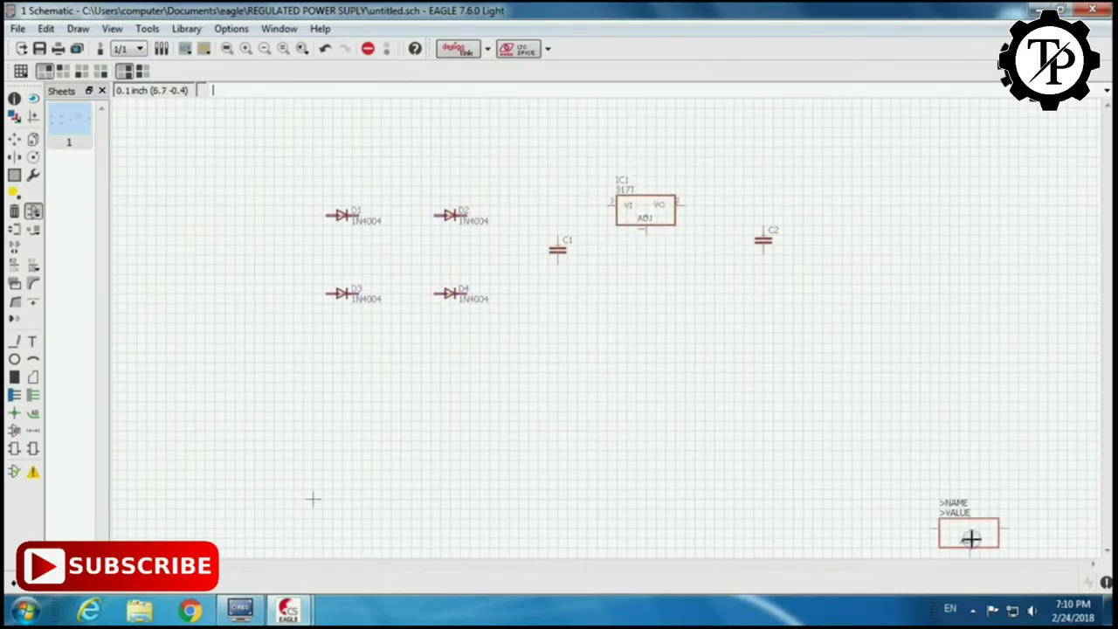
key(Escape)
Search the part library for CONNECTOR.
double_click(574, 517)
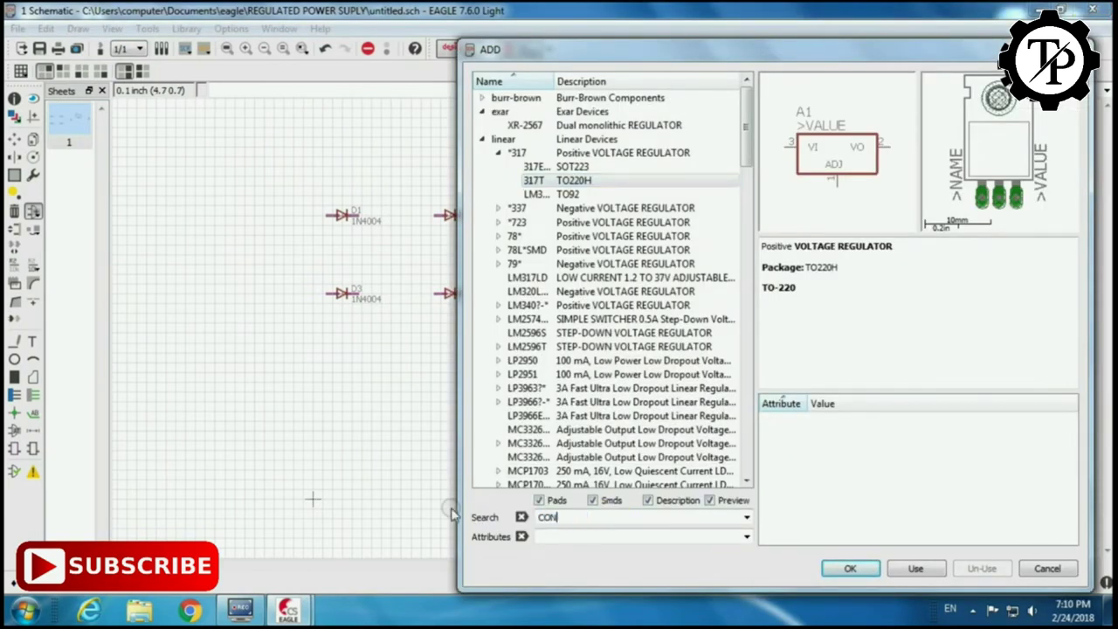
text(CONNEC)
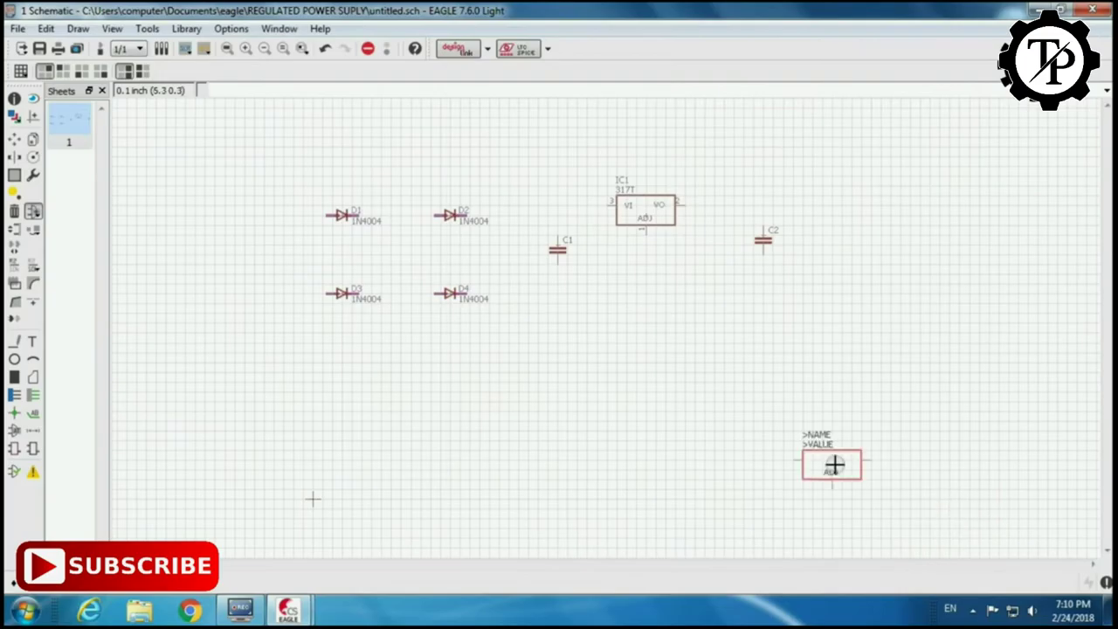
key(Escape)
double_click(581, 517)
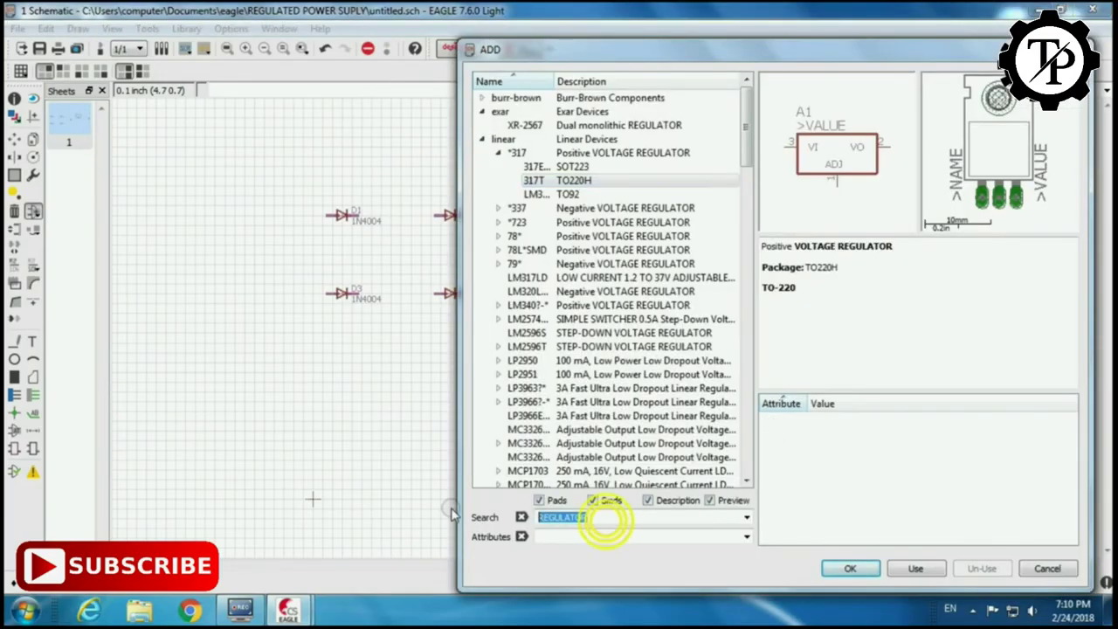
text(CONNECTOR)
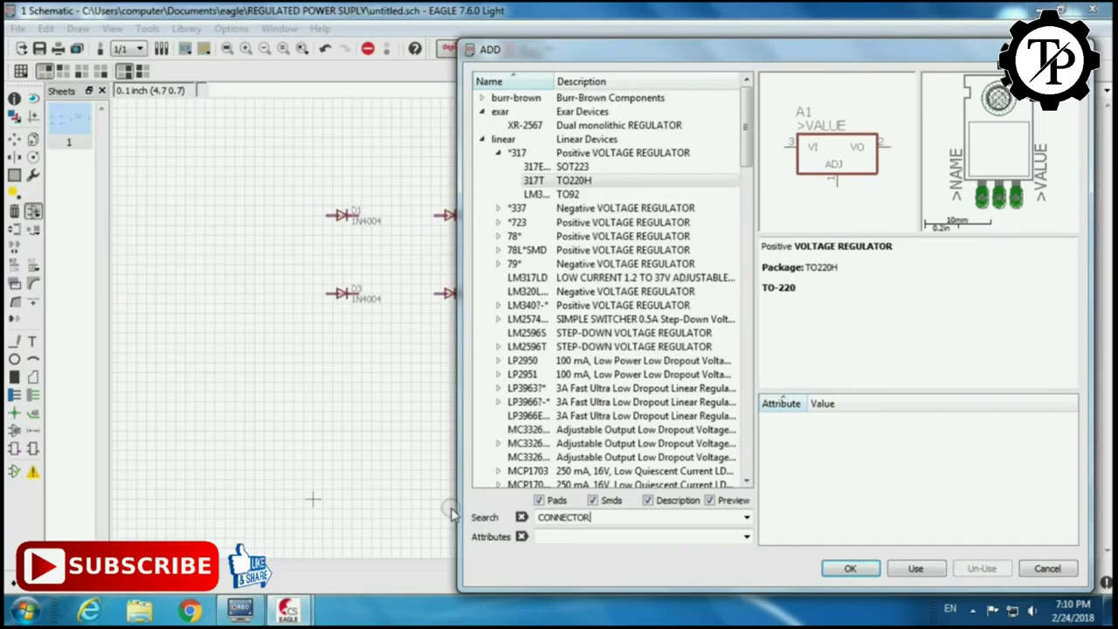
key(Return)
Examine the 4UCON RJ11 connector and the AMP connectors, from the modular jacks down to the HDI and MTA parts.
click(590, 208)
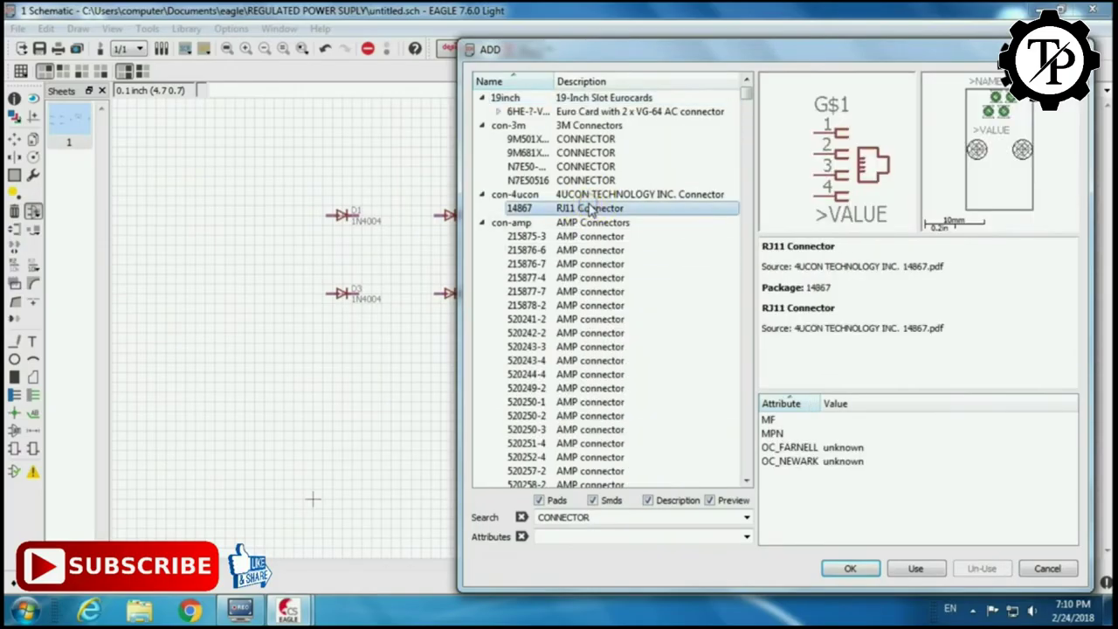
click(581, 250)
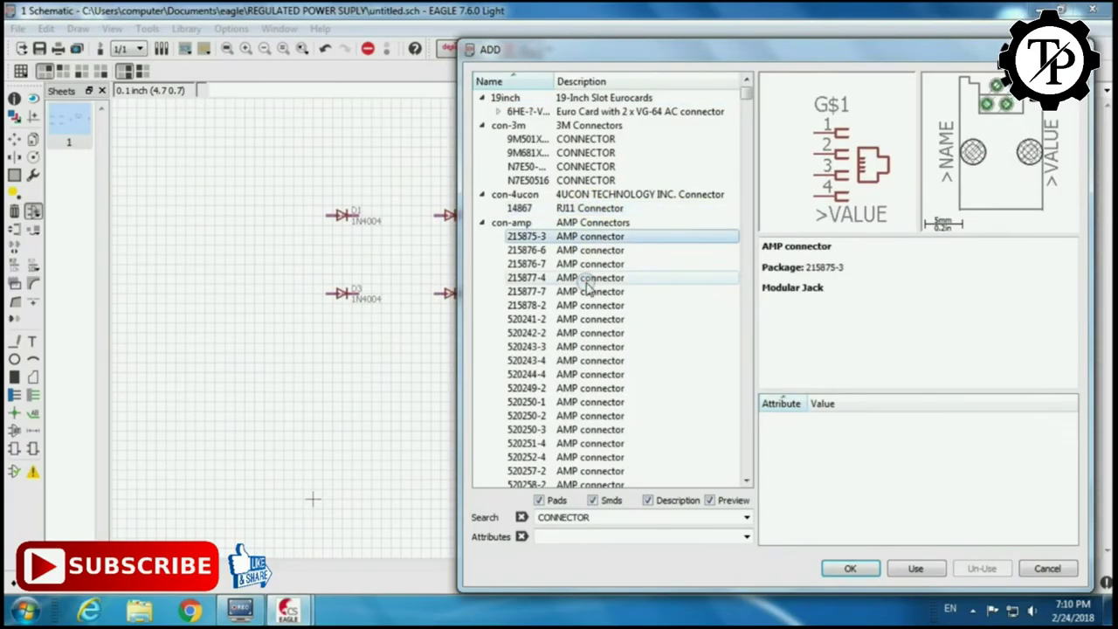
scroll(576, 315, down, 10)
scroll(565, 345, up, 6)
key(Down)
key(Down)
key(Down)
key(Down)
key(Down)
key(Down)
key(Down)
key(Down)
key(Down)
key(Down)
key(Down)
key(Down)
key(Down)
key(Down)
key(Down)
key(Down)
key(Down)
key(Down)
key(Down)
key(Down)
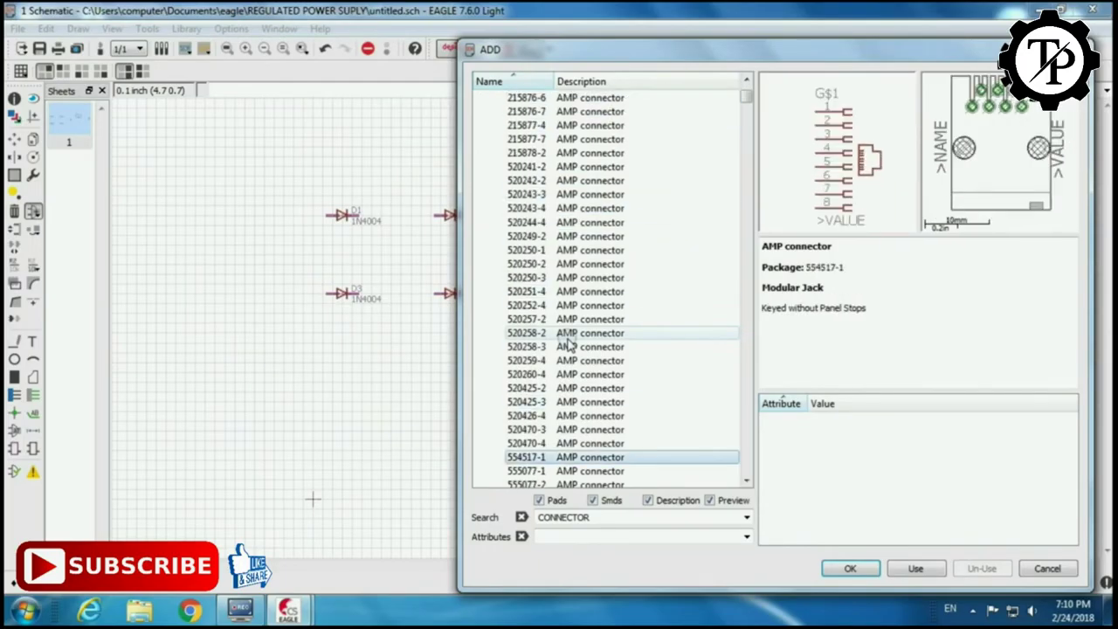
key(Down)
key(Down)
key(Down)
key(Down)
key(Down)
key(Down)
key(Down)
key(Down)
key(Down)
key(Down)
key(Down)
key(Down)
key(Down)
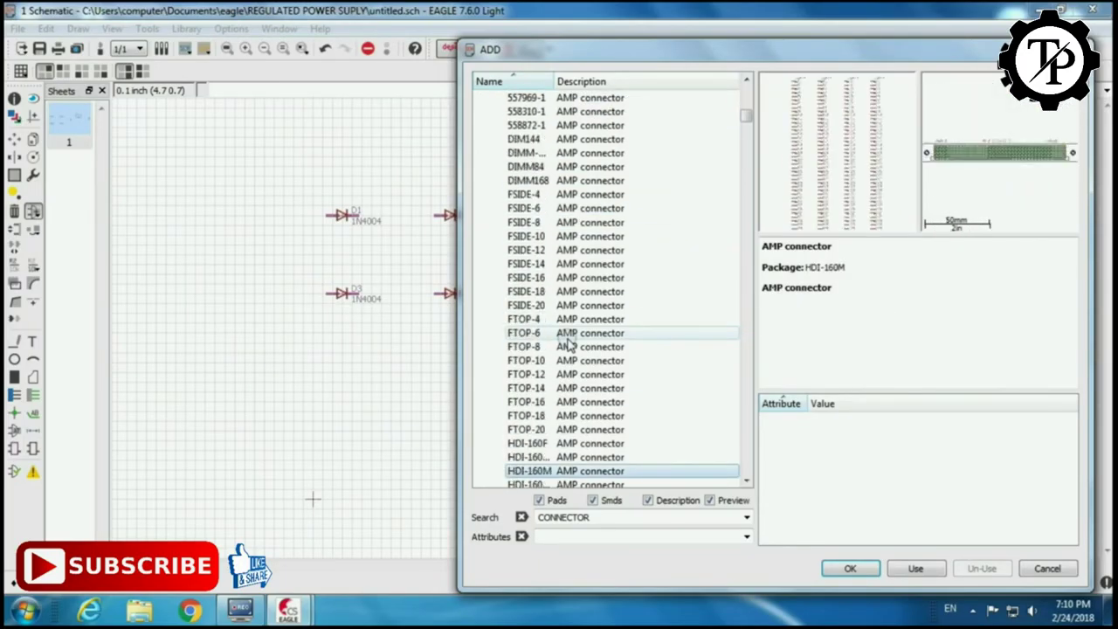
Compare the two-pin AMP MTA connectors and choose the one with the 10X02MTA package for placement.
key(Up)
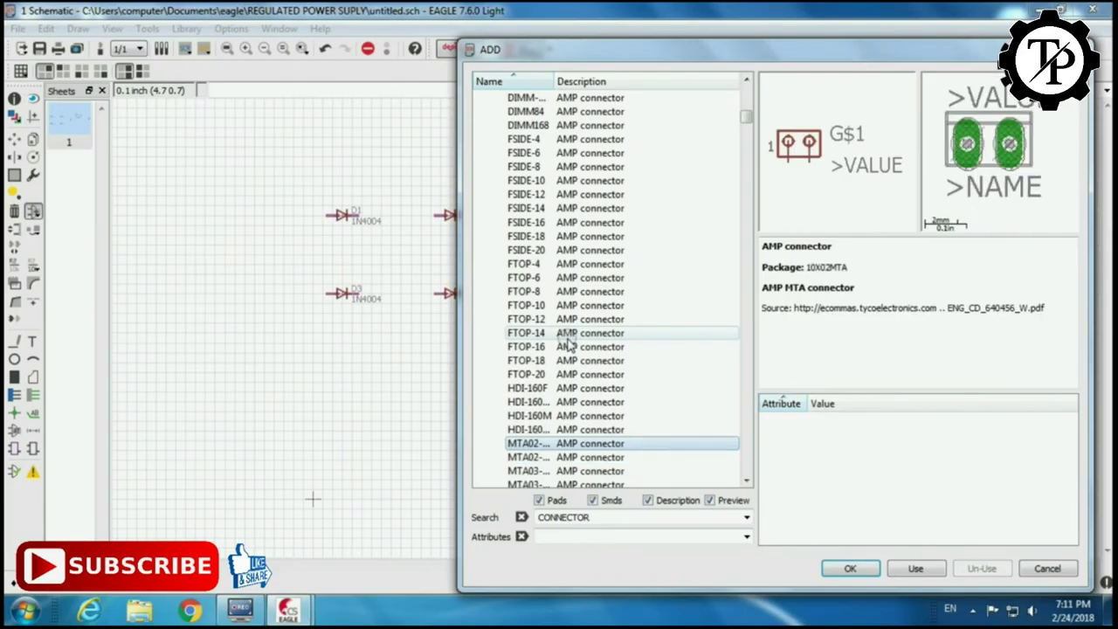
key(Down)
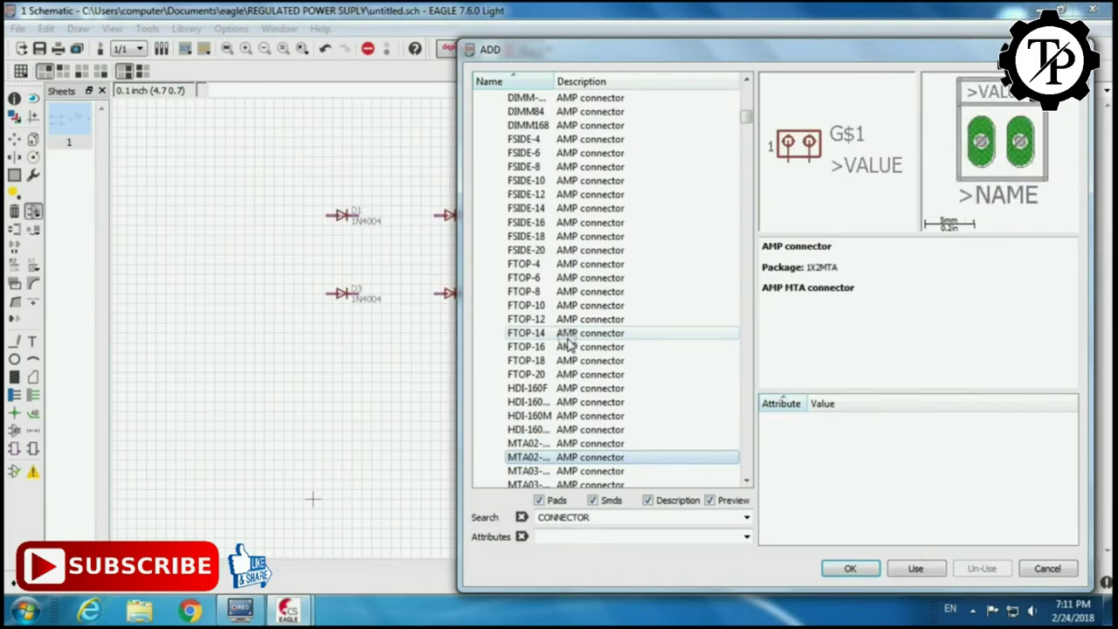
key(Up)
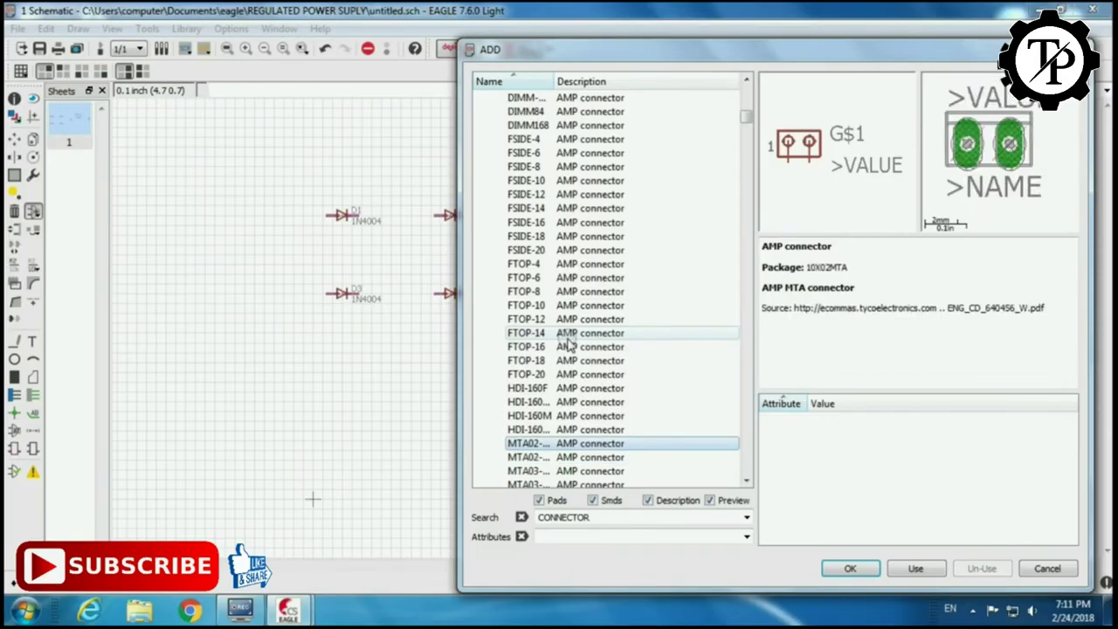
click(861, 575)
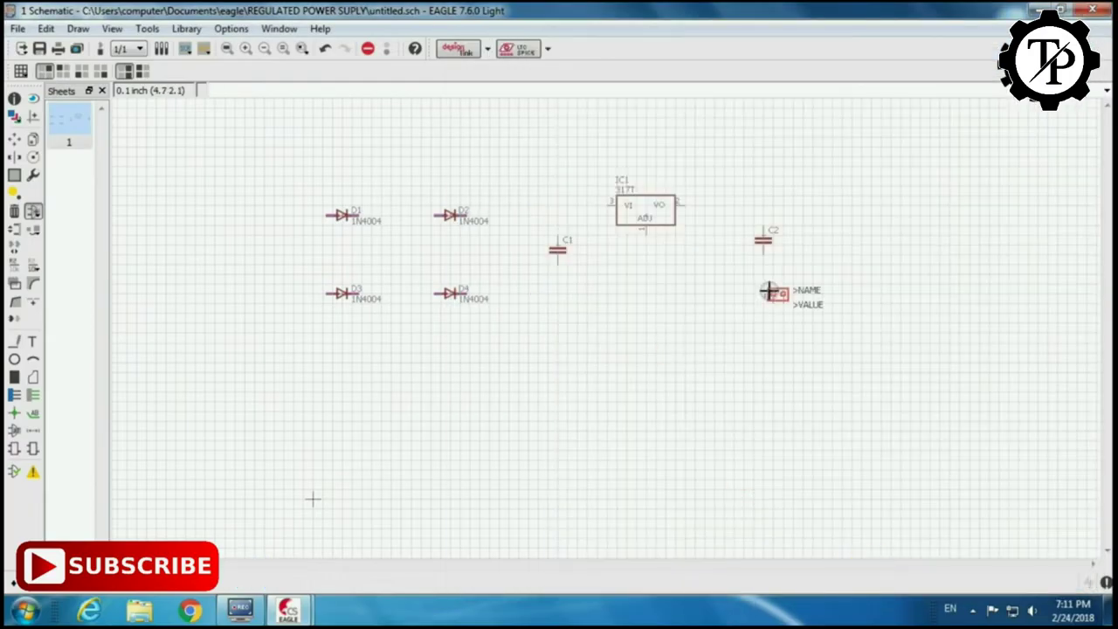
Place one connector vertically to the right of capacitor C2 and a second, turned the opposite way, to the left of the diodes.
right_click(799, 279)
right_click(799, 279)
right_click(799, 278)
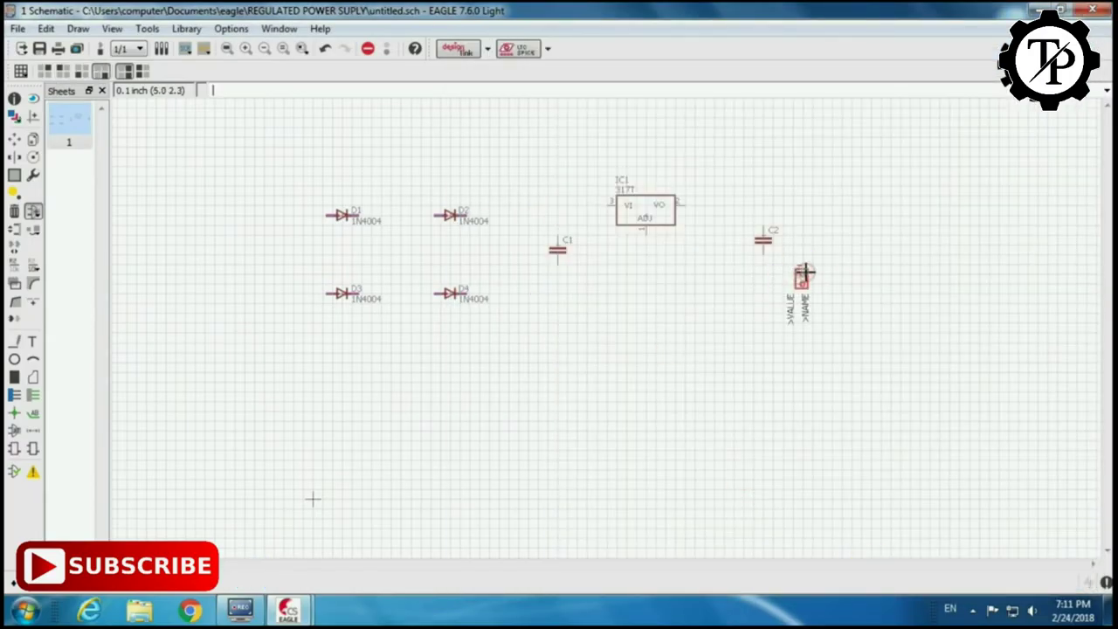
click(813, 266)
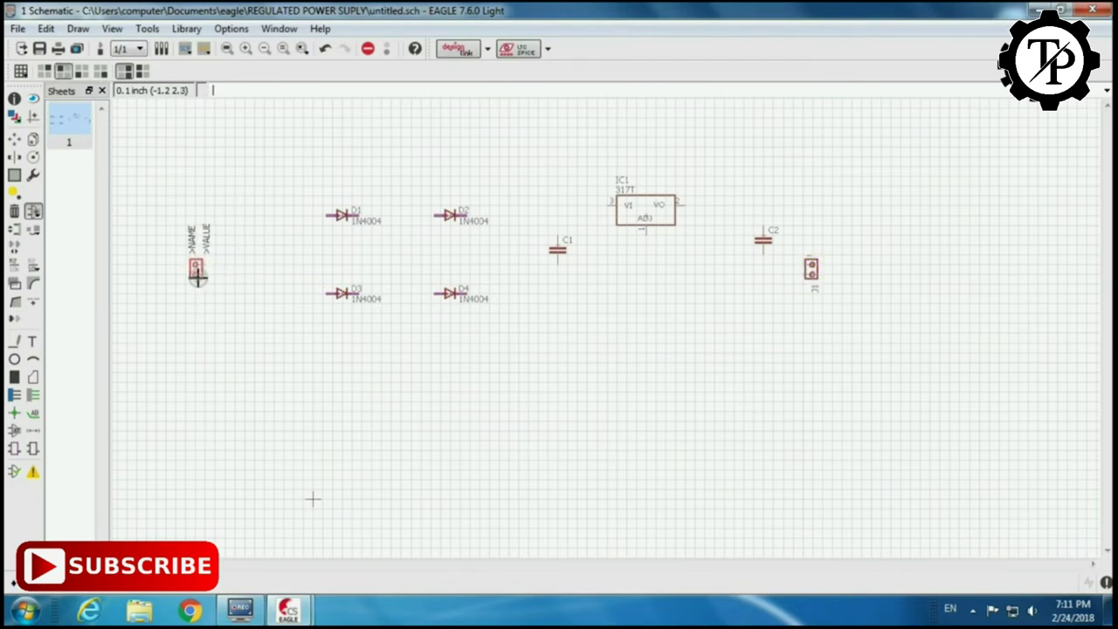
click(202, 277)
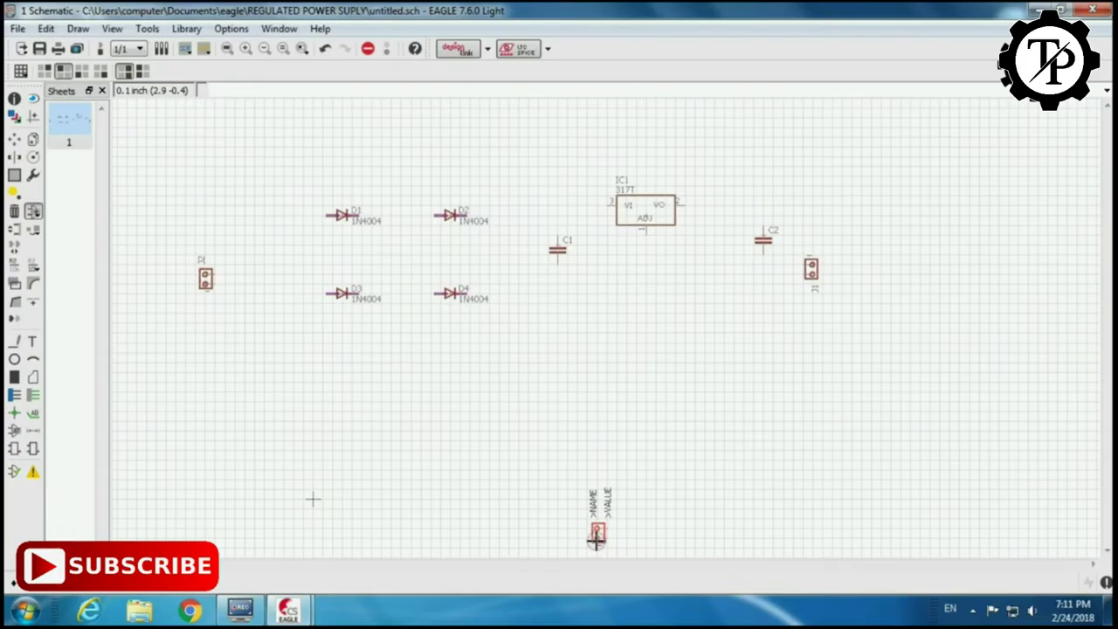
key(Escape)
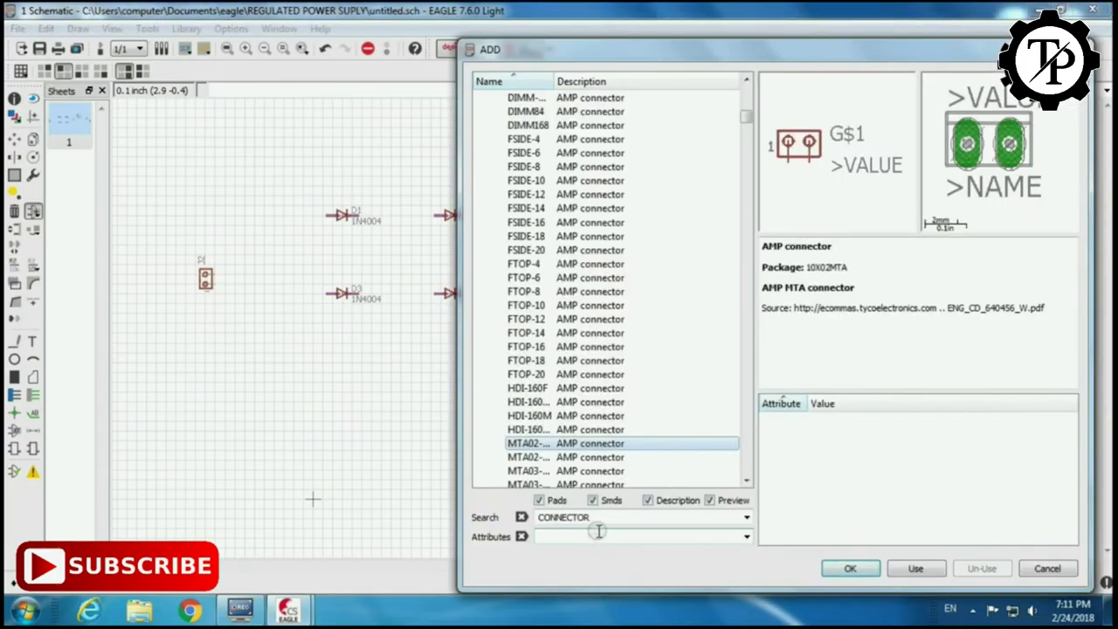
Search the part library for GND.
double_click(599, 517)
text(GND)
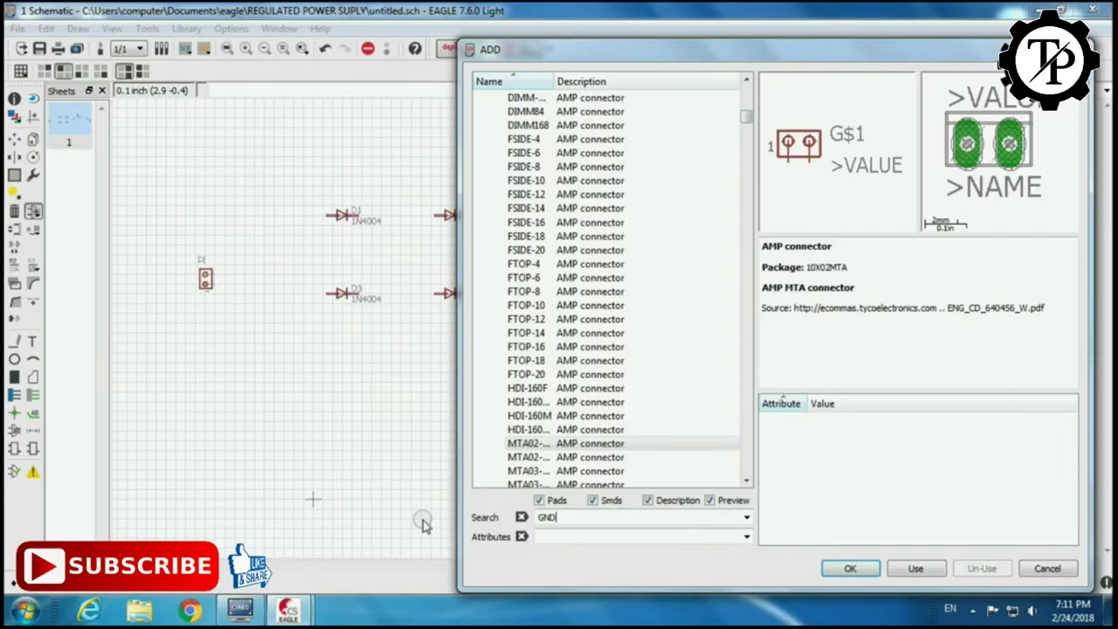
key(Return)
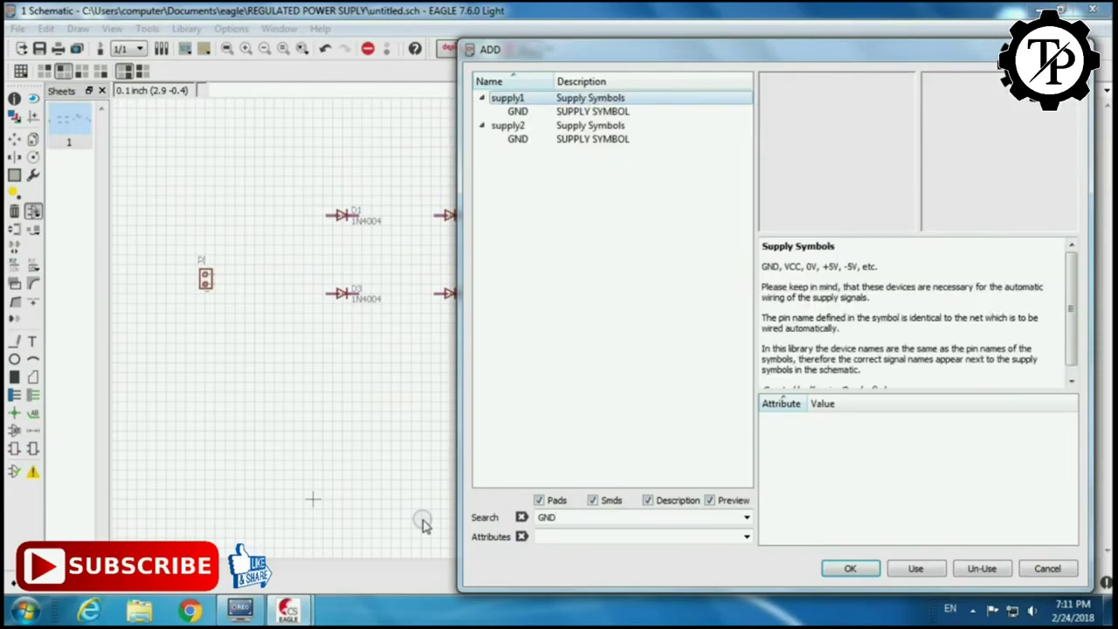
Place the GND supply symbol from the supply1 library below capacitor C1 and finish adding parts.
click(559, 112)
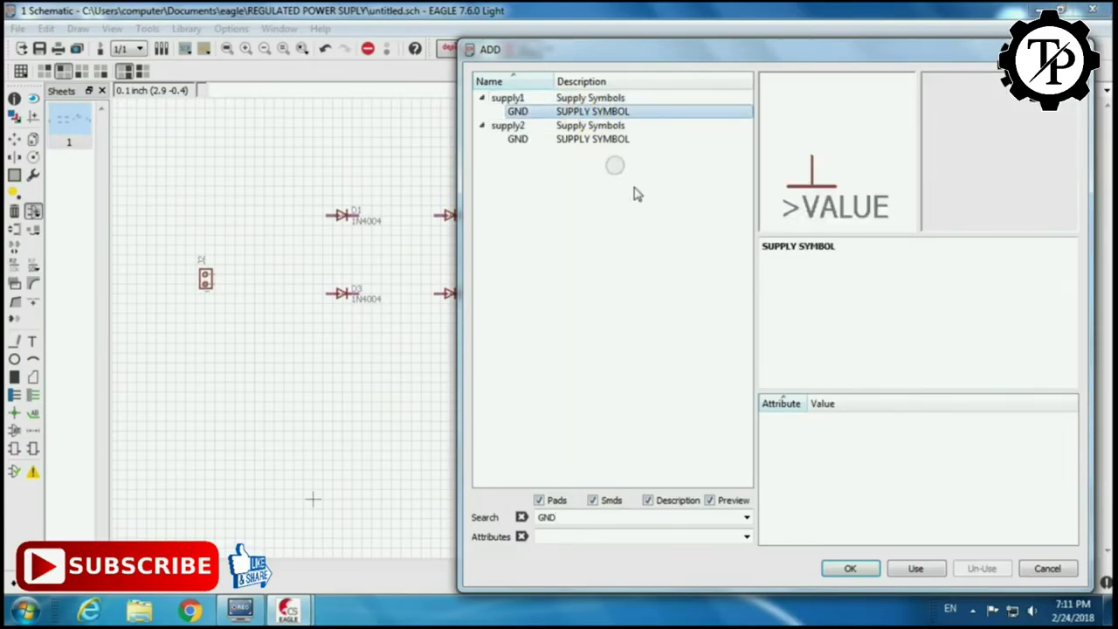
click(847, 567)
click(542, 413)
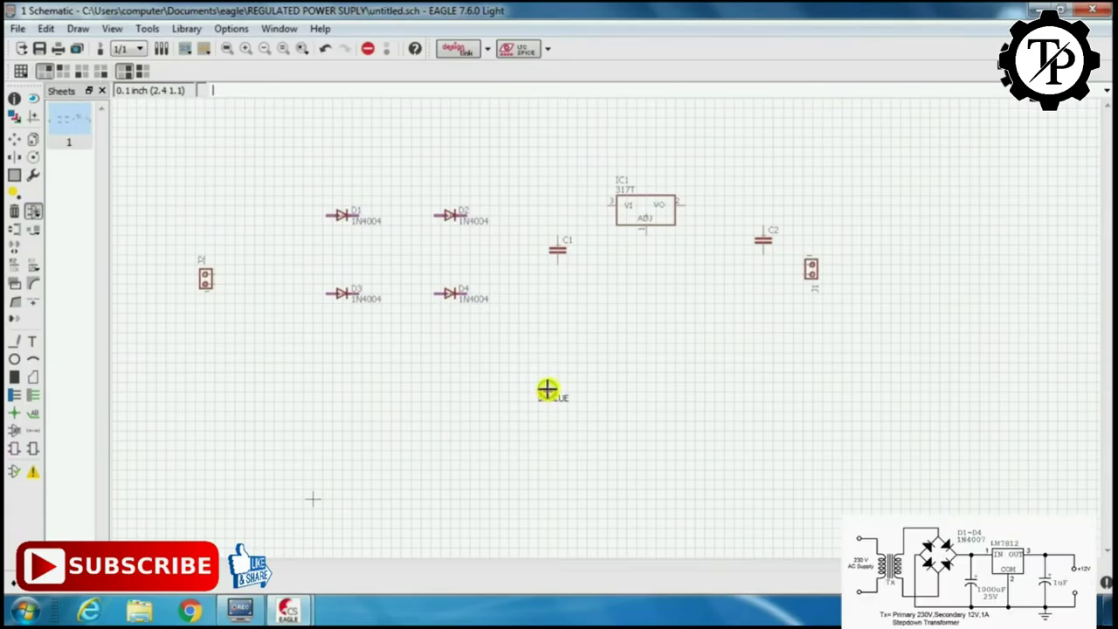
click(547, 390)
key(Escape)
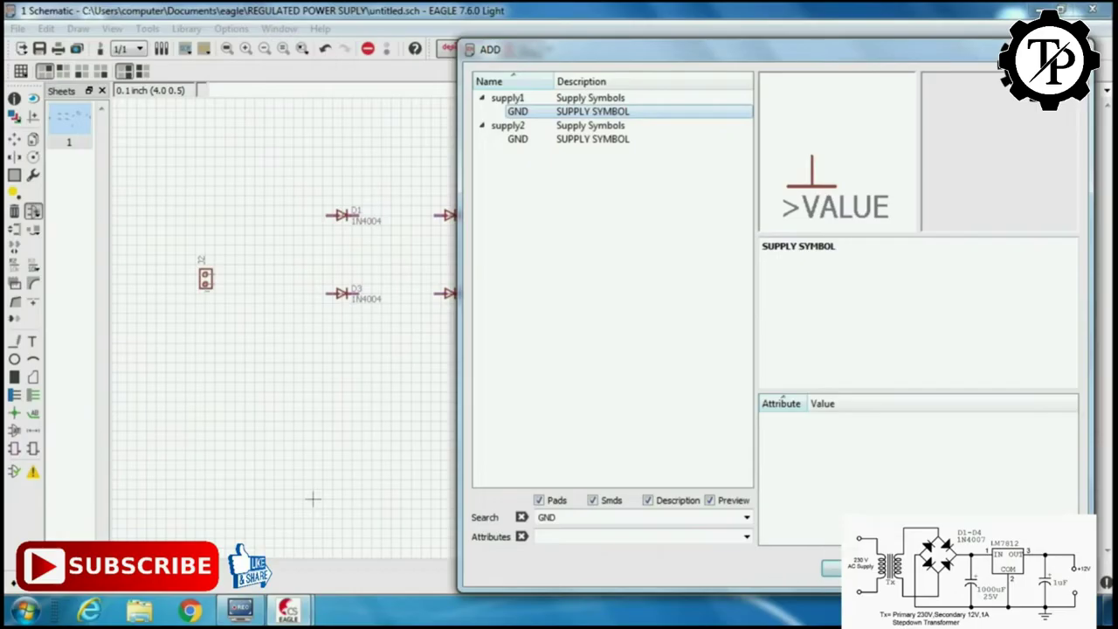
key(Escape)
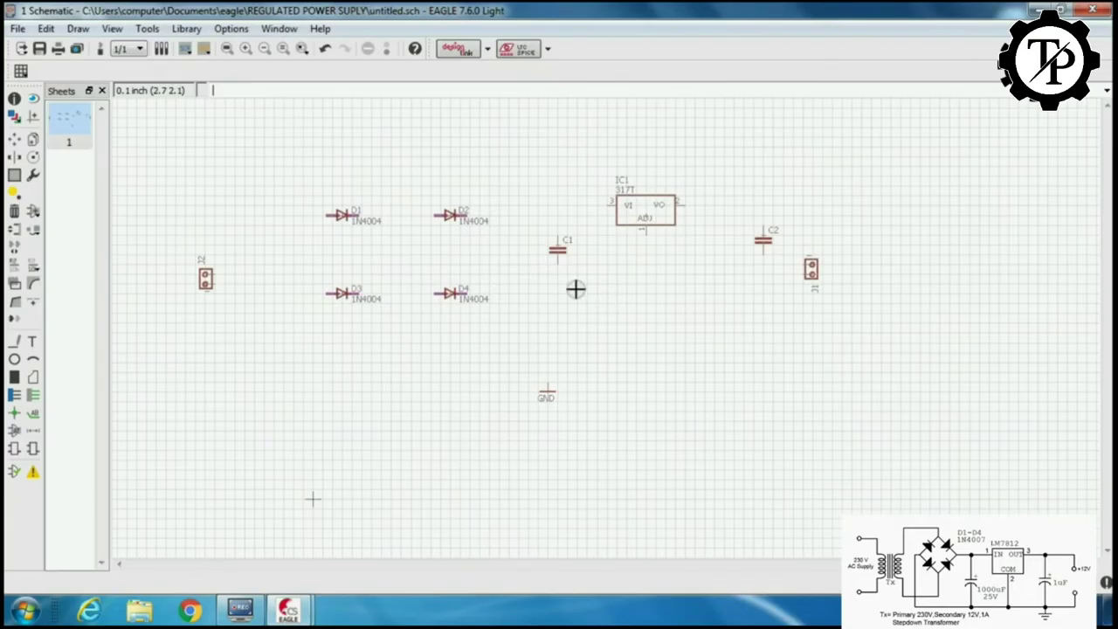
Draw a straight wire on the 91 Nets layer from the cathode of D1 to the anode of D2.
click(14, 344)
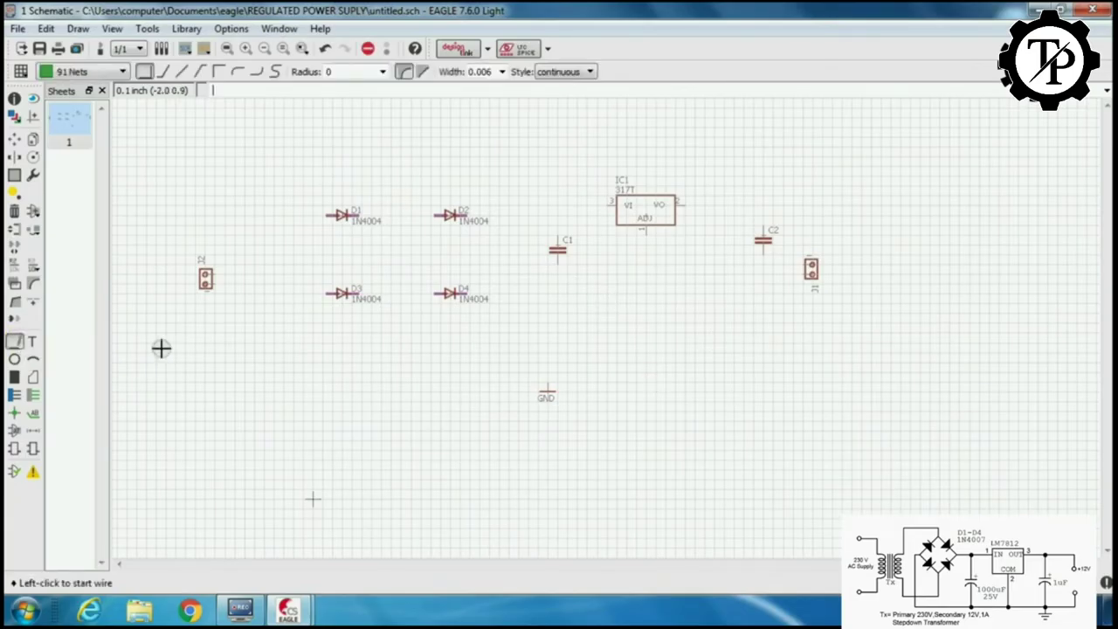
scroll(378, 228, up, 3)
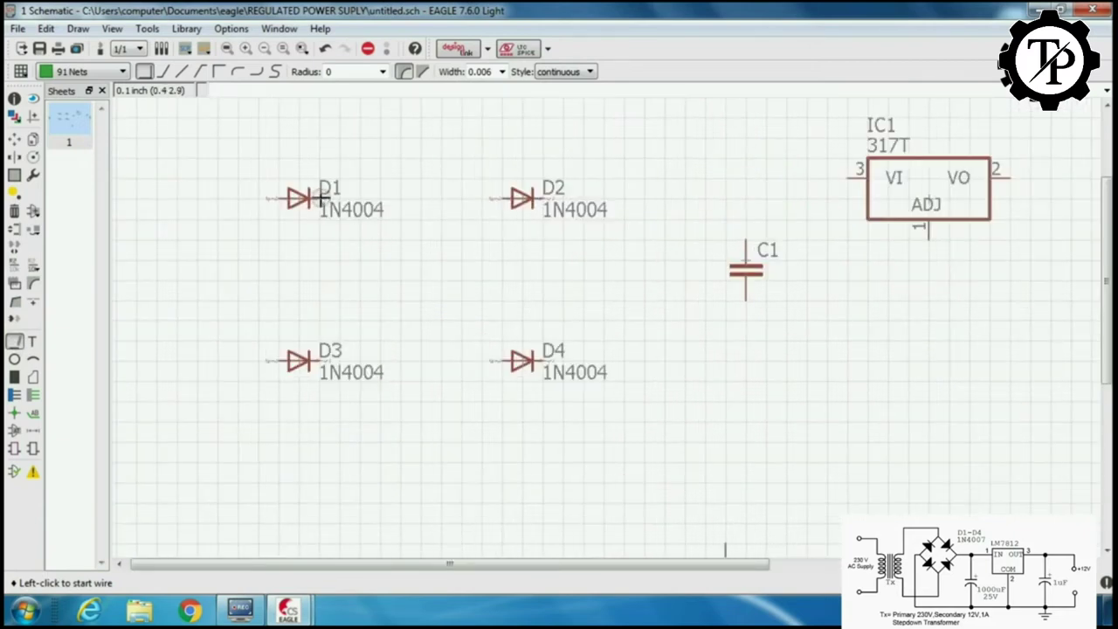
click(321, 197)
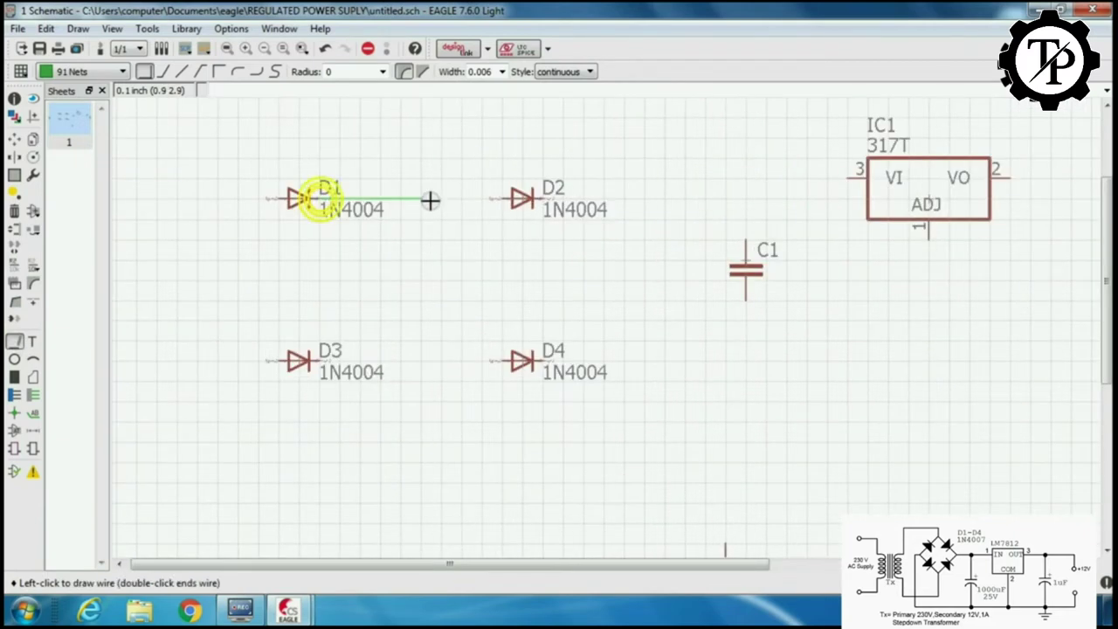
click(503, 198)
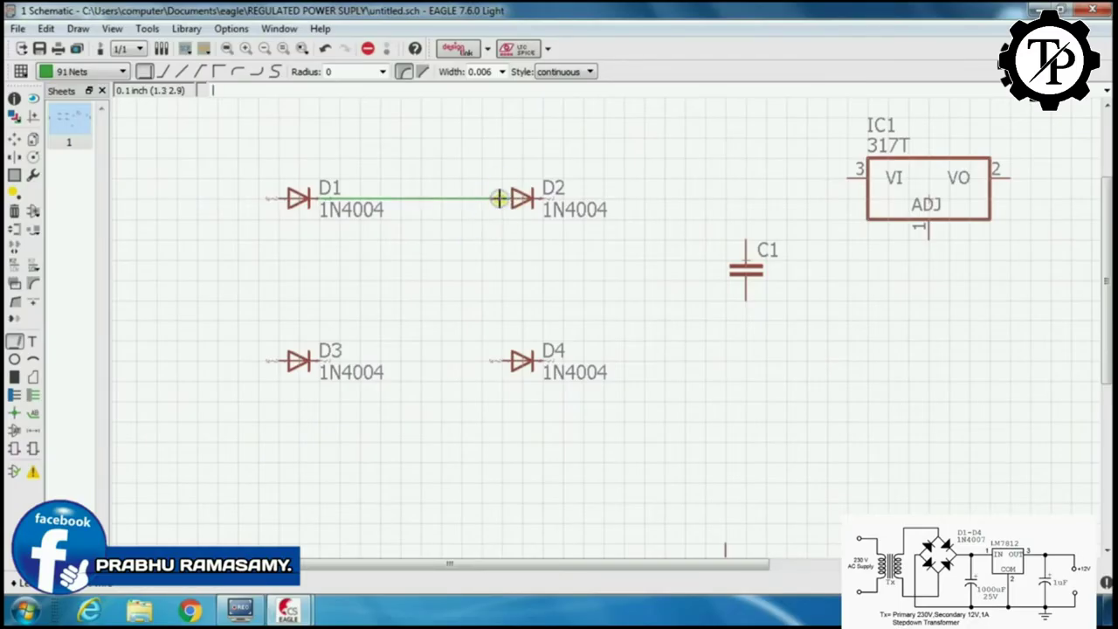
Wire the cathode of D2 around to the cathode of D4, and the anode of D4 to the cathode of D3.
scroll(564, 222, up, 2)
click(532, 187)
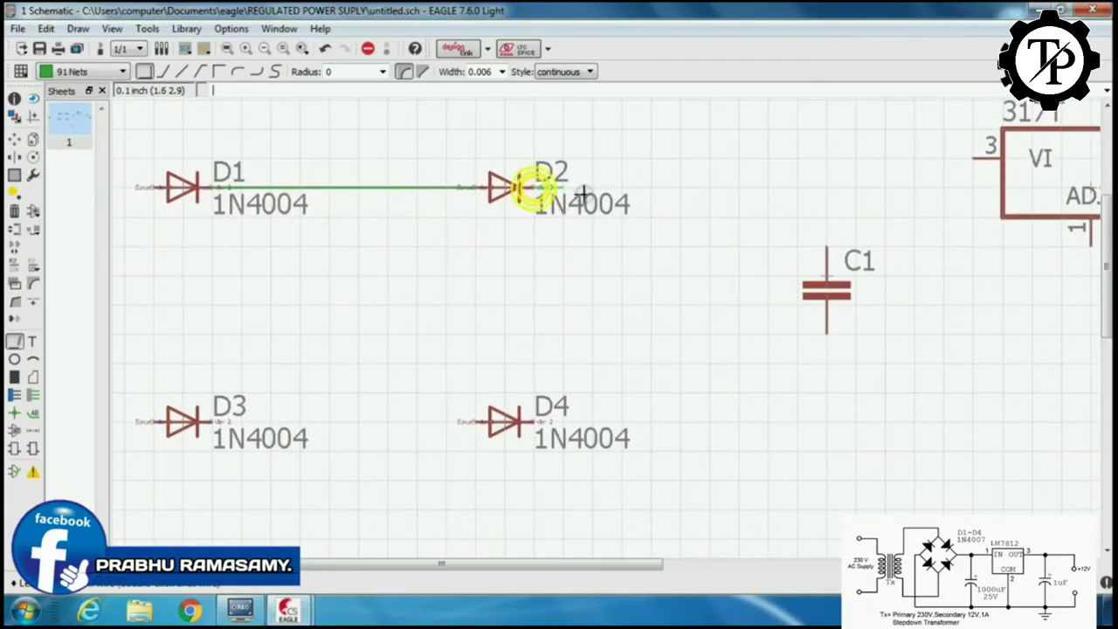
click(622, 423)
click(524, 422)
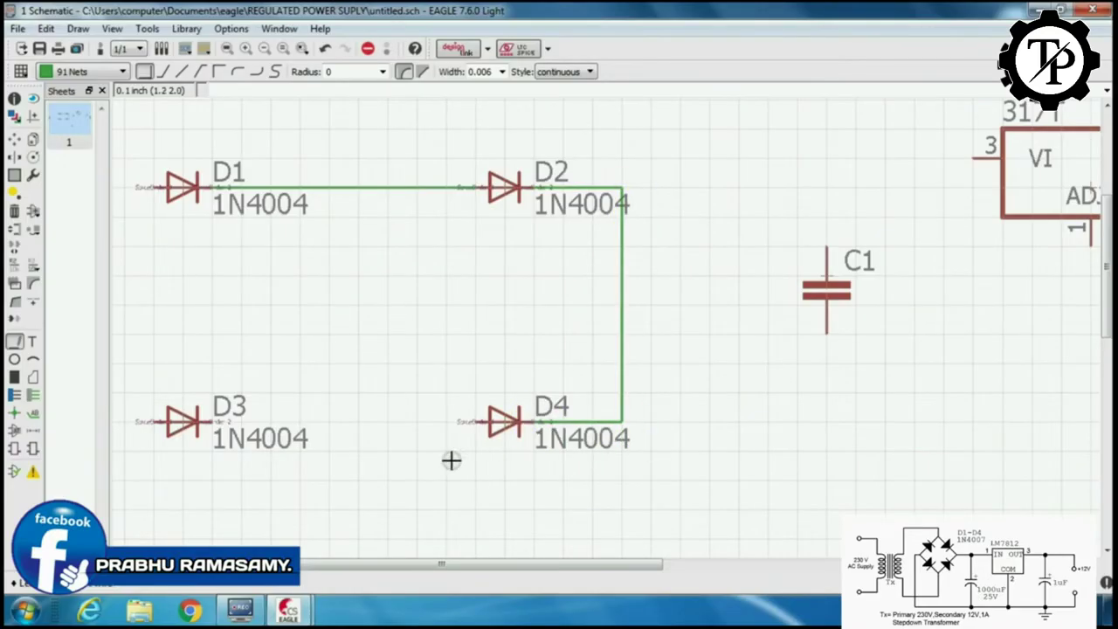
click(475, 423)
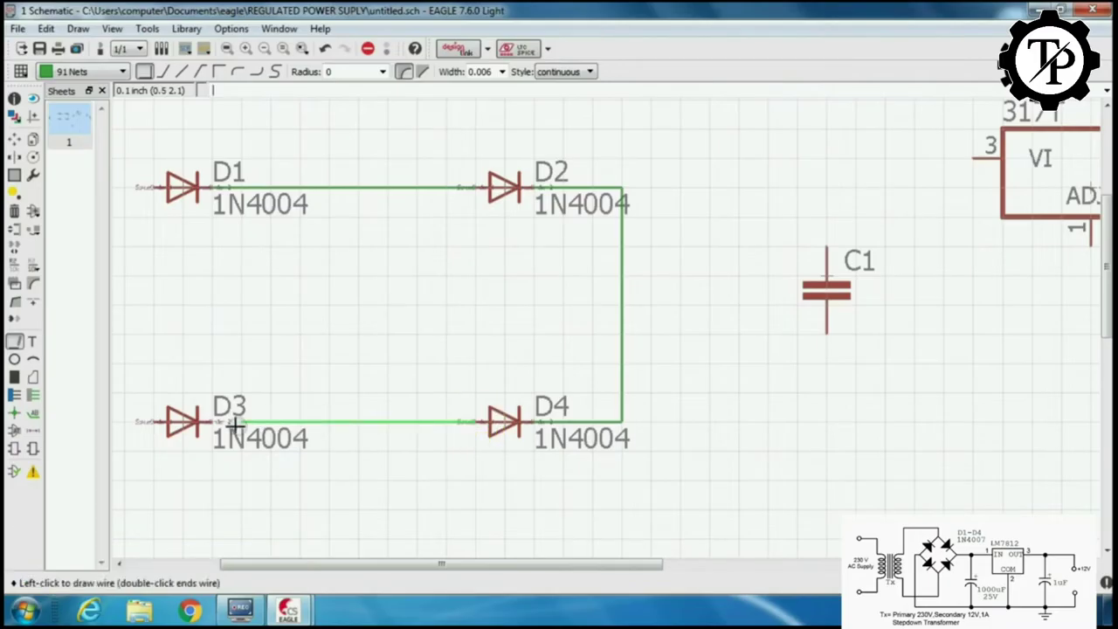
click(210, 423)
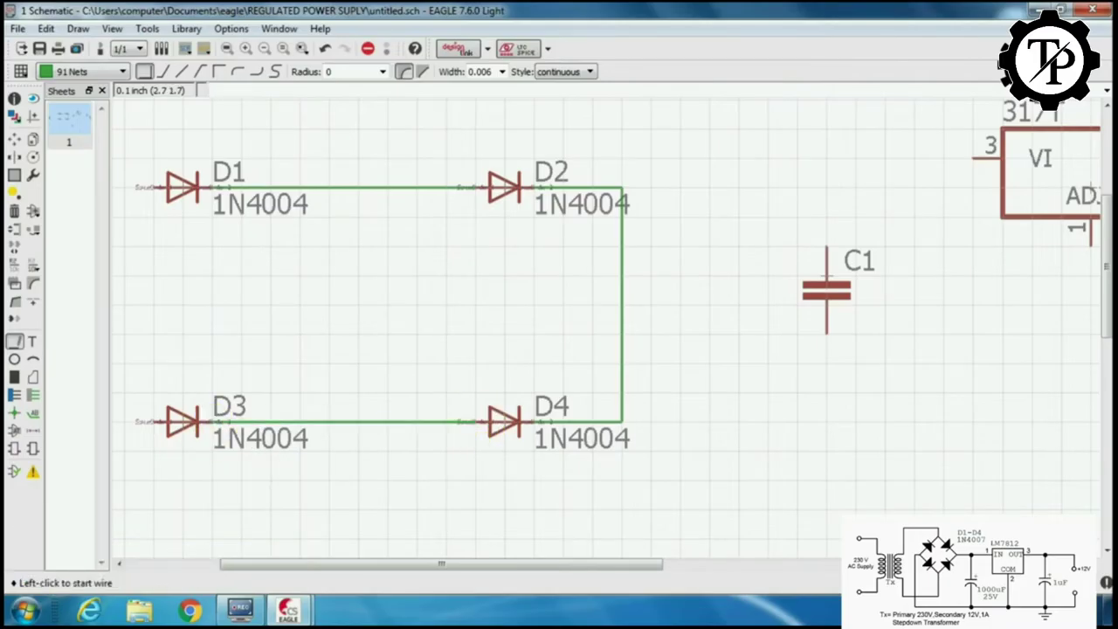
Wire the anode of D1 around to the anode of D3, closing the diode bridge on the side facing connector J2.
scroll(882, 524, down, 2)
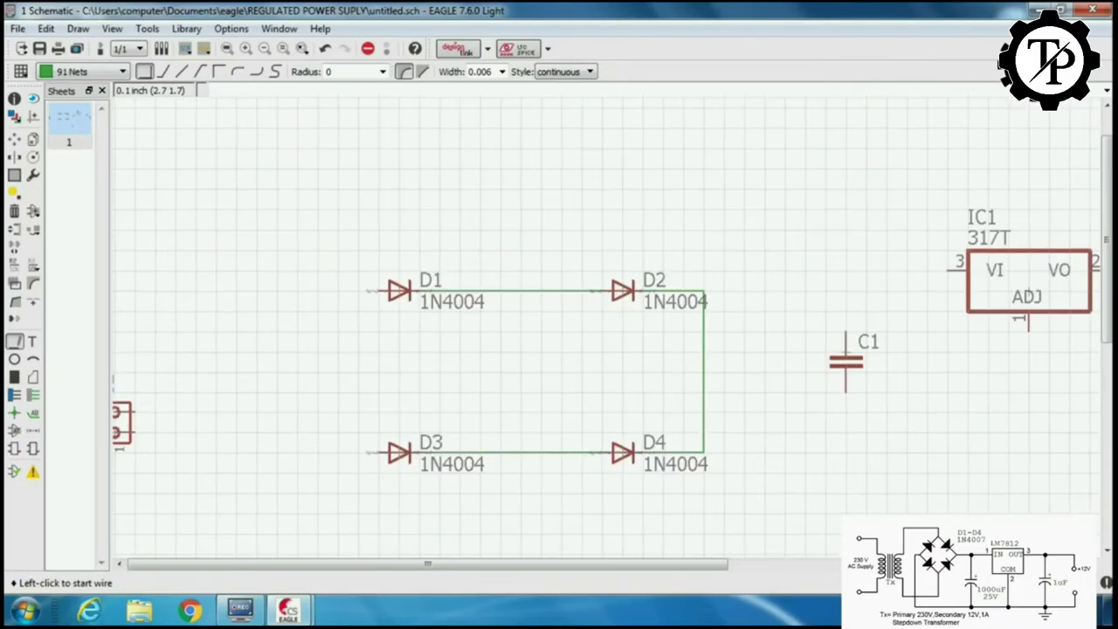
click(370, 292)
click(317, 291)
click(317, 451)
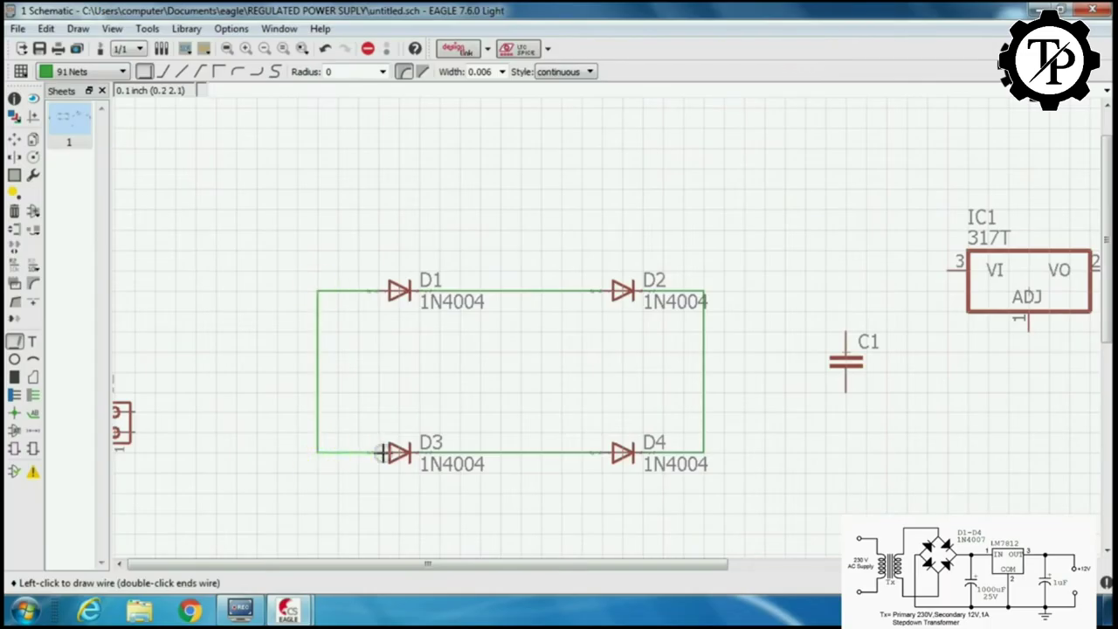
click(375, 452)
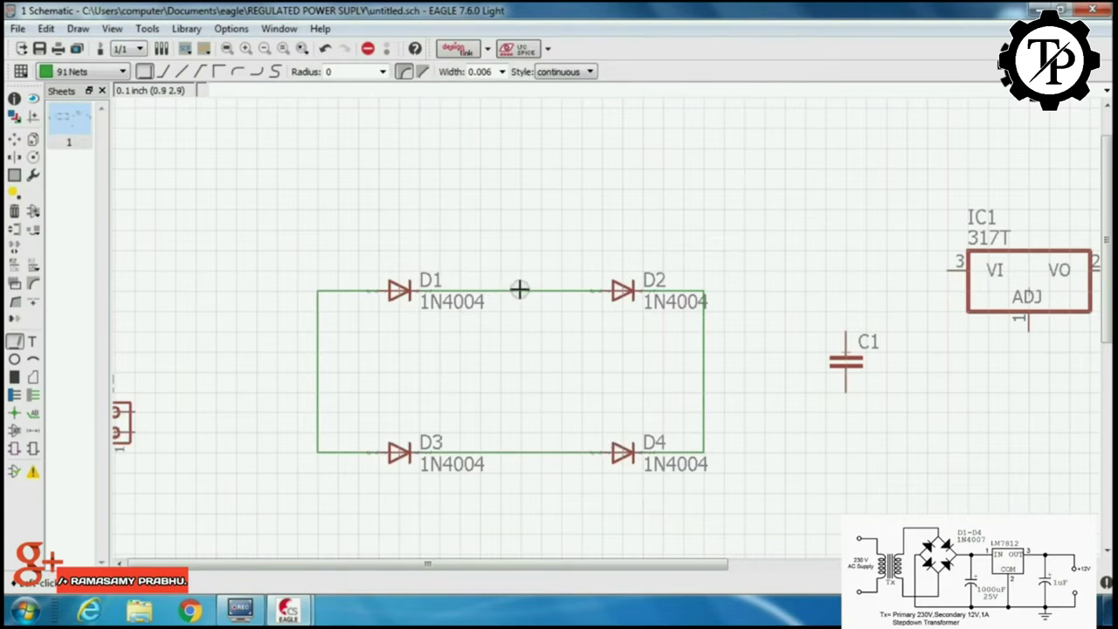
Wire the upper pin of connector J2 over the top of the bridge to the net between D1 and D2.
drag(509, 568, 316, 574)
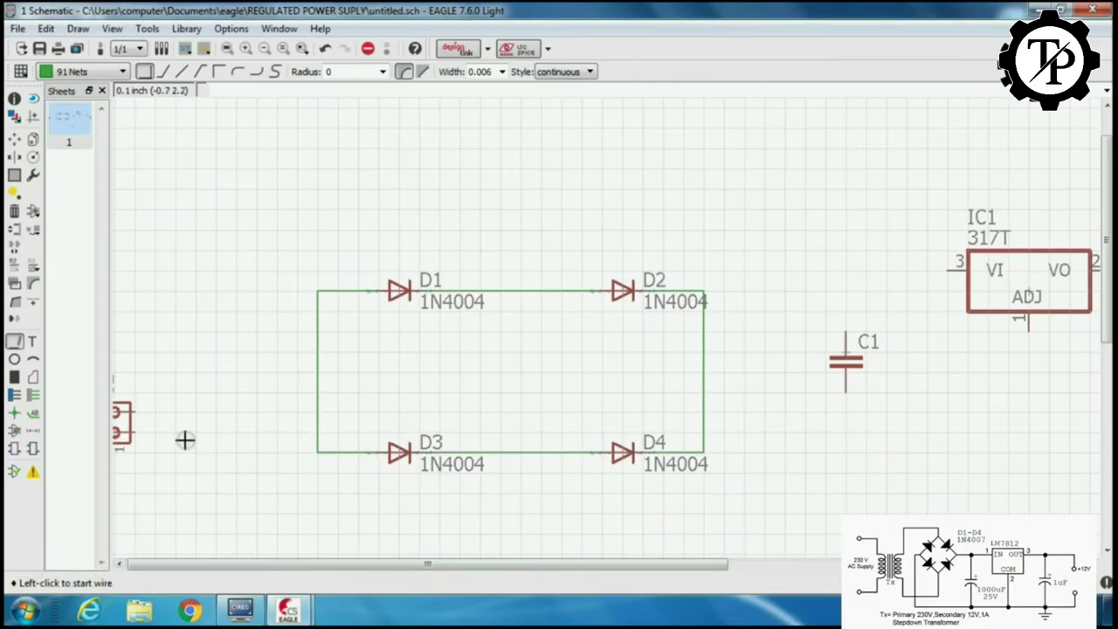
click(135, 412)
click(257, 413)
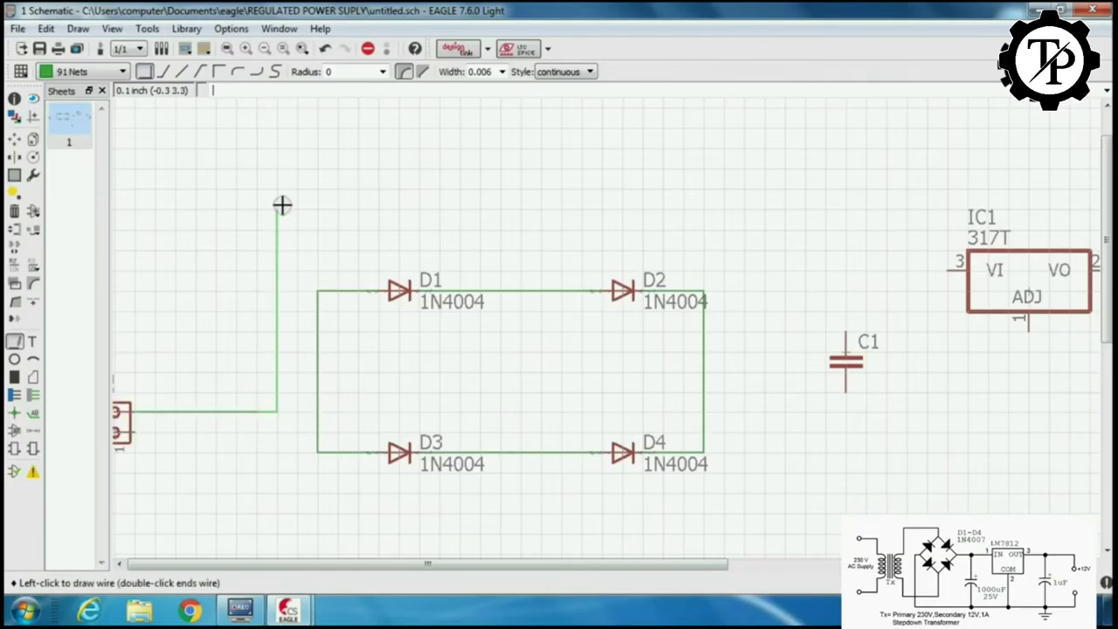
click(276, 210)
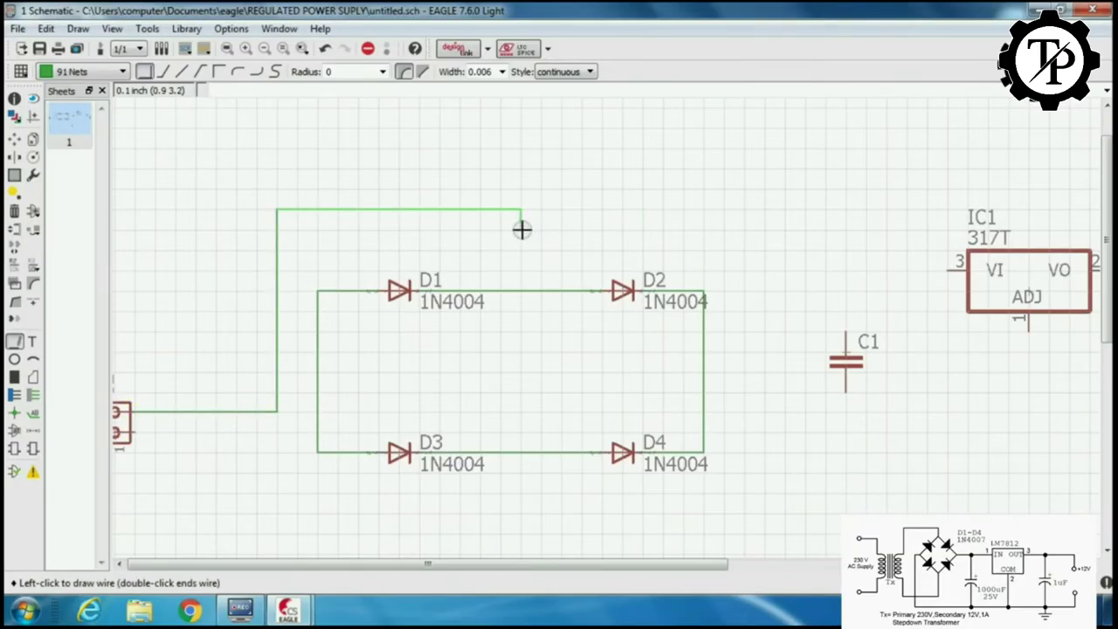
click(520, 291)
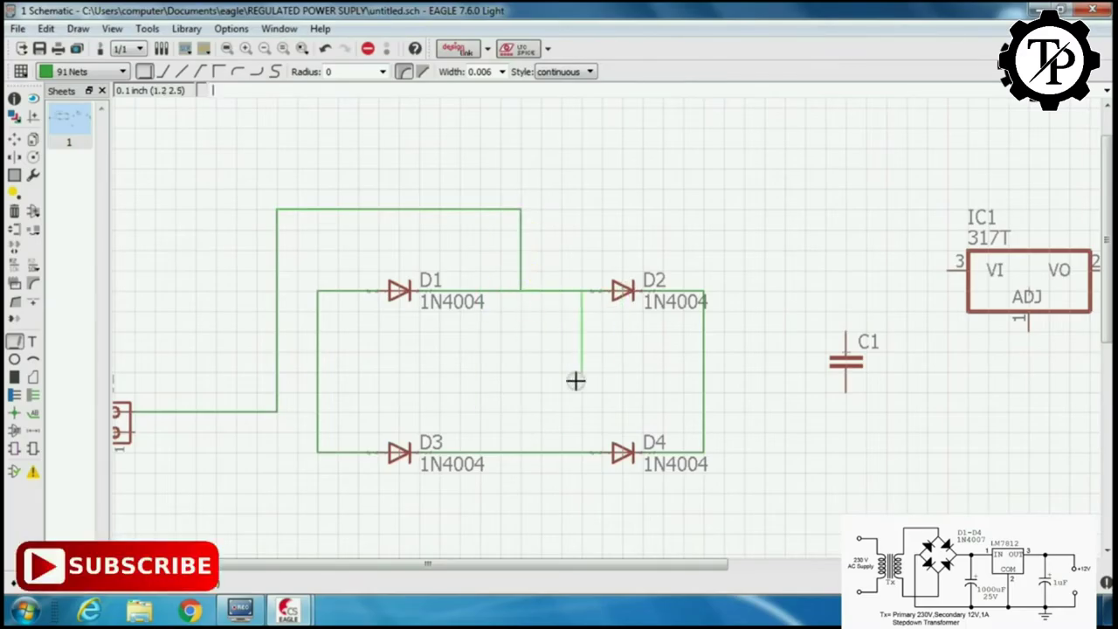
Wire the lower pin of connector J2 beneath the bridge to the net between D3 and D4.
click(131, 432)
click(277, 450)
click(277, 532)
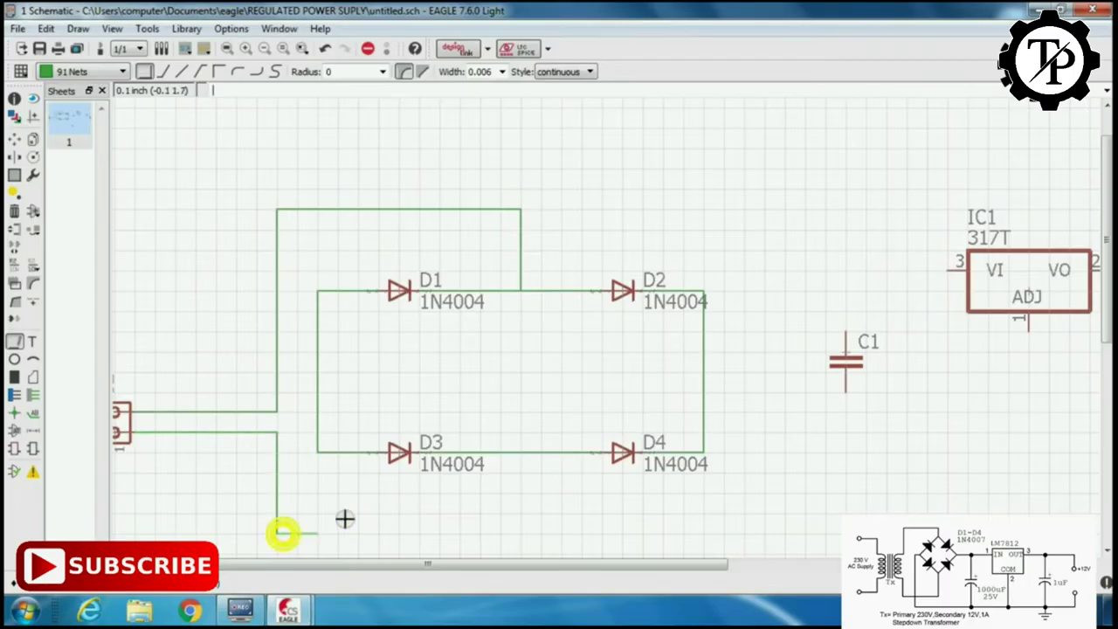
click(521, 533)
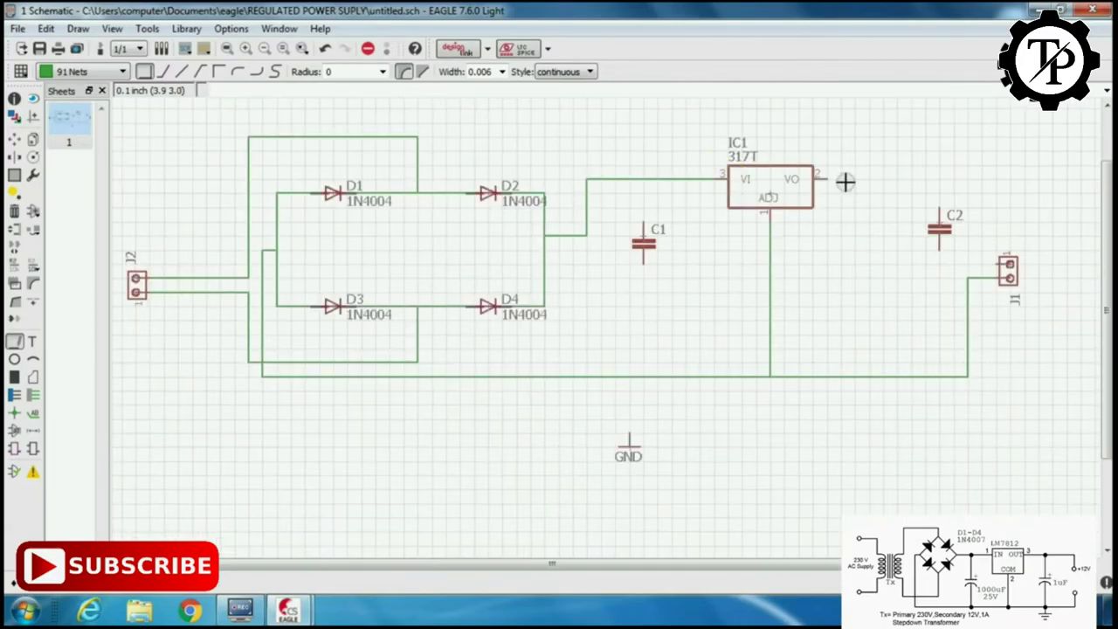
Wire the VO pin of regulator IC1 to pin 1 of output connector J1.
click(825, 179)
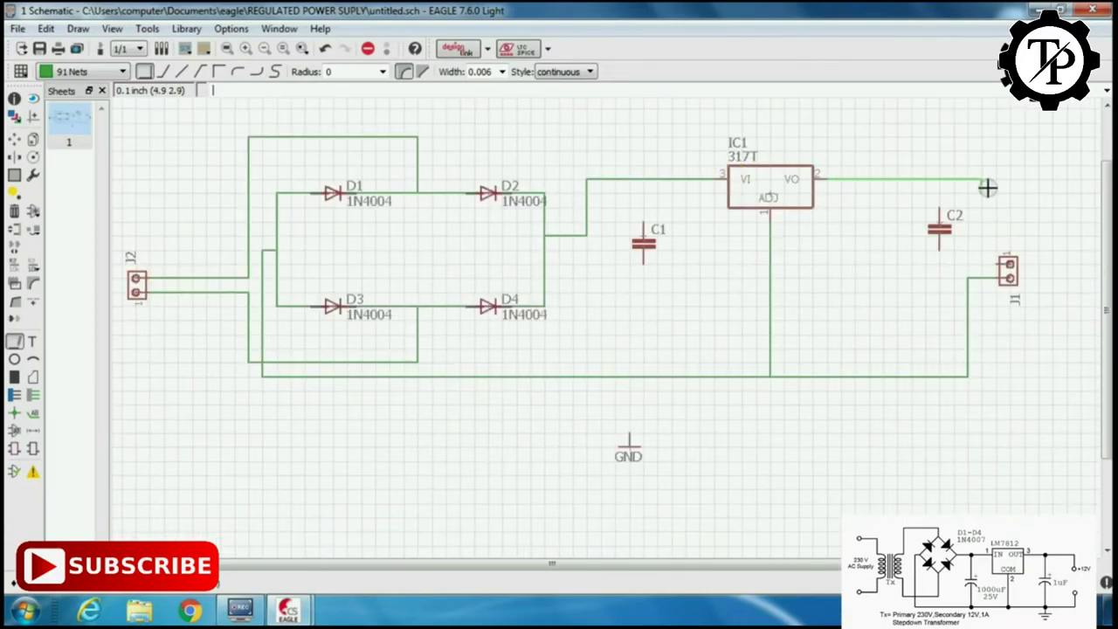
click(988, 184)
click(985, 263)
click(1003, 263)
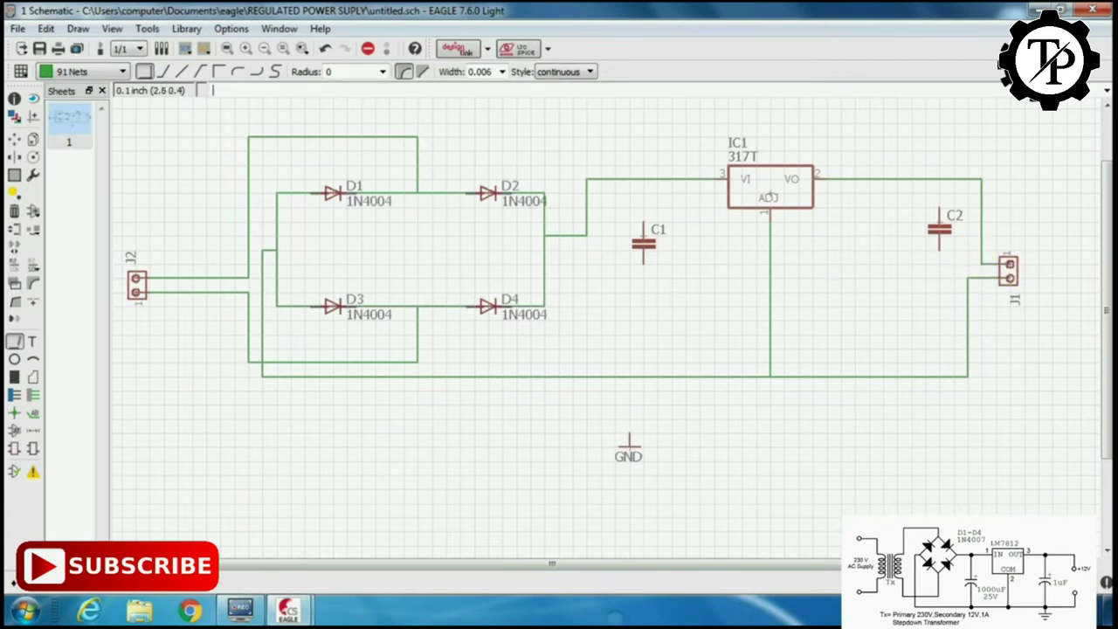
Move capacitor C2 closer to the regulator and shift C1 slightly down, centring both between the upper and lower supply lines.
click(13, 141)
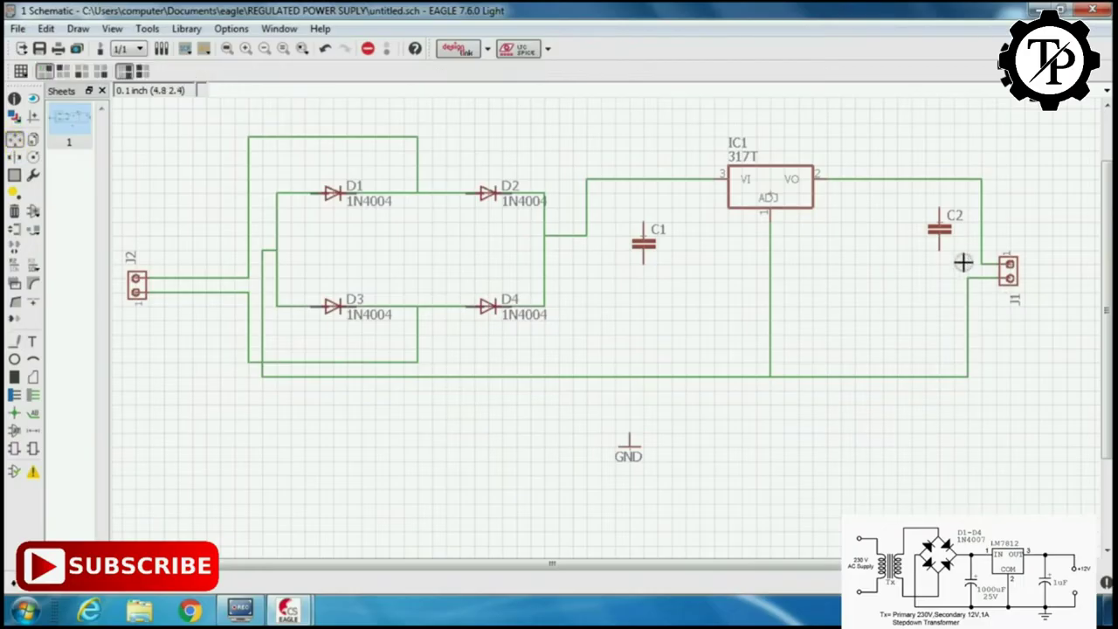
click(938, 229)
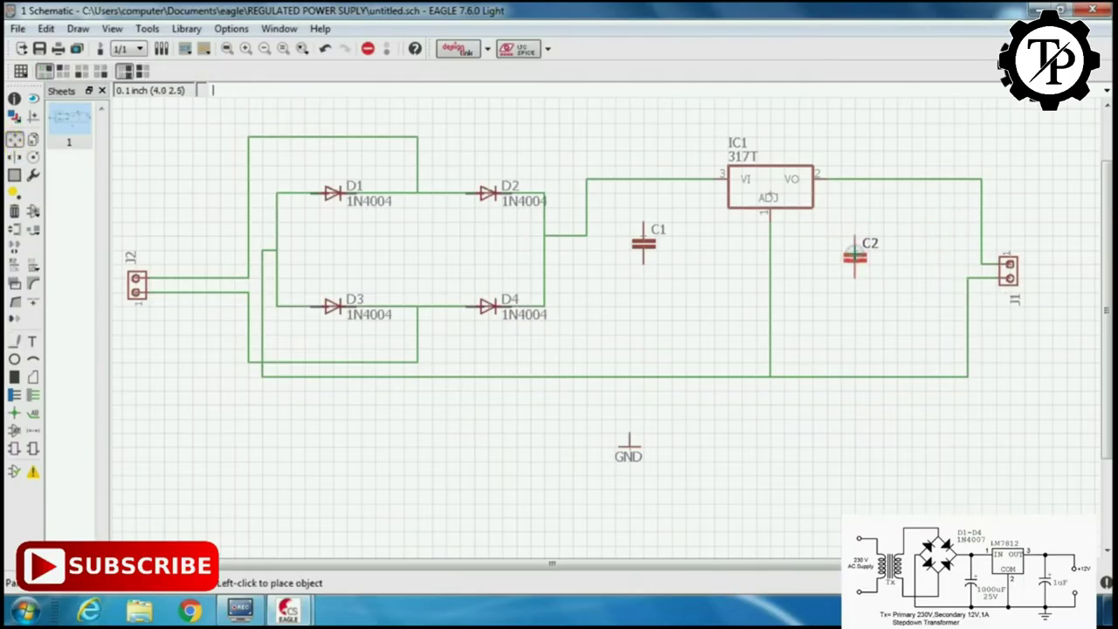
click(854, 255)
click(644, 244)
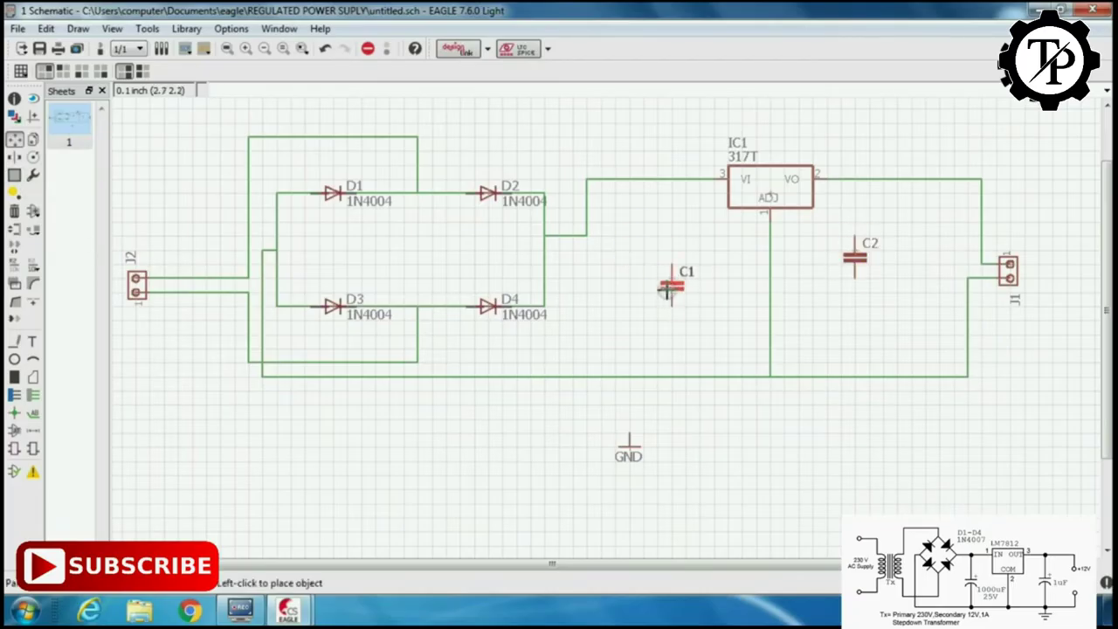
click(658, 277)
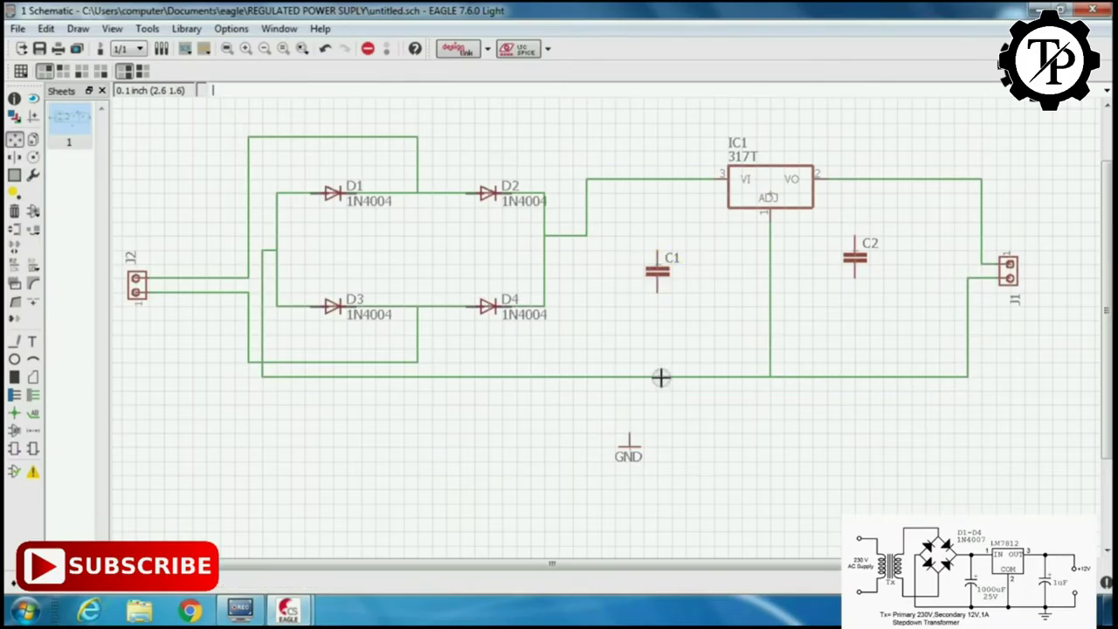
Wire C1 between the regulator's input line and the common lower line, and C2 between the output line and the lower line.
scroll(661, 377, up, 1)
click(15, 344)
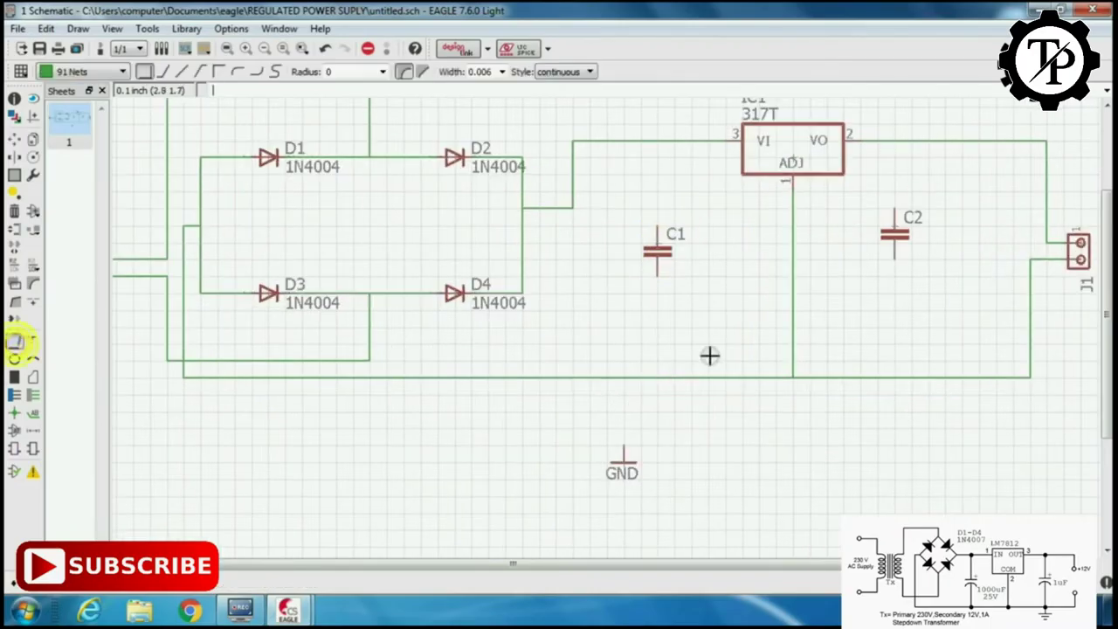
click(657, 276)
click(657, 377)
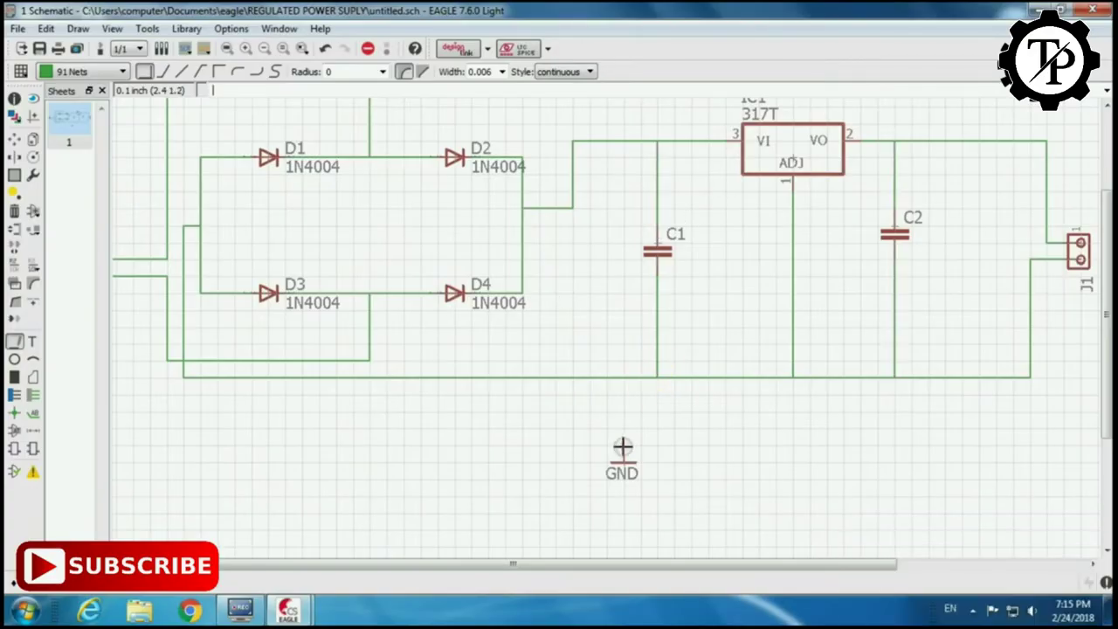
Wire the GND symbol up to the common lower line and merge net segment N$4 into supply net GND.
click(623, 448)
click(623, 377)
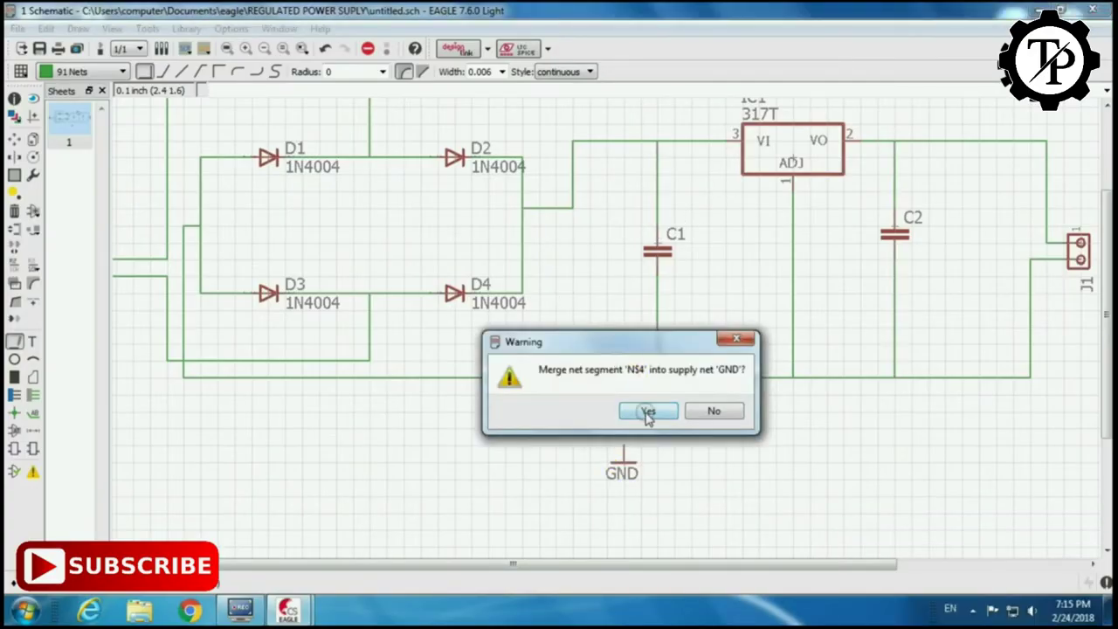
click(653, 410)
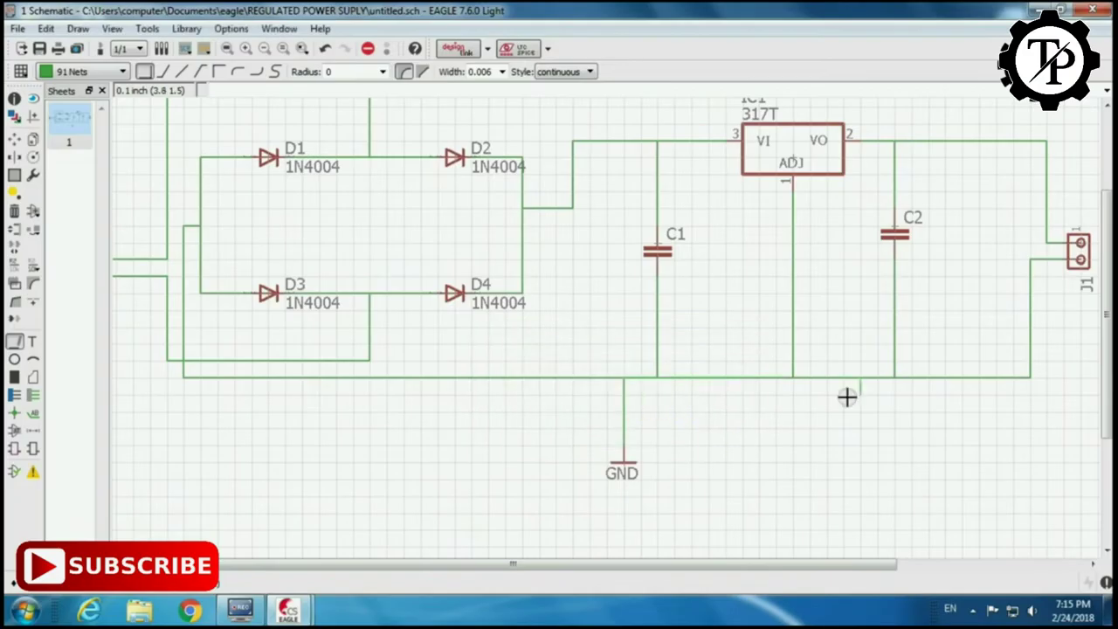
Place junctions at both J2 pins and at the four connection nodes of the diode bridge.
scroll(821, 394, down, 2)
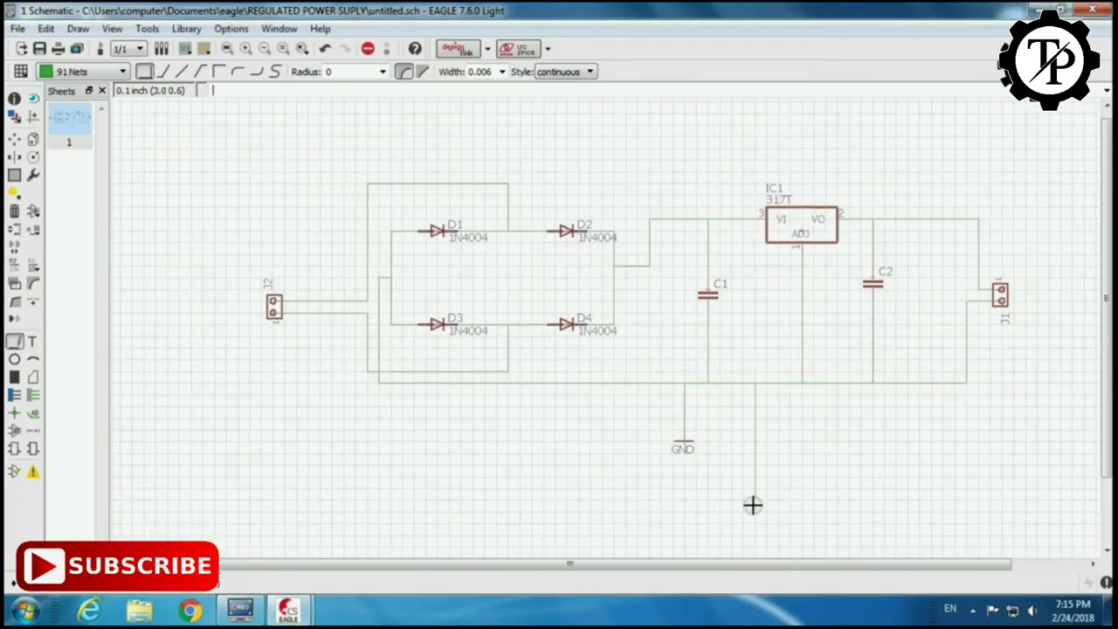
click(14, 414)
scroll(541, 469, up, 2)
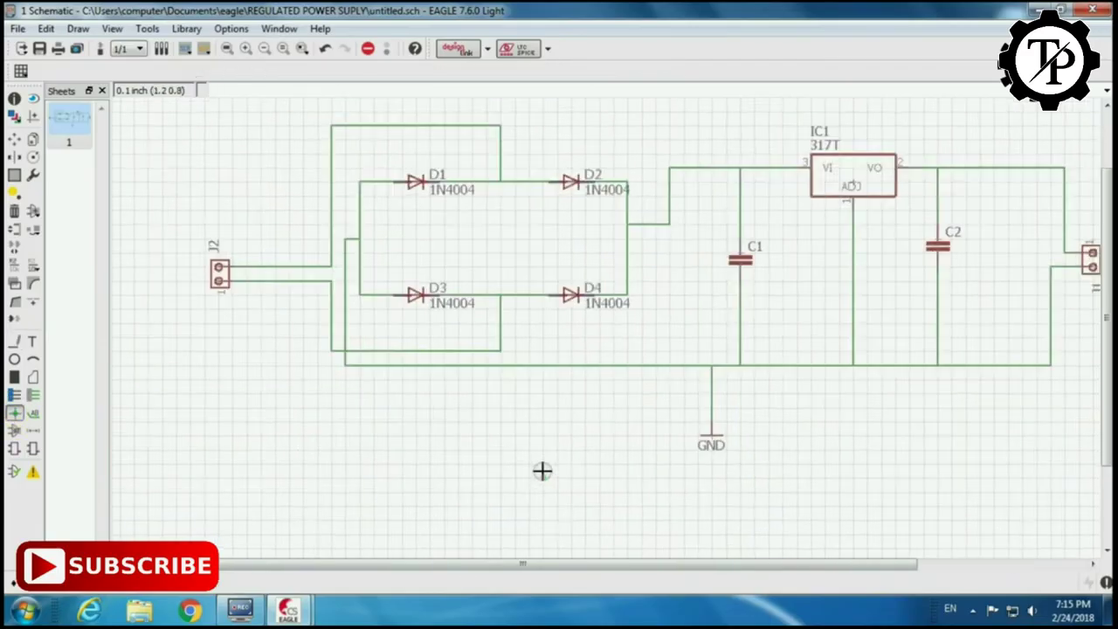
click(166, 227)
click(168, 243)
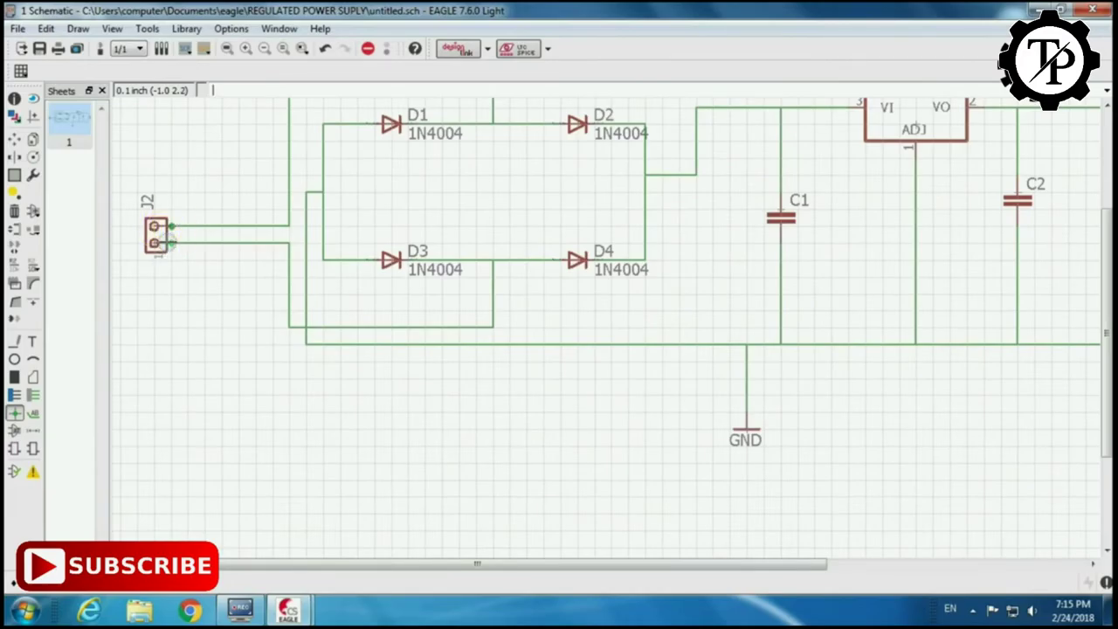
click(322, 193)
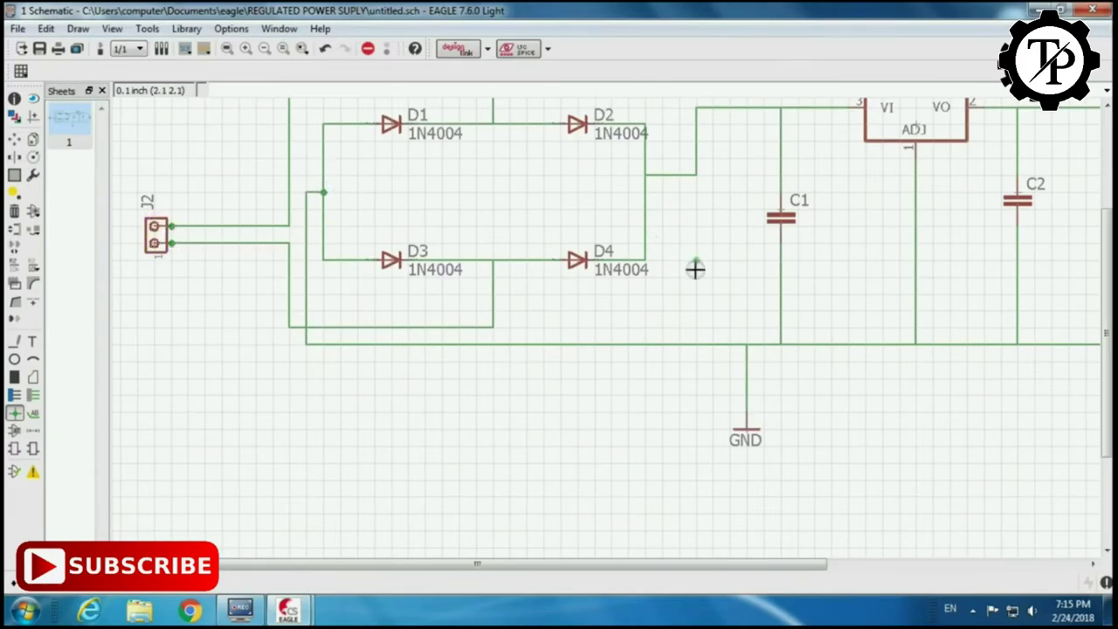
click(492, 261)
click(492, 123)
click(644, 175)
Place junctions on the ground line where C1, the GND symbol, the regulator's ADJ wire and C2 meet it.
click(780, 344)
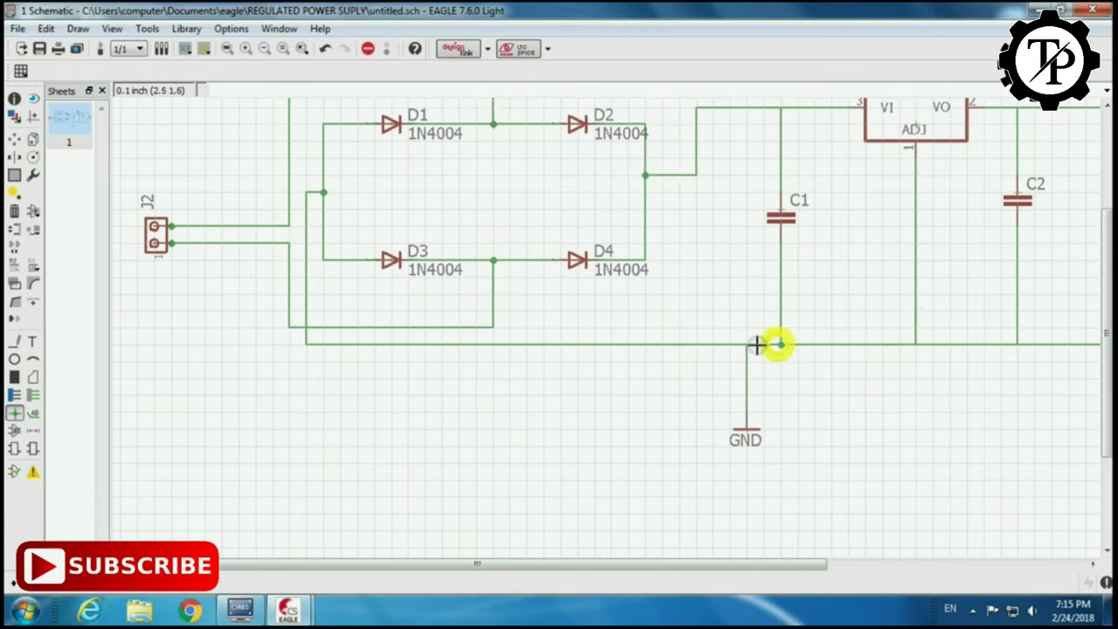
click(745, 344)
click(916, 343)
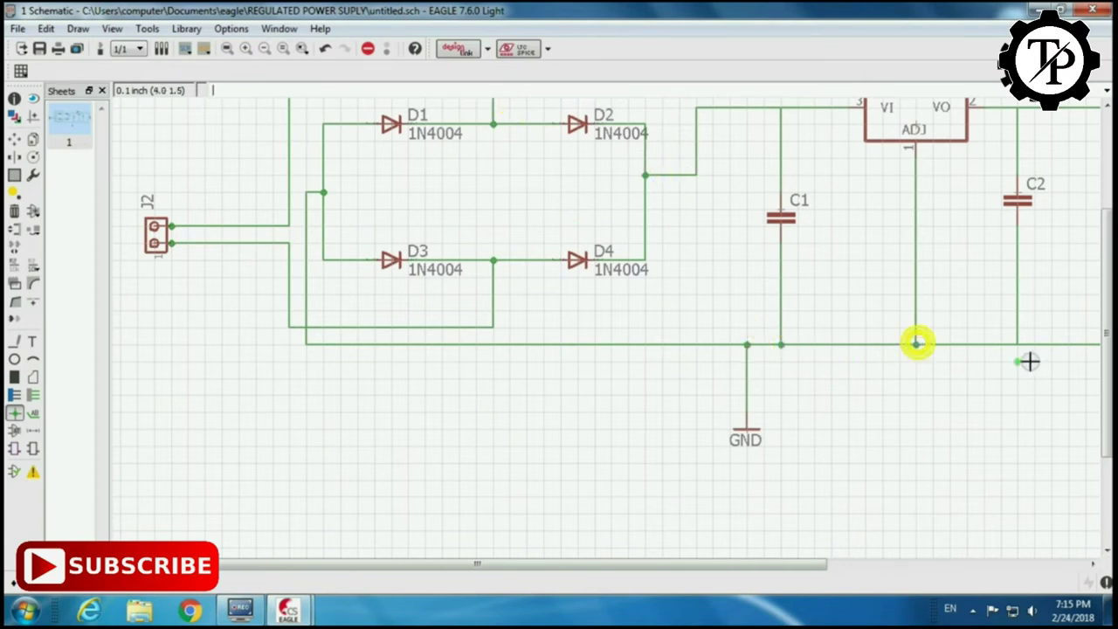
click(1017, 343)
Place junctions at both J1 pins and where C1 and C2 meet the regulator's input and output lines.
drag(756, 562, 873, 564)
scroll(699, 194, up, 2)
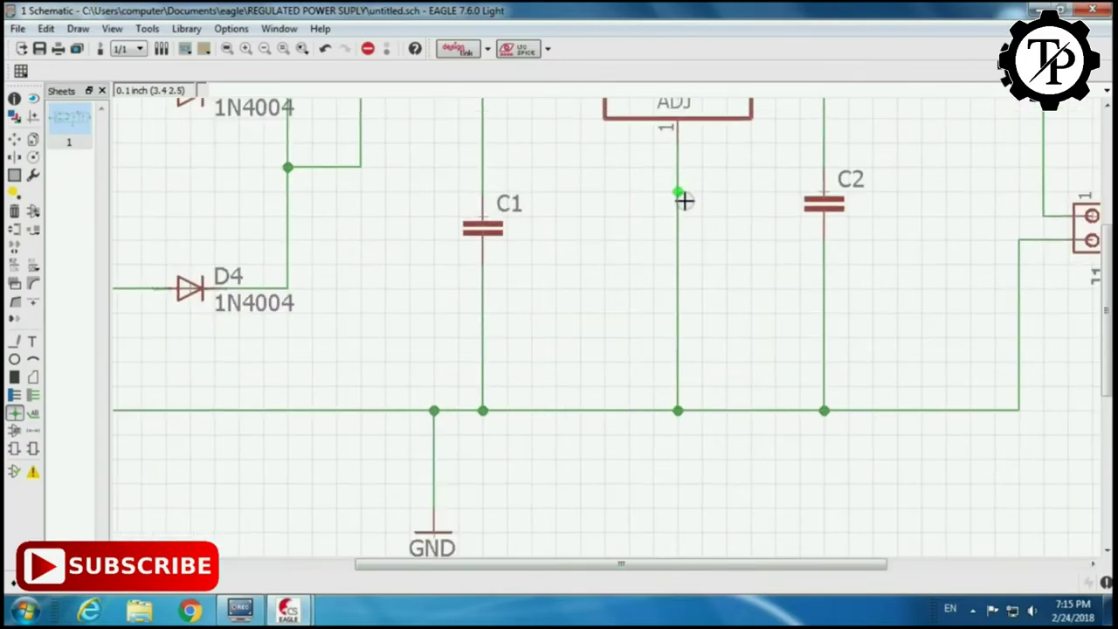
click(1072, 239)
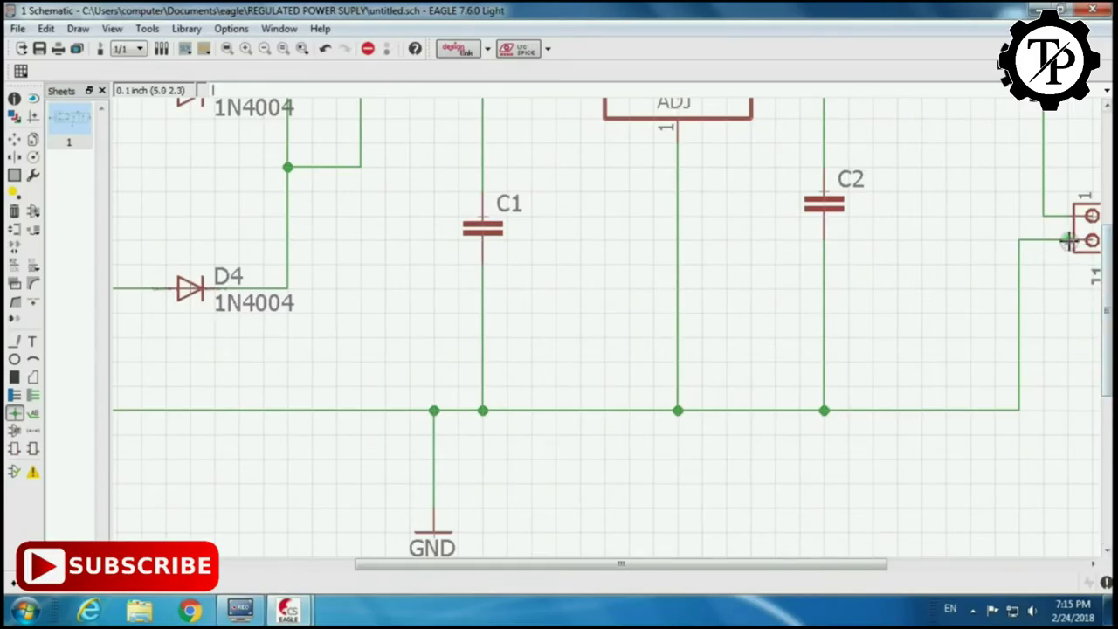
click(1072, 215)
scroll(988, 332, down, 4)
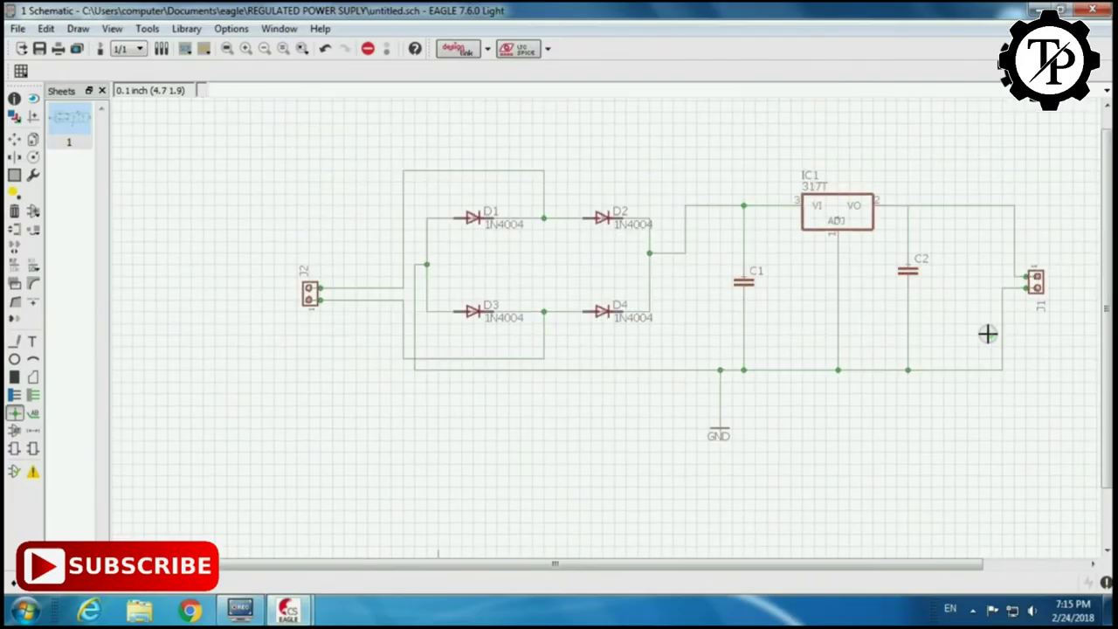
click(908, 206)
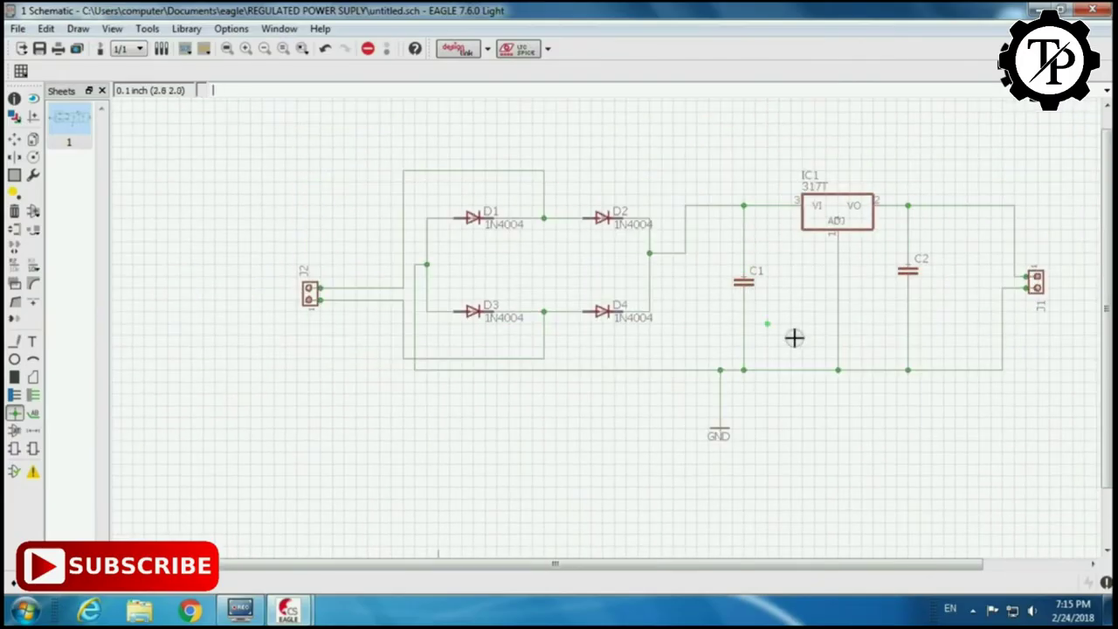
Save the schematic as REGULATRD POWER SUPLY in the REGULATED POWER SUPLY folder.
drag(559, 564, 733, 581)
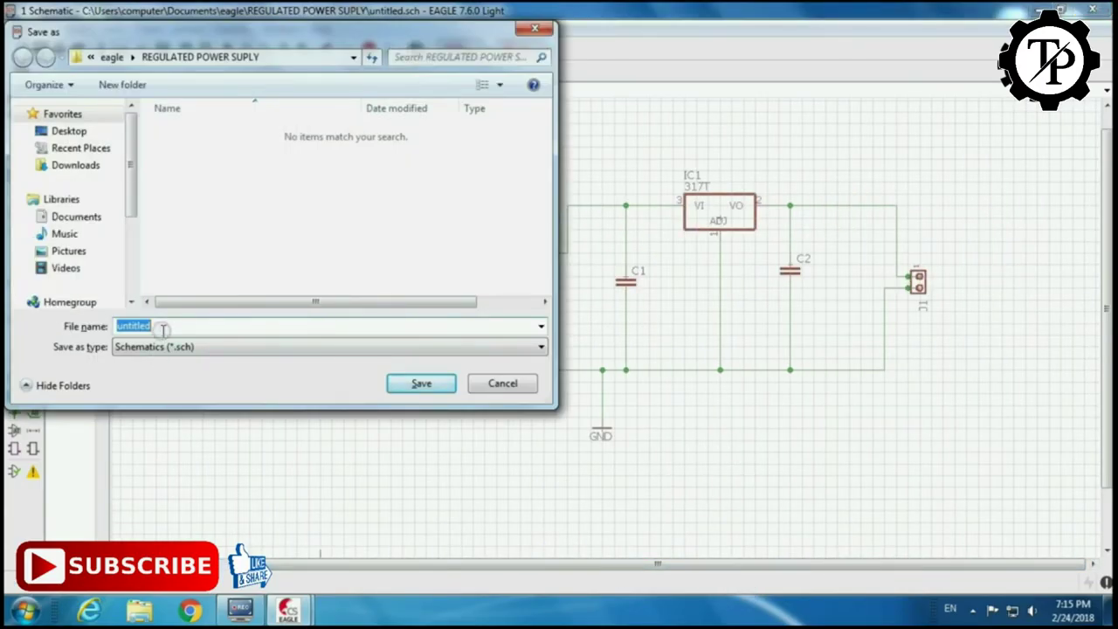
text(REG)
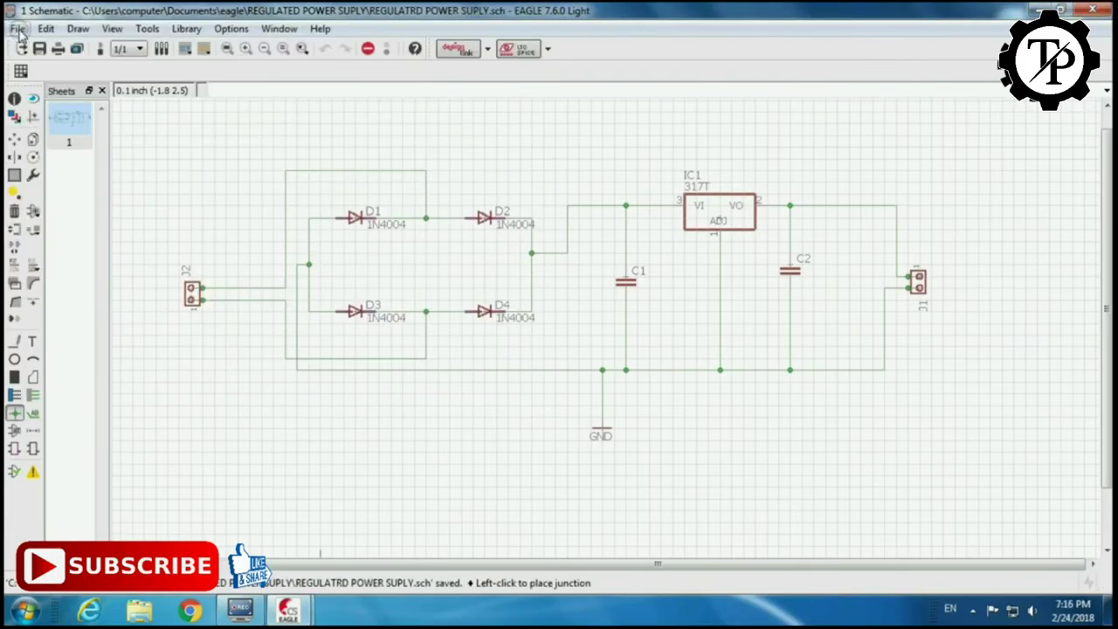
Draw a frame with 8 columns and 5 rows on the 91 Nets layer around the whole circuit.
click(18, 30)
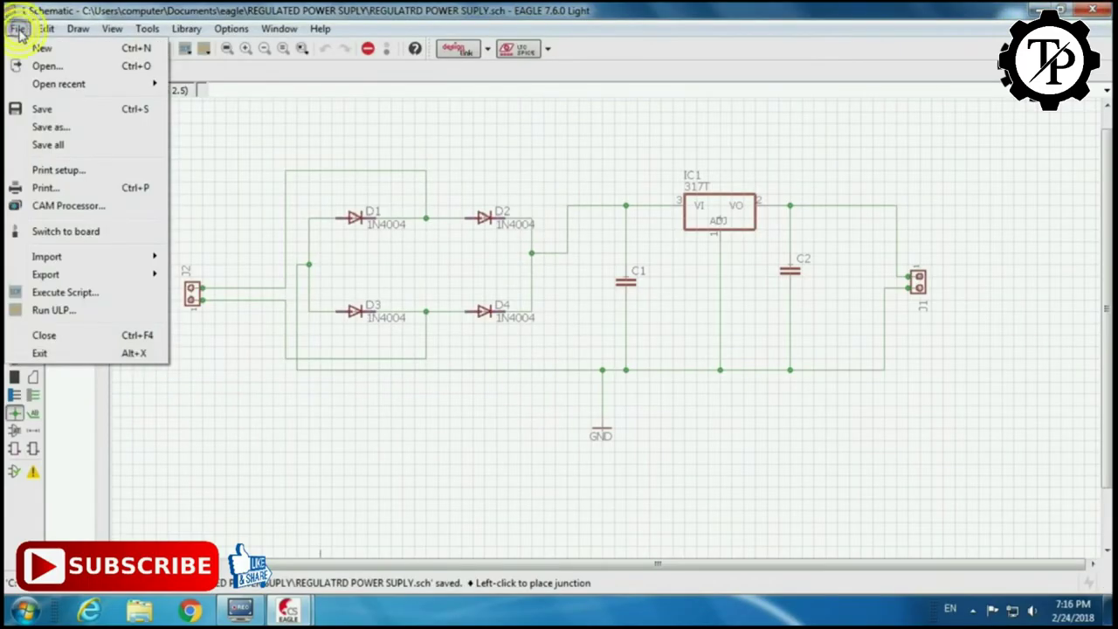
mouse_move(44, 35)
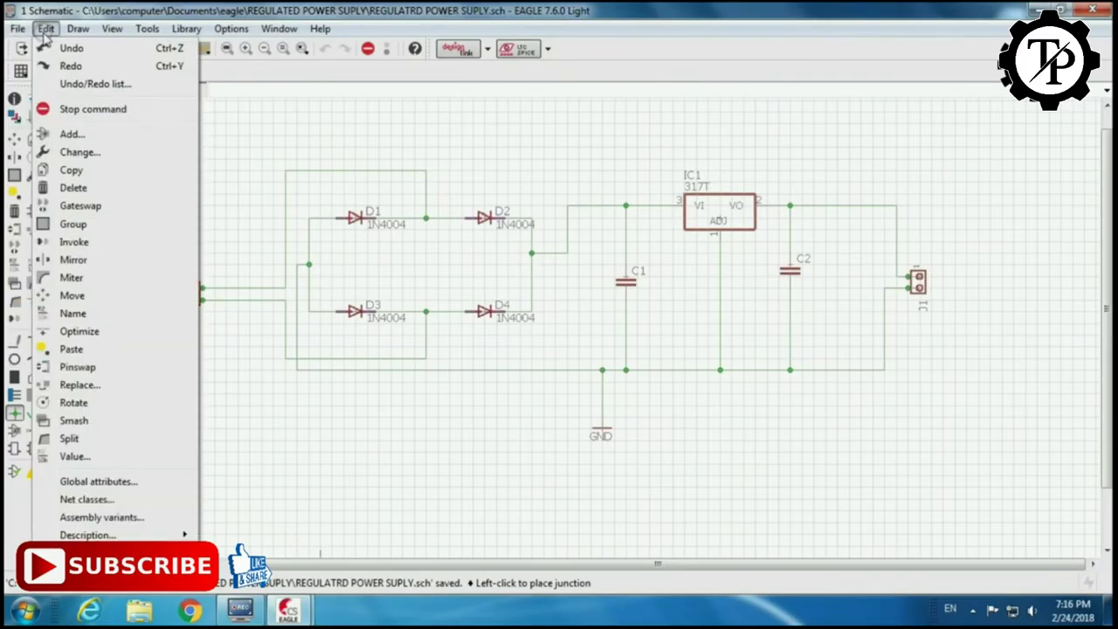
mouse_move(78, 29)
click(88, 135)
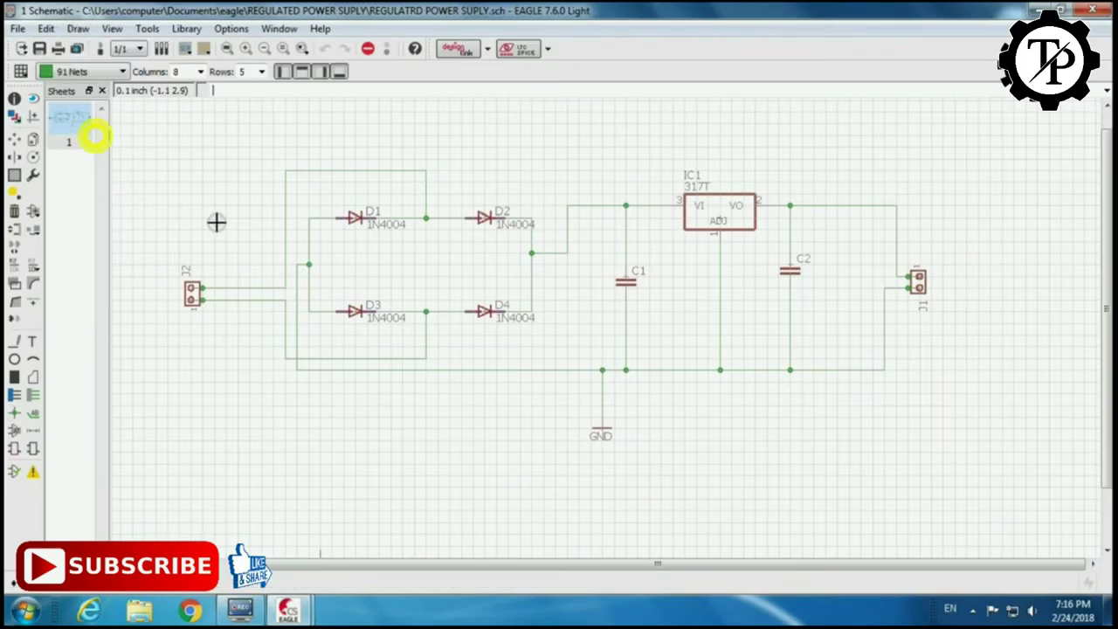
click(144, 135)
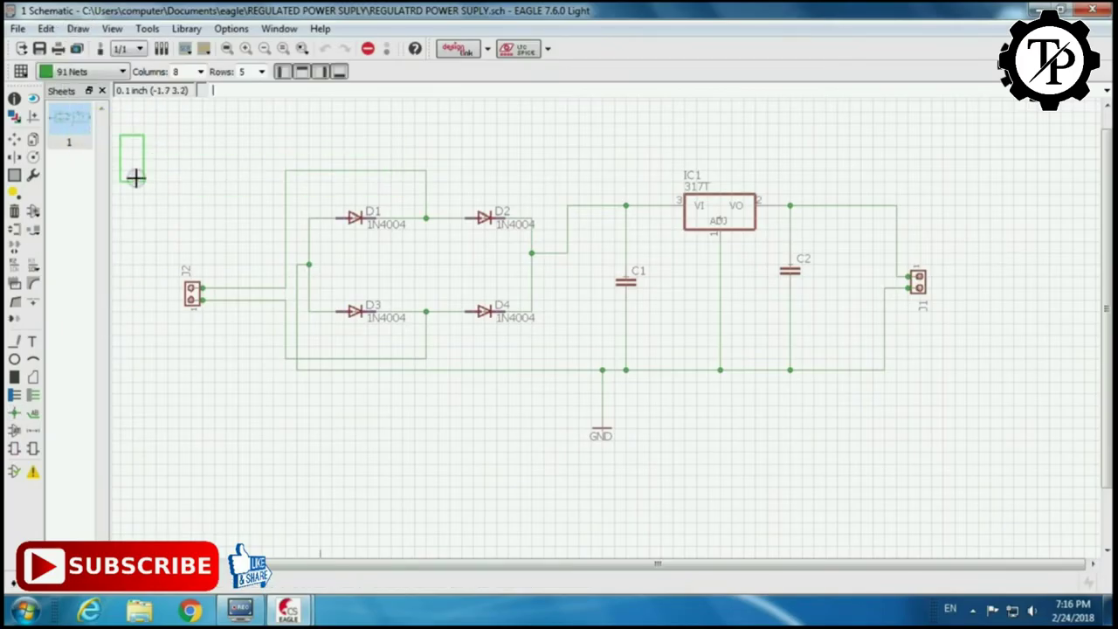
click(1004, 481)
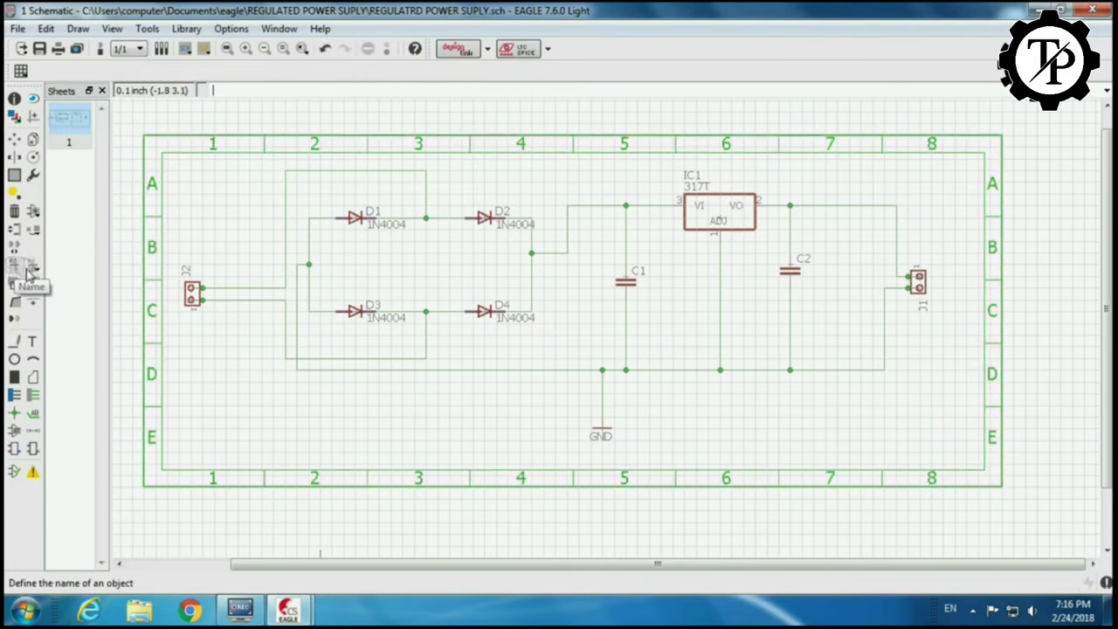
Place the text POWER SUPLY CKT inside the frame, below connector J1.
click(32, 341)
drag(63, 234, 316, 225)
click(287, 266)
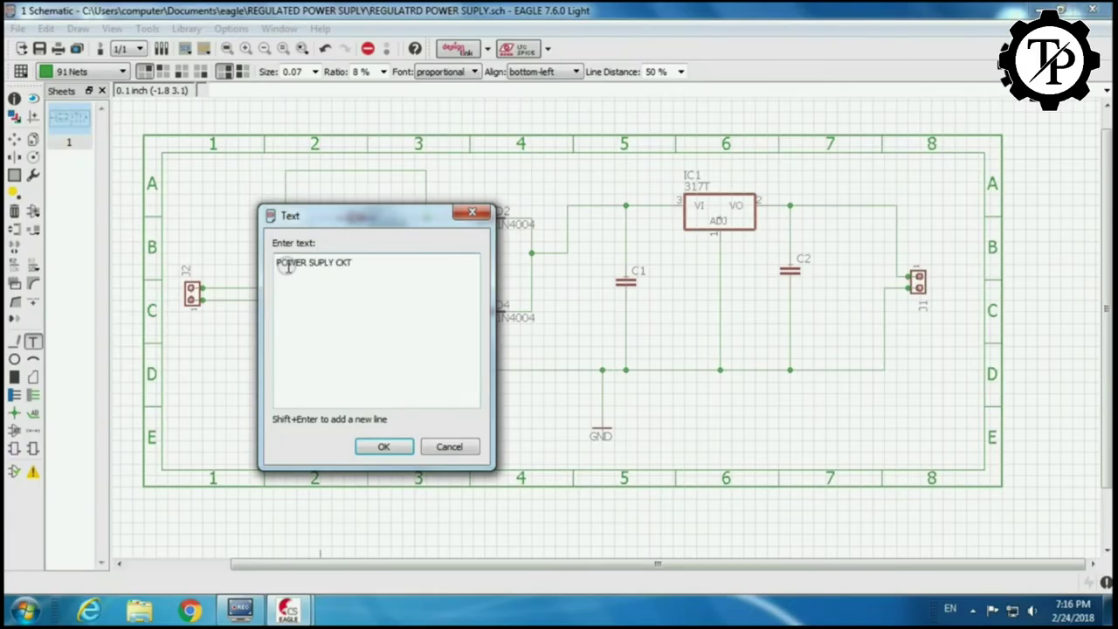
text(POWER SUPLY CKT)
click(382, 446)
click(847, 417)
Place the date text 24/02/2018 directly below the POWER SUPLY CKT title and save the schematic.
key(Escape)
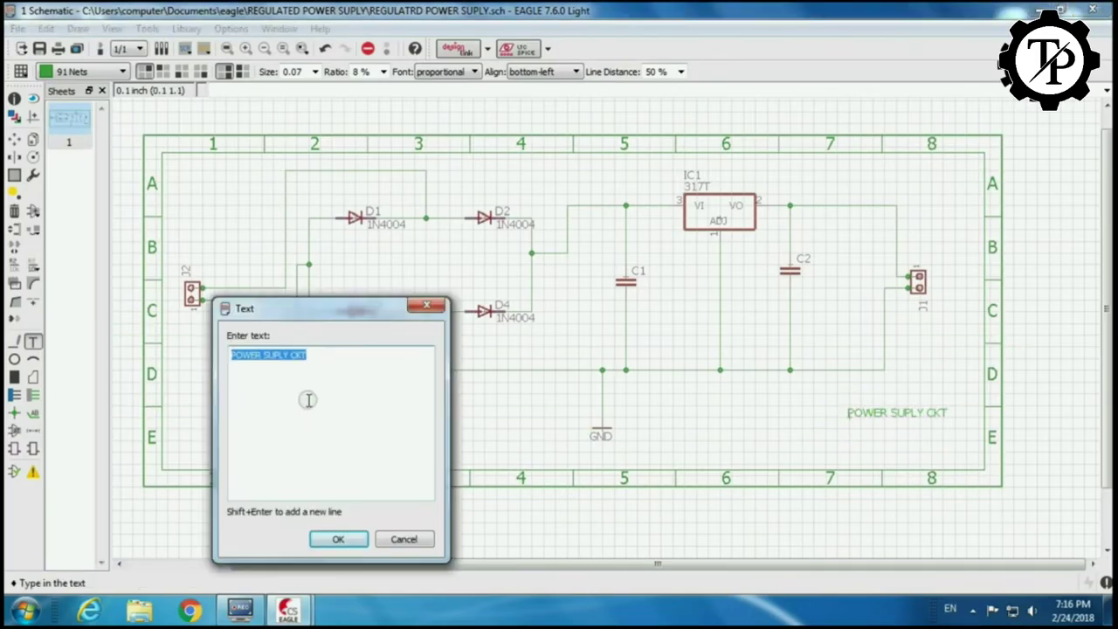
text(24/02/2018)
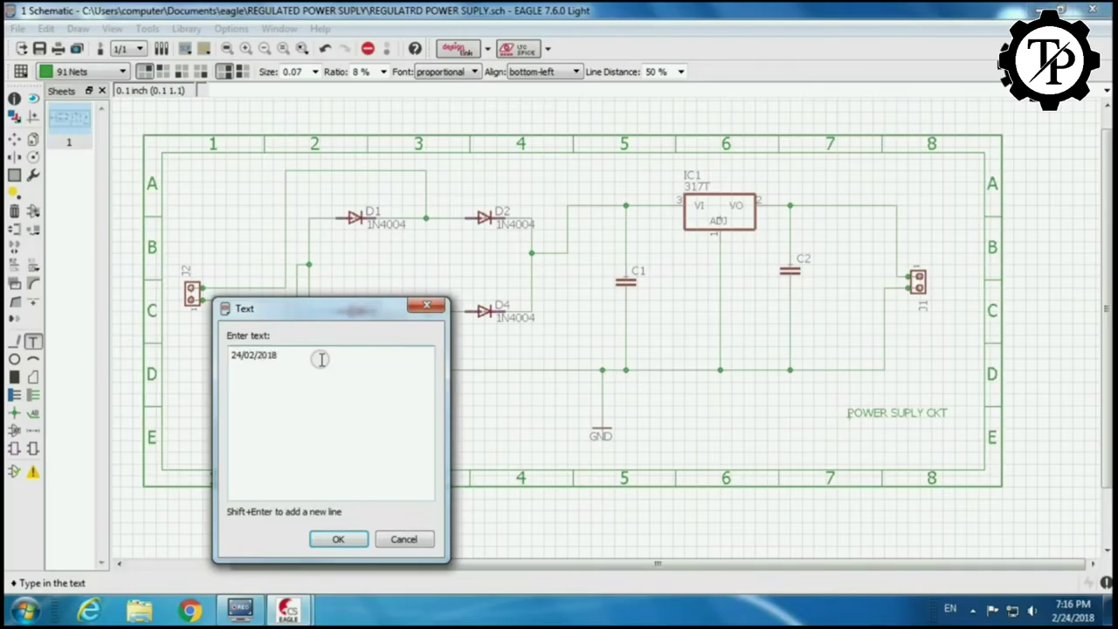
click(339, 539)
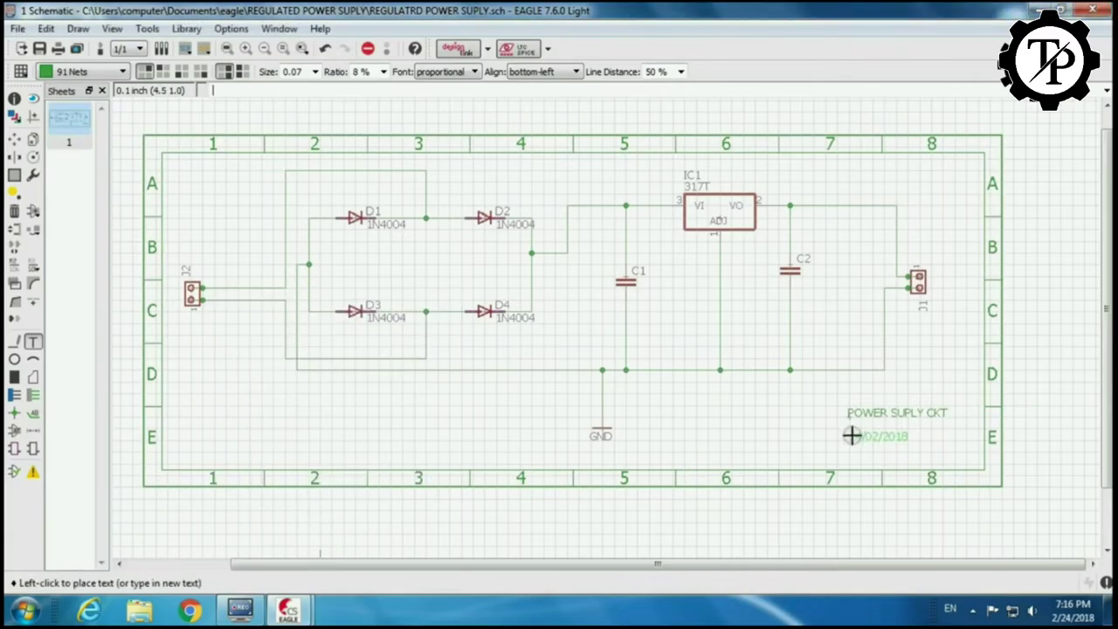
click(851, 434)
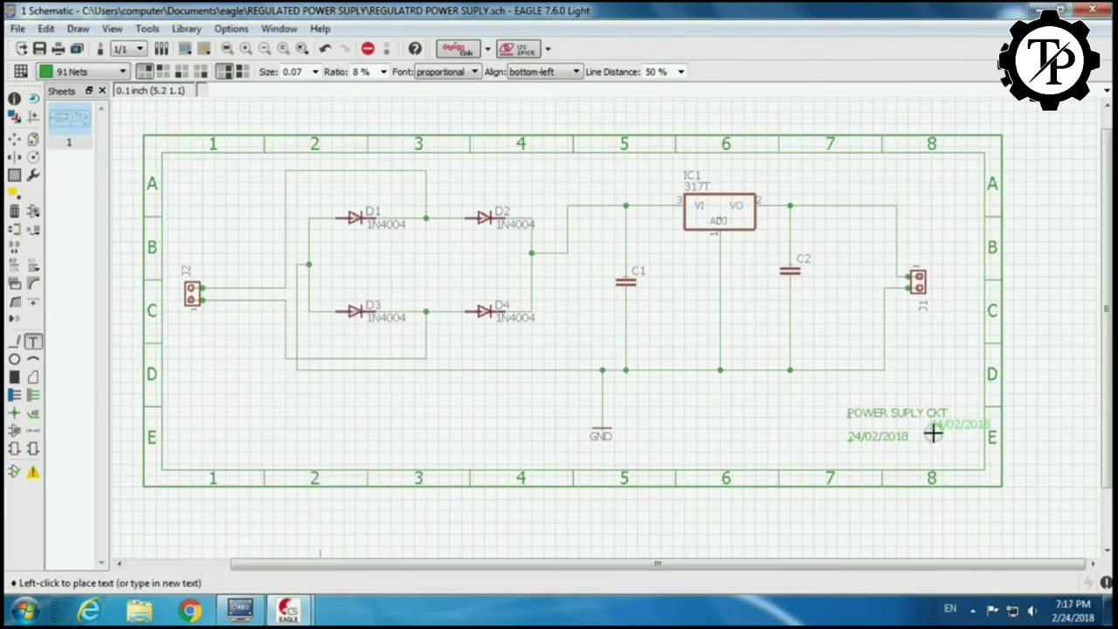
key(Escape)
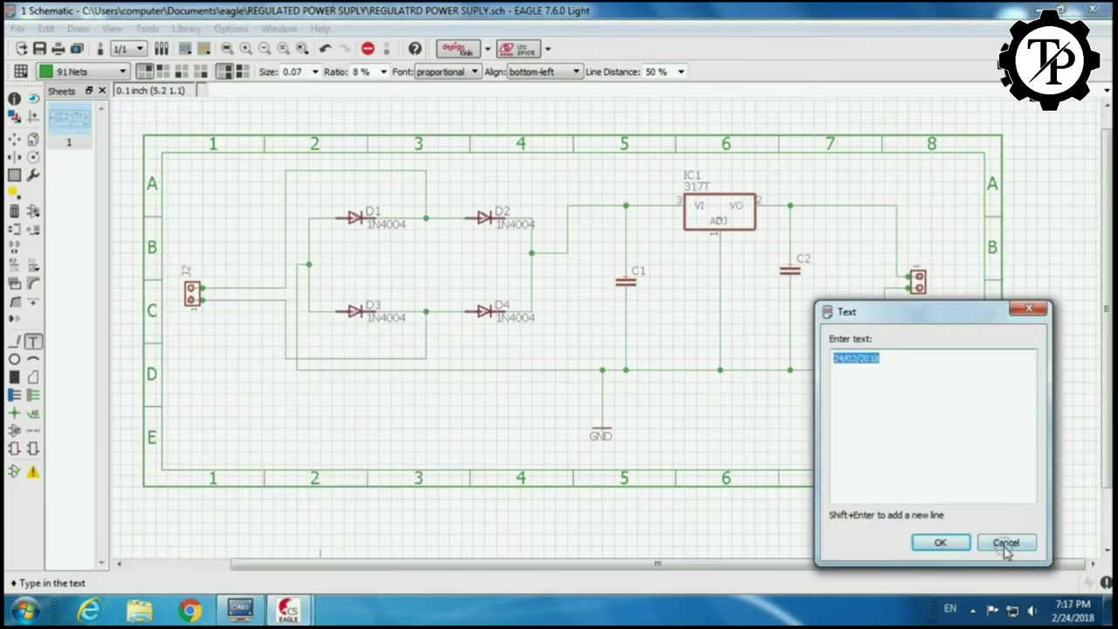
click(1005, 543)
key(ctrl+s)
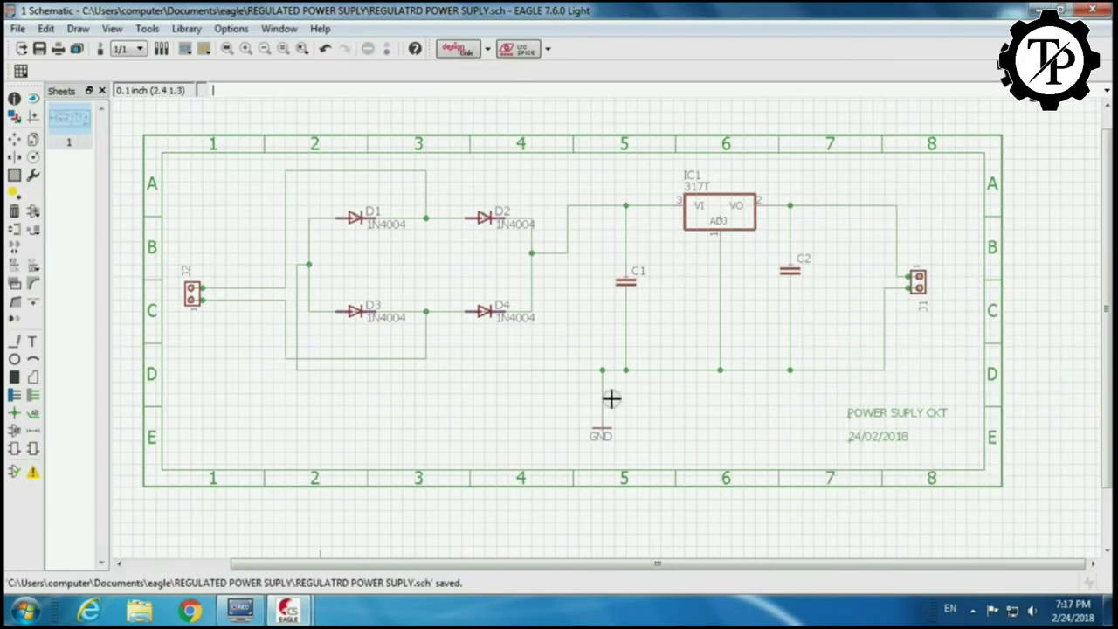
Run the Electrical Rule Check on the schematic twice, reviewing the reported items and clearing the list each time.
click(13, 474)
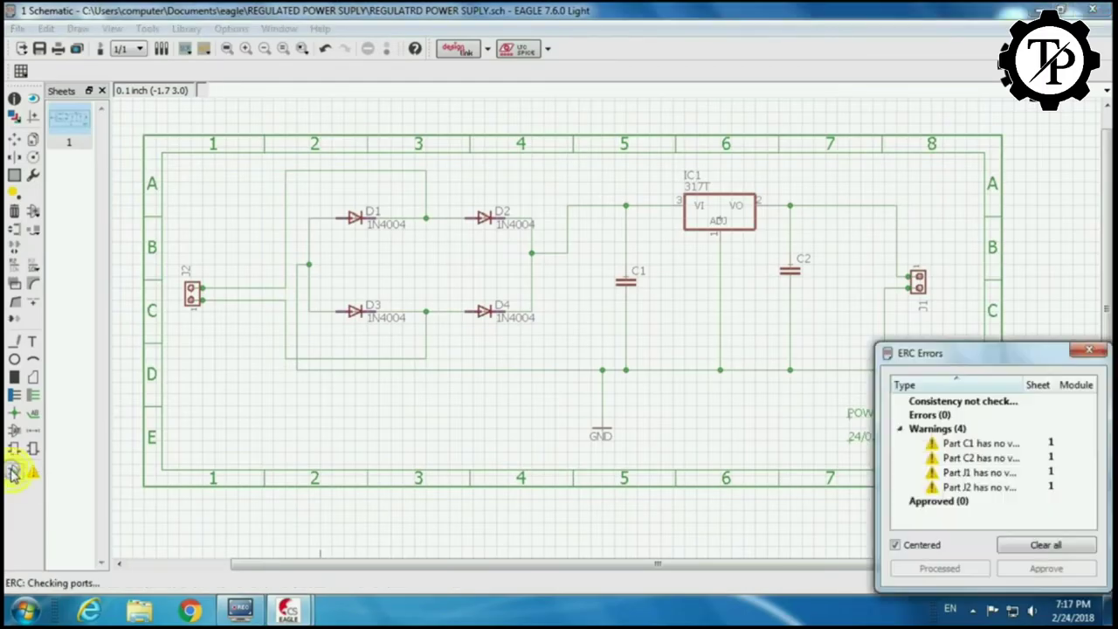
drag(1015, 357, 536, 184)
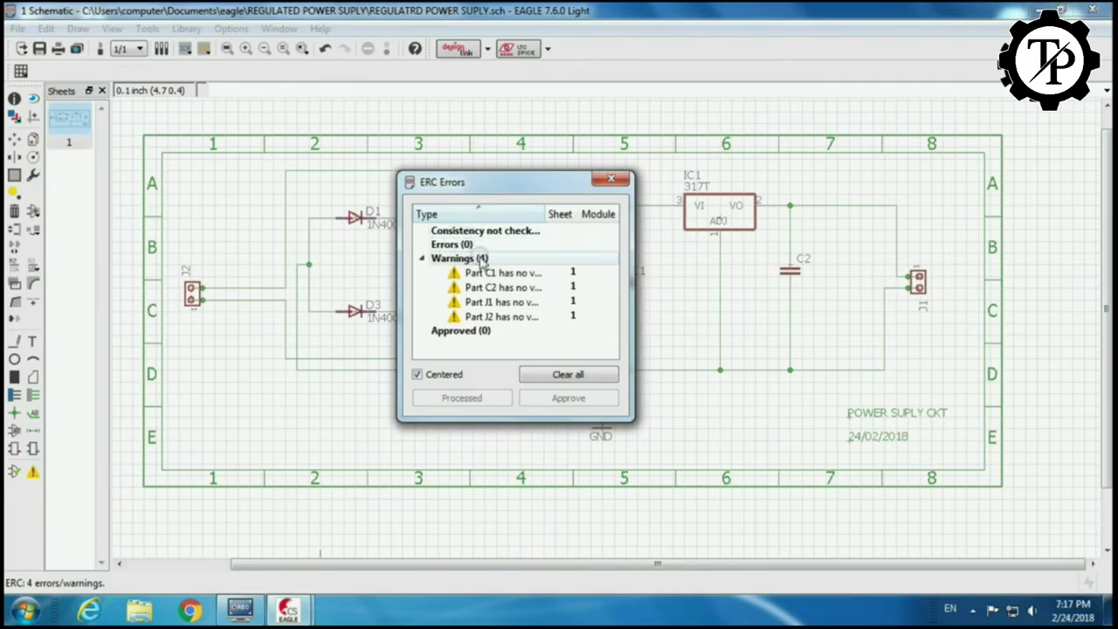
click(567, 374)
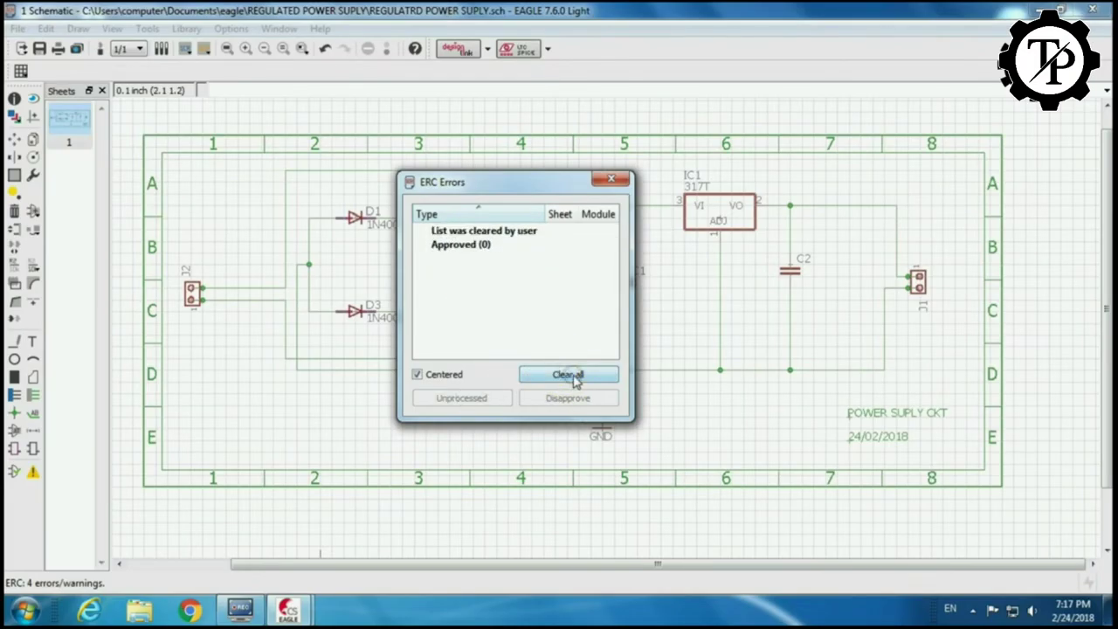
click(611, 179)
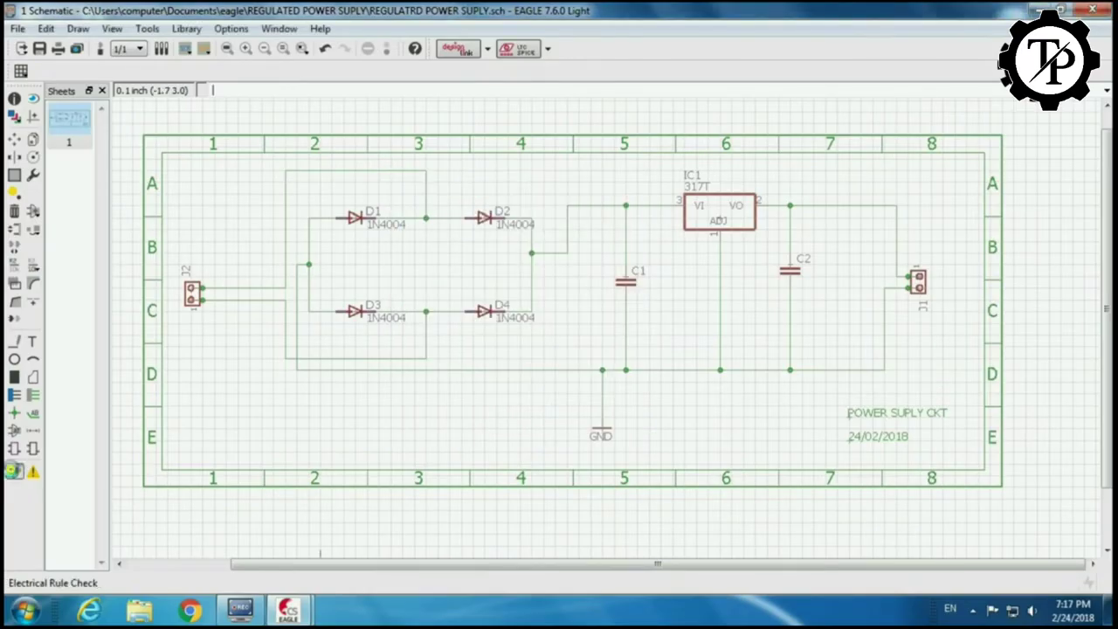
click(12, 474)
drag(1015, 354, 511, 180)
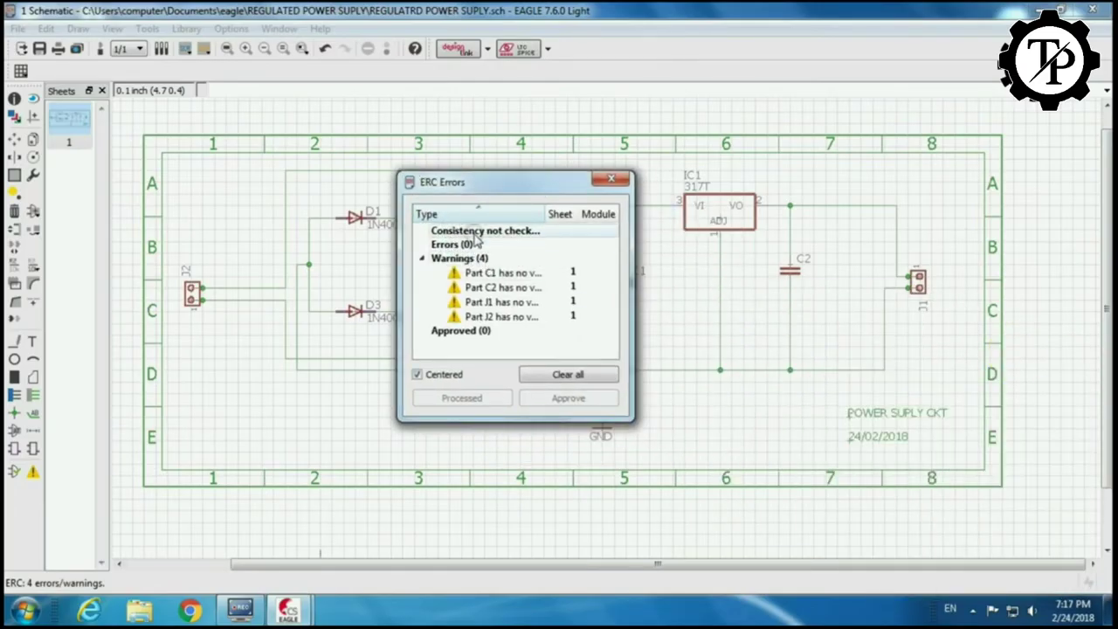
click(568, 373)
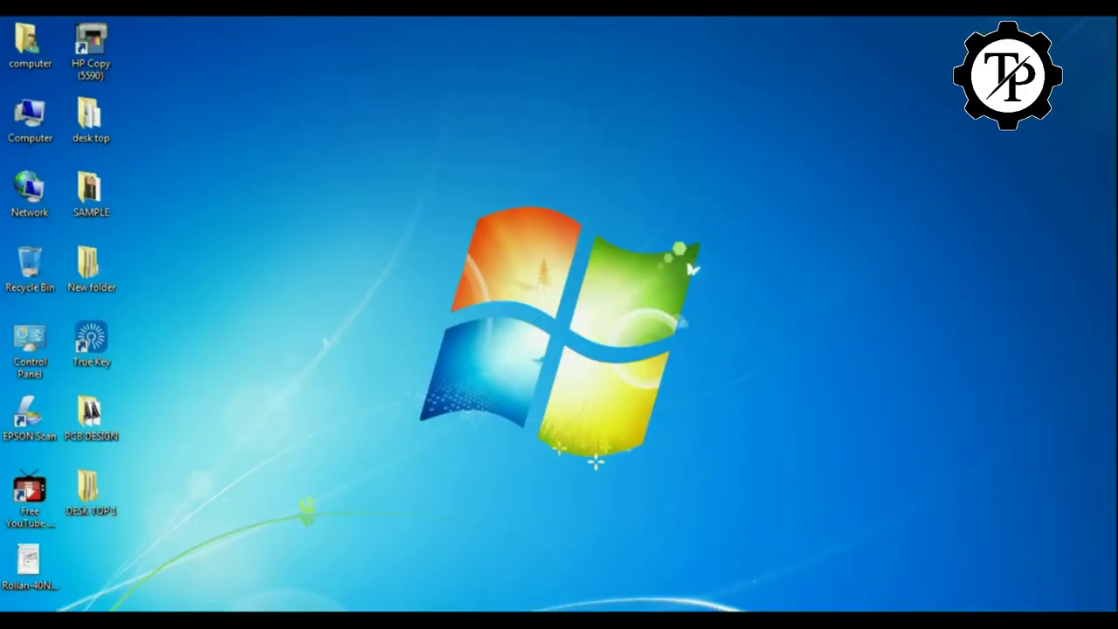
Switch to the EAGLE Control Panel and create a new schematic in the REGULATED POWER SUPLY project.
mouse_move(288, 622)
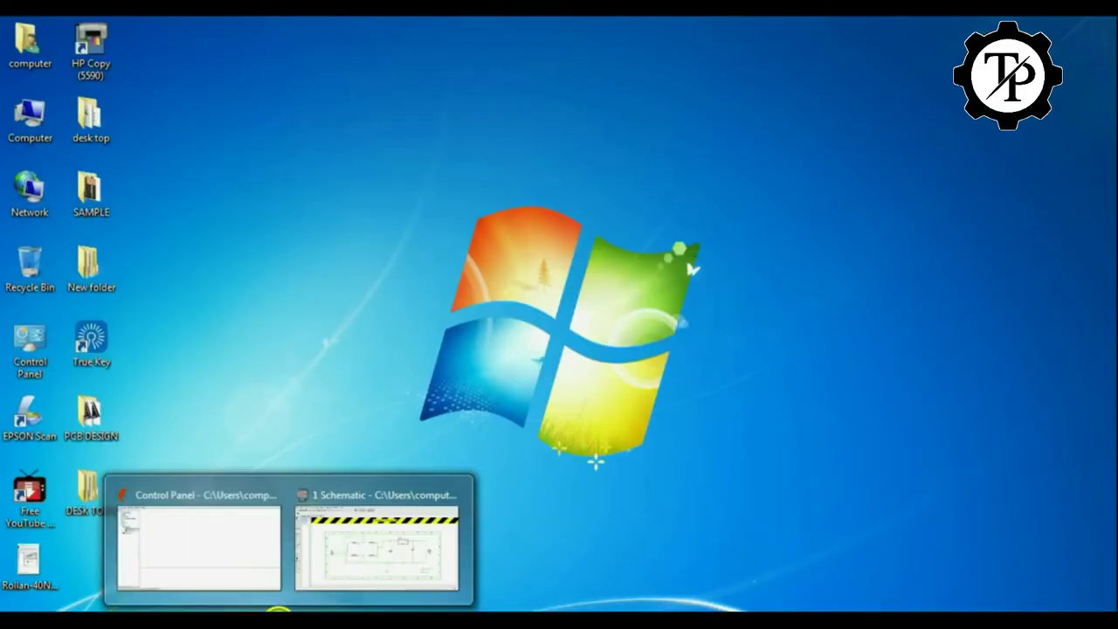
click(190, 501)
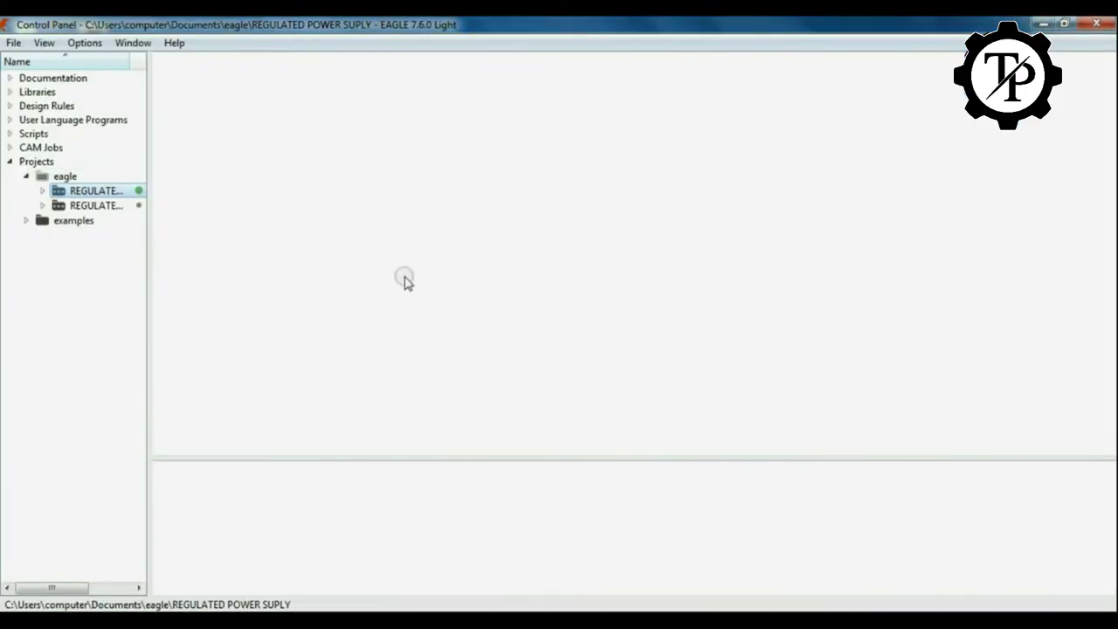
right_click(91, 189)
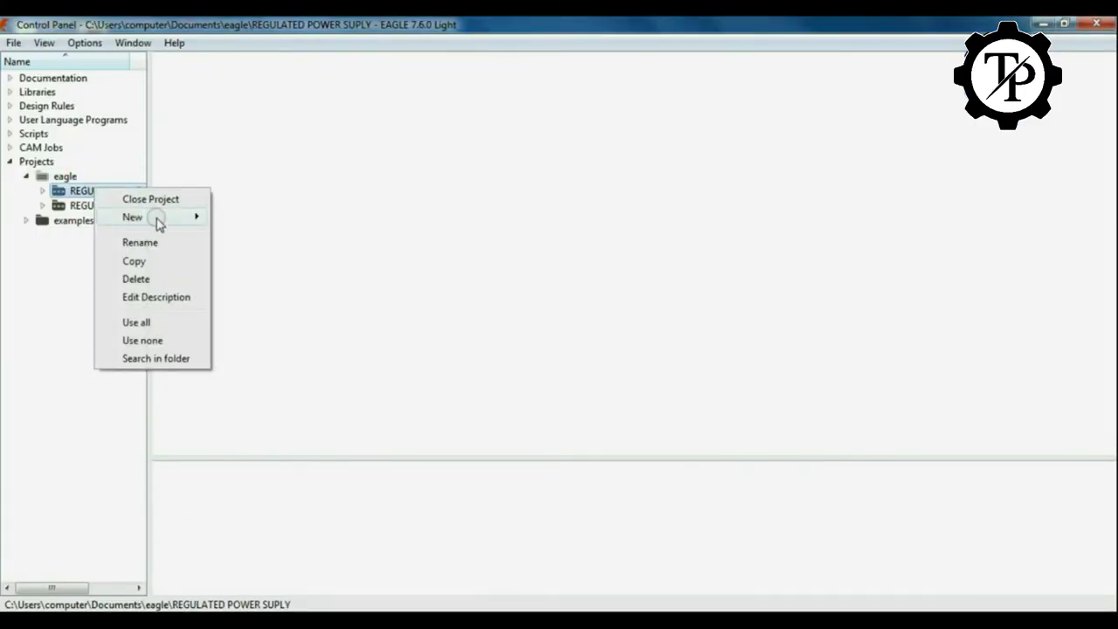
mouse_move(159, 224)
click(279, 220)
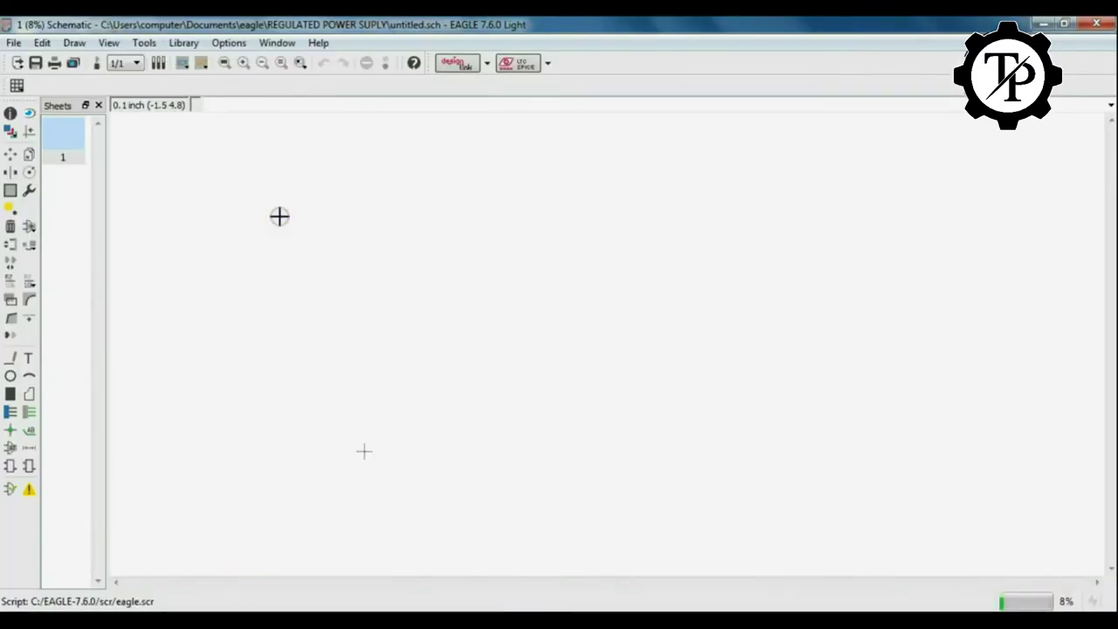
Turn on the grid display in the new empty schematic.
click(16, 85)
click(29, 76)
click(166, 212)
Open the existing schematic REGULATED POWER SUPLY.sch from the REGULATED POWER SUPLY folder.
click(12, 43)
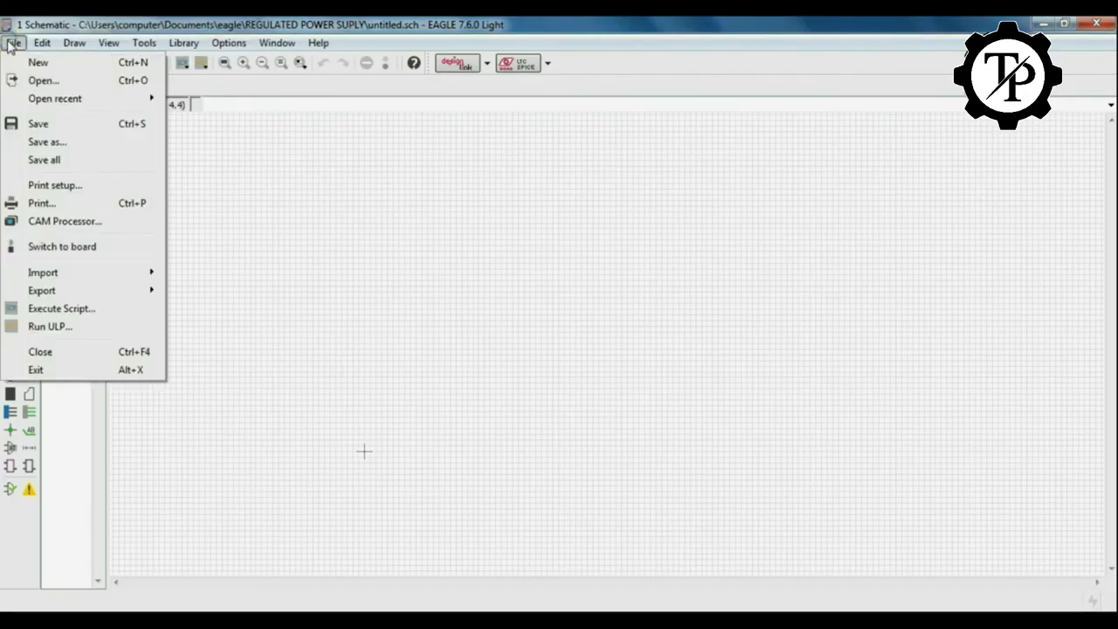
click(39, 80)
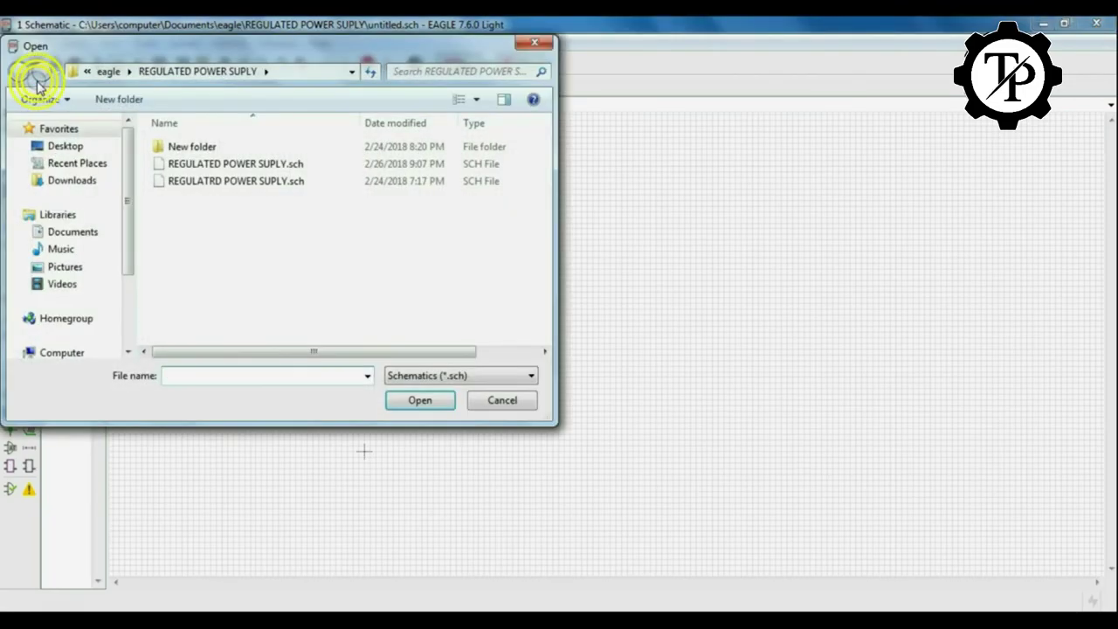
click(232, 183)
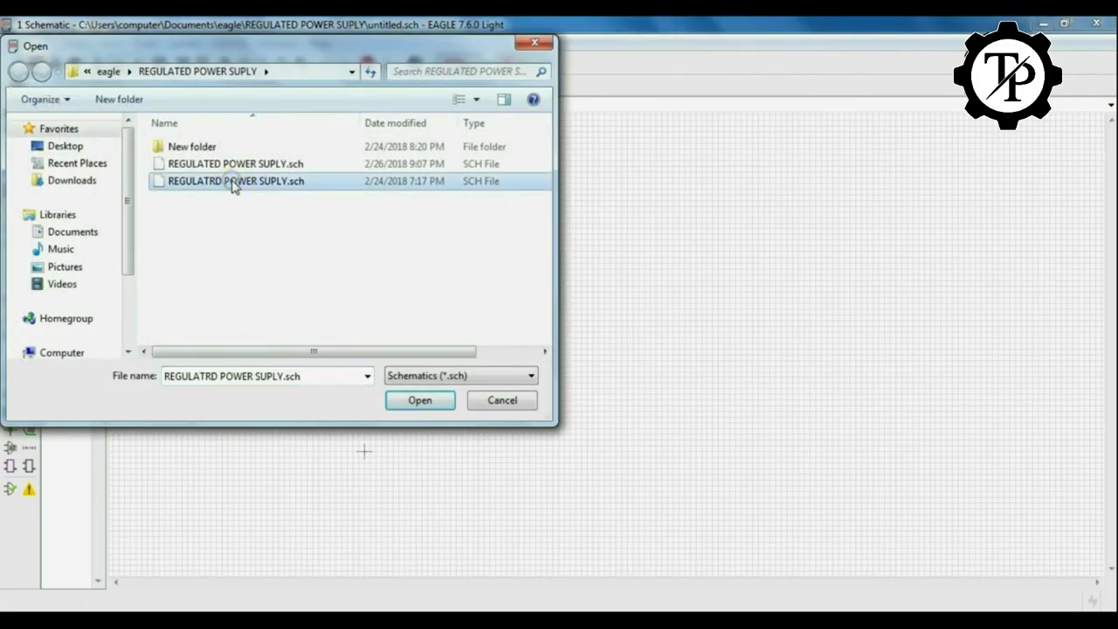
click(231, 164)
click(412, 399)
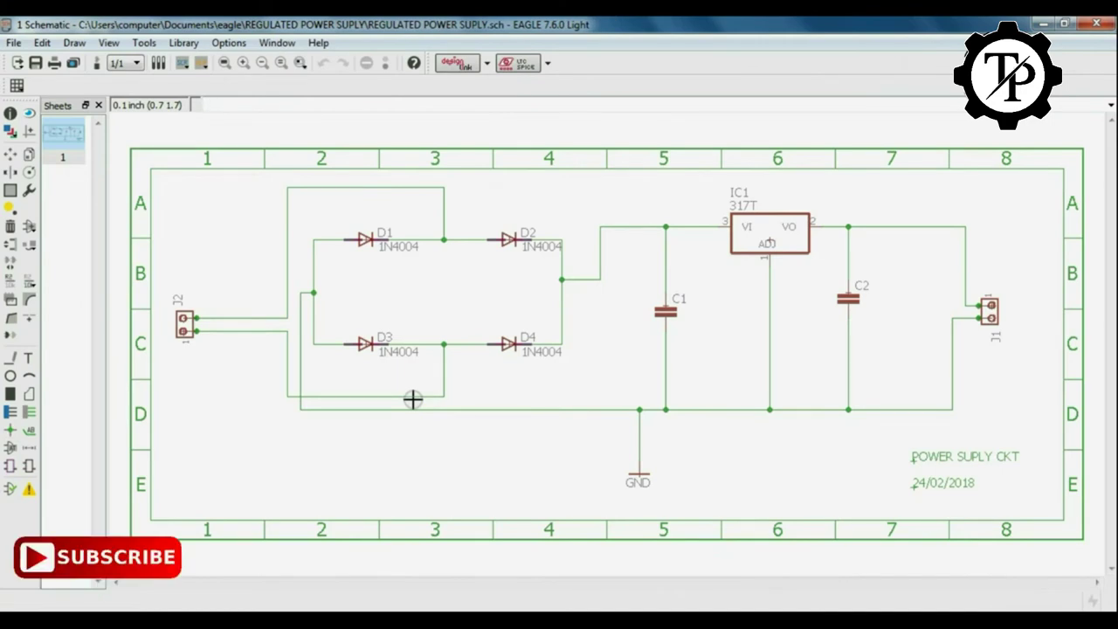
Switch to the board and create the missing board file from the schematic.
click(14, 42)
click(75, 244)
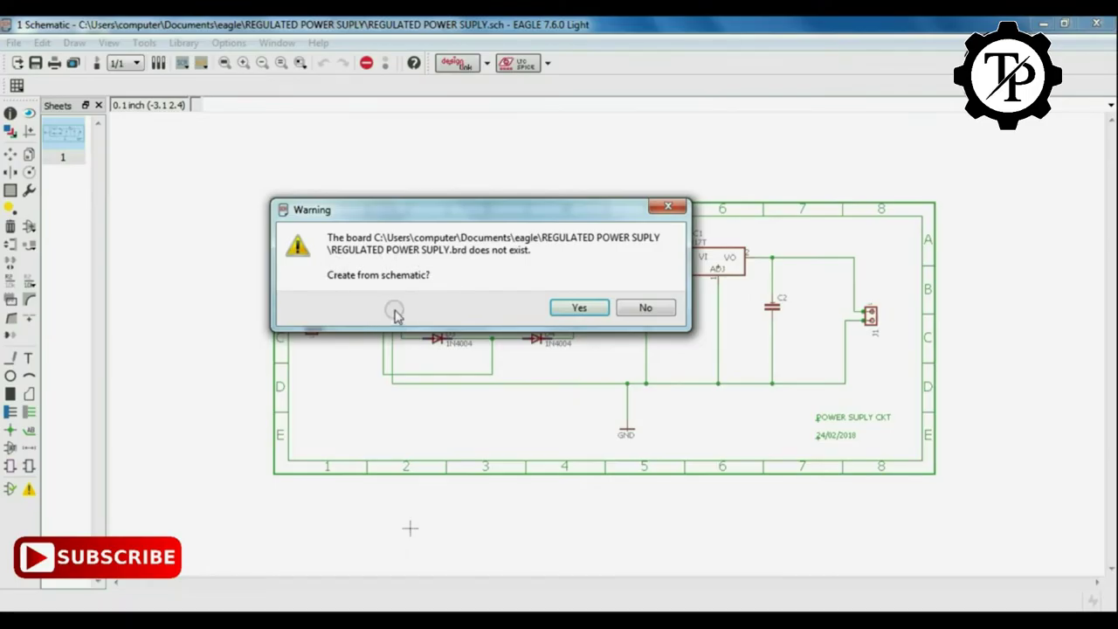
click(574, 307)
click(754, 134)
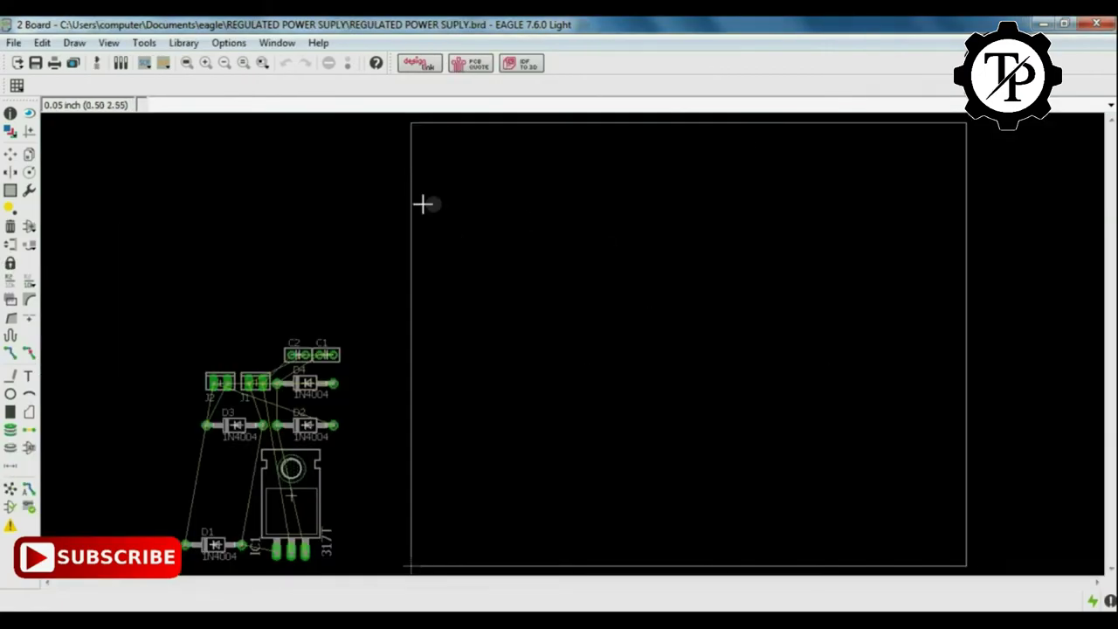
Turn on the board's grid display with lines at a 0.05 inch size.
click(16, 85)
click(35, 77)
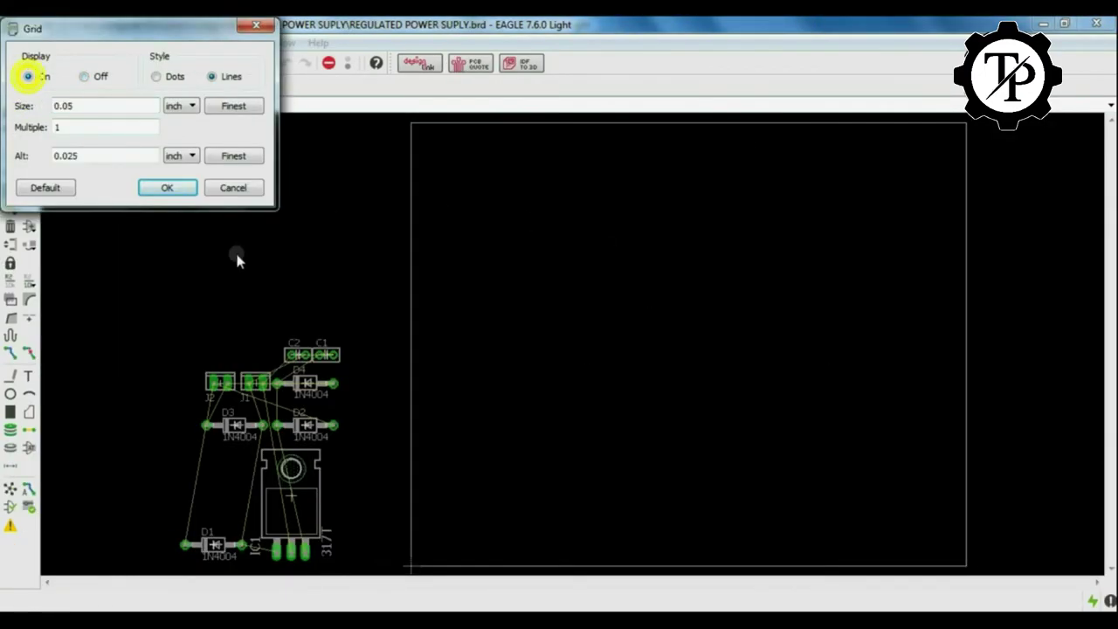
click(168, 187)
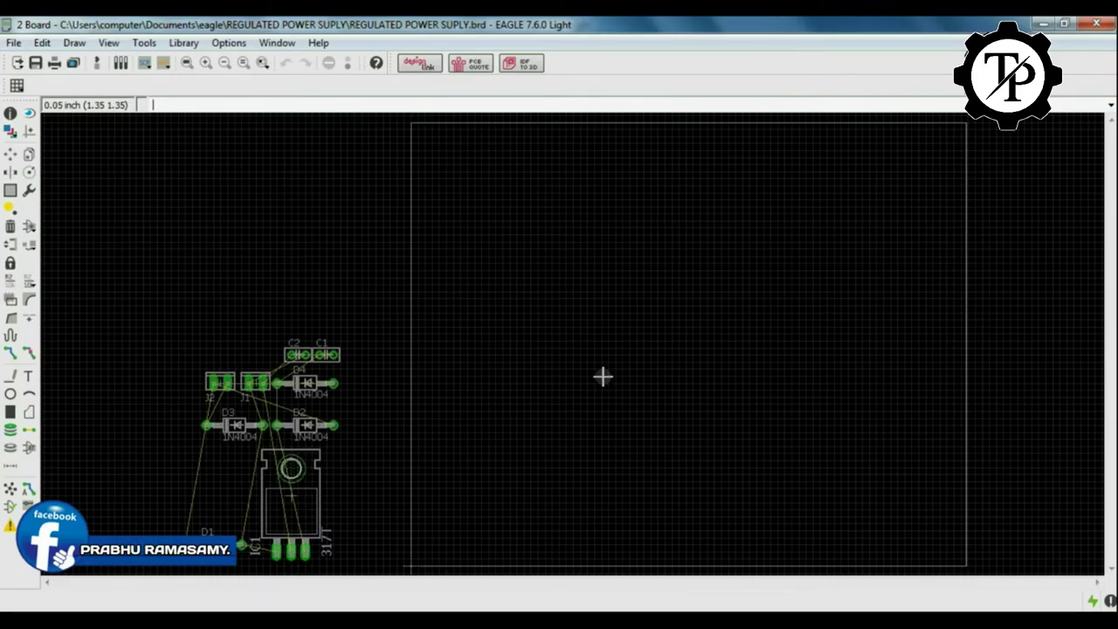
click(1046, 26)
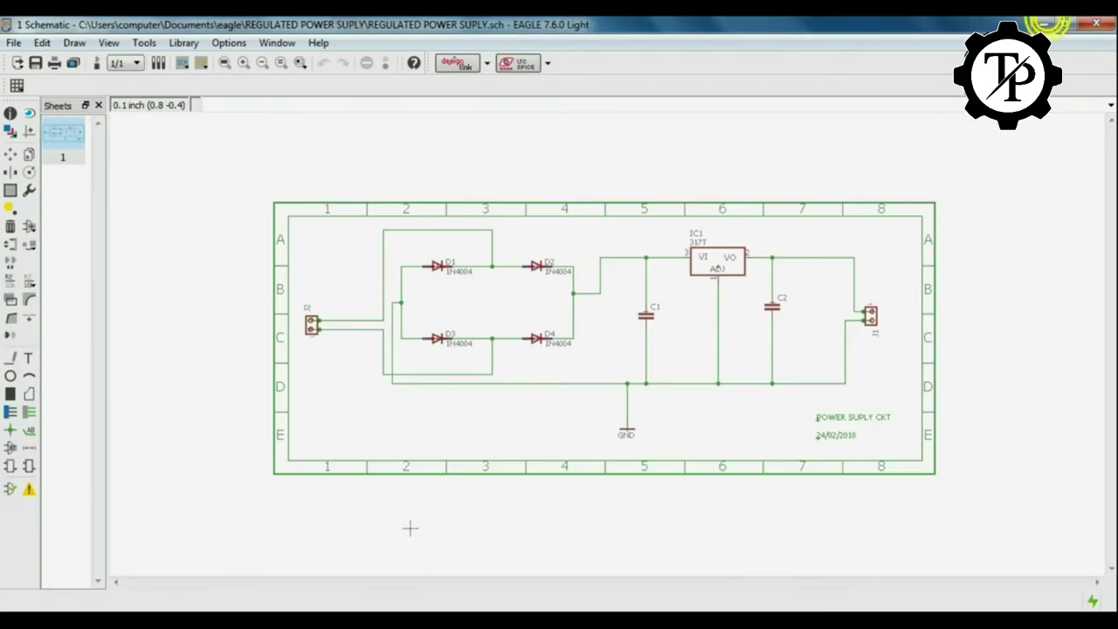
mouse_move(288, 622)
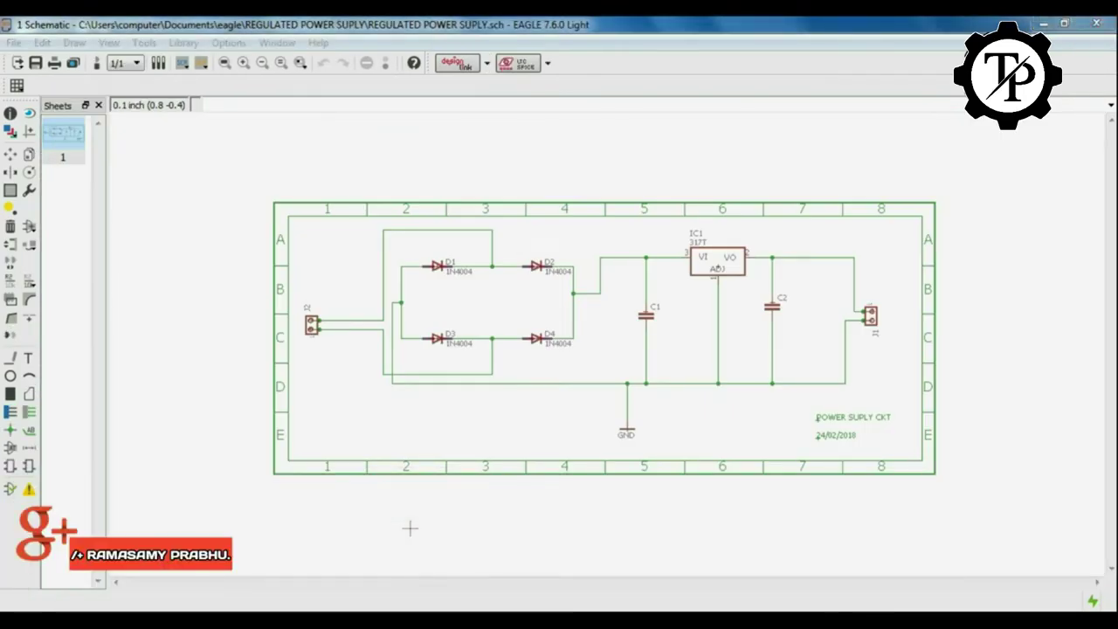
click(439, 516)
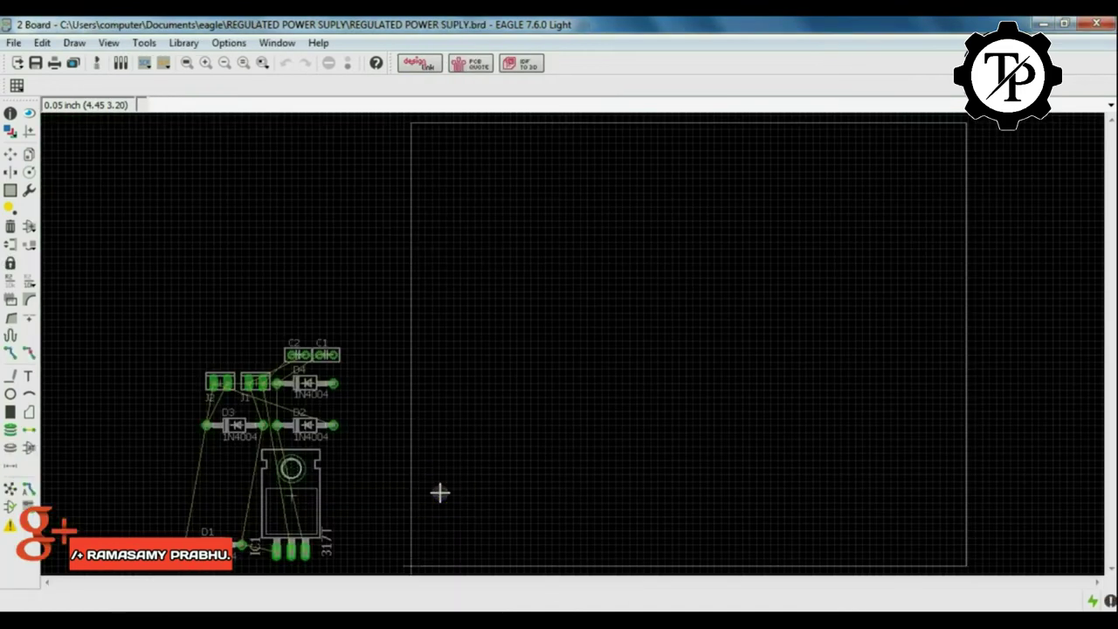
Move diodes D1 and D2 into the upper half of the board outline, side by side and both rotated to 180 degrees.
click(10, 154)
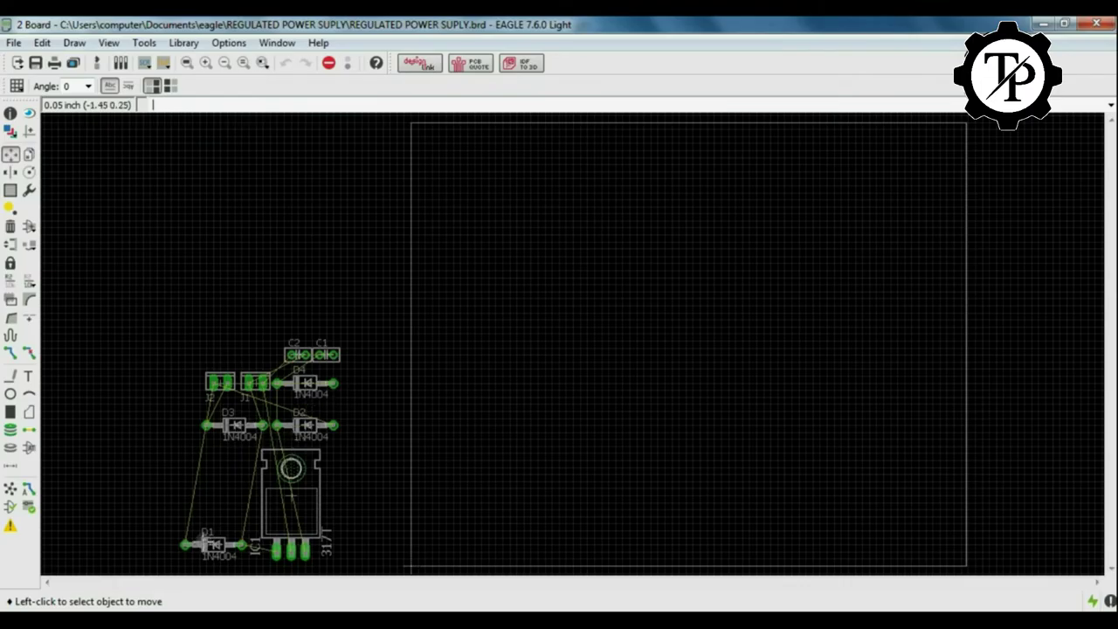
click(212, 544)
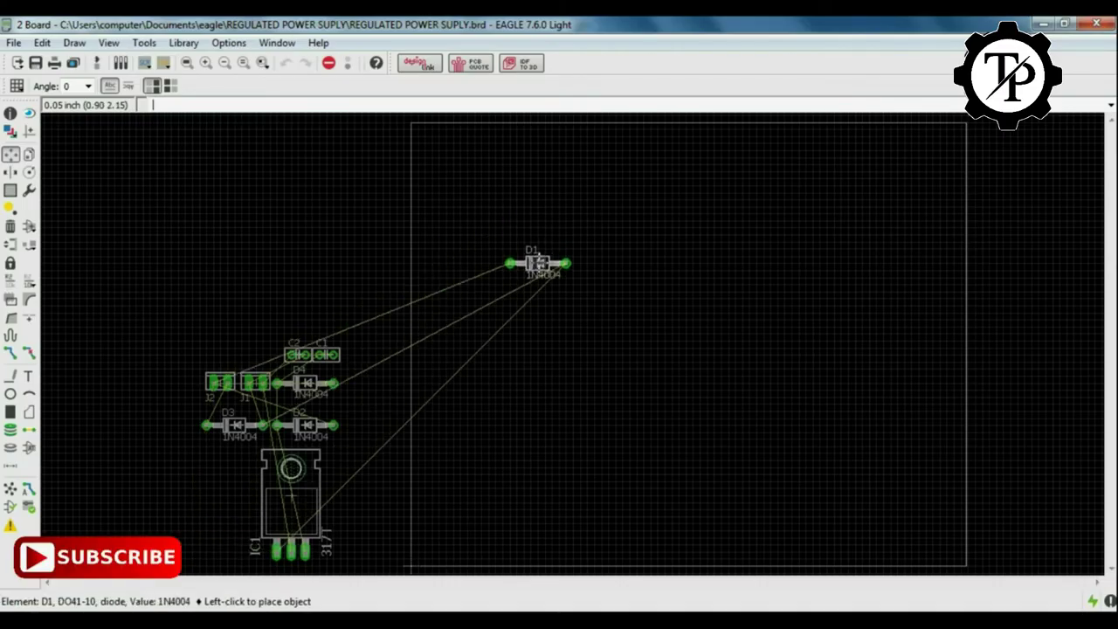
right_click(538, 251)
right_click(549, 250)
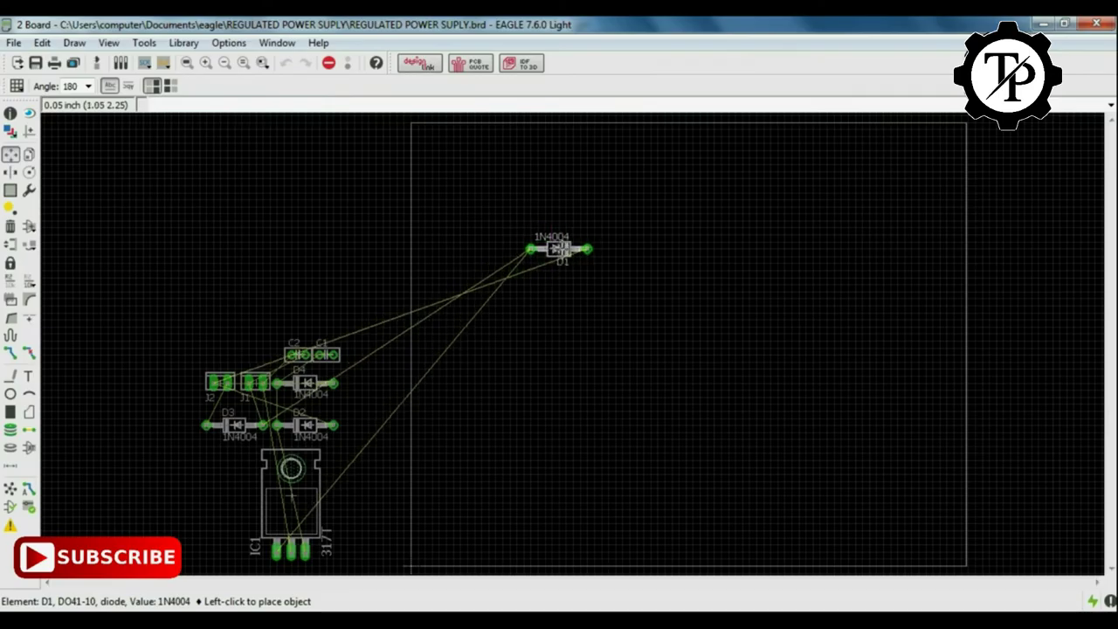
click(566, 249)
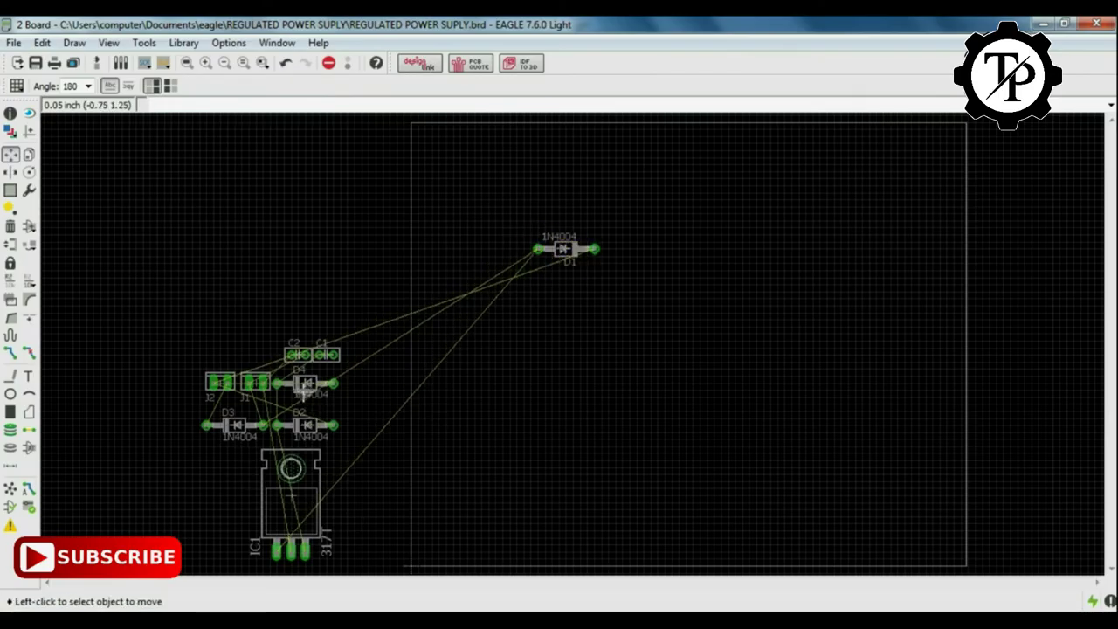
click(306, 424)
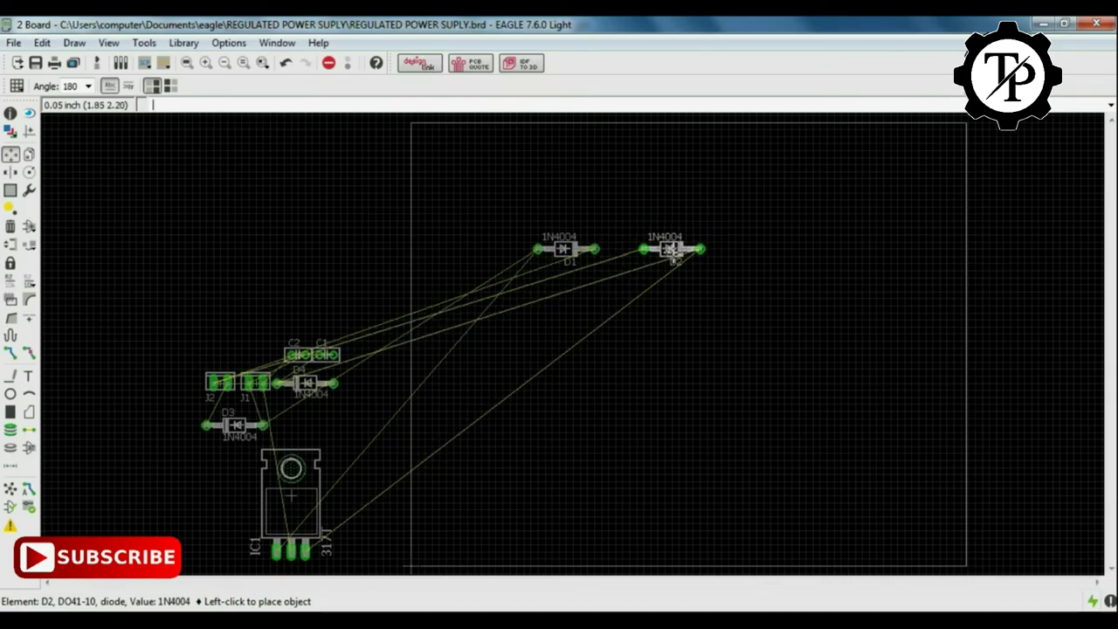
click(671, 249)
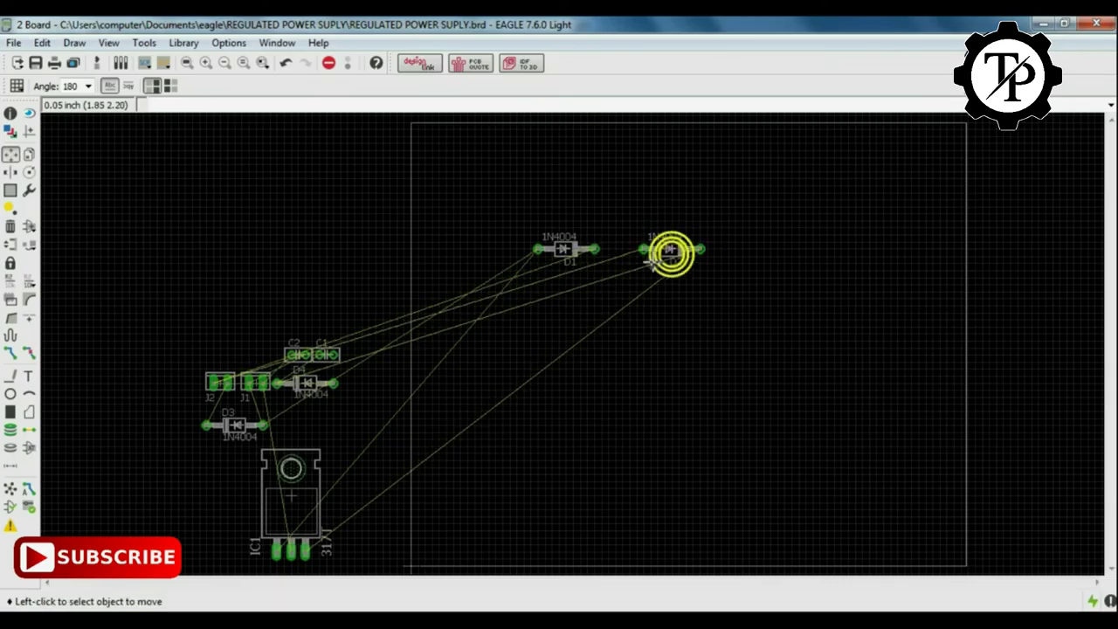
Move diode D3 directly below D1 and diode D4 directly below D2, both rotated to 180 degrees.
click(240, 423)
right_click(563, 330)
right_click(563, 319)
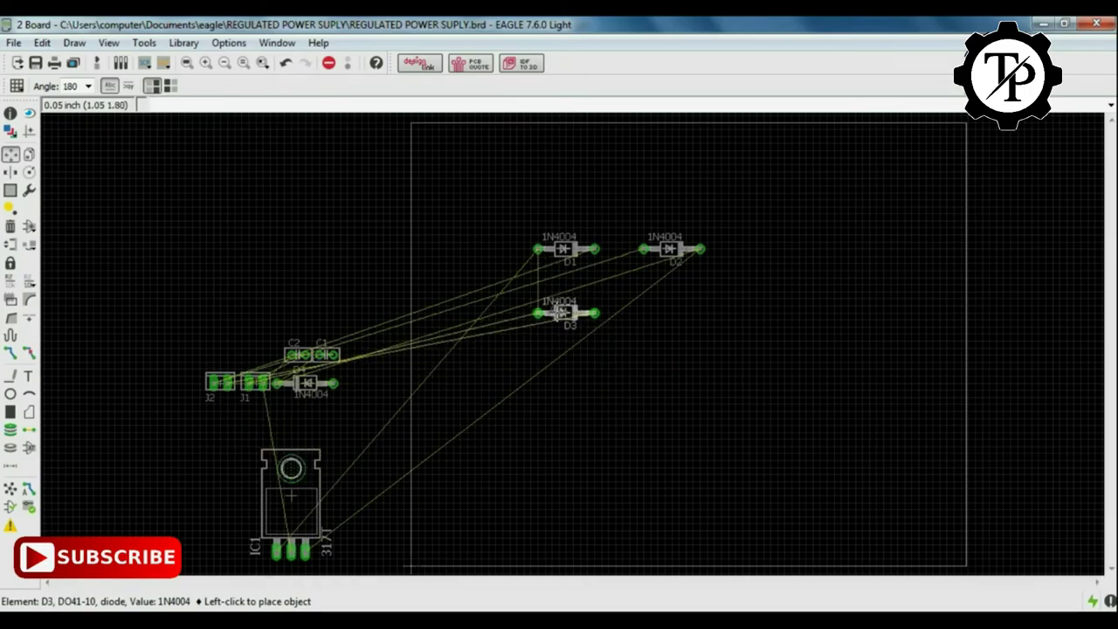
click(564, 311)
click(306, 385)
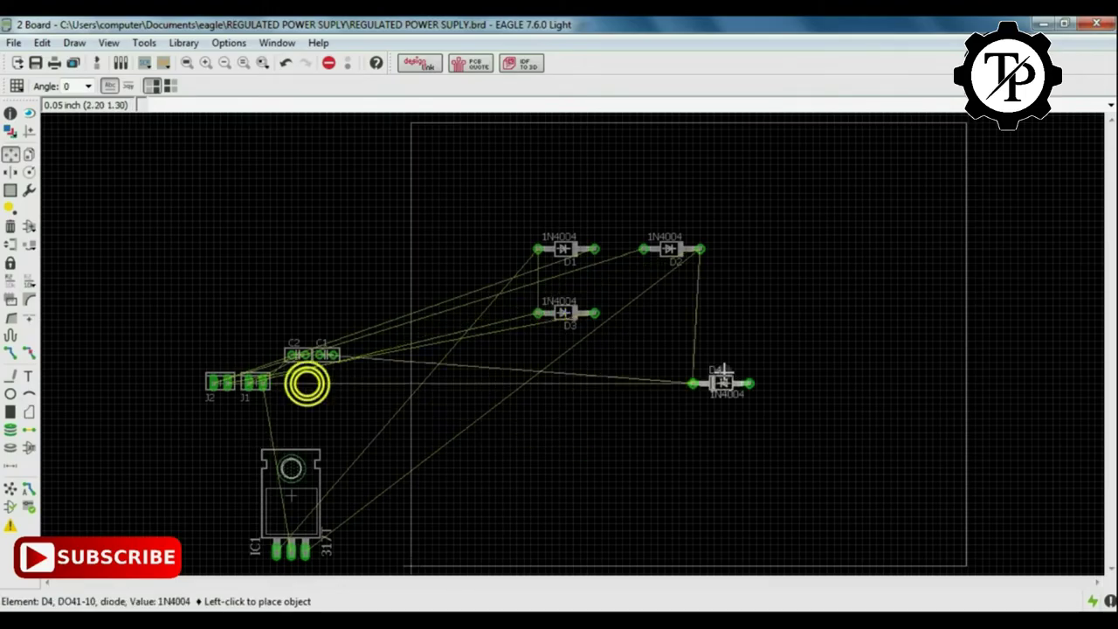
right_click(669, 312)
right_click(669, 312)
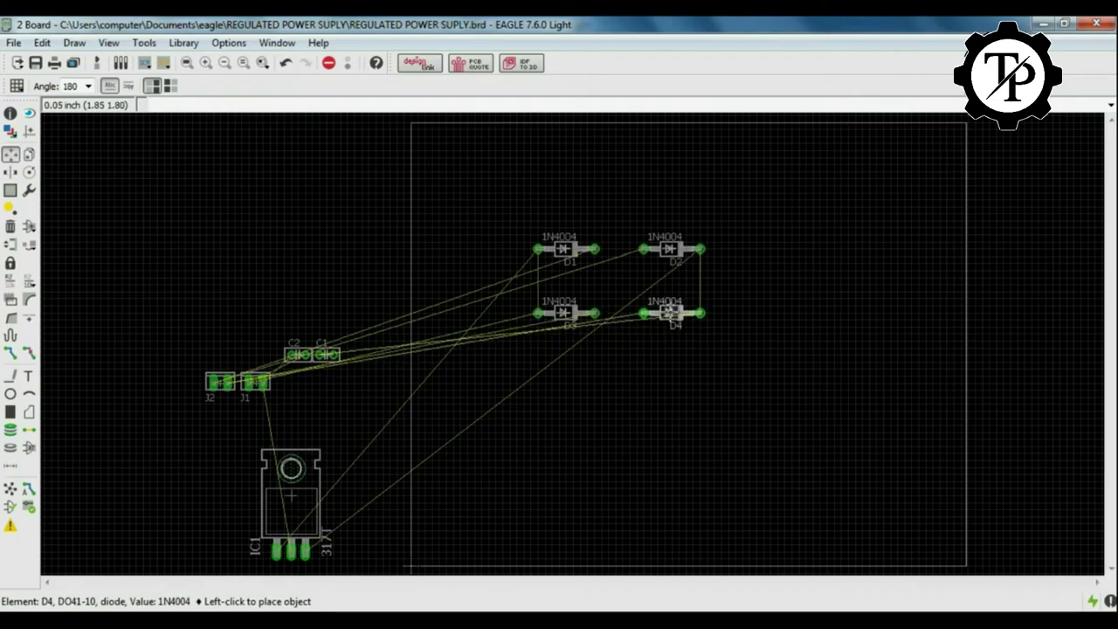
click(670, 312)
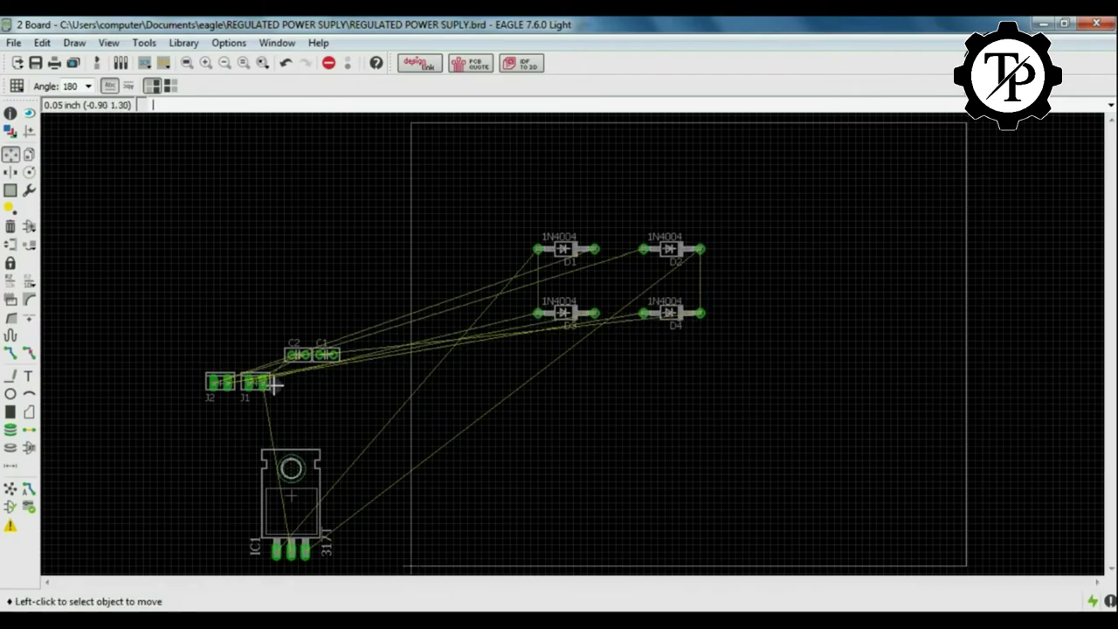
Place capacitors C1 and C2 to the right of diodes D2 and D4, spaced apart and rotated to 90 degrees.
click(325, 352)
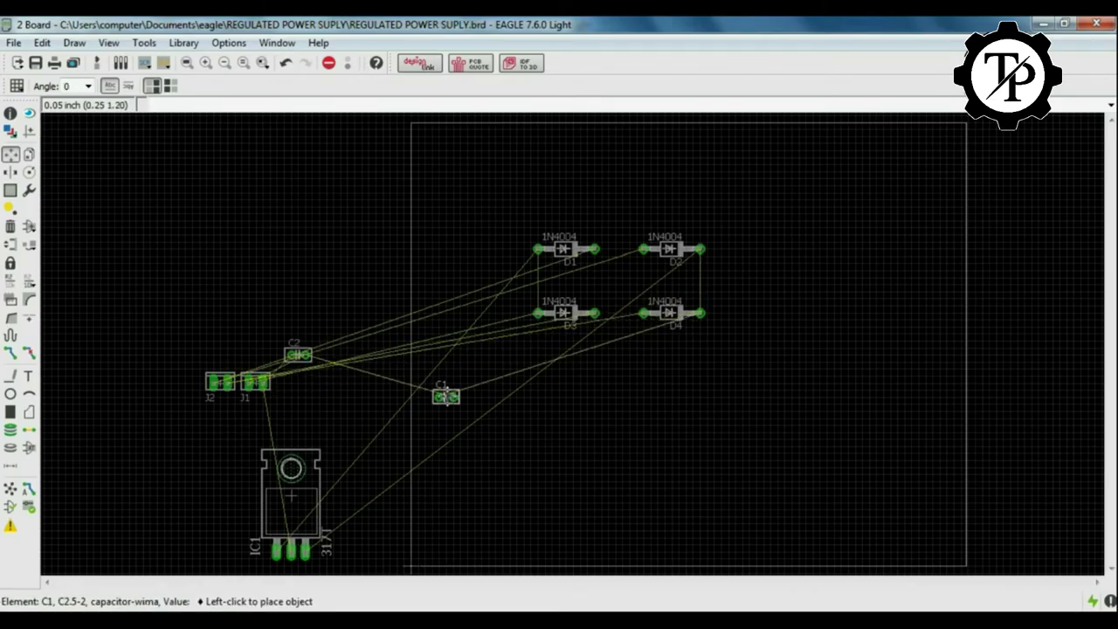
right_click(781, 319)
right_click(782, 318)
right_click(782, 319)
right_click(761, 289)
right_click(749, 278)
click(746, 278)
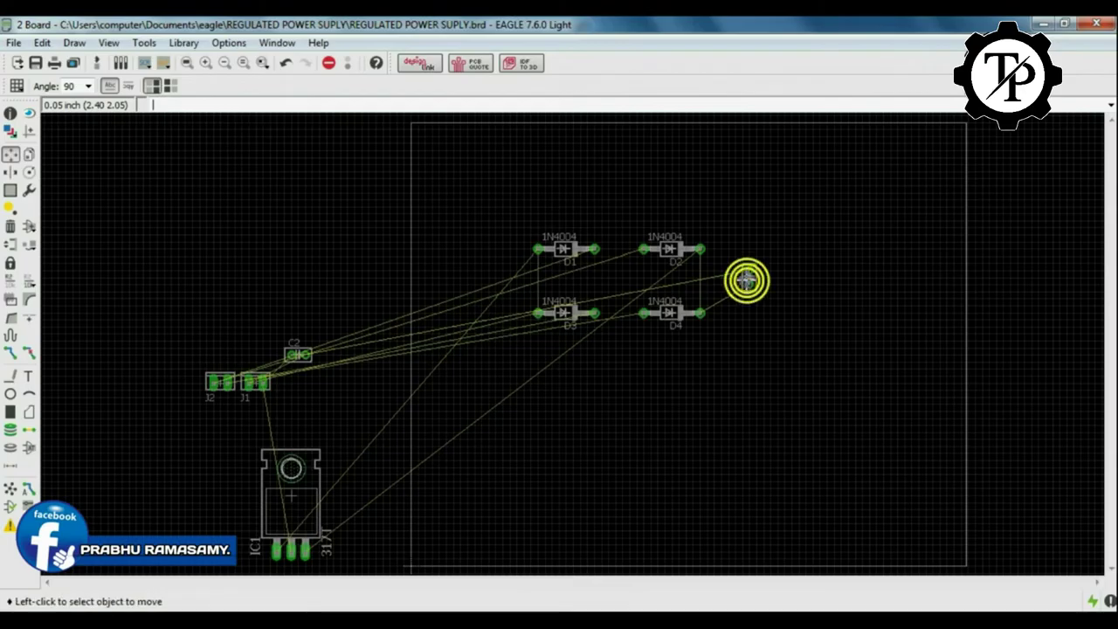
click(296, 354)
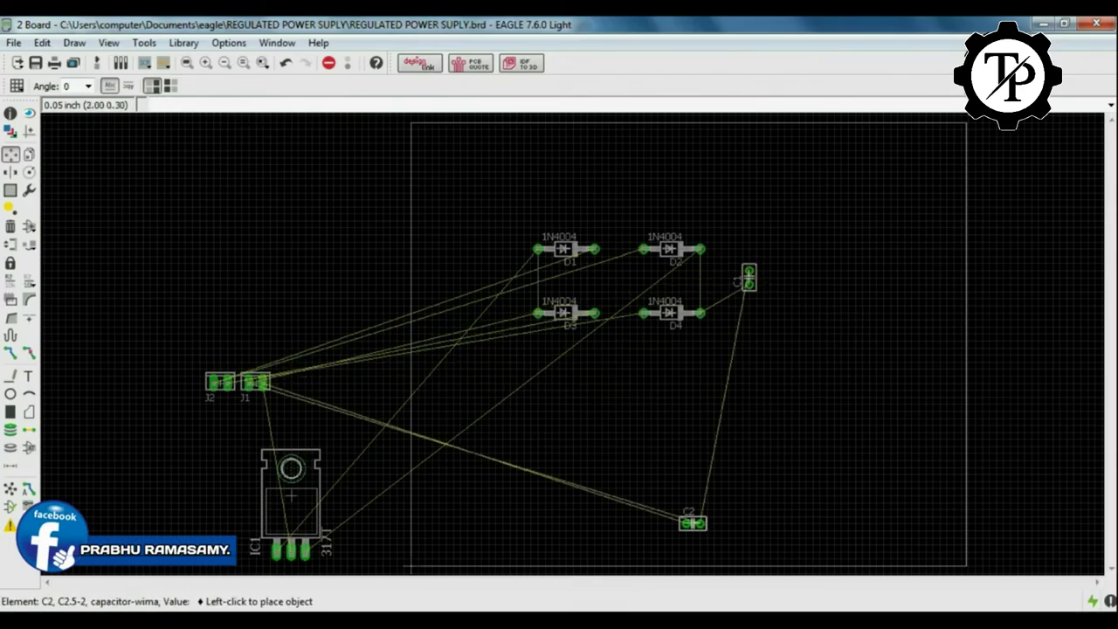
right_click(861, 278)
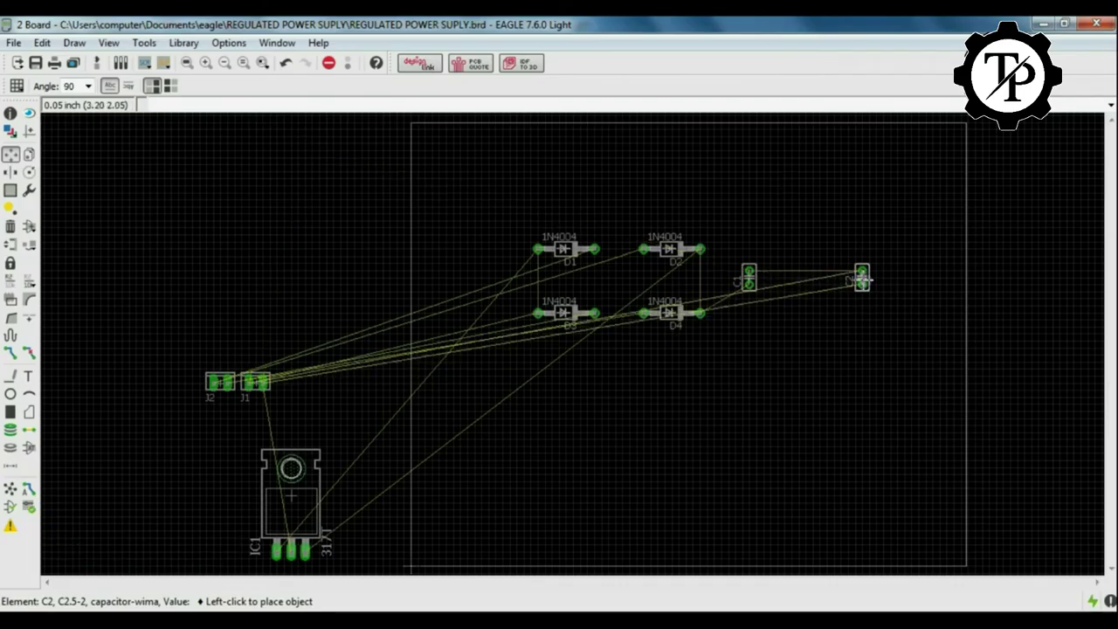
click(840, 278)
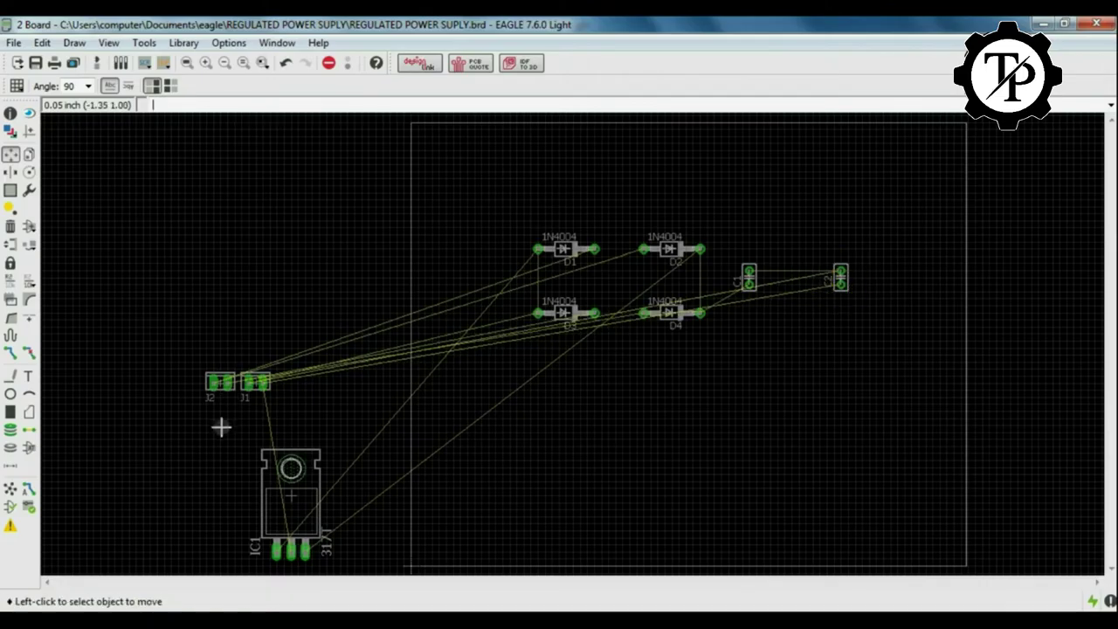
Place connector J2 to the left of diodes D1 and D3, rotated to 270 degrees.
click(212, 382)
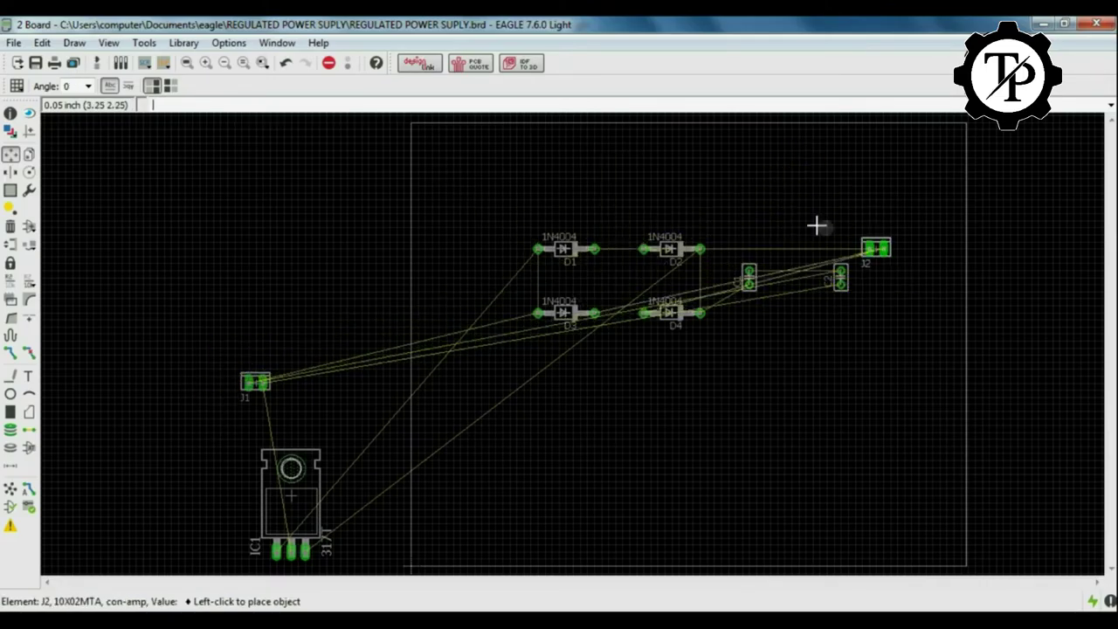
right_click(462, 262)
right_click(463, 269)
right_click(467, 275)
click(482, 283)
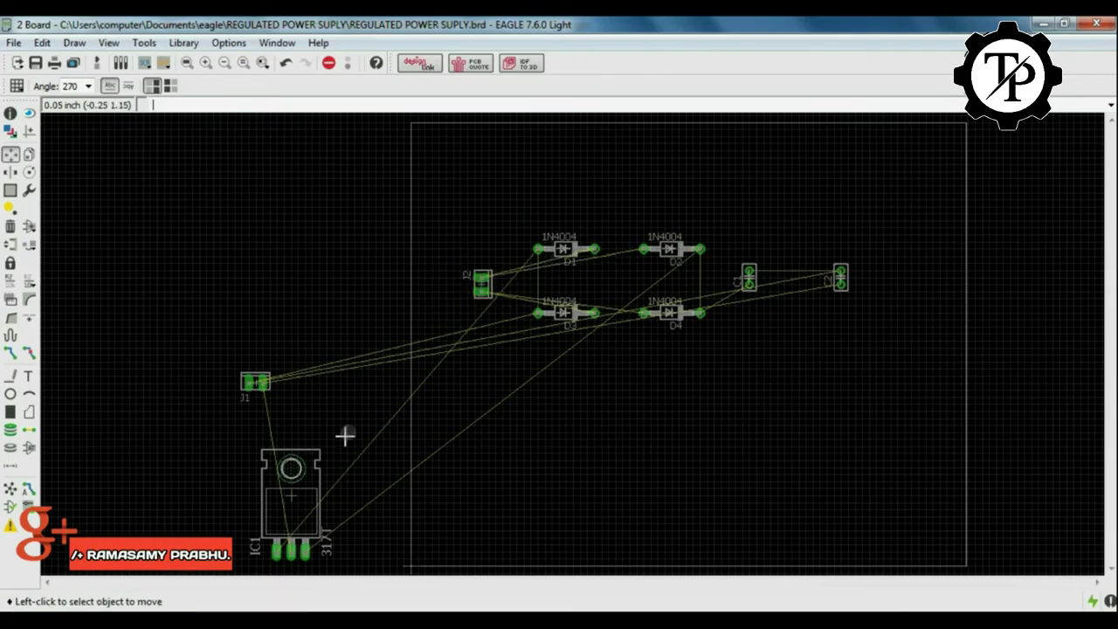
Place connector J1 to the right of capacitor C2, rotated to 90 degrees.
click(255, 381)
right_click(893, 289)
right_click(893, 289)
right_click(897, 291)
right_click(897, 291)
right_click(897, 292)
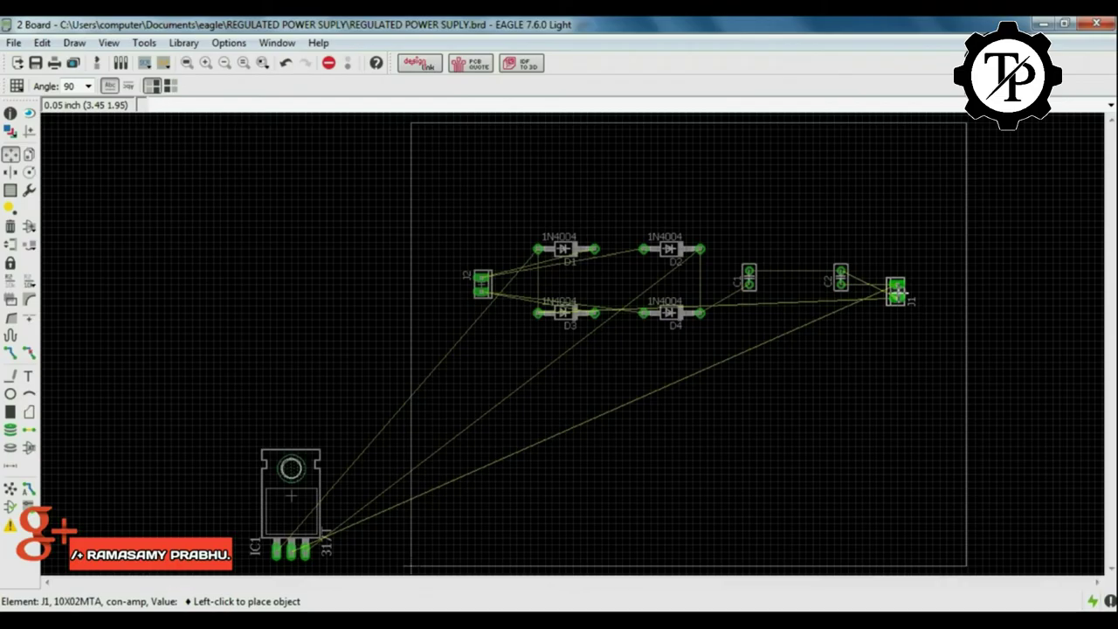
click(898, 292)
Place regulator IC1 with its pins between C1 and C2, shifting C1 towards the diodes and C2 slightly down.
click(290, 458)
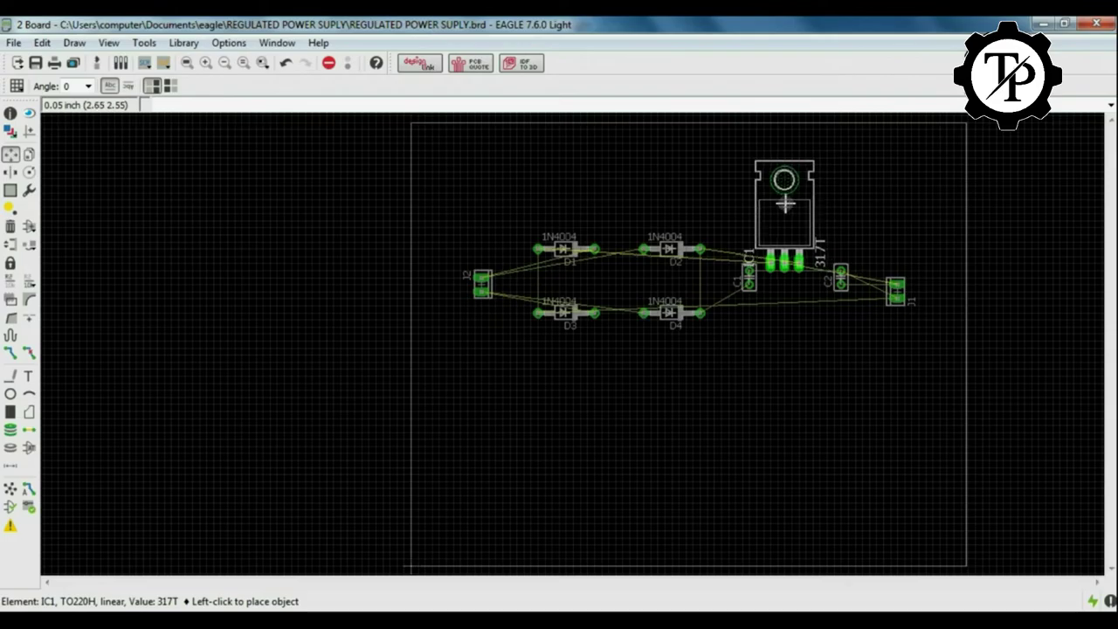
click(784, 204)
click(749, 278)
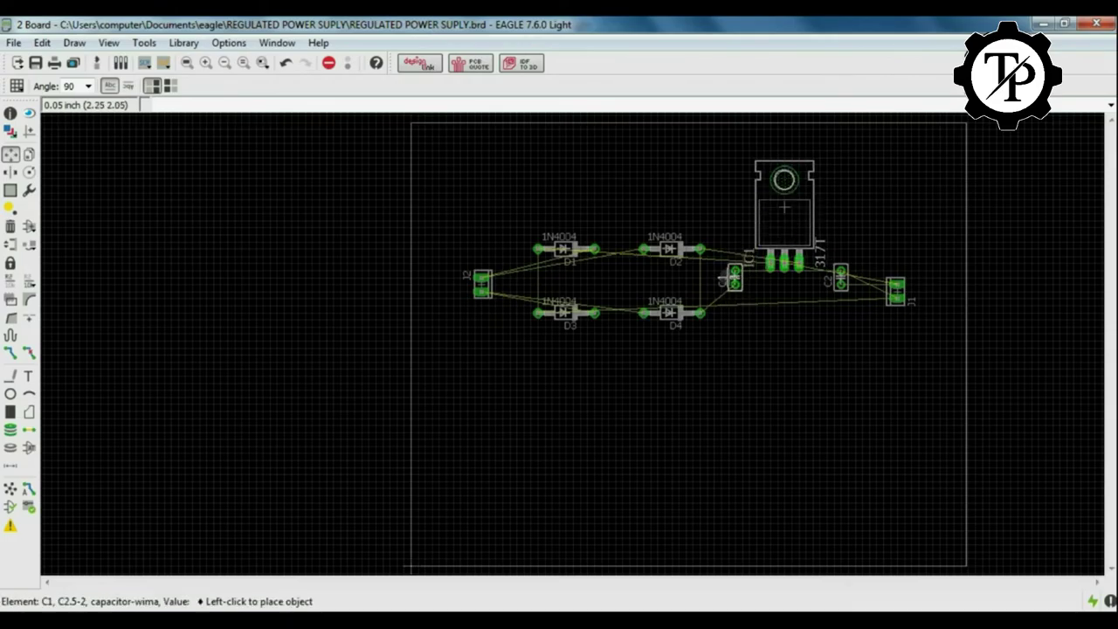
click(725, 277)
click(838, 280)
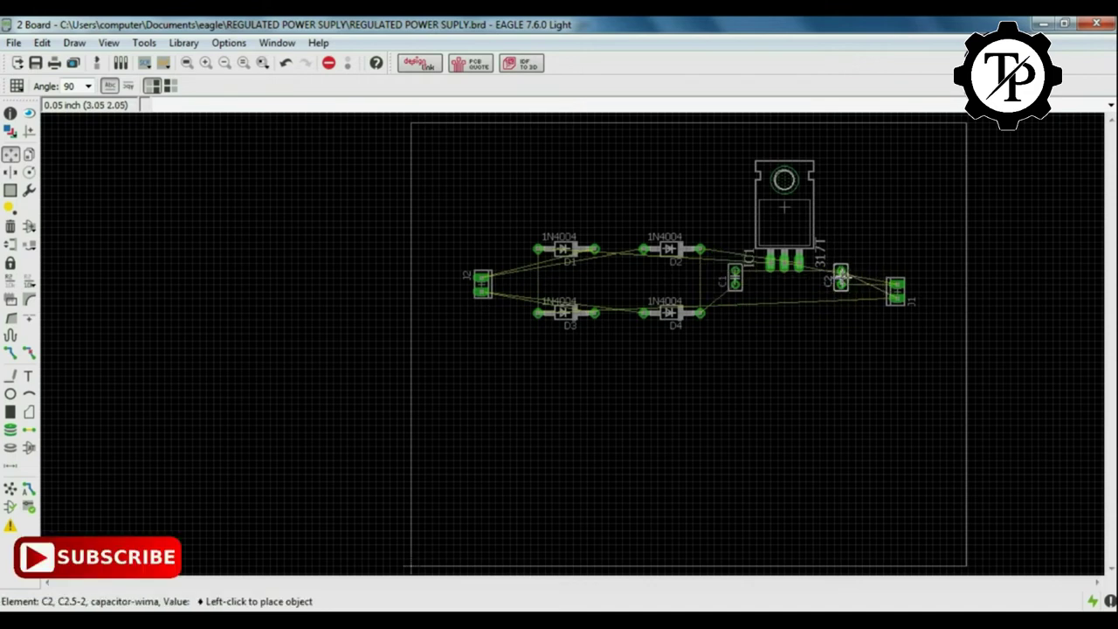
click(840, 283)
Rotate connector J1 to 270 degrees and move it closer to capacitor C2.
click(890, 291)
right_click(891, 289)
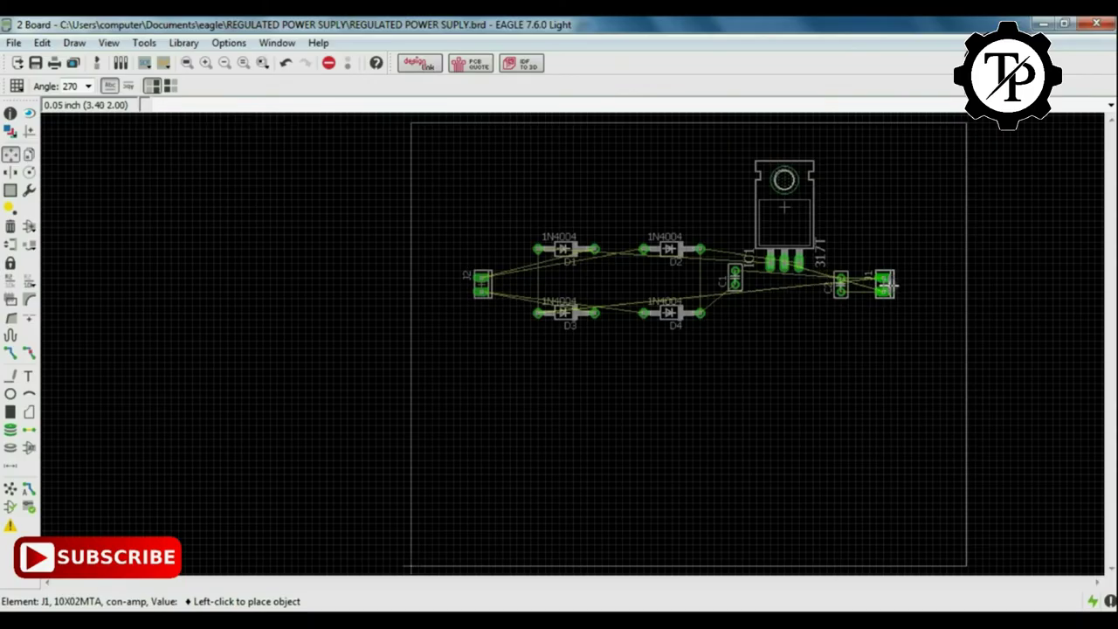
click(888, 285)
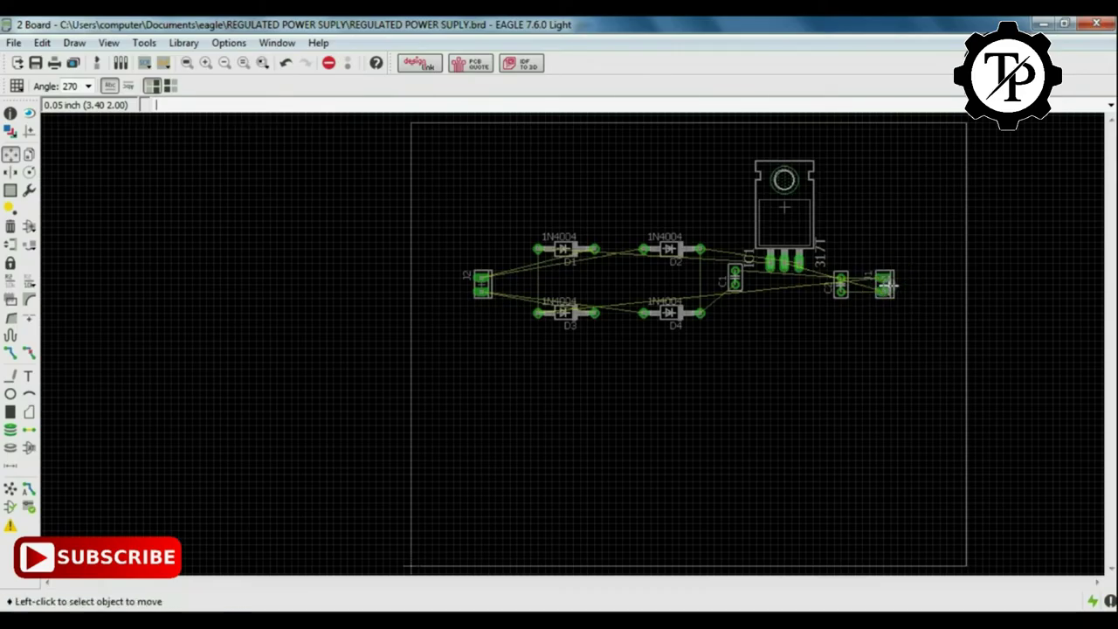
Group all the components and move the group down to the lower edge of the board outline.
click(10, 190)
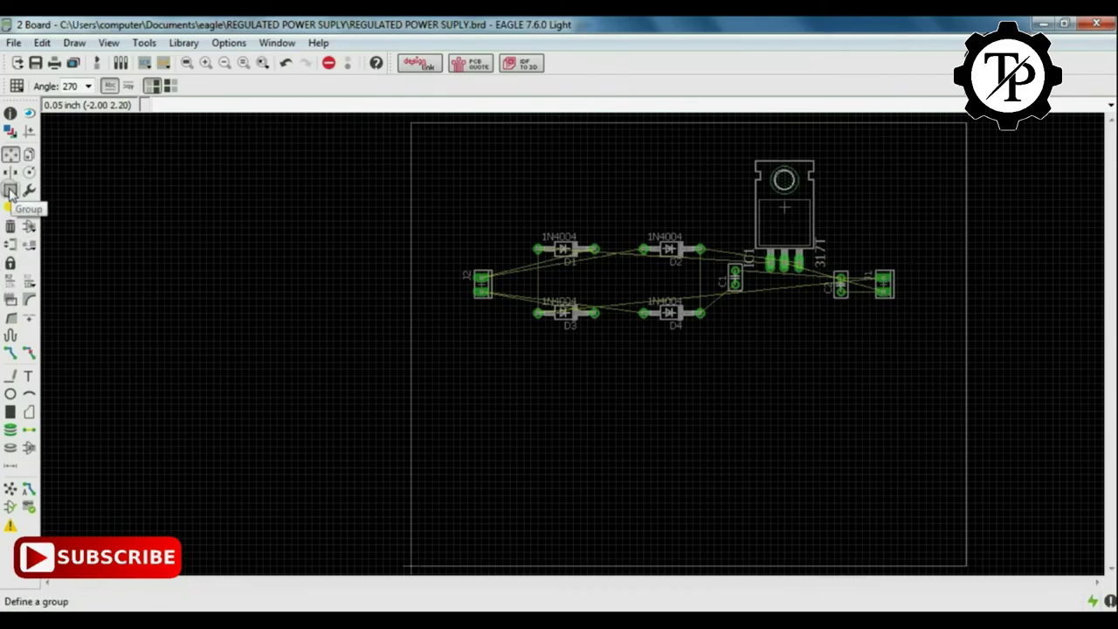
click(9, 190)
drag(437, 138, 914, 340)
key(F7)
right_click(769, 225)
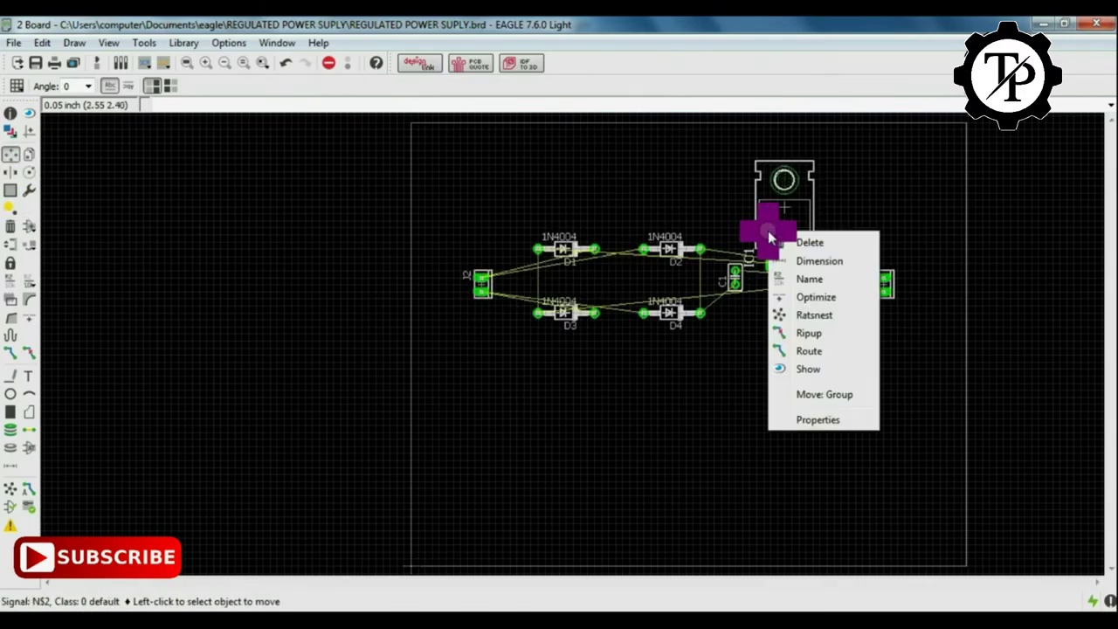
click(838, 394)
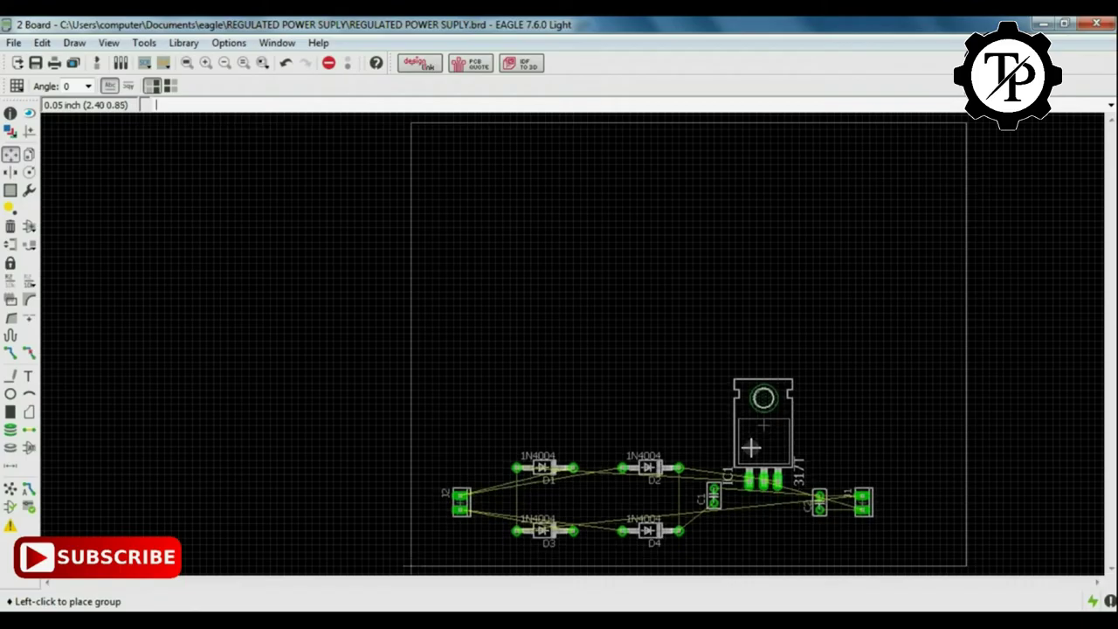
click(751, 447)
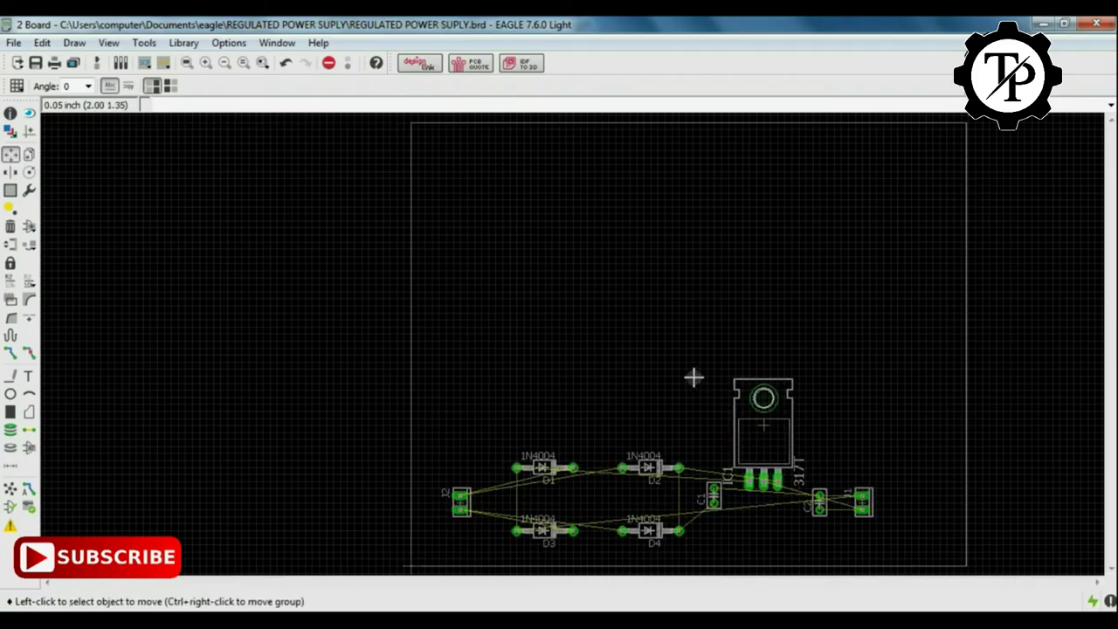
Lower the board outline's top edge to just above diodes D1 and D2.
click(690, 121)
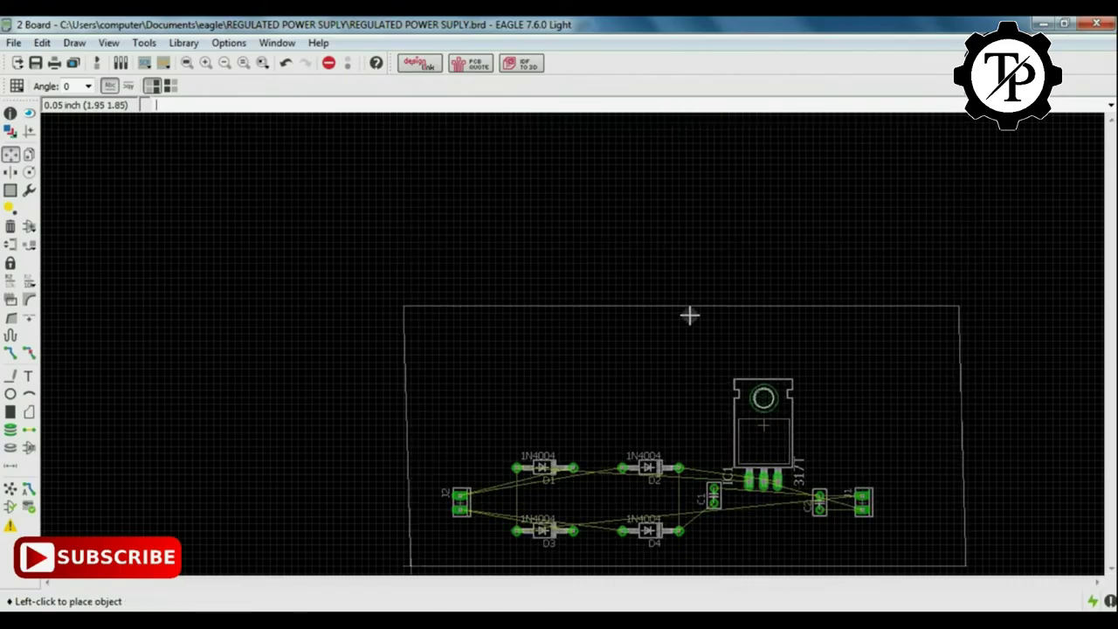
click(690, 433)
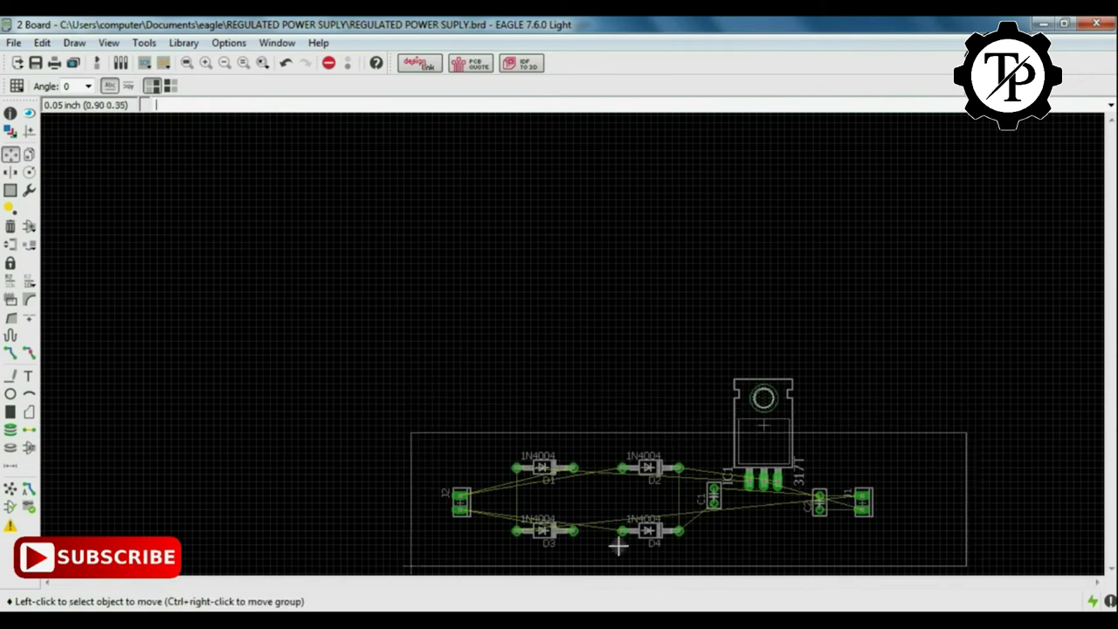
Move the component group against the board's left edge, bringing connector J2 closer to the diodes.
right_click(657, 478)
click(689, 434)
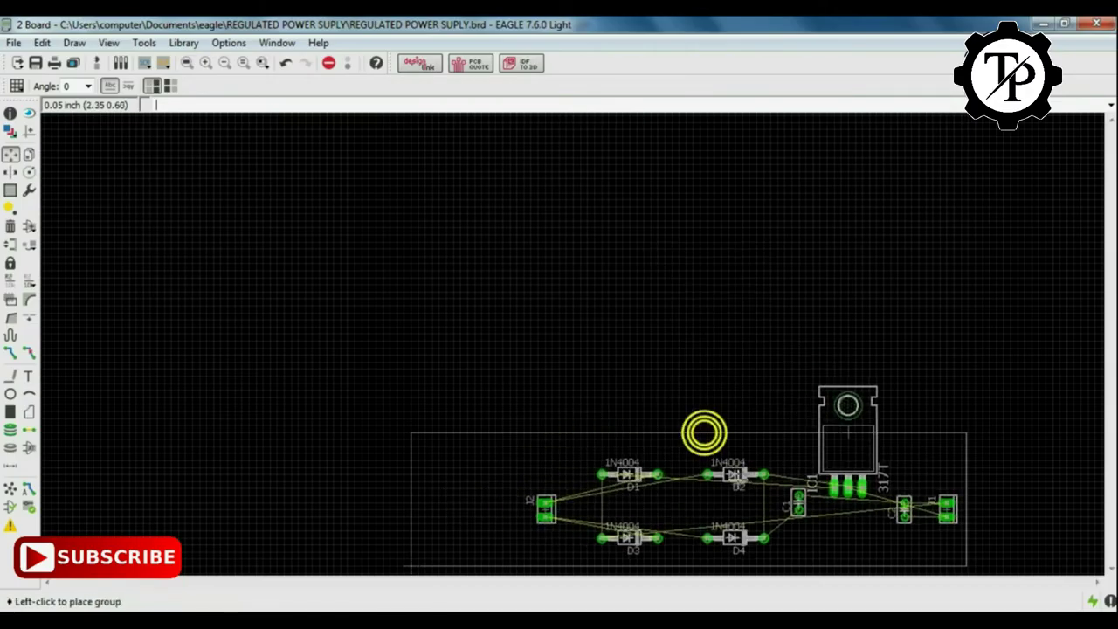
click(623, 479)
click(432, 508)
click(454, 508)
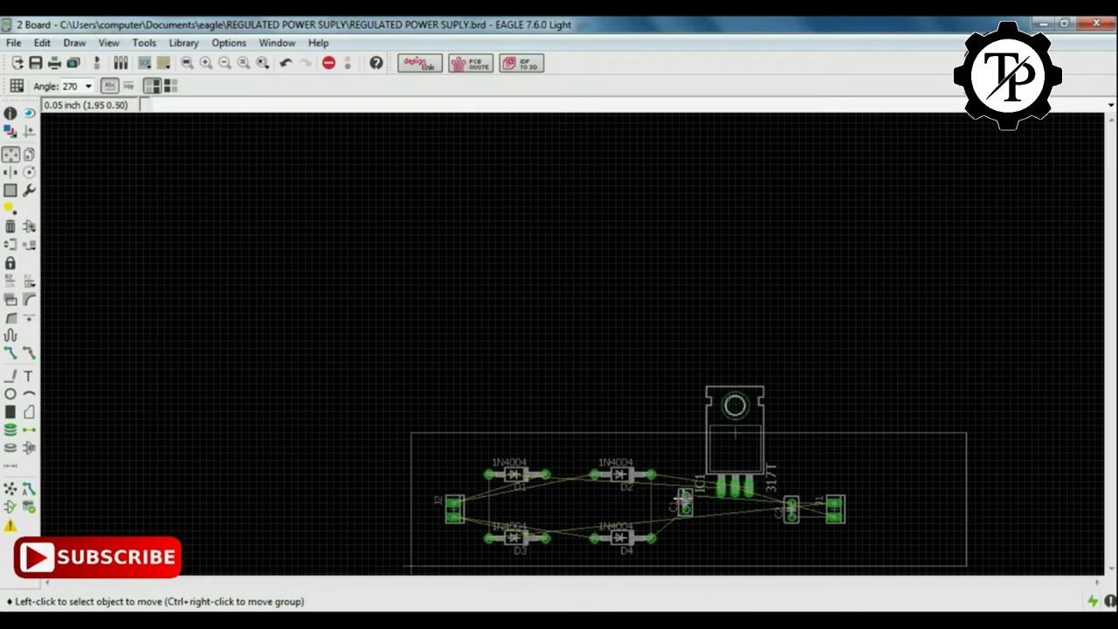
right_click(733, 455)
click(776, 598)
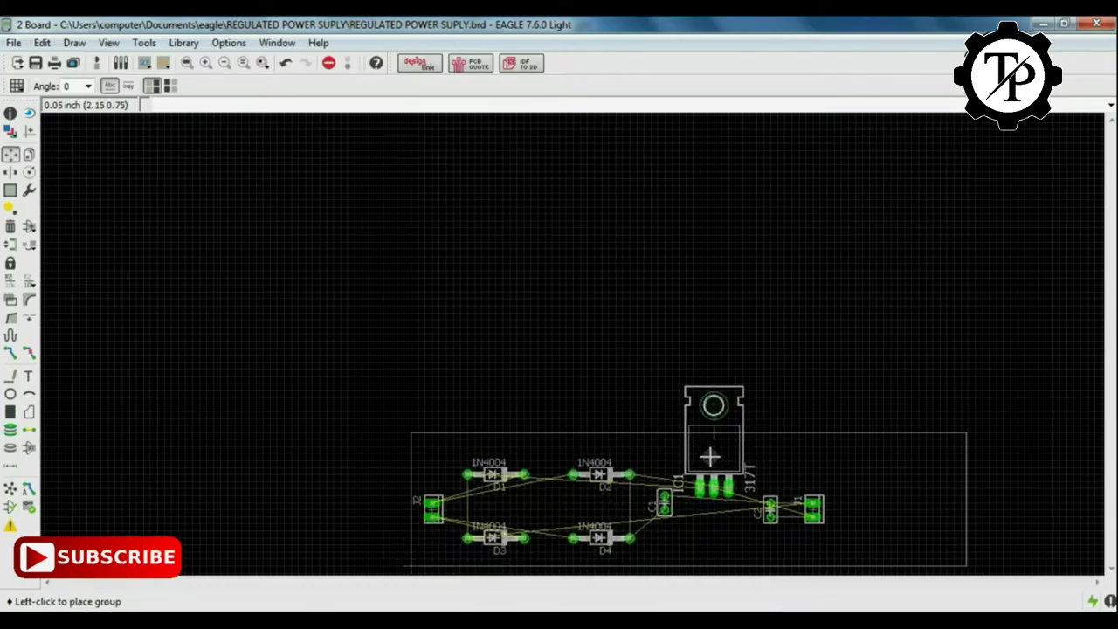
click(709, 455)
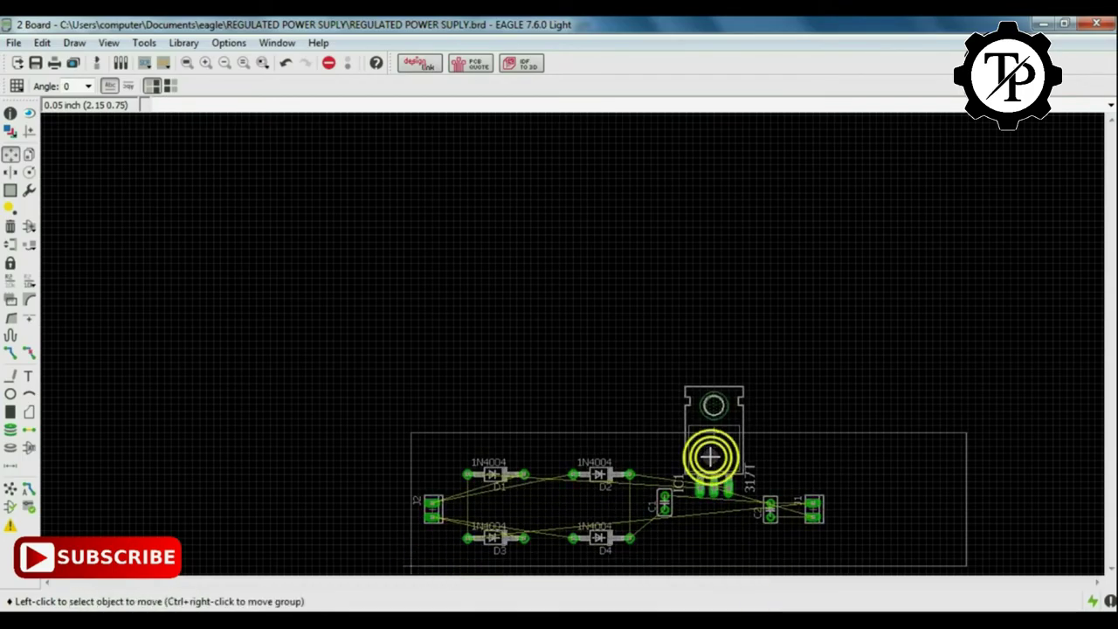
Move the board outline's right edge inward to just beyond connector J1, at about x = 3.05 inch.
click(964, 505)
click(875, 508)
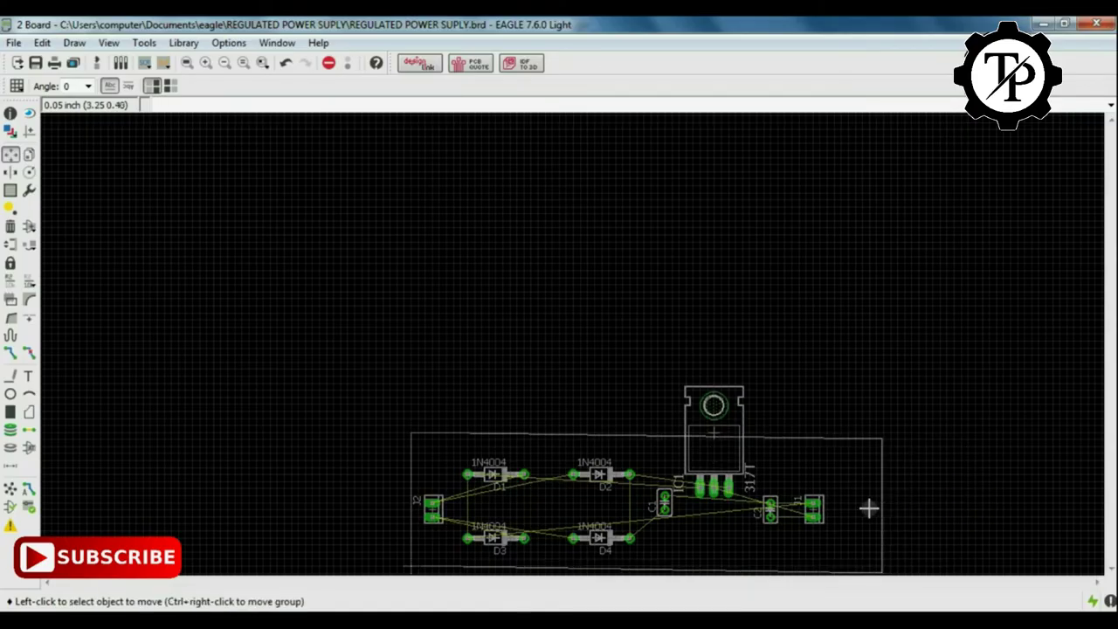
click(882, 504)
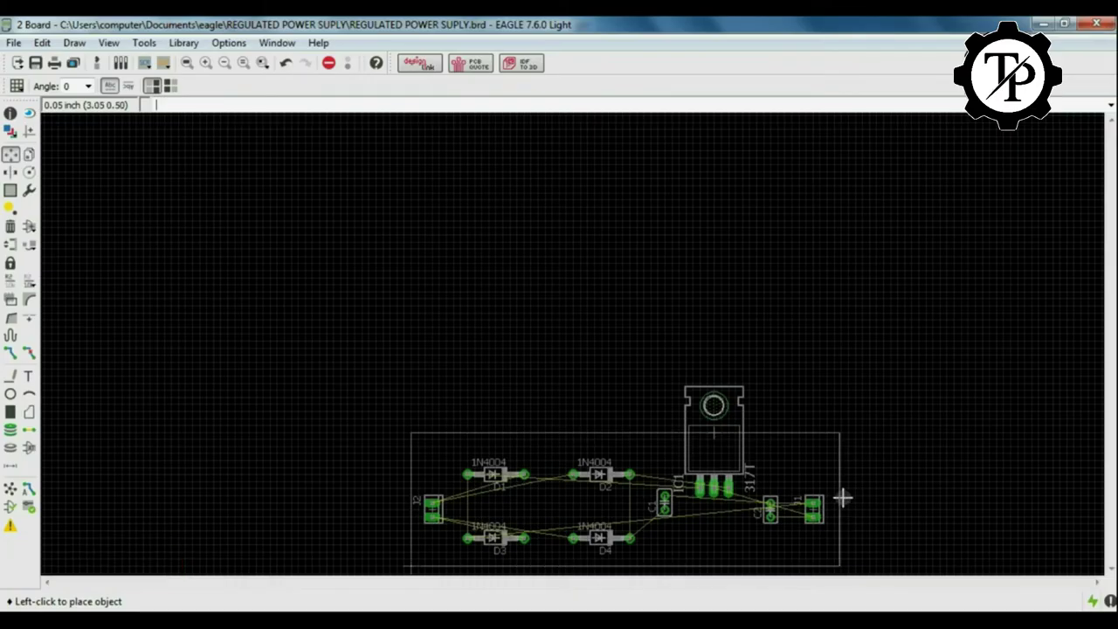
click(841, 498)
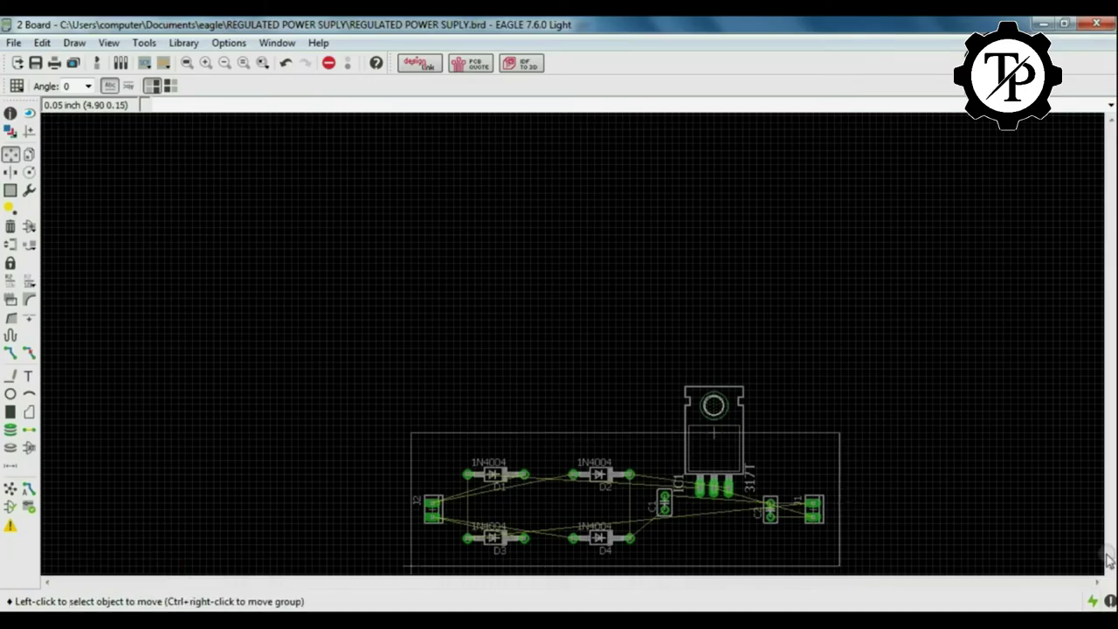
Set up manual routing on the 16 Bottom layer with the 45-degree wire bend style.
scroll(868, 449, down, 1)
scroll(868, 449, up, 3)
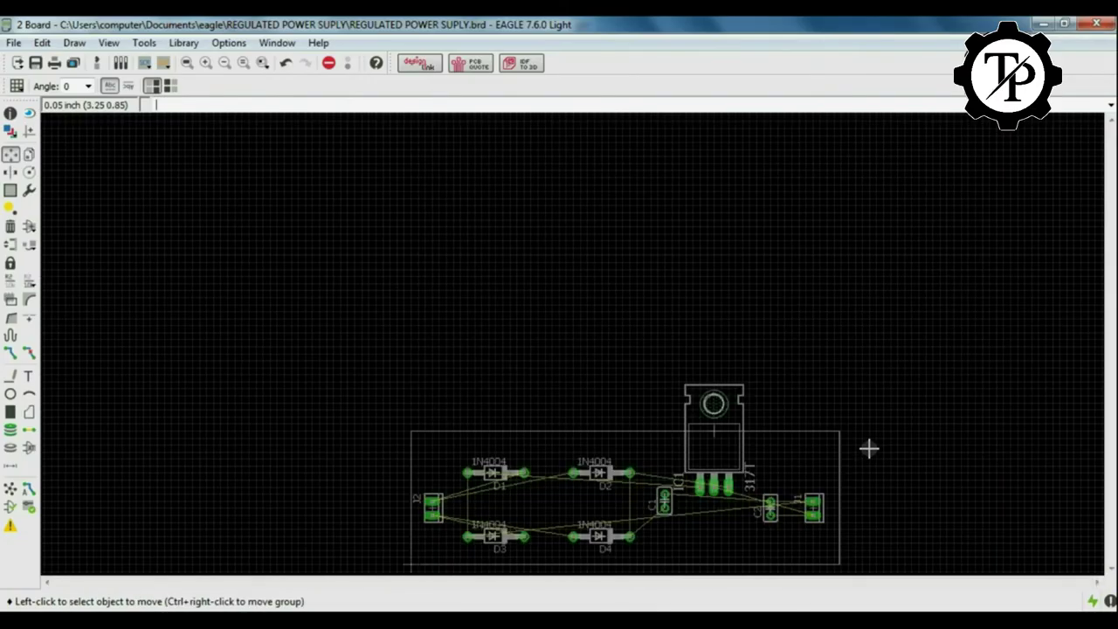
scroll(1111, 326, down, 2)
drag(913, 581, 858, 582)
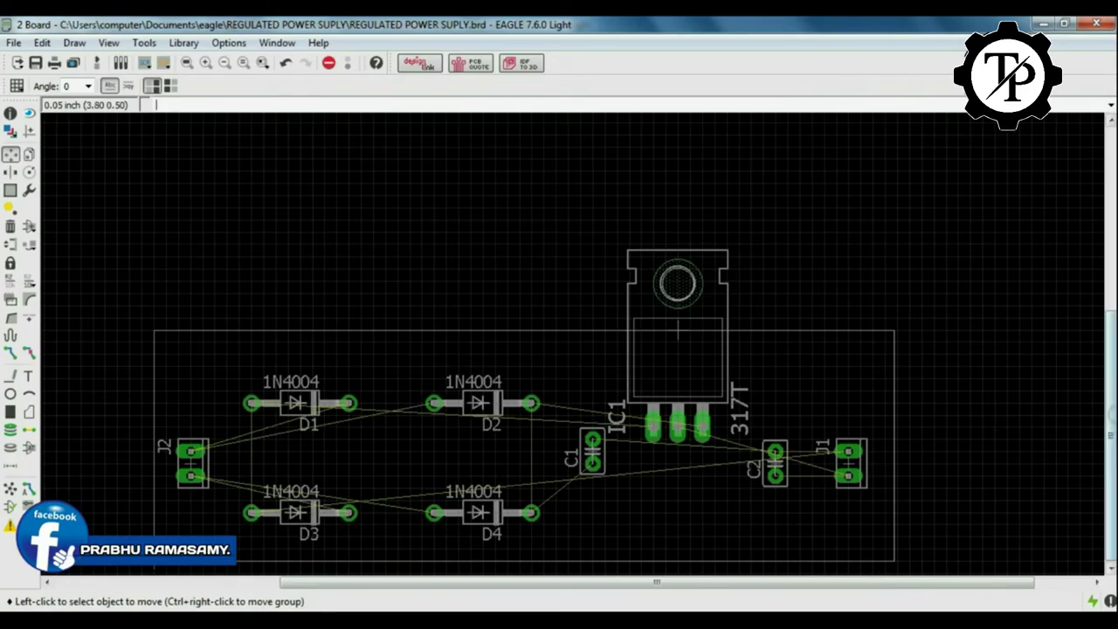
click(11, 353)
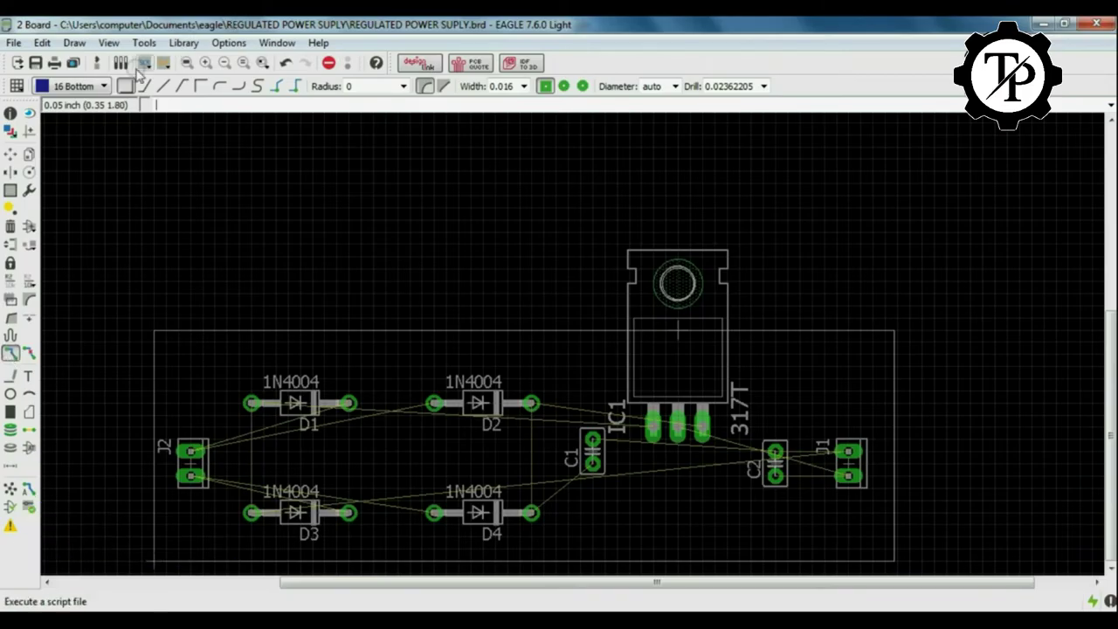
click(104, 87)
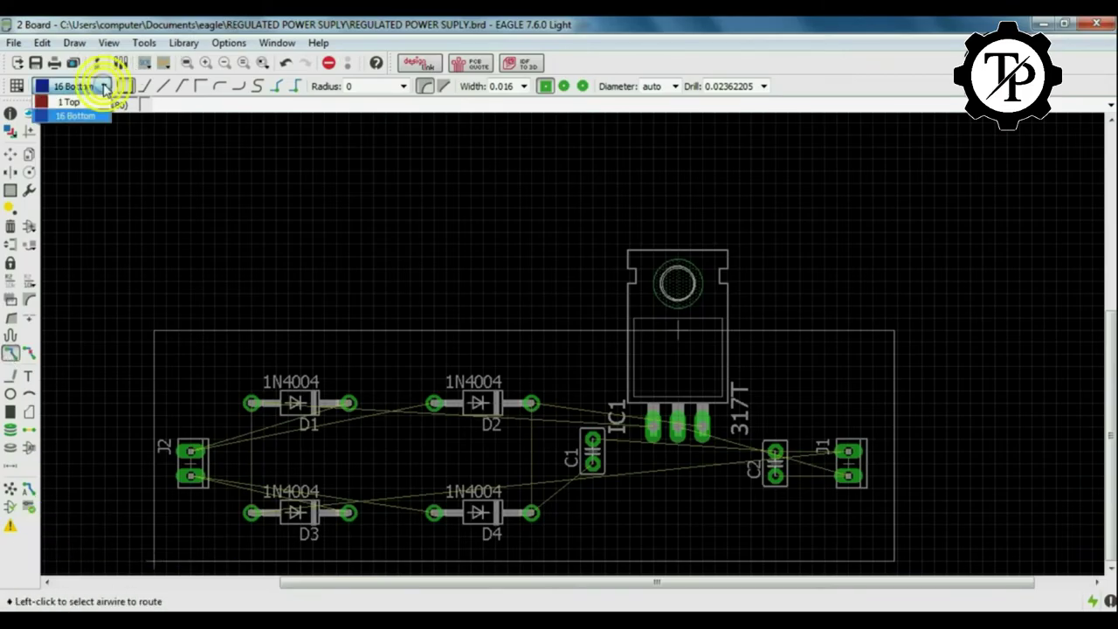
click(87, 113)
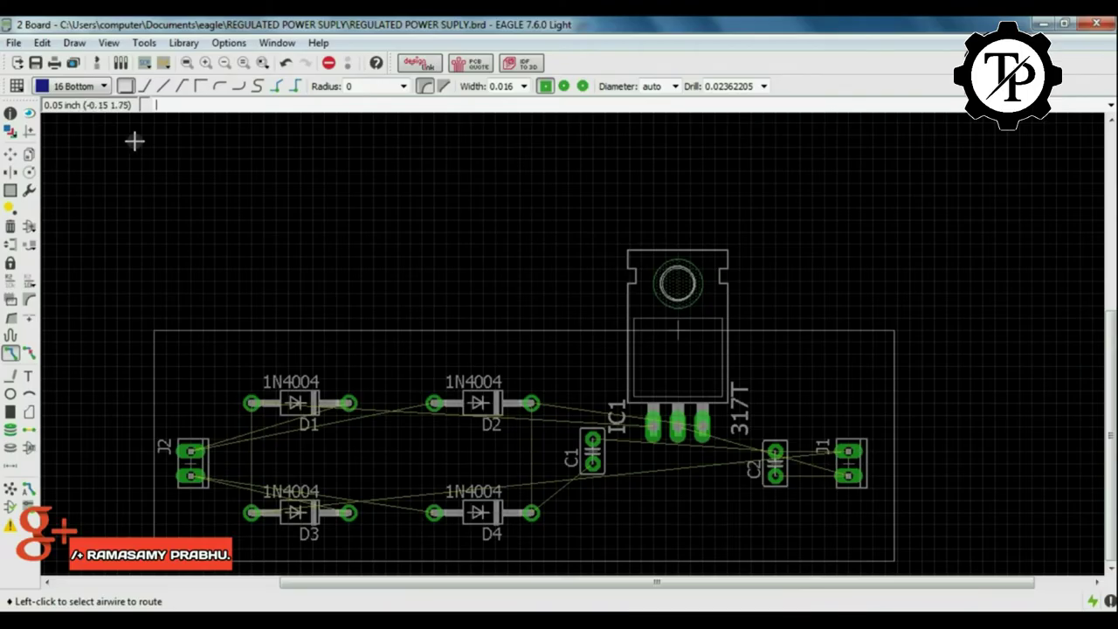
click(158, 87)
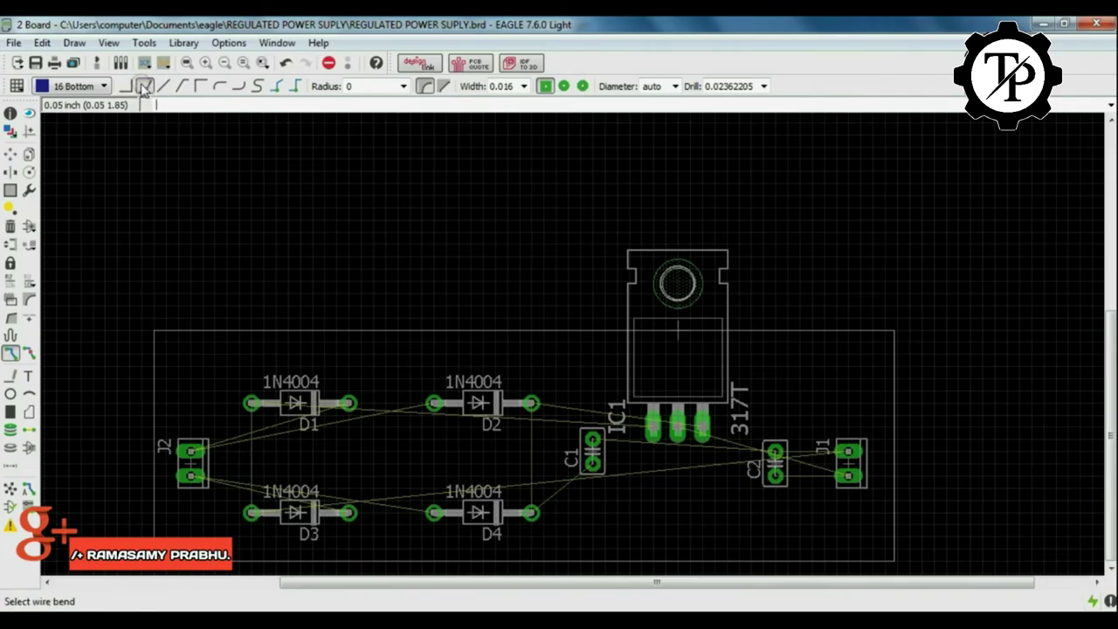
Route the GND trace from diode D1's left pad down between J2 and the diodes to beside D3's left pad.
scroll(254, 400, up, 1)
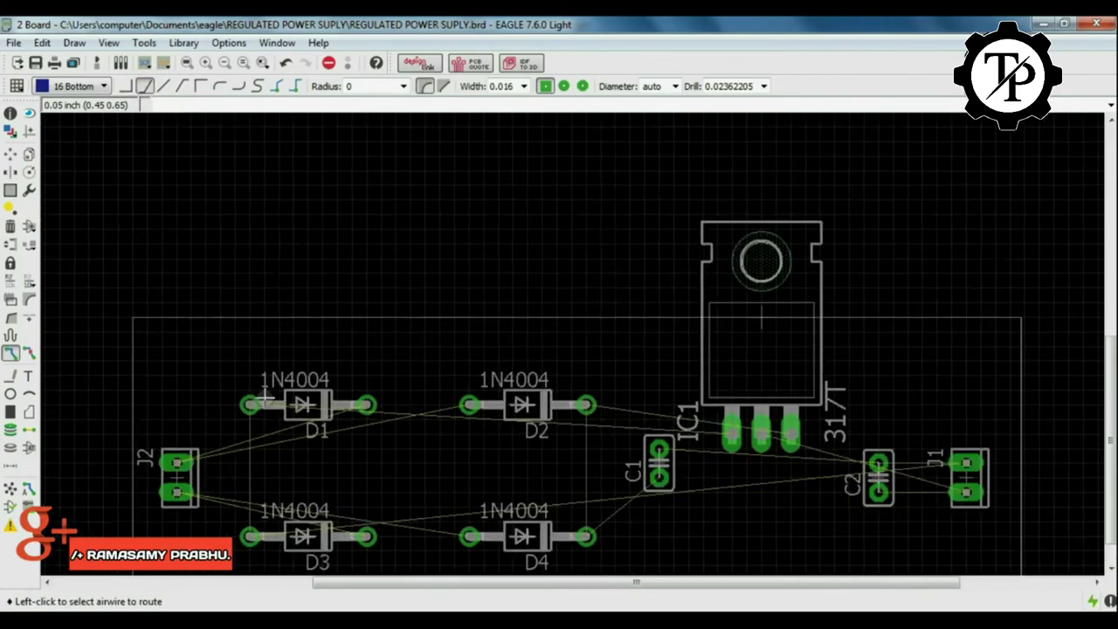
scroll(265, 396, up, 3)
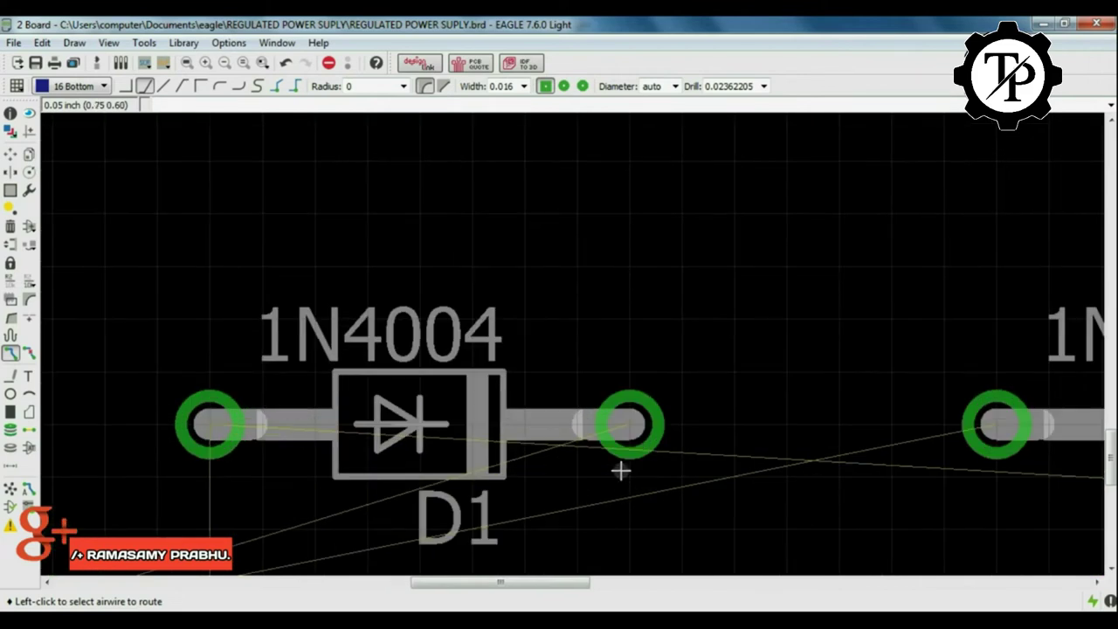
scroll(691, 461, down, 2)
drag(1107, 430, 1107, 472)
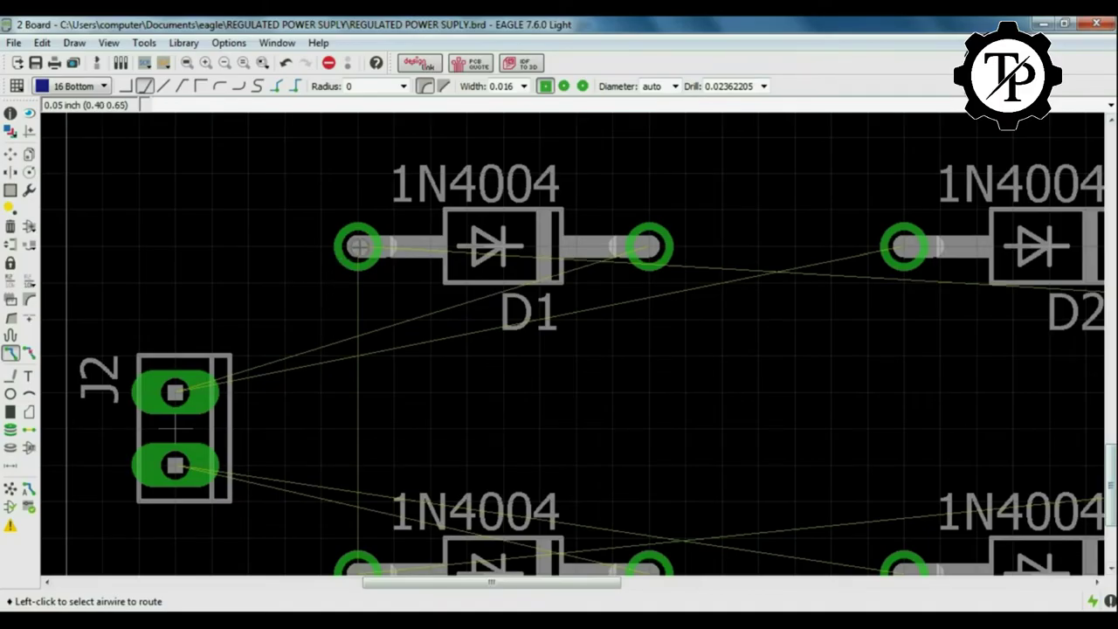
click(358, 247)
click(358, 246)
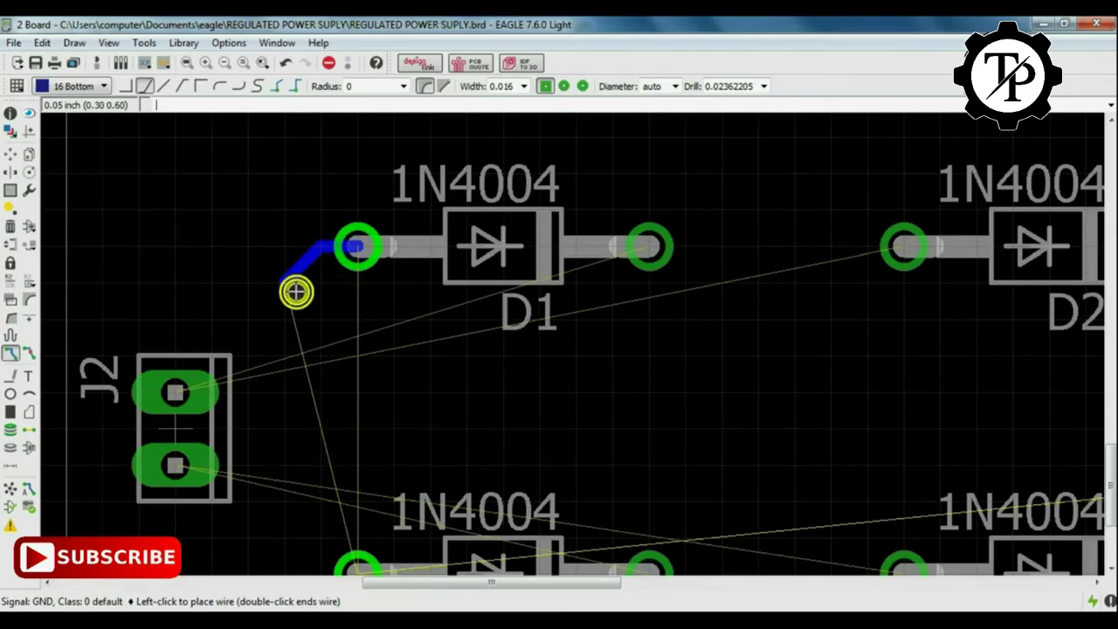
click(283, 539)
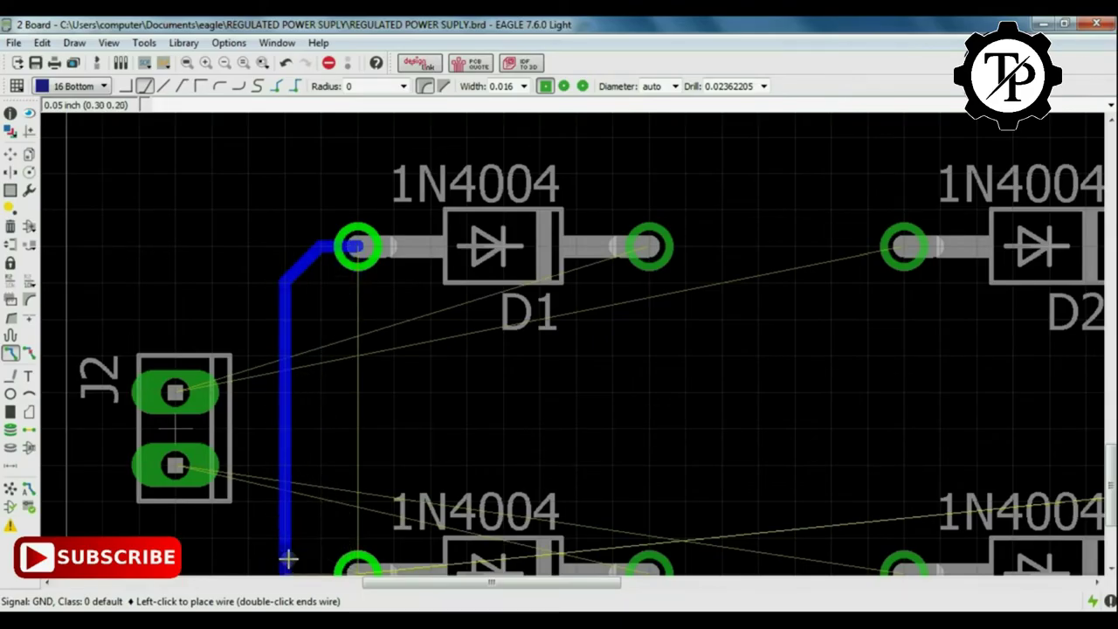
scroll(289, 557, down, 3)
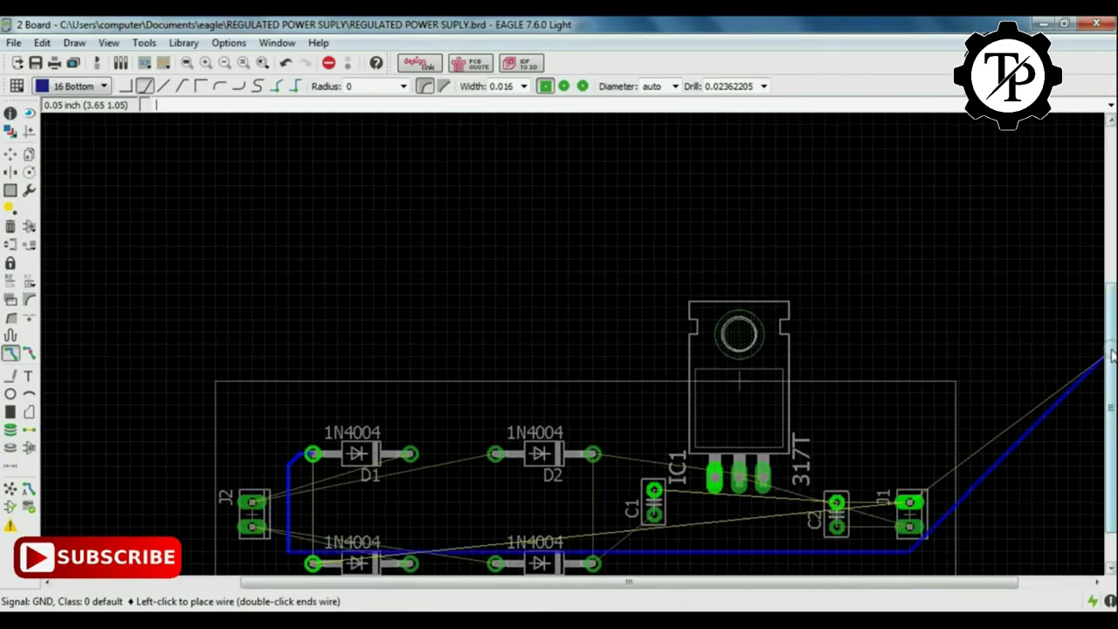
scroll(1111, 362, down, 1)
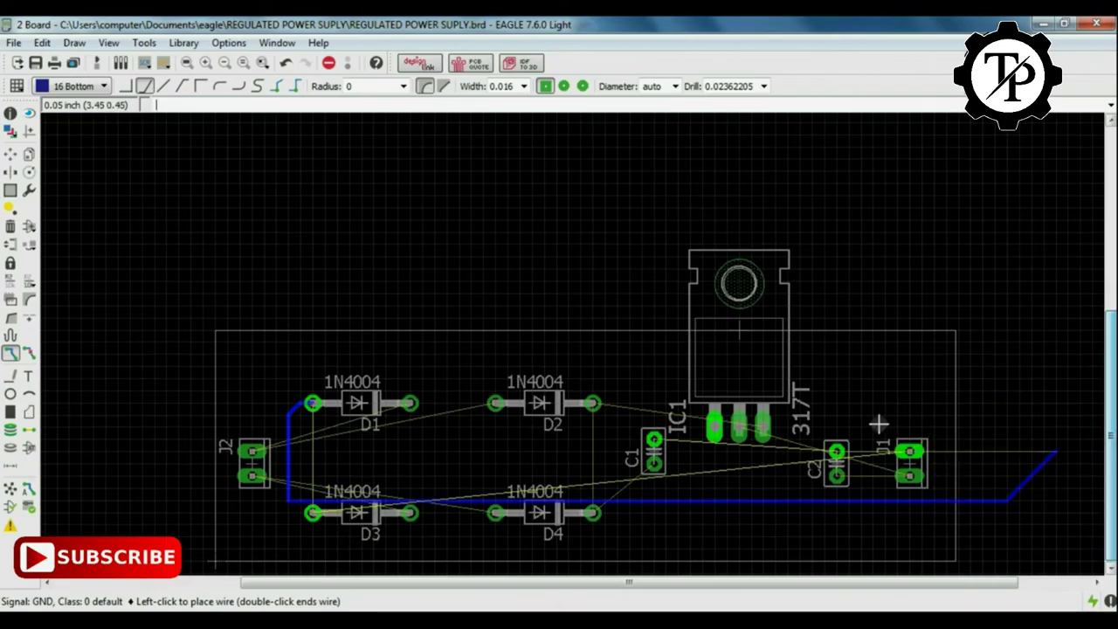
click(289, 507)
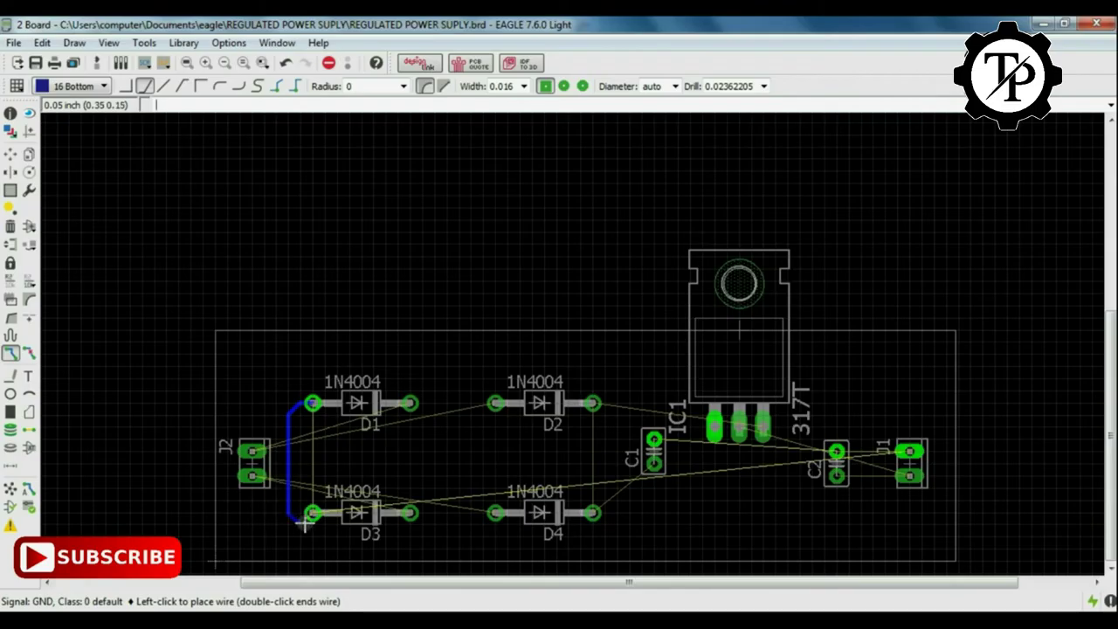
click(290, 512)
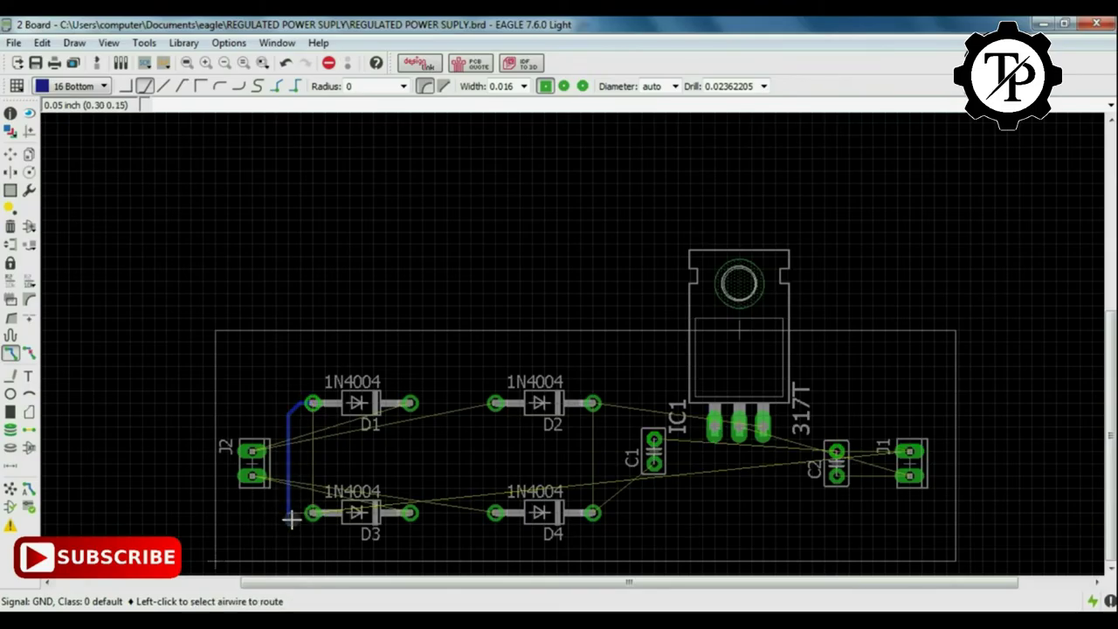
Undo the last route segment and reroute the GND trace's end into diode D3's left pad.
key(ctrl+z)
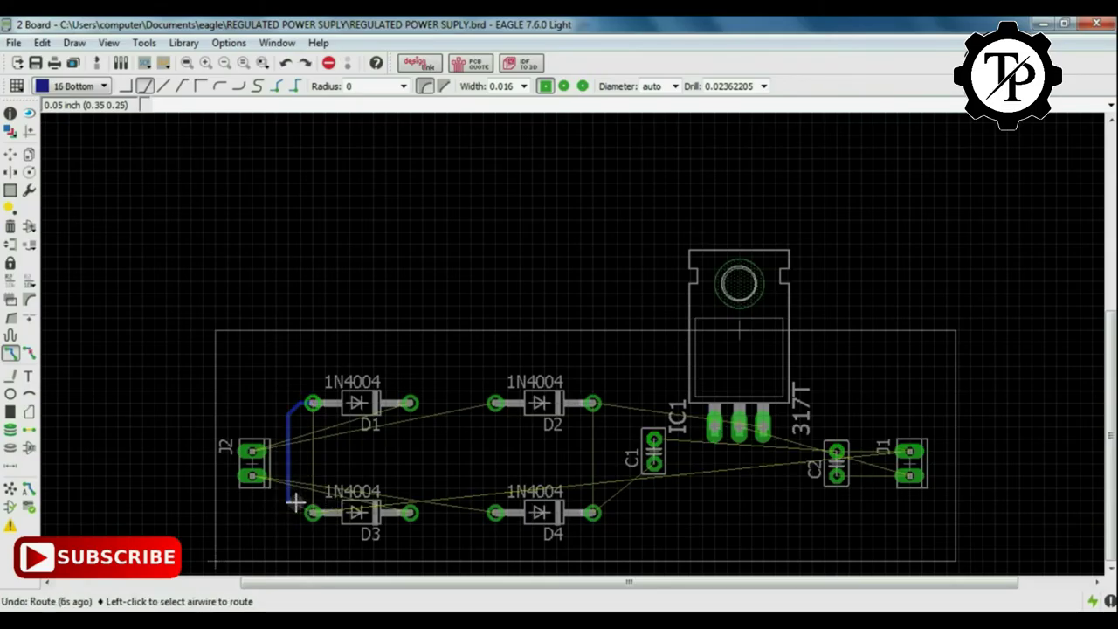
click(289, 504)
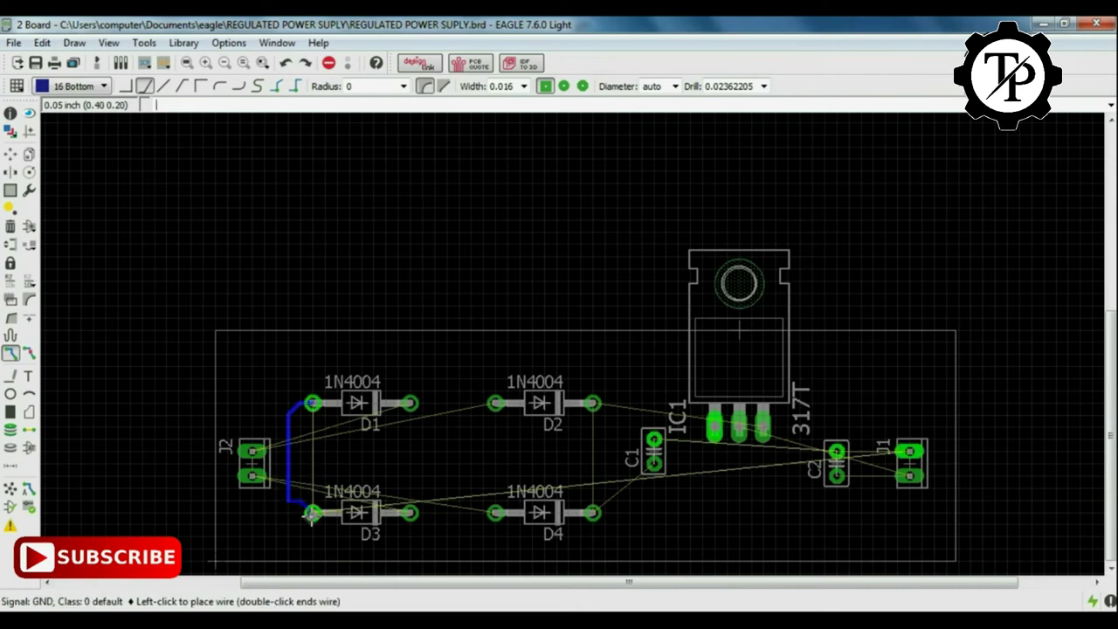
click(307, 514)
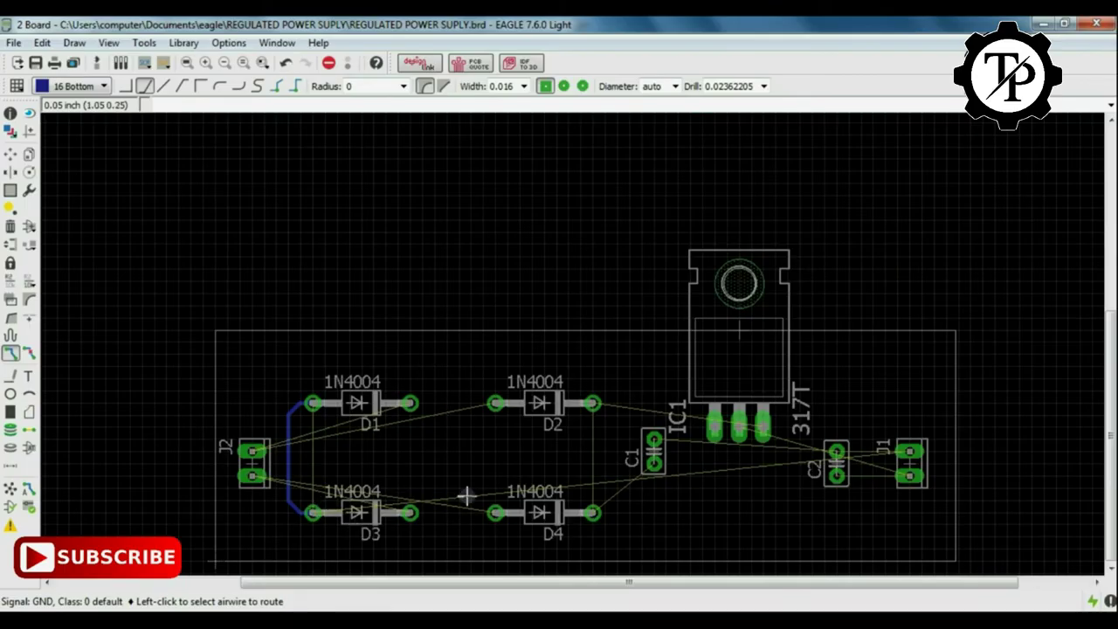
Configure the autorouter with 1 Top set to N/A, 16 Bottom on Auto and High effort, and continue to the routing variants.
click(28, 491)
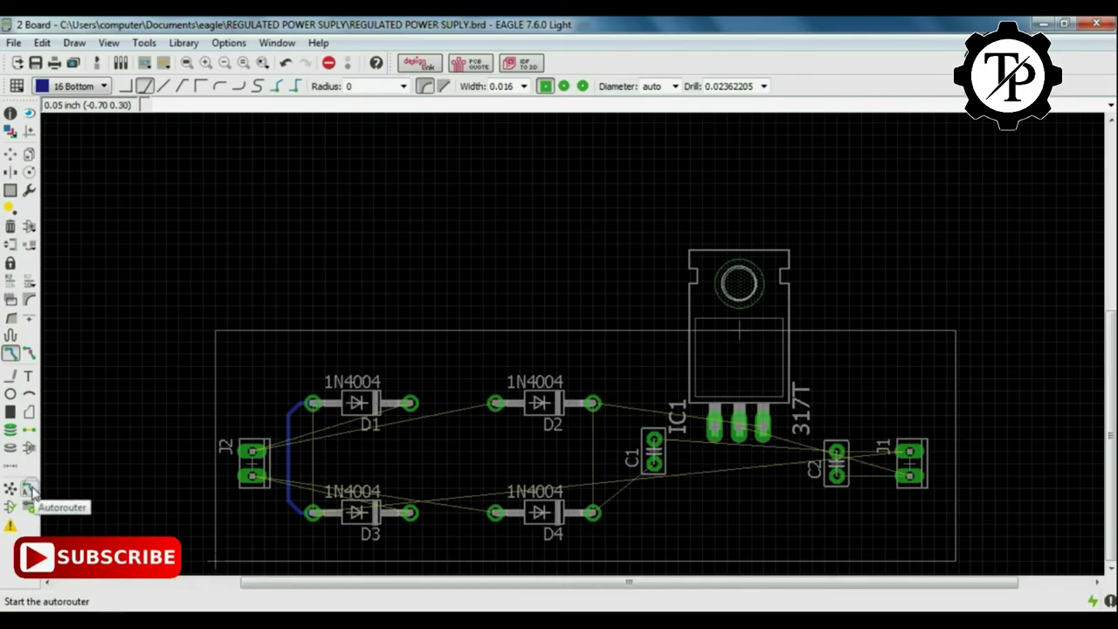
click(26, 492)
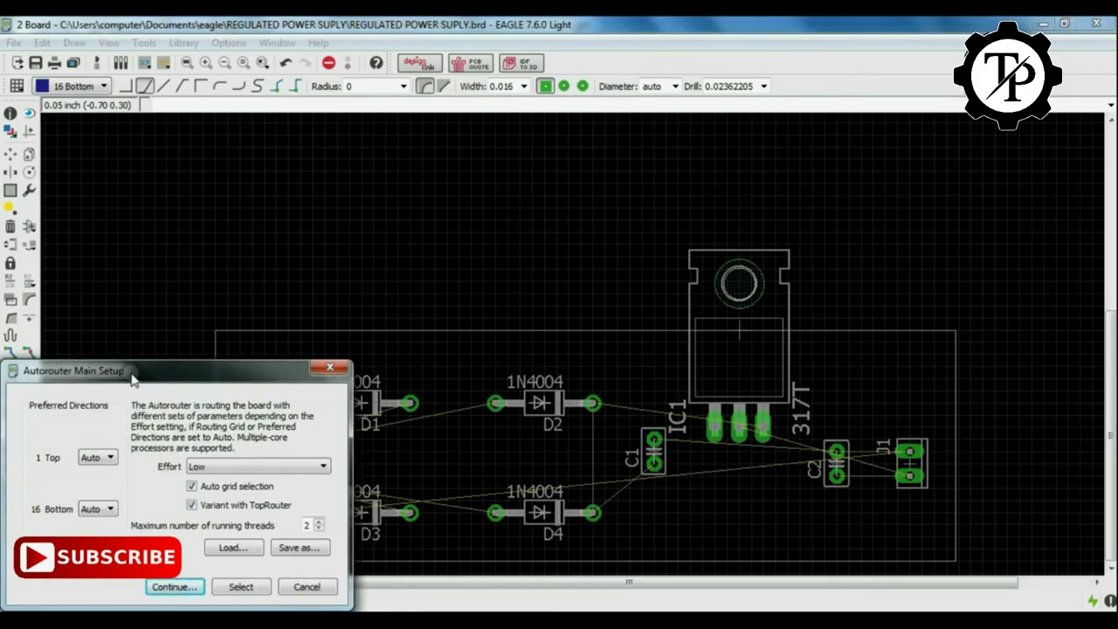
drag(137, 293, 384, 203)
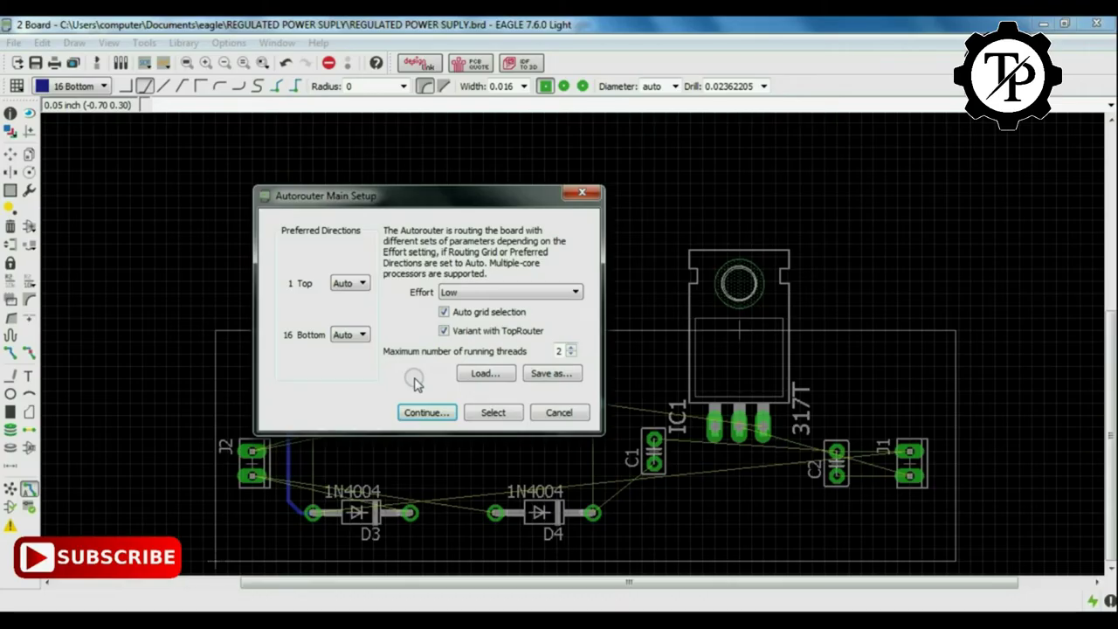
click(362, 285)
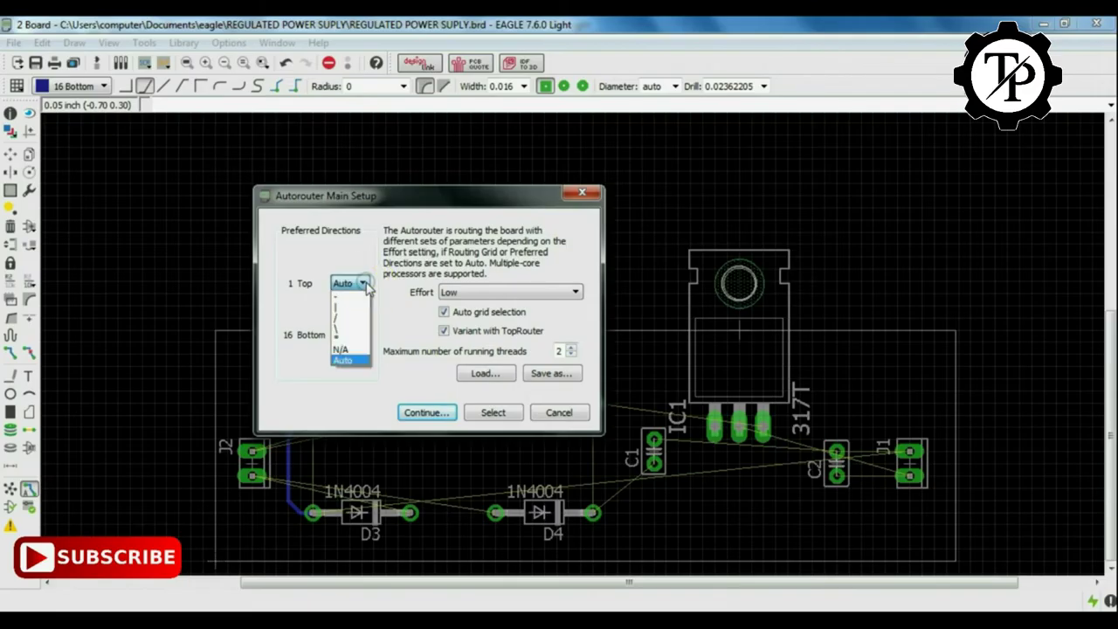
click(351, 350)
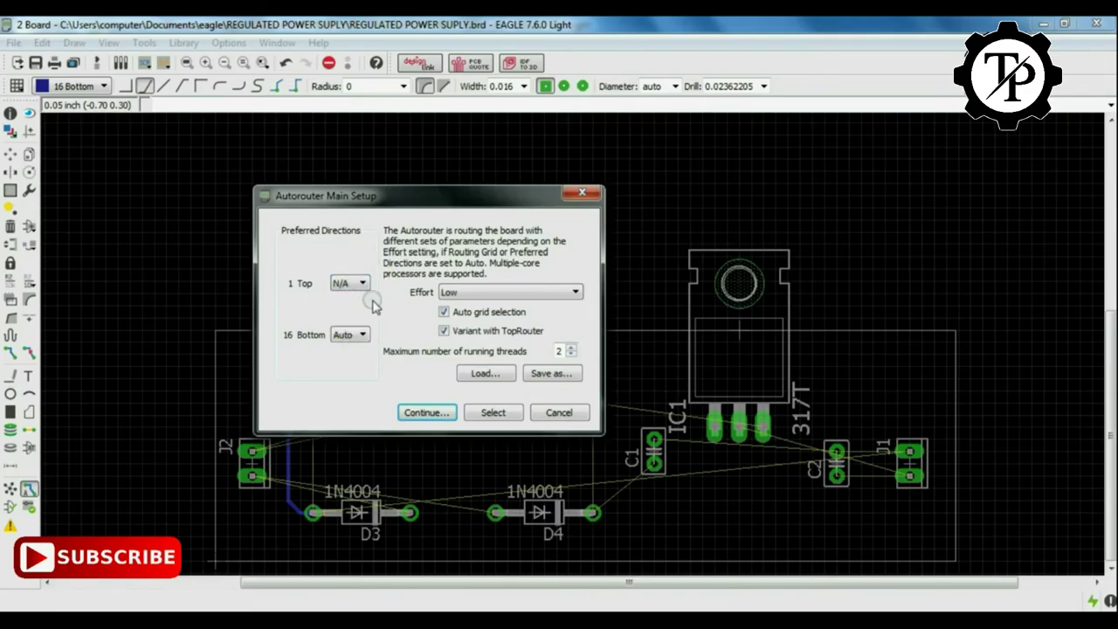
click(572, 292)
click(543, 324)
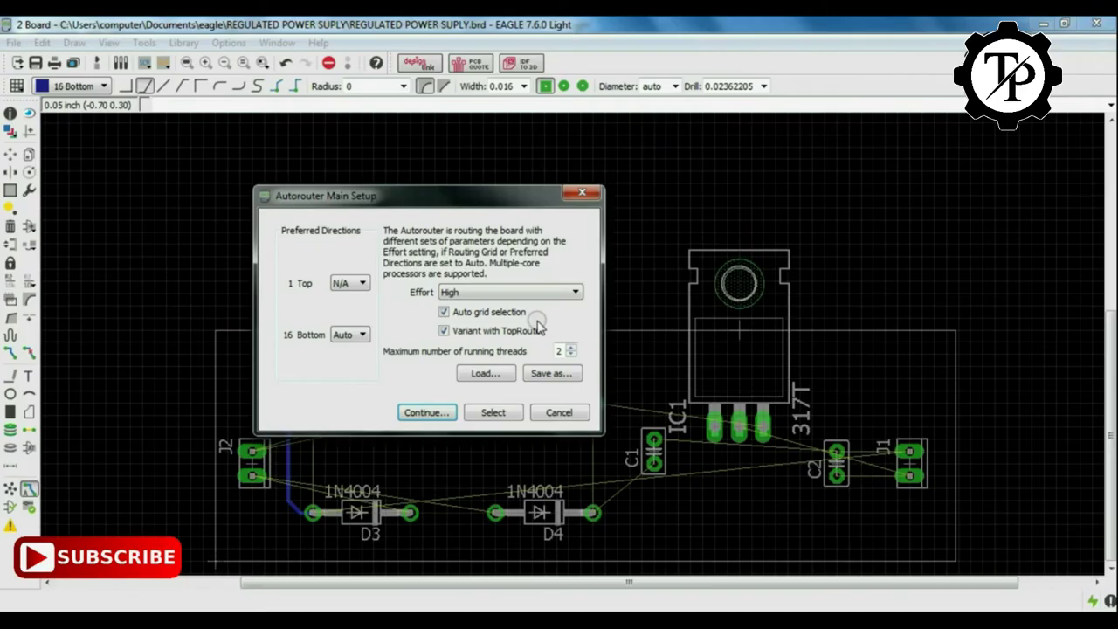
click(301, 355)
click(425, 412)
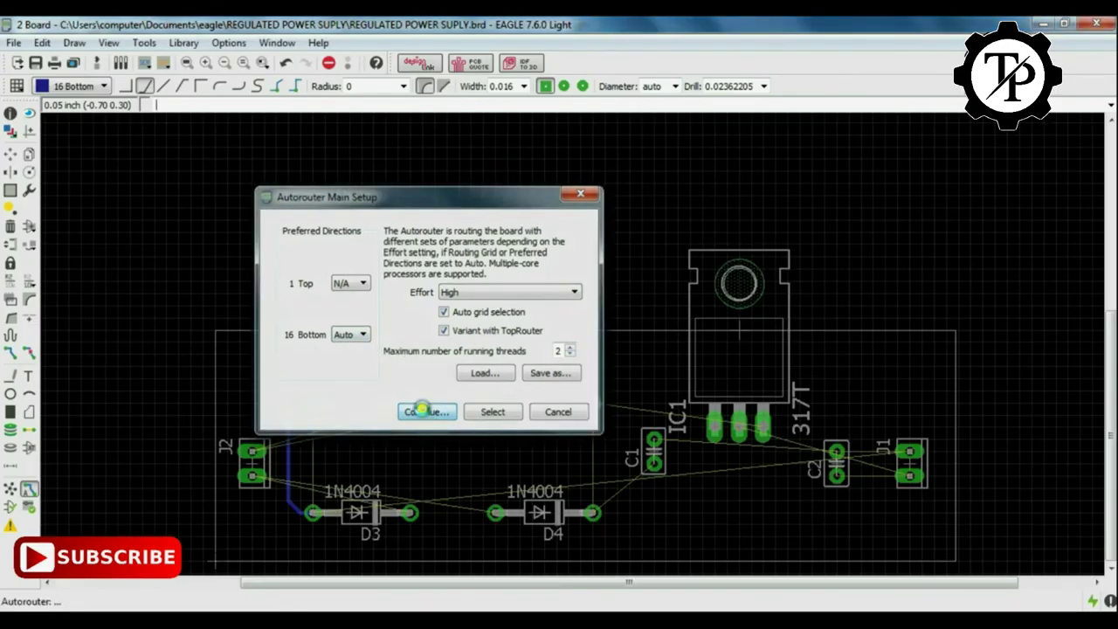
Run the autorouter variants and end the job to apply the completed routing to the board.
drag(437, 257, 477, 184)
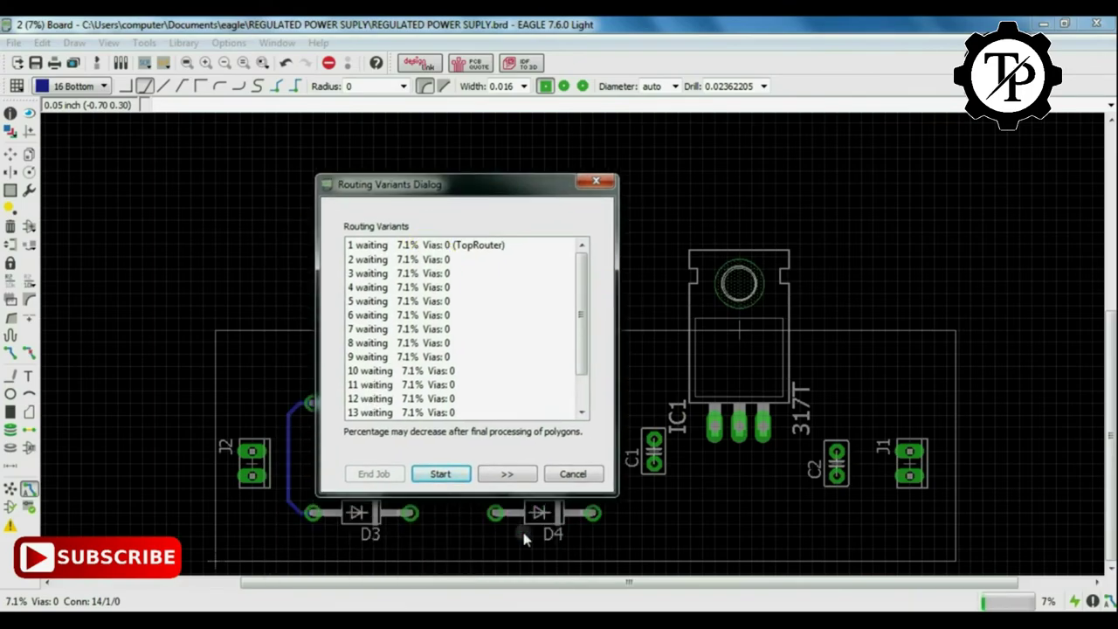
click(442, 472)
drag(479, 185, 277, 142)
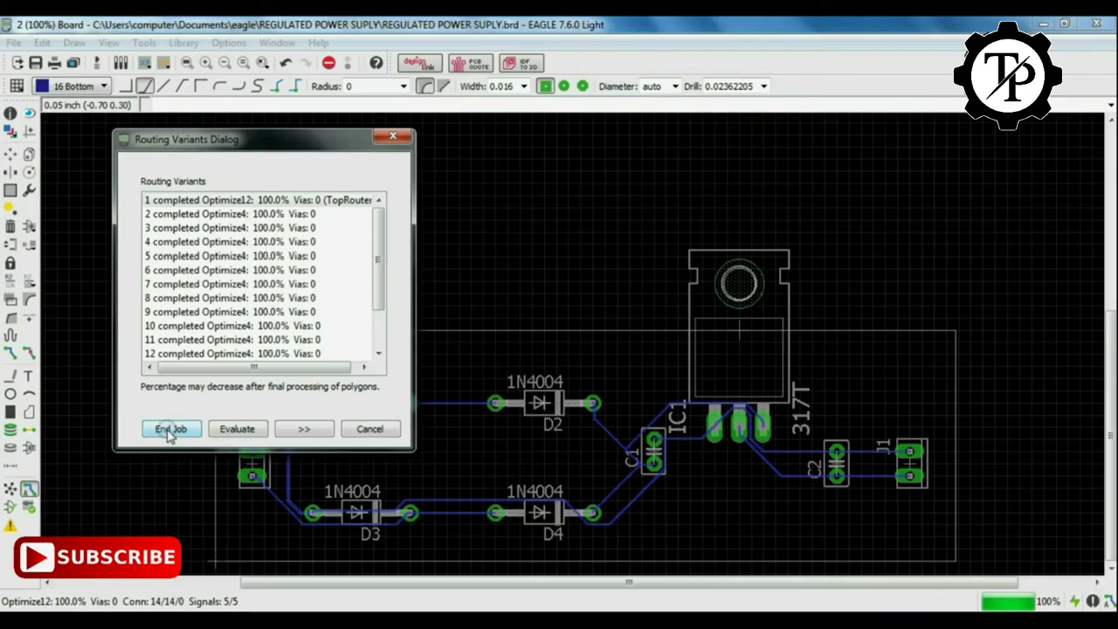
click(234, 430)
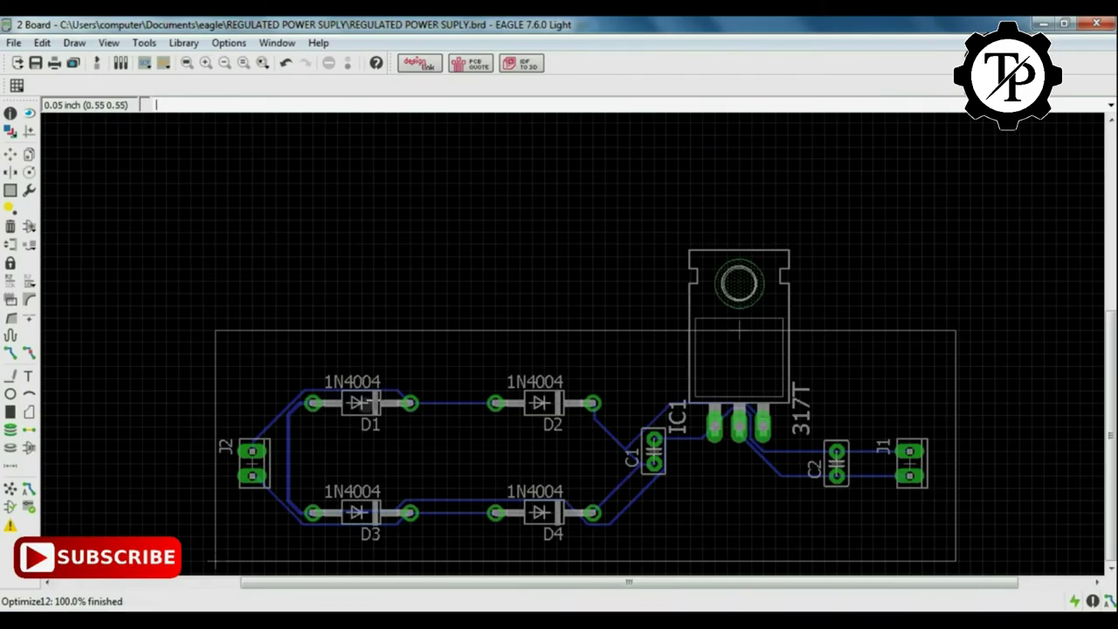
Examine the autorouted traces around IC1, capacitors C1 and C2, and diodes D3 and D4.
scroll(741, 425, up, 3)
scroll(741, 425, up, 1)
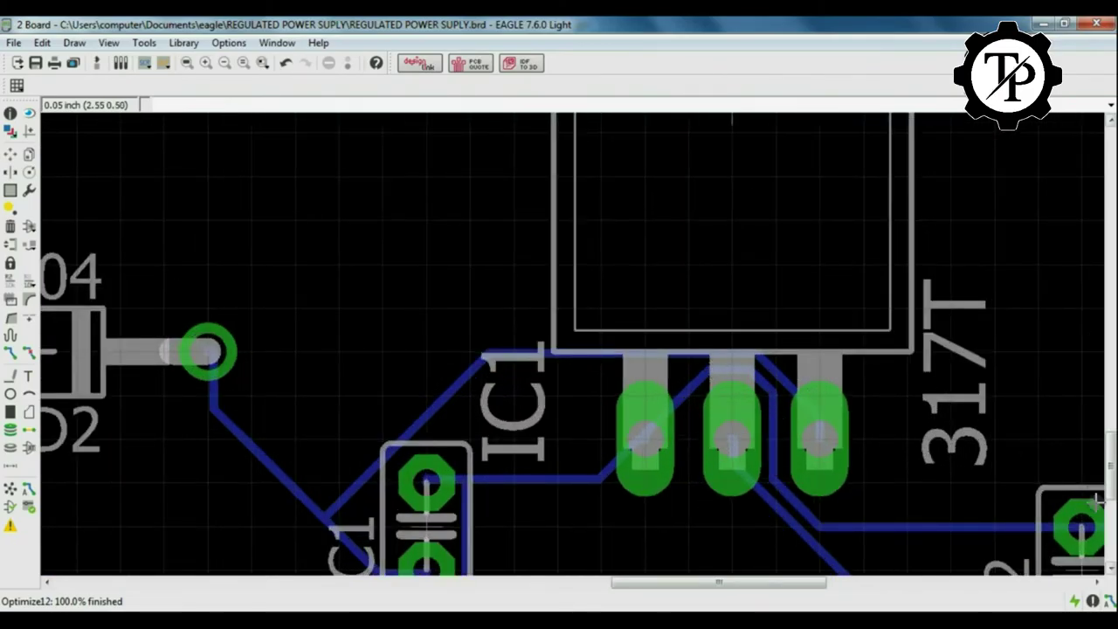
mouse_move(1111, 485)
mouse_down()
mouse_move(1112, 532)
mouse_move(1112, 498)
mouse_up()
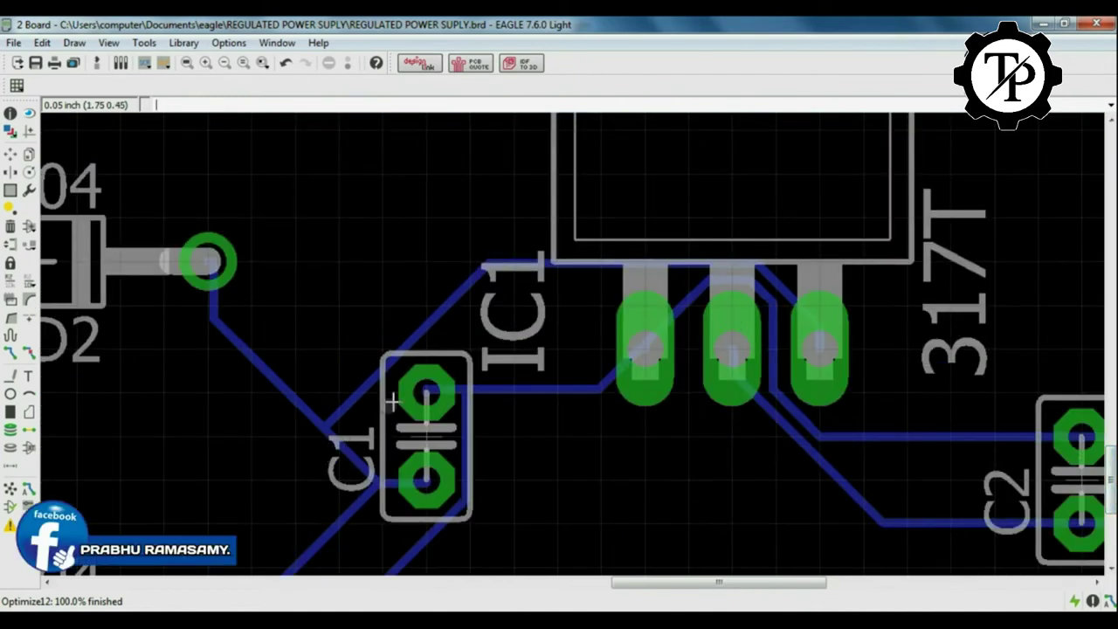
drag(1107, 497, 1107, 528)
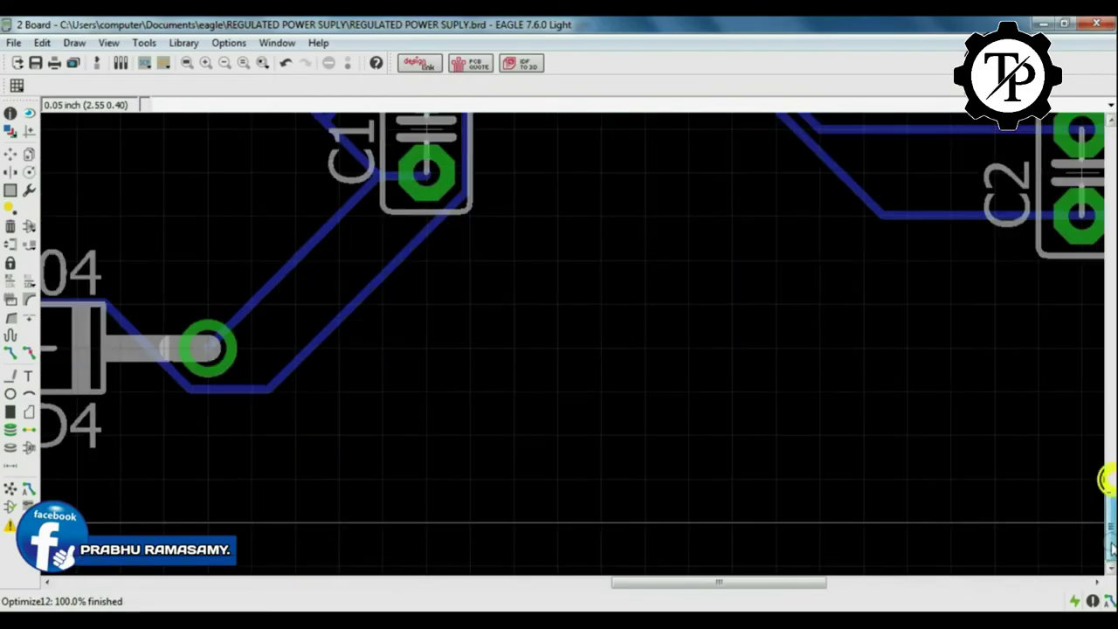
drag(740, 583, 557, 587)
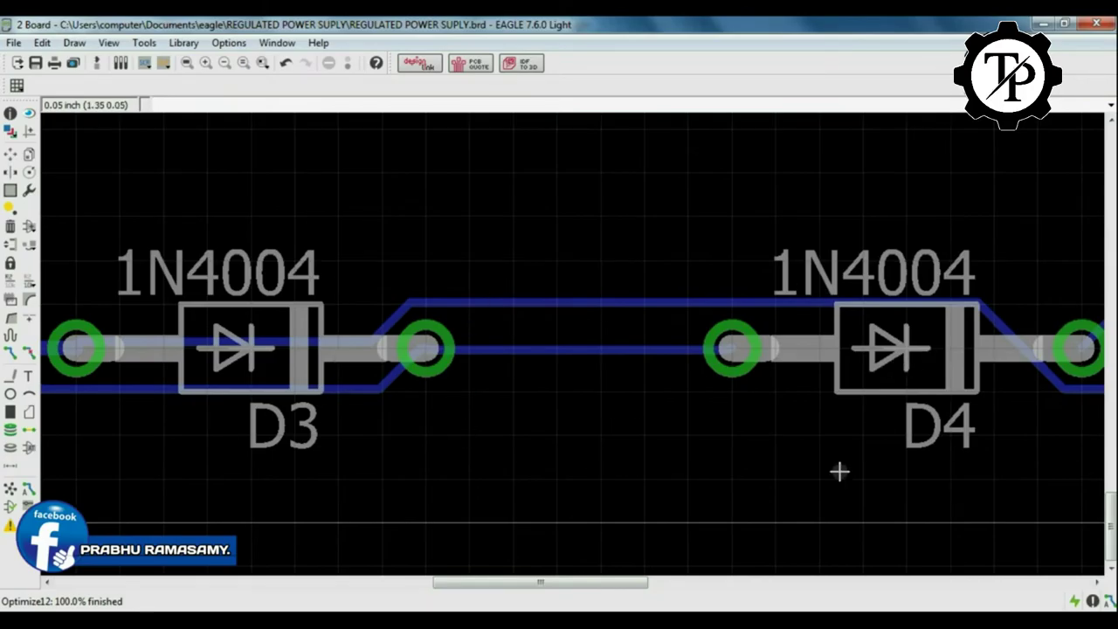
Draw a polygon on layer 16 Bottom around the full board outline and run Ratsnest to fill it with copper.
scroll(788, 451, down, 2)
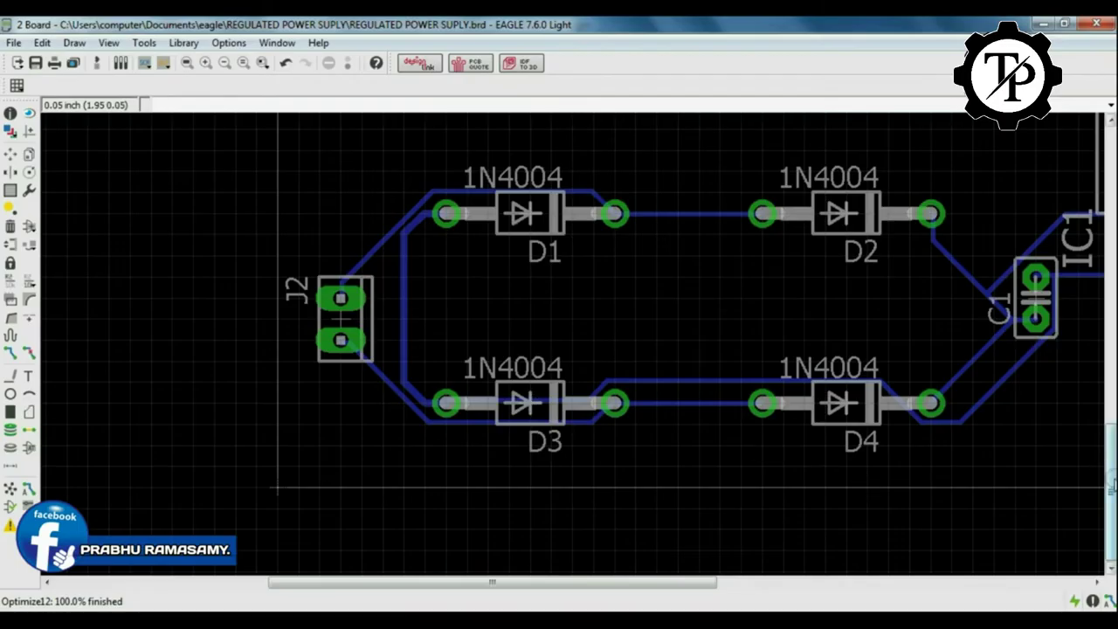
drag(1110, 483, 1110, 422)
drag(634, 587, 756, 586)
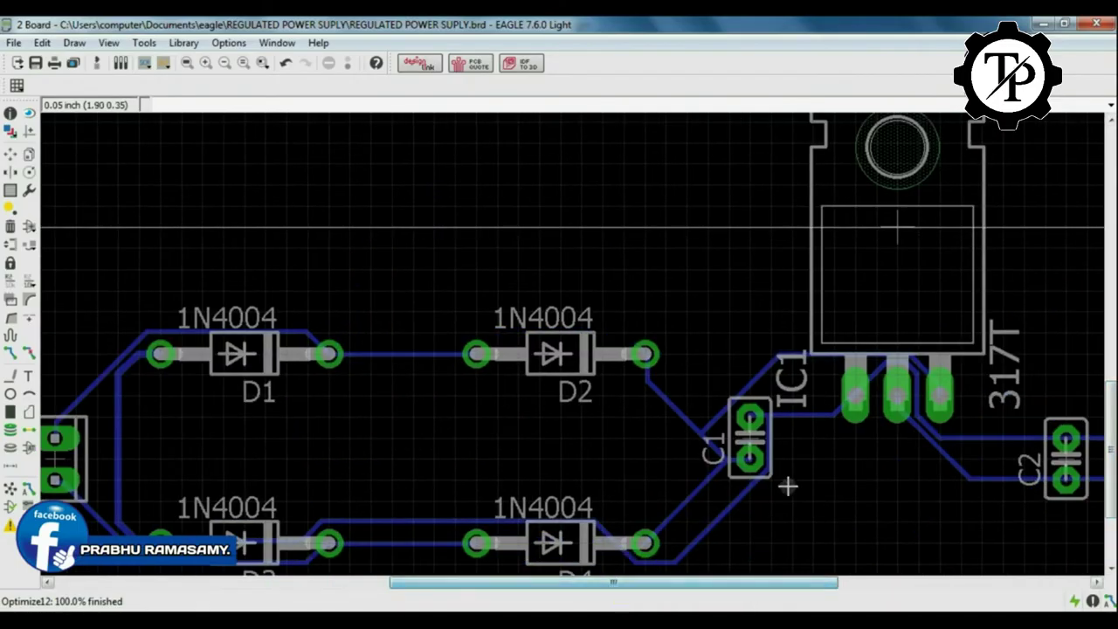
scroll(726, 516, down, 2)
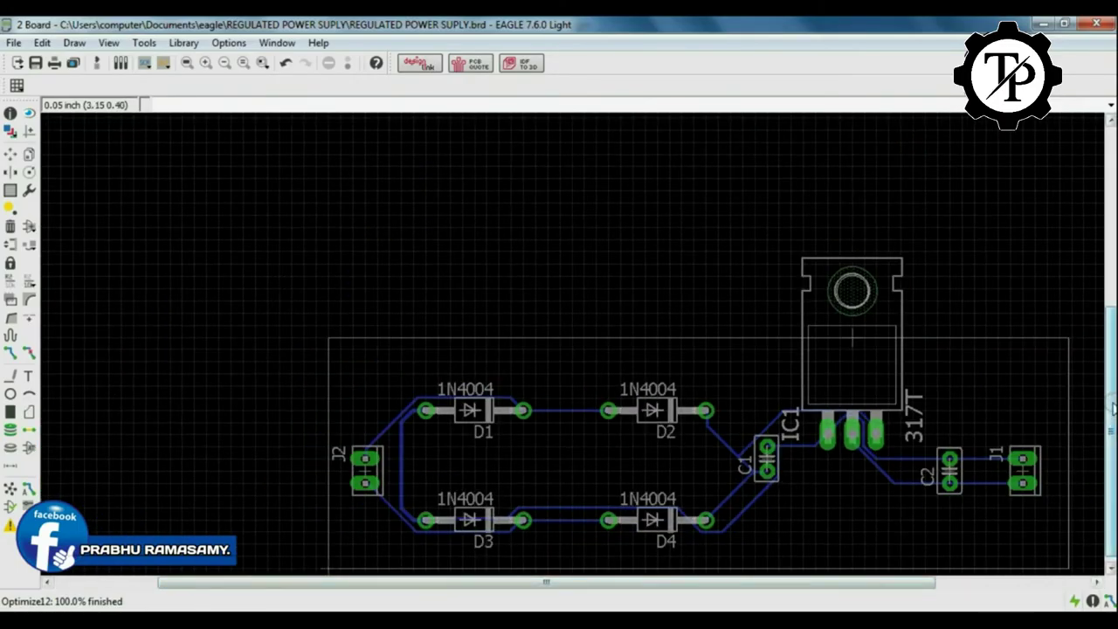
drag(1110, 408, 1113, 462)
drag(836, 584, 939, 585)
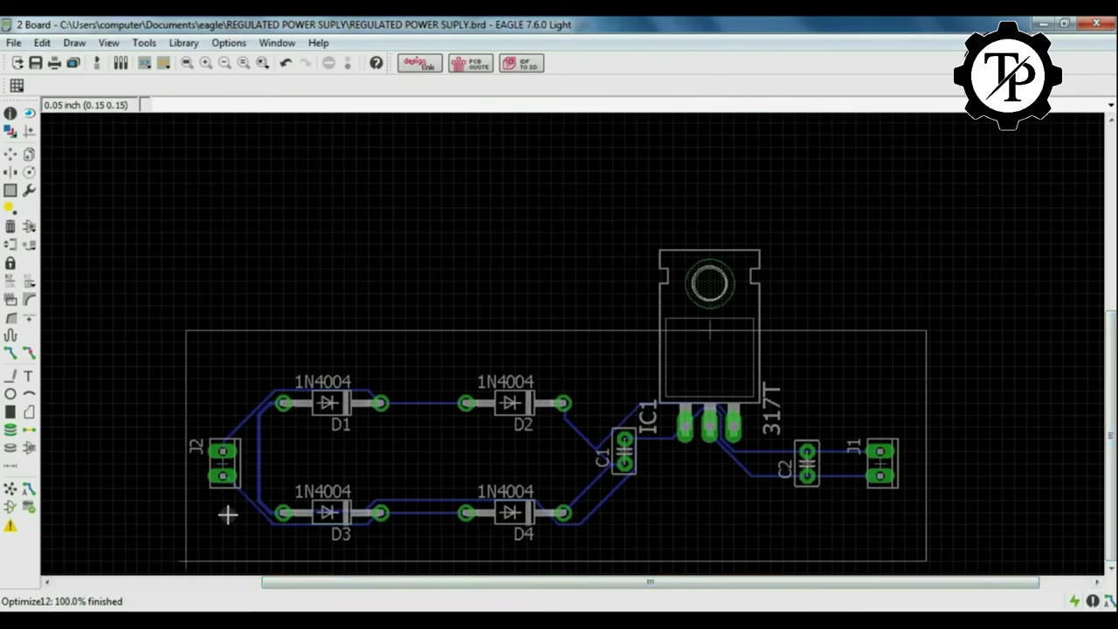
click(30, 416)
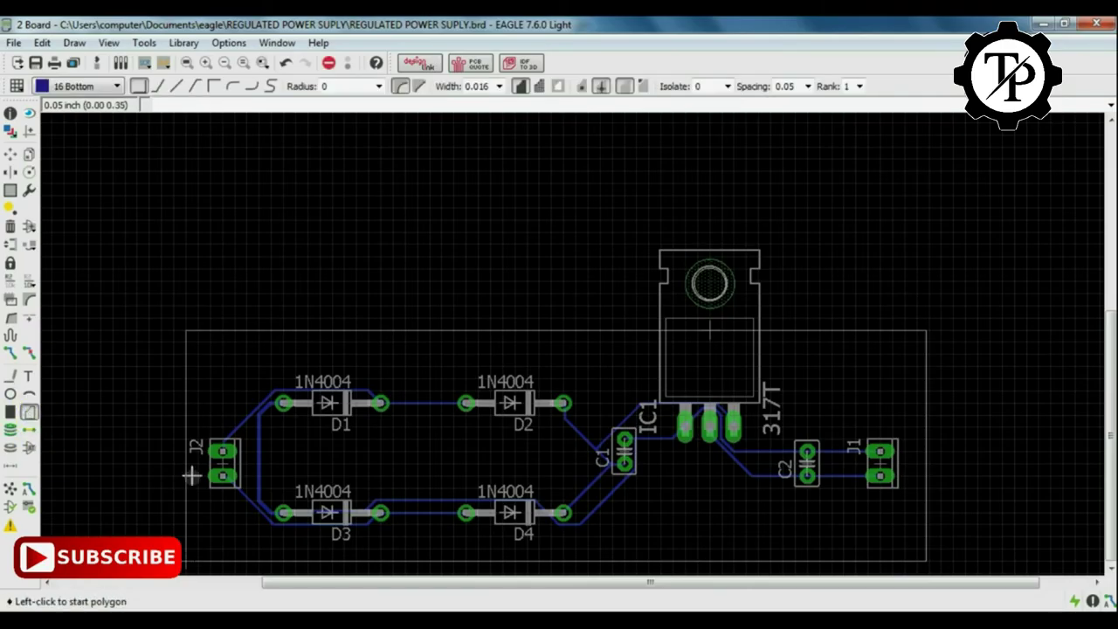
click(186, 561)
click(186, 330)
click(928, 330)
click(928, 561)
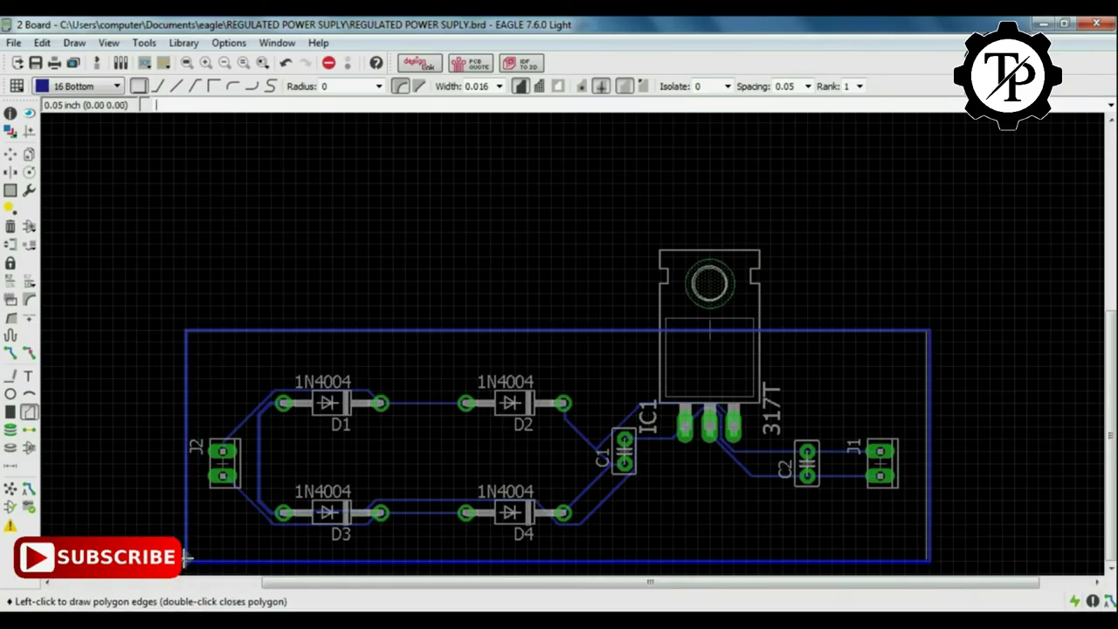
click(186, 561)
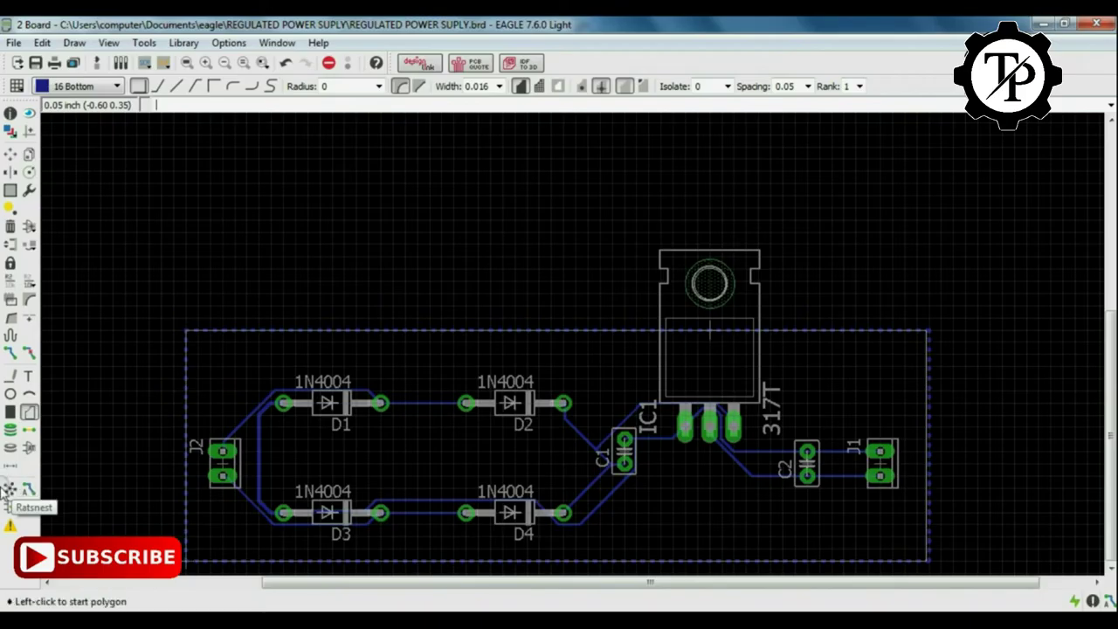
click(10, 491)
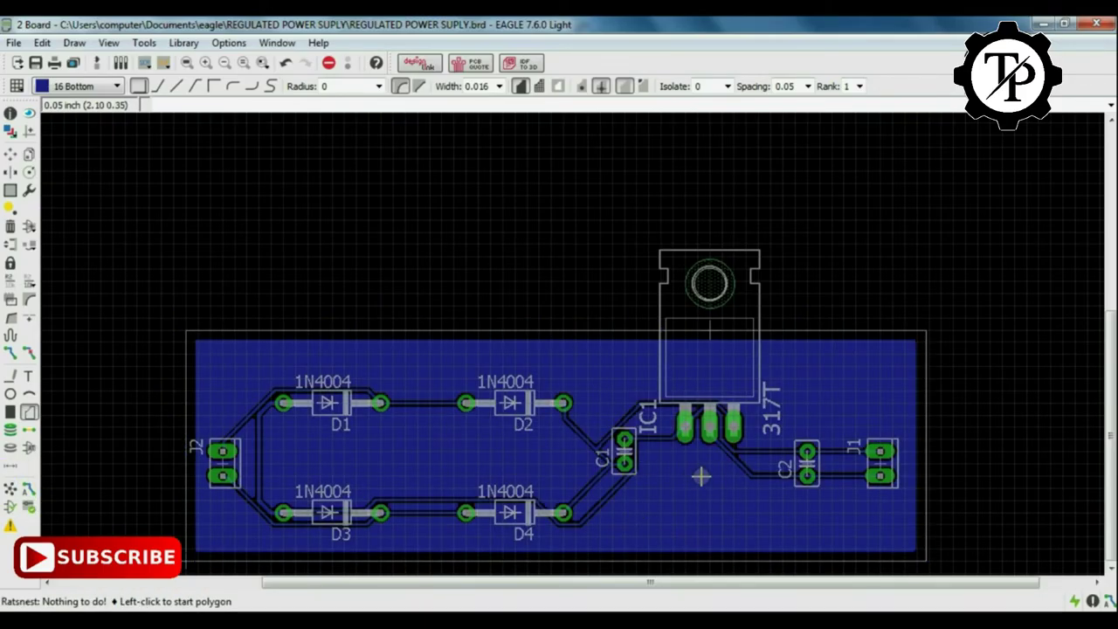
Save the copper-filled board, set the polygon's wire bend to the straight-then-diagonal style, and save again.
scroll(700, 476, up, 5)
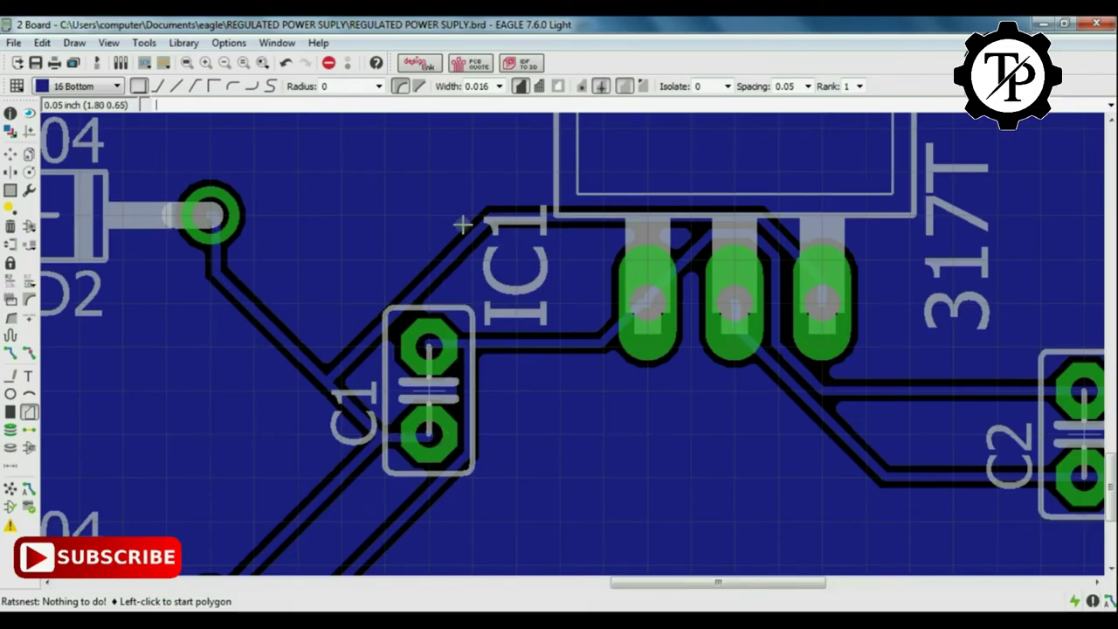
scroll(671, 478, down, 2)
scroll(672, 479, down, 2)
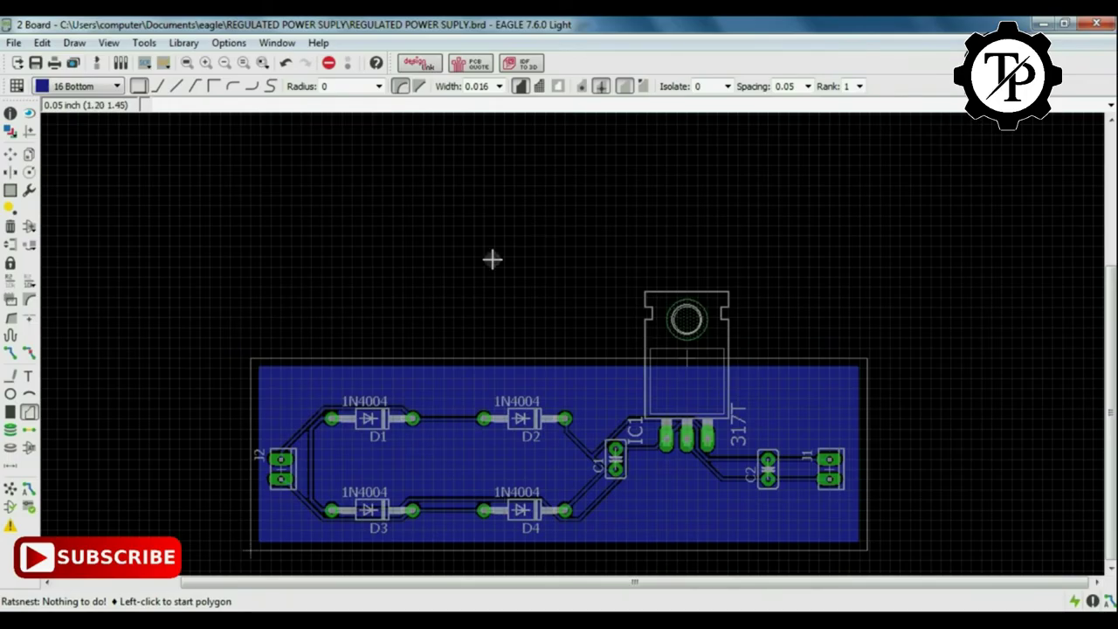
key(ctrl+s)
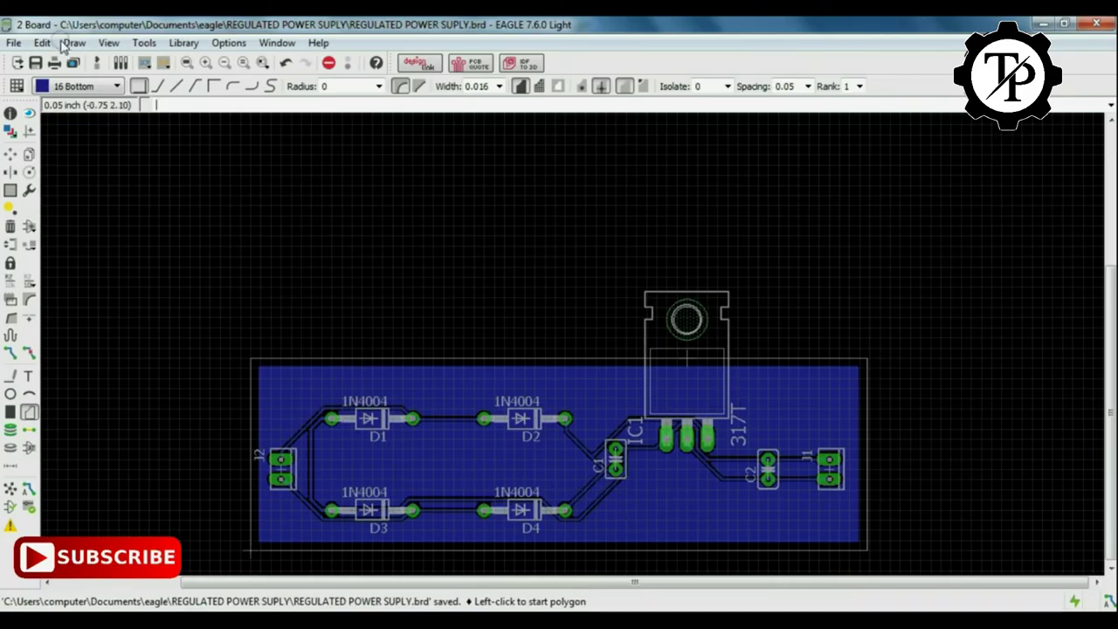
click(158, 86)
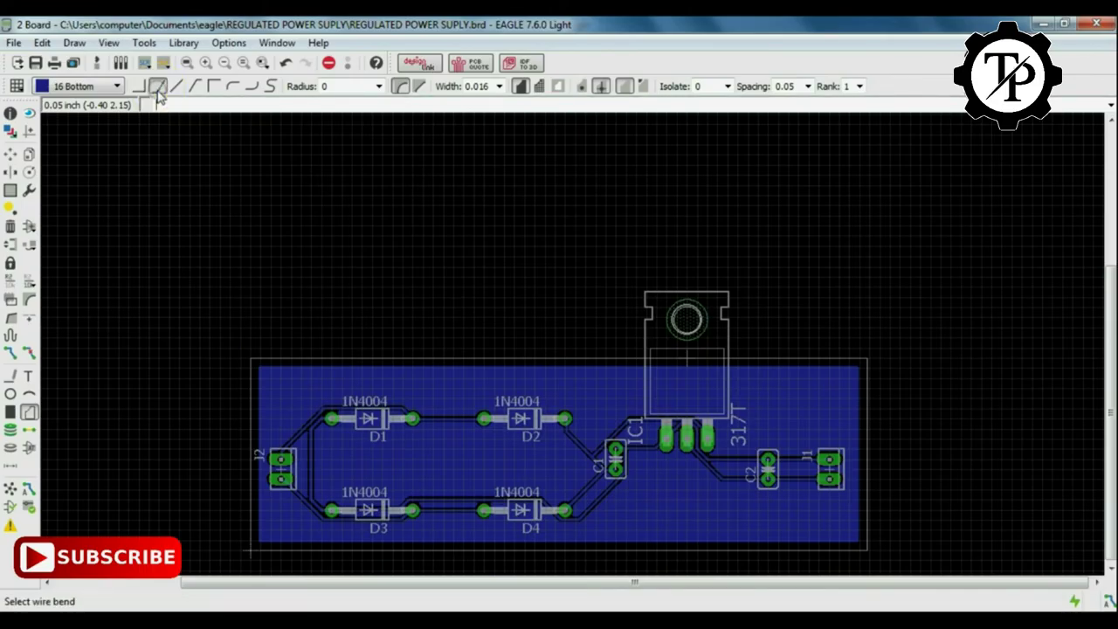
key(ctrl+s)
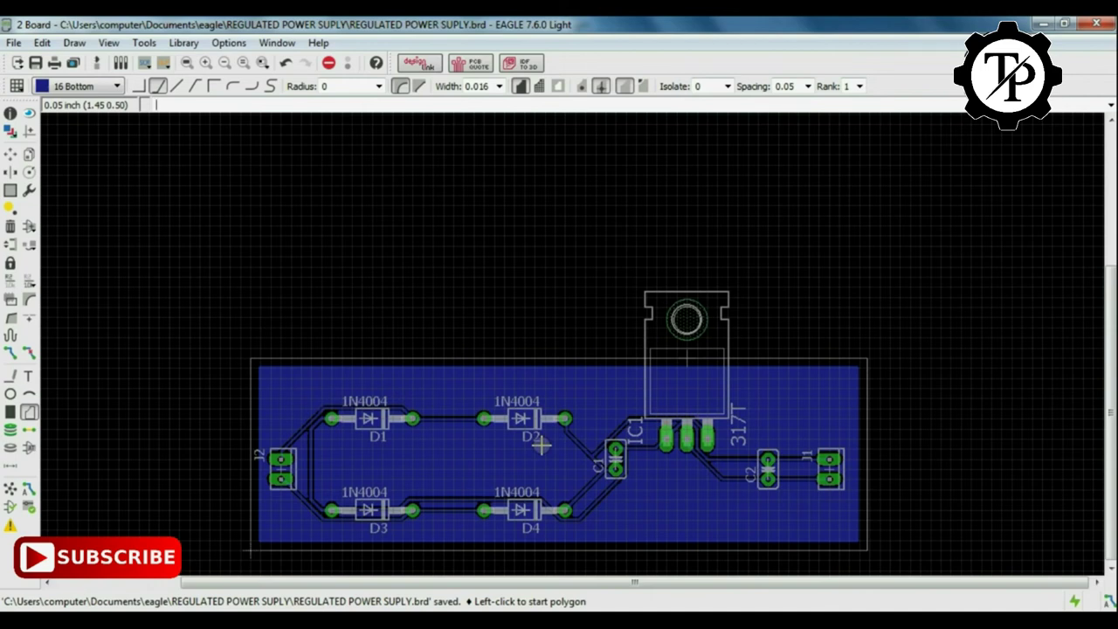
Hide layers 16 Bottom, 19 Unrouted, 20 Dimension, 22 bPlace and 24 bOrigins in the layer display settings.
click(11, 131)
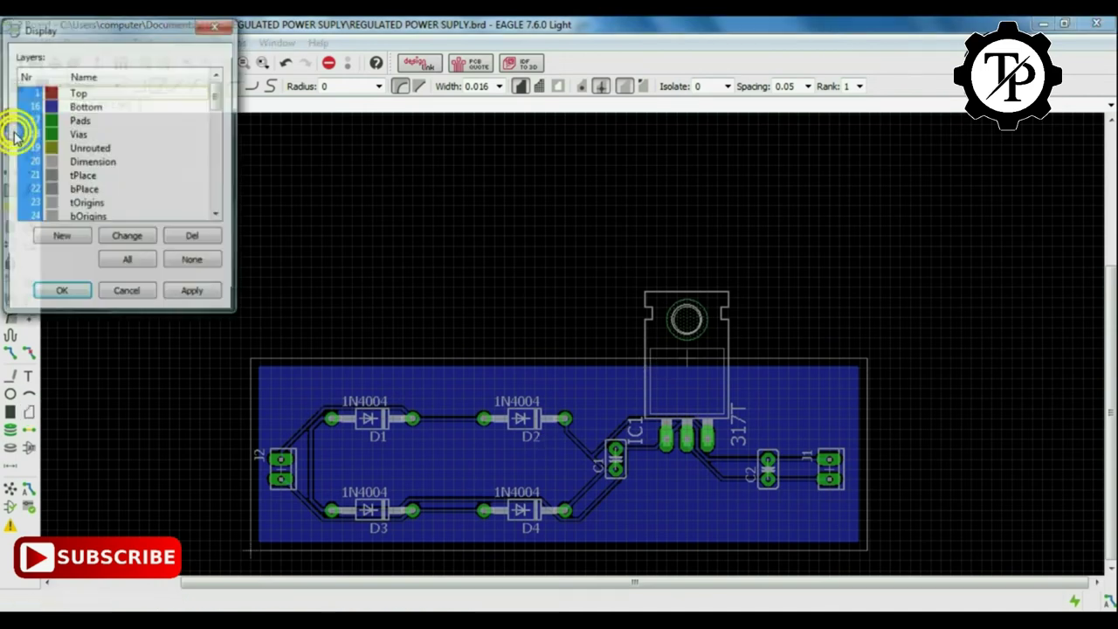
click(35, 106)
click(33, 120)
click(33, 122)
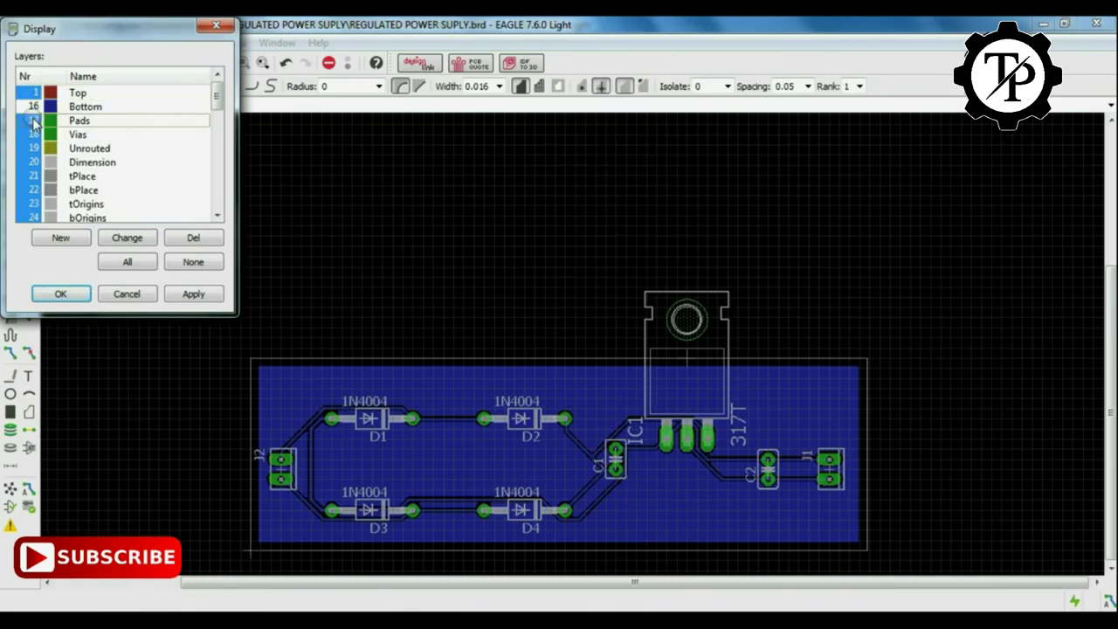
click(35, 136)
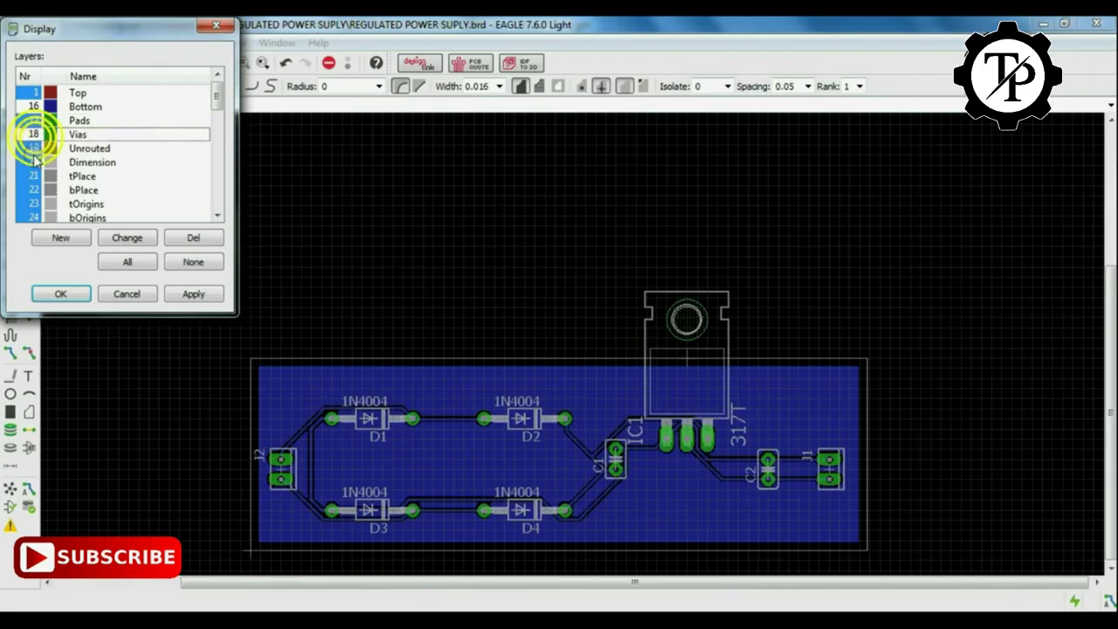
click(34, 135)
click(33, 150)
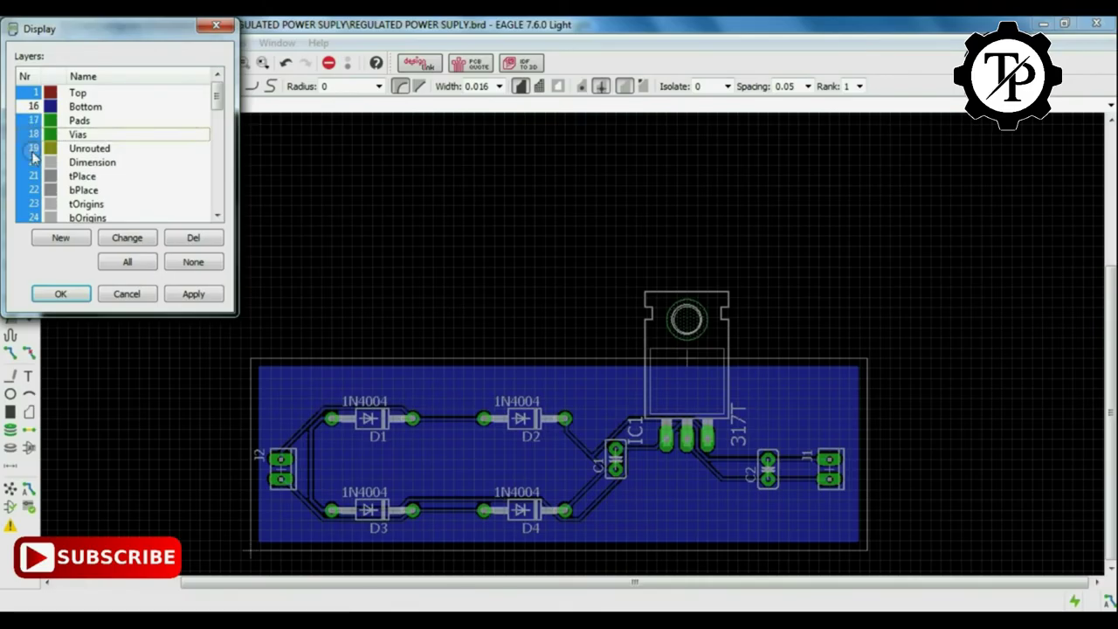
click(32, 163)
click(32, 190)
click(32, 217)
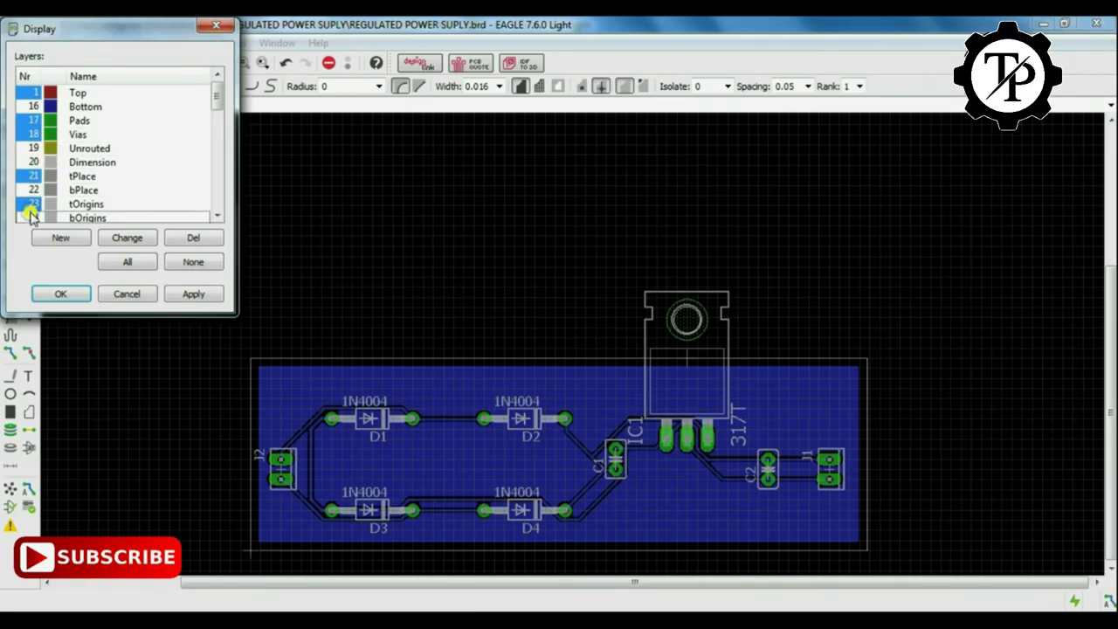
Hide layers 26 bNames and 28 bValues as well, and apply the layer selection to the board.
click(217, 215)
click(216, 216)
click(216, 216)
click(37, 205)
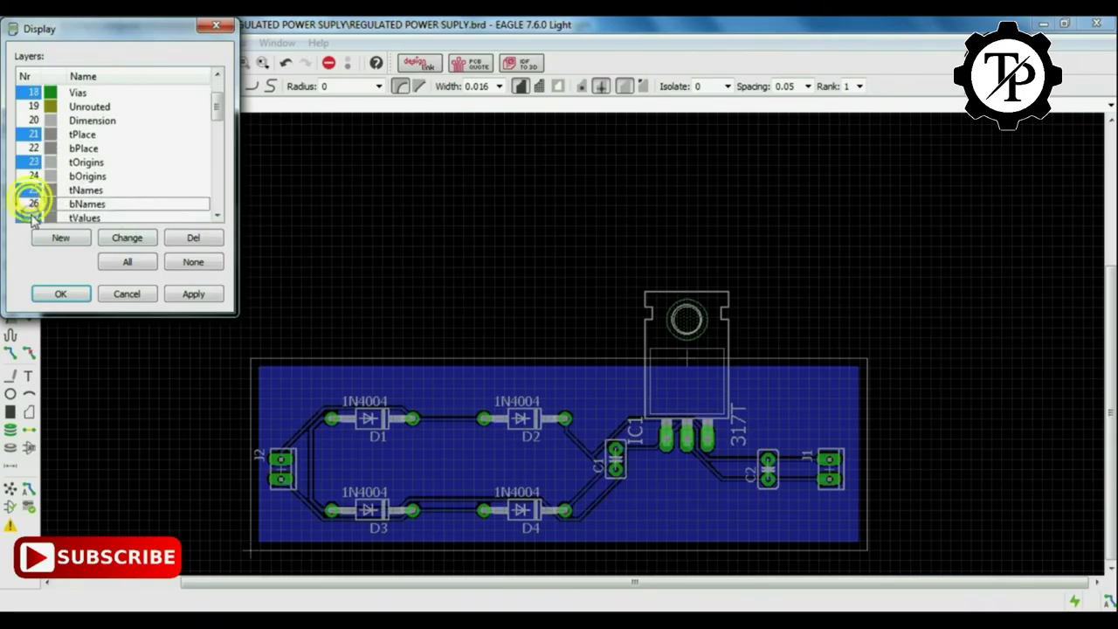
click(216, 215)
click(217, 215)
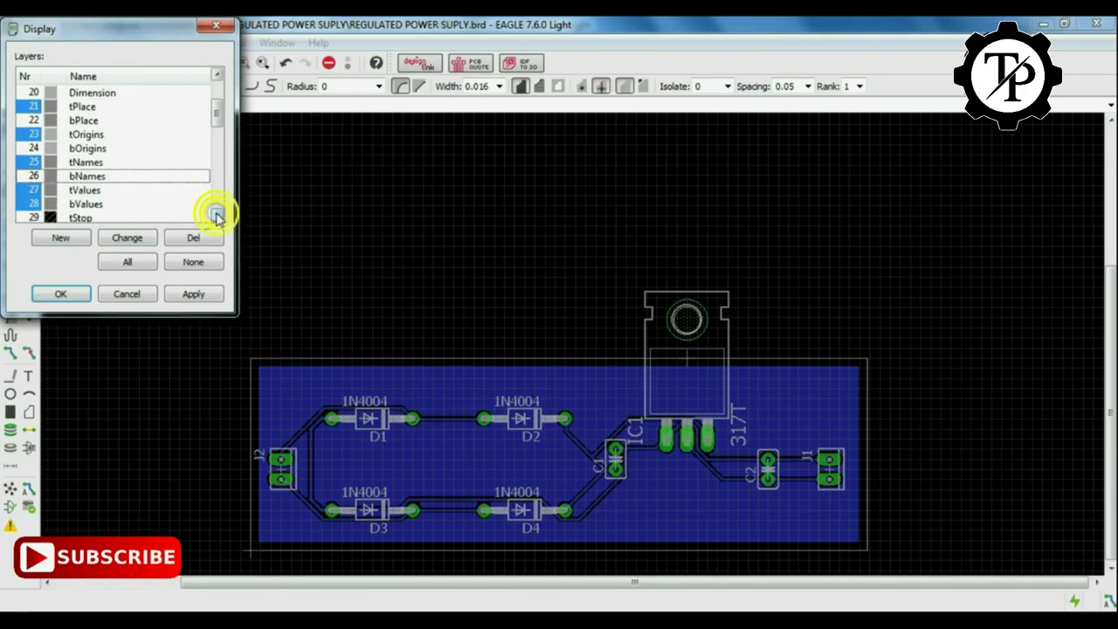
click(32, 205)
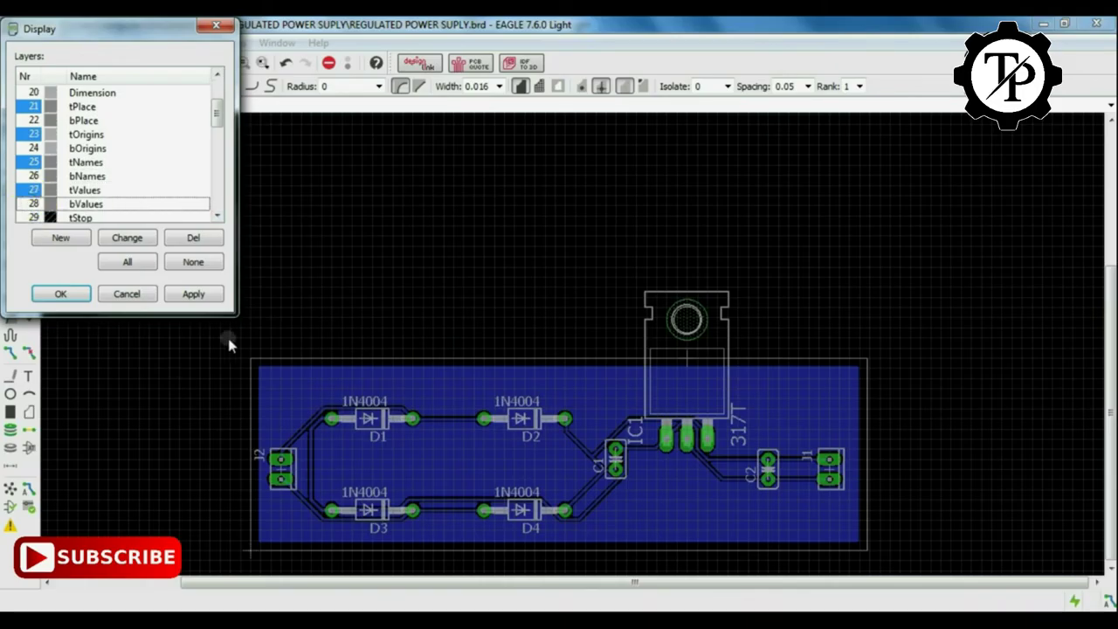
click(196, 294)
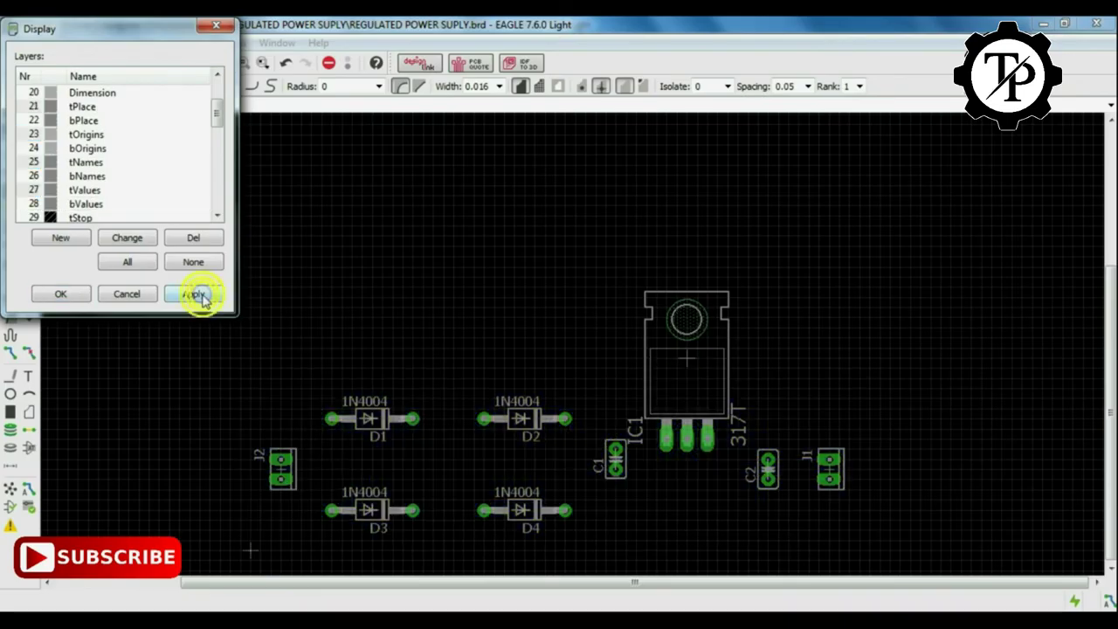
click(74, 294)
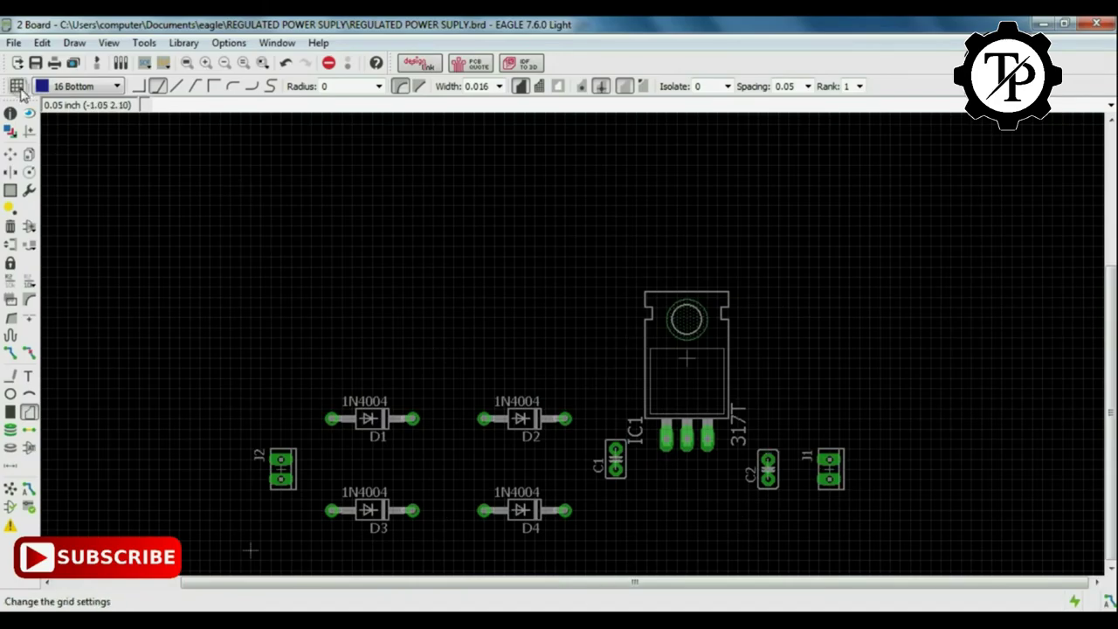
Reopen the layer display settings and hide layers 18 Vias, 21 tPlace and 23 tOrigins.
click(10, 131)
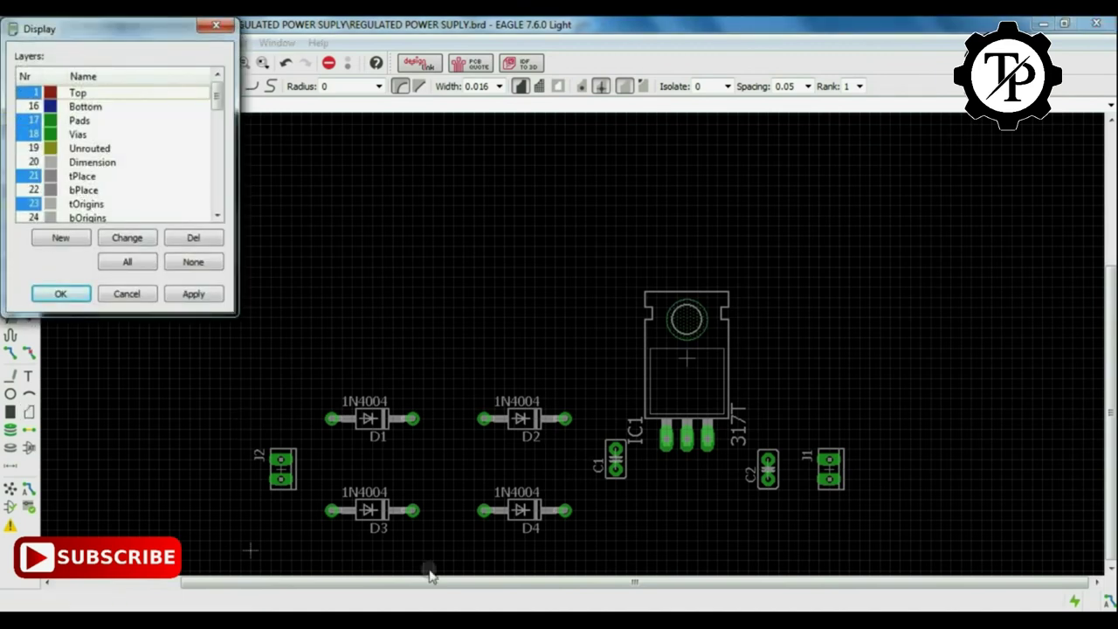
click(216, 101)
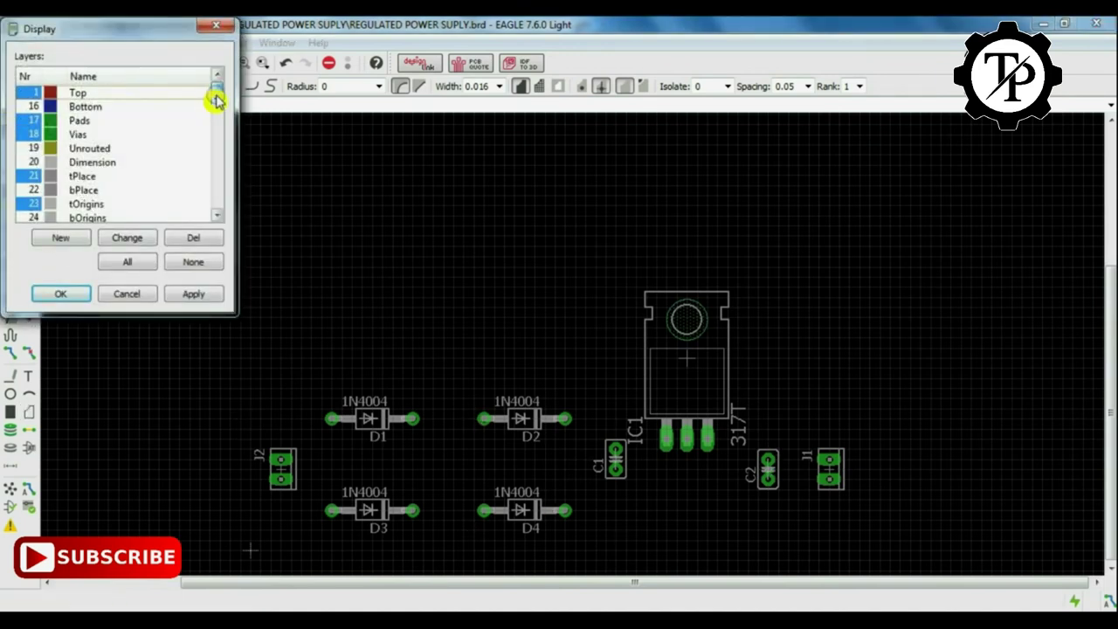
click(33, 134)
click(33, 176)
click(34, 203)
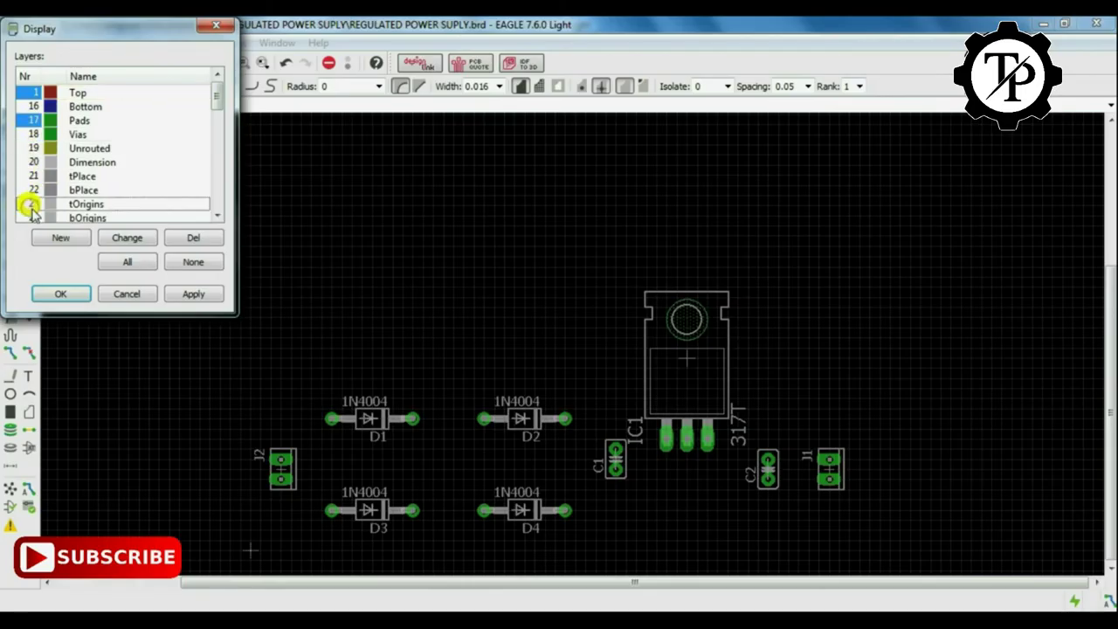
Hide layers 25 tNames and 27 tValues and apply the selection to isolate the component pads.
click(217, 216)
click(217, 215)
click(33, 204)
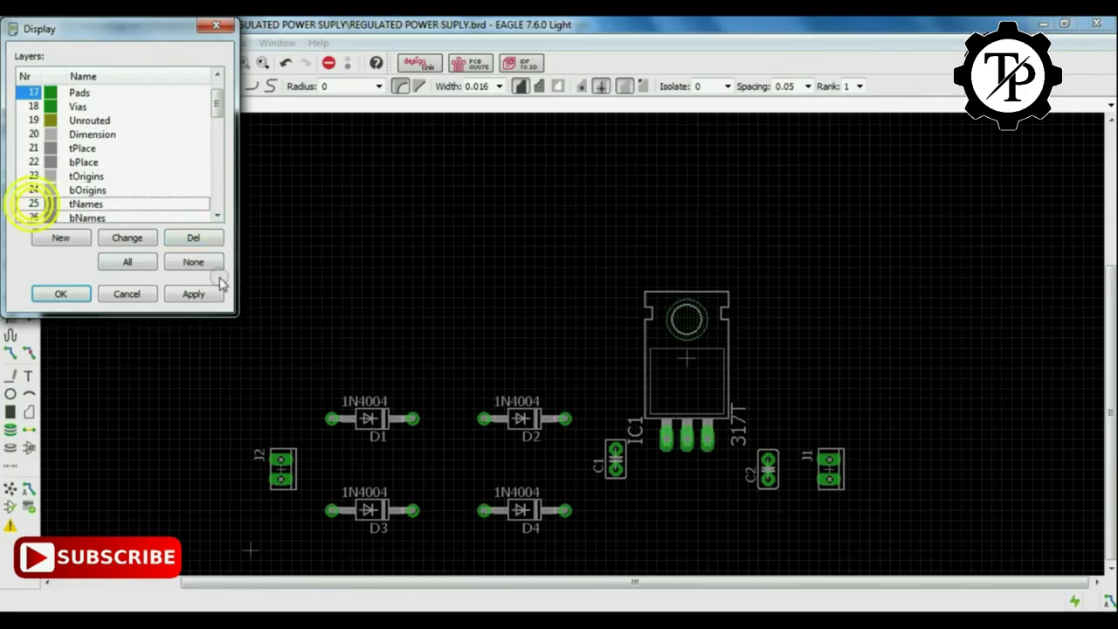
click(216, 215)
click(217, 216)
click(217, 215)
click(34, 190)
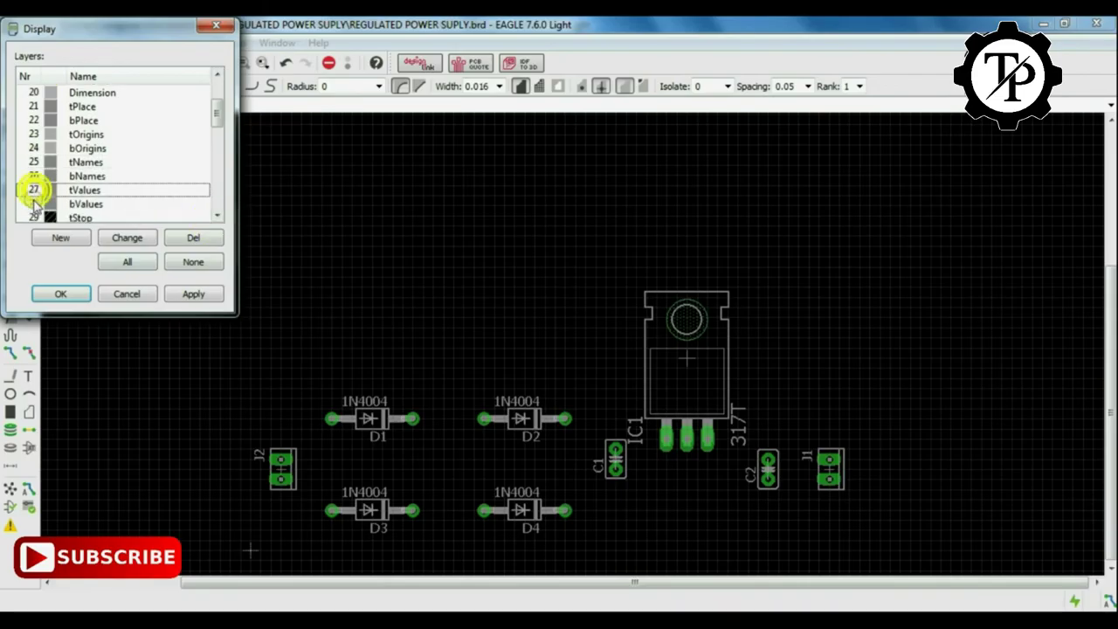
click(193, 294)
click(54, 293)
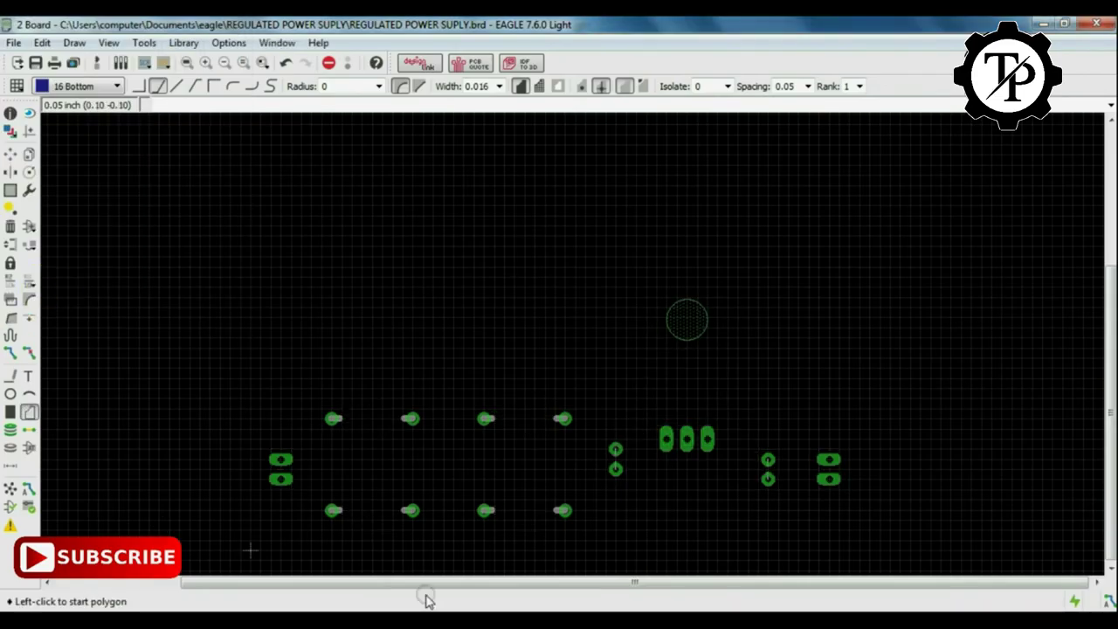
scroll(846, 510, down, 1)
scroll(830, 511, up, 1)
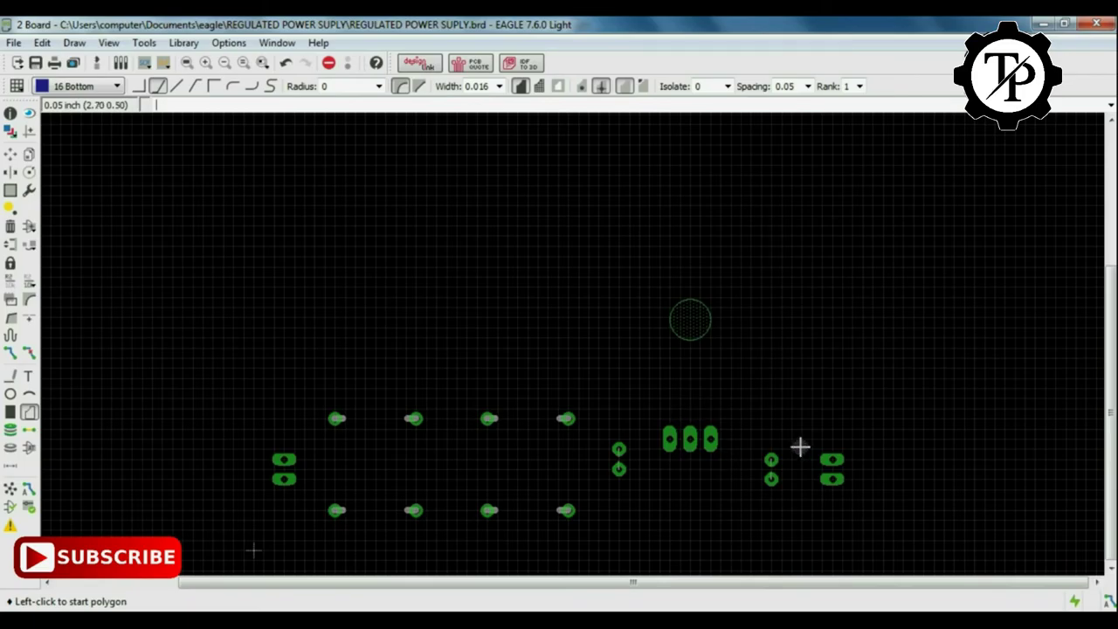
Turn layers 16 Bottom, 18 Vias, 19 Unrouted, 20 Dimension, 21 tPlace and 22 bPlace back on.
click(10, 131)
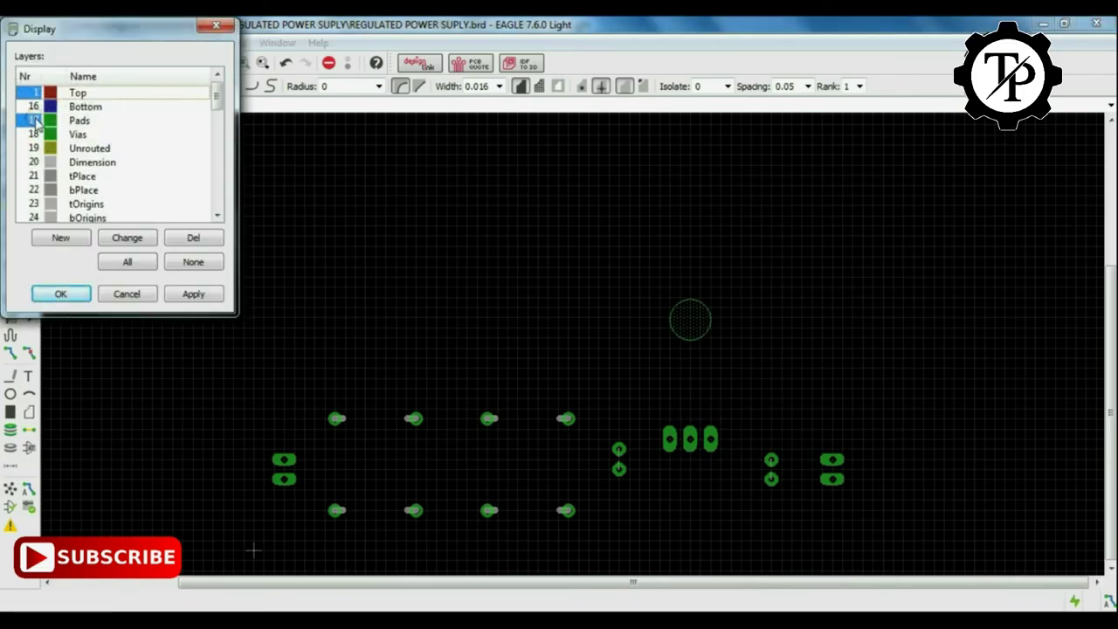
click(33, 106)
click(33, 133)
click(33, 148)
click(33, 162)
click(33, 175)
click(34, 189)
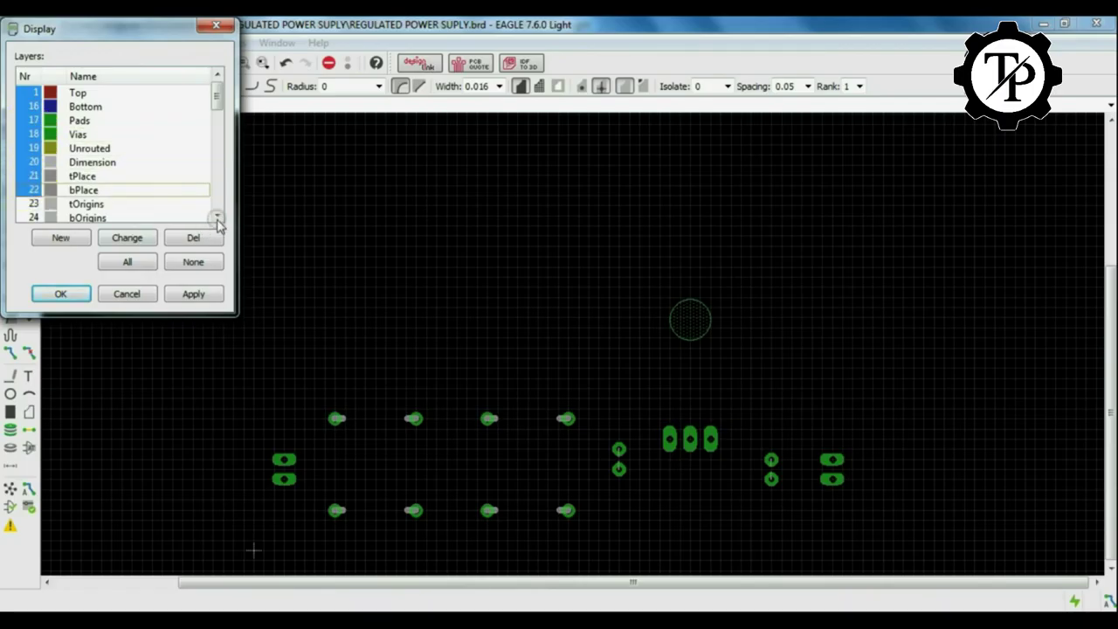
key(Return)
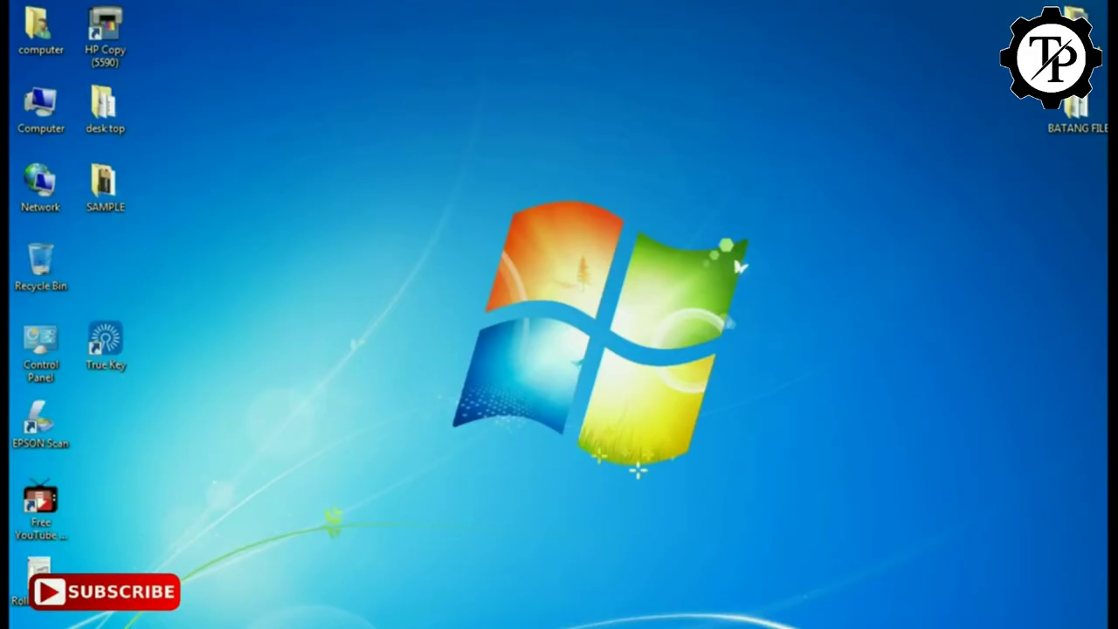
Switch to the REGULATED POWER SUPLY board window in EAGLE.
mouse_move(337, 498)
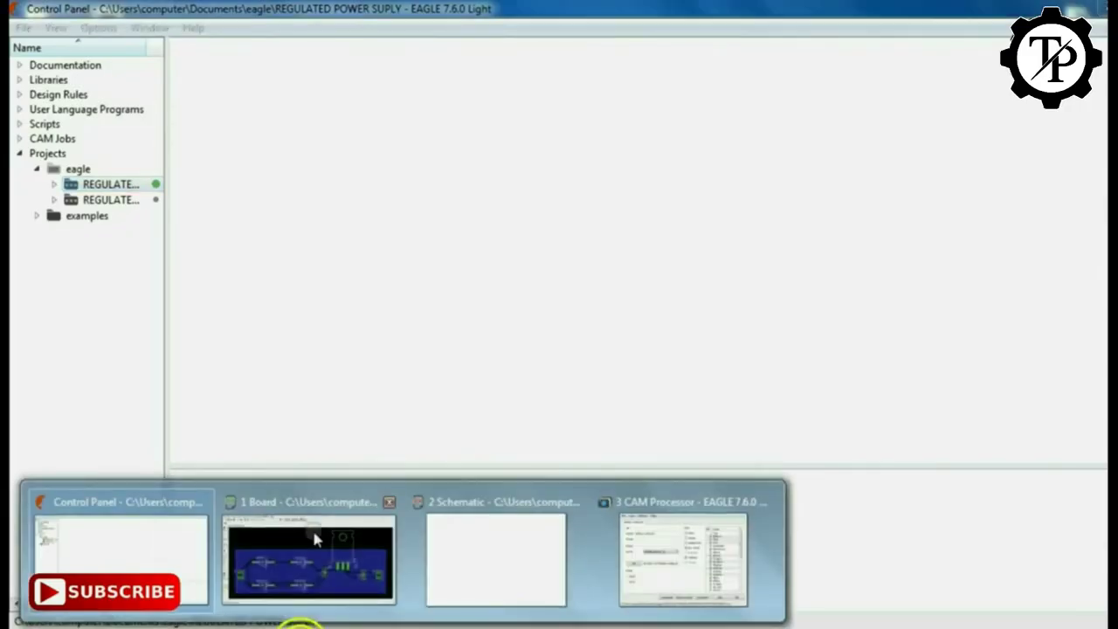
click(316, 540)
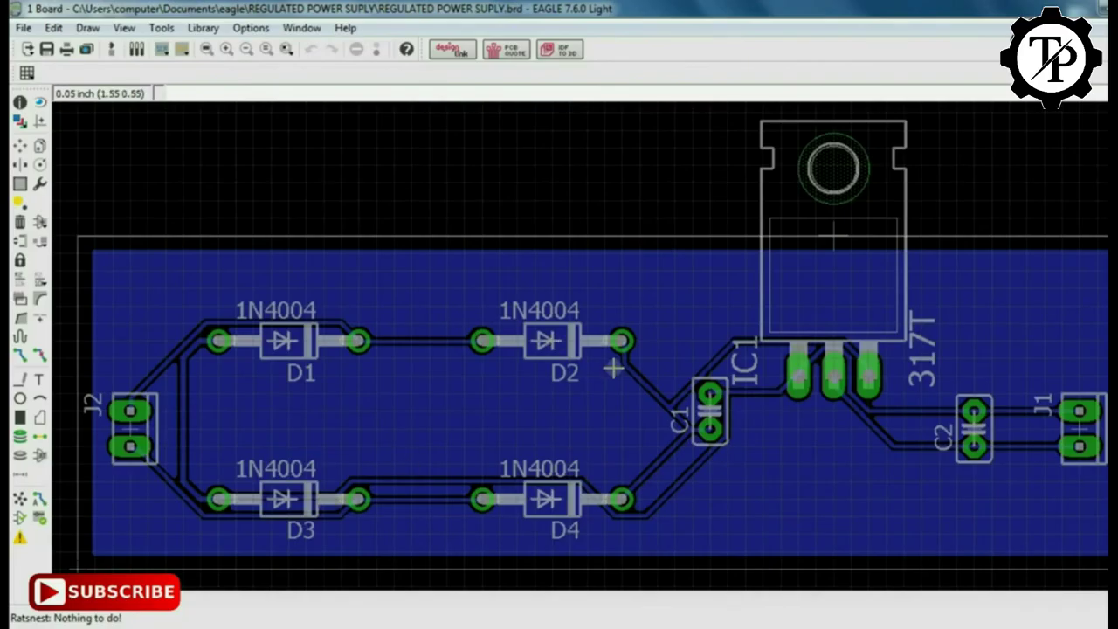
Open the CAM Processor for the regulated power supply board.
scroll(621, 367, down, 1)
click(95, 55)
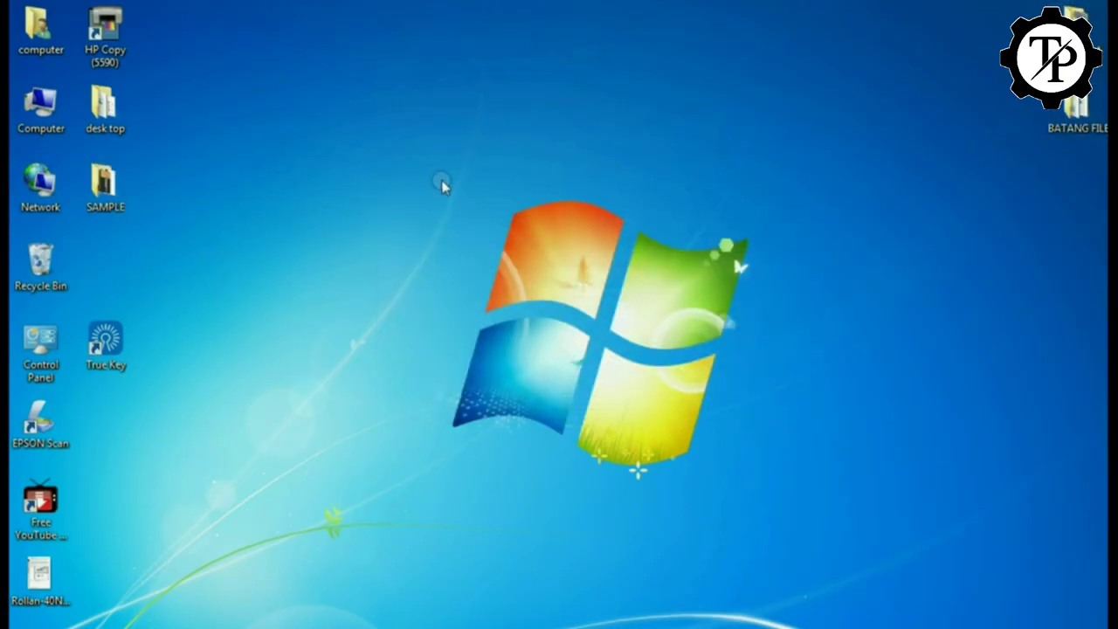
Create a new desktop folder named POWER SUPLY CKT for the output files.
right_click(442, 183)
mouse_move(610, 378)
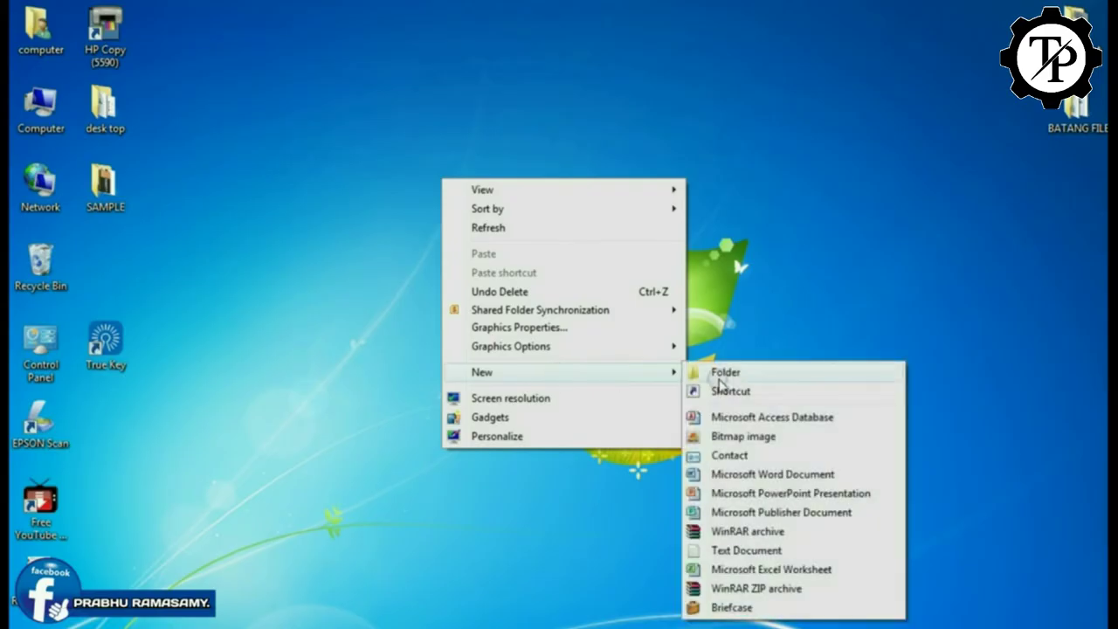
click(727, 372)
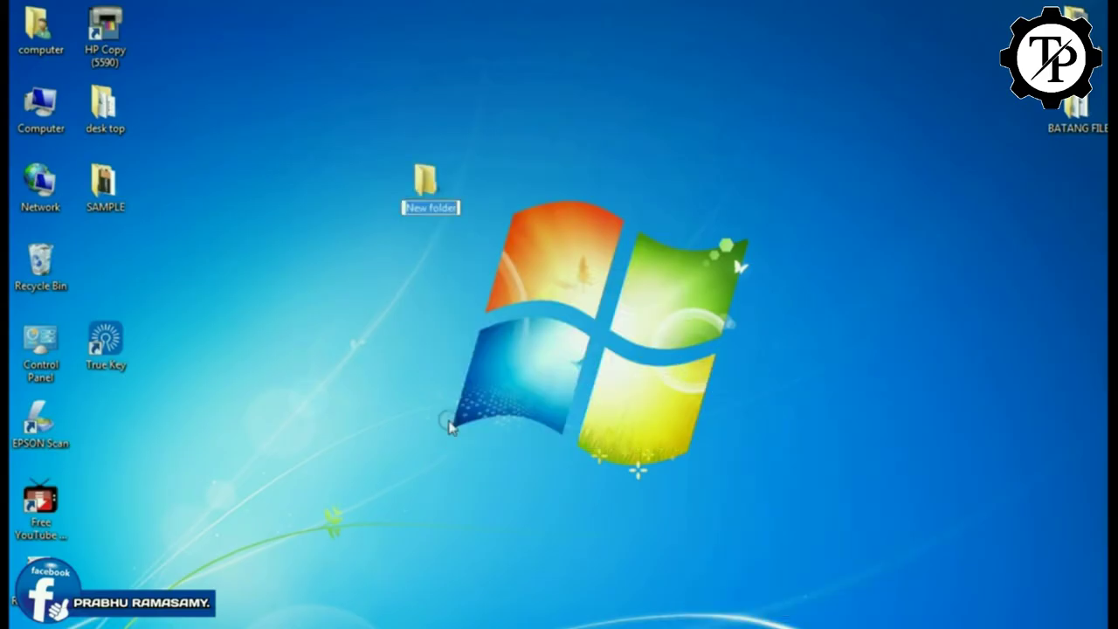
text(POWE)
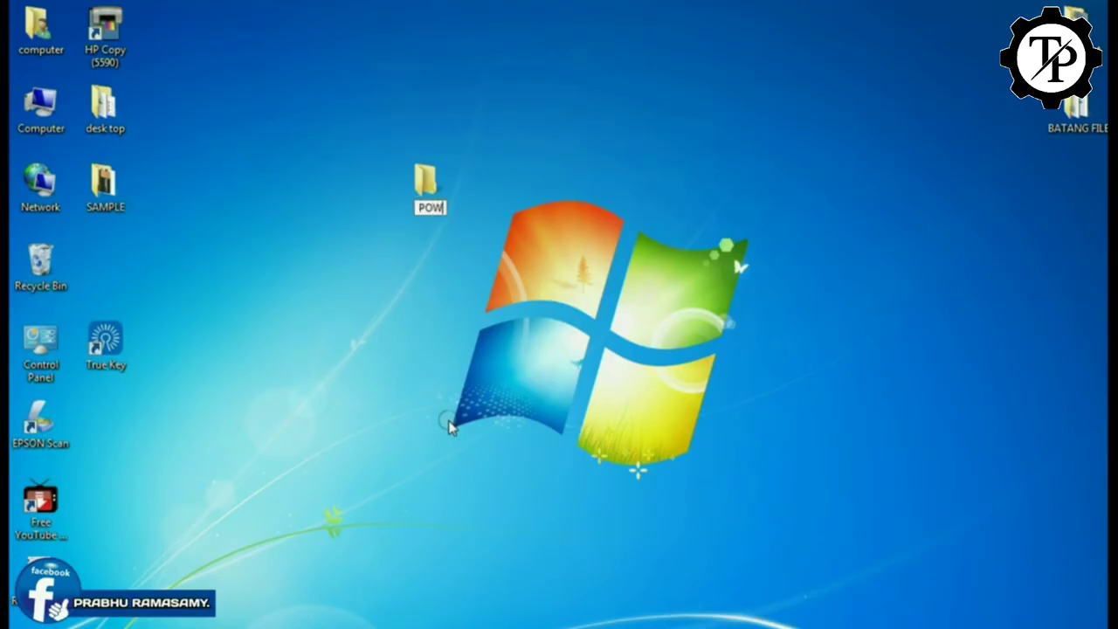
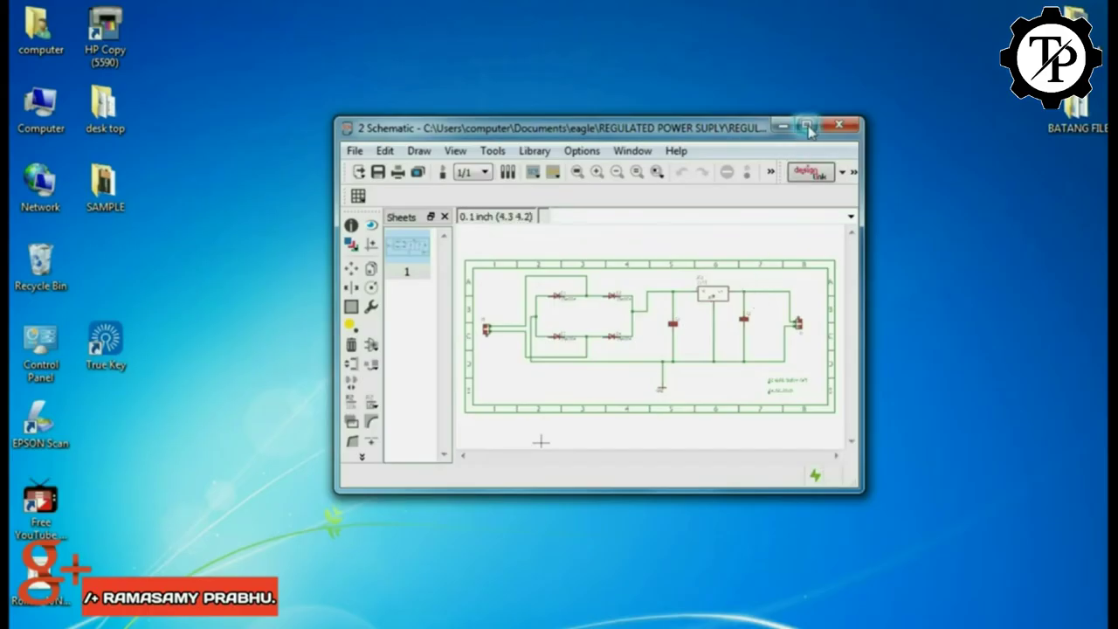
Return to the REGULATED POWER SUPLY board window and bring up the CAM Processor again.
click(784, 128)
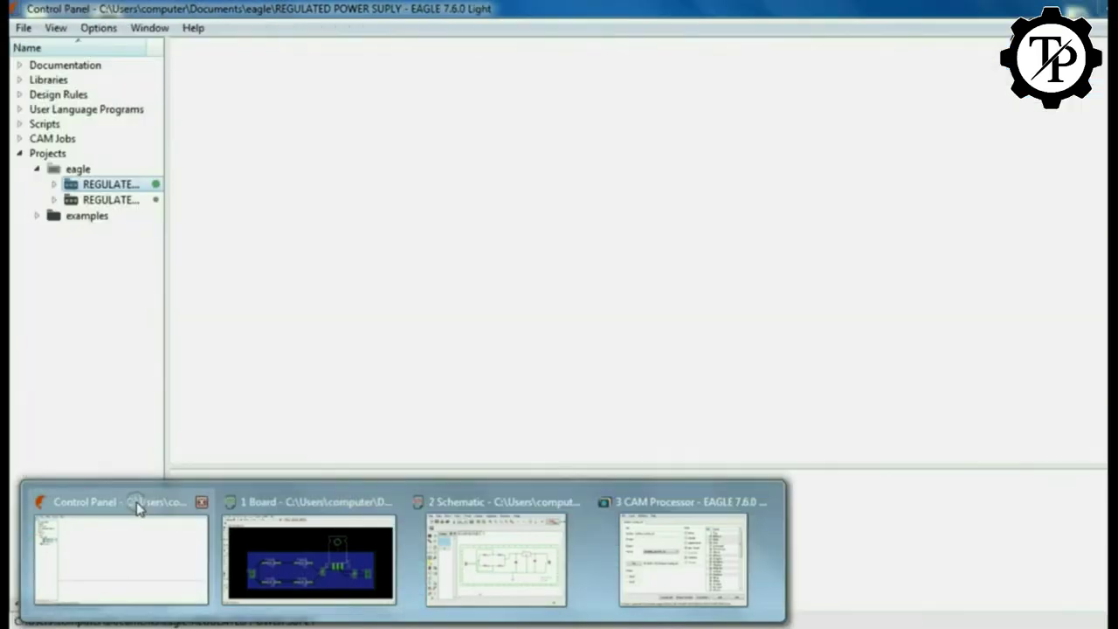
click(137, 502)
mouse_move(312, 624)
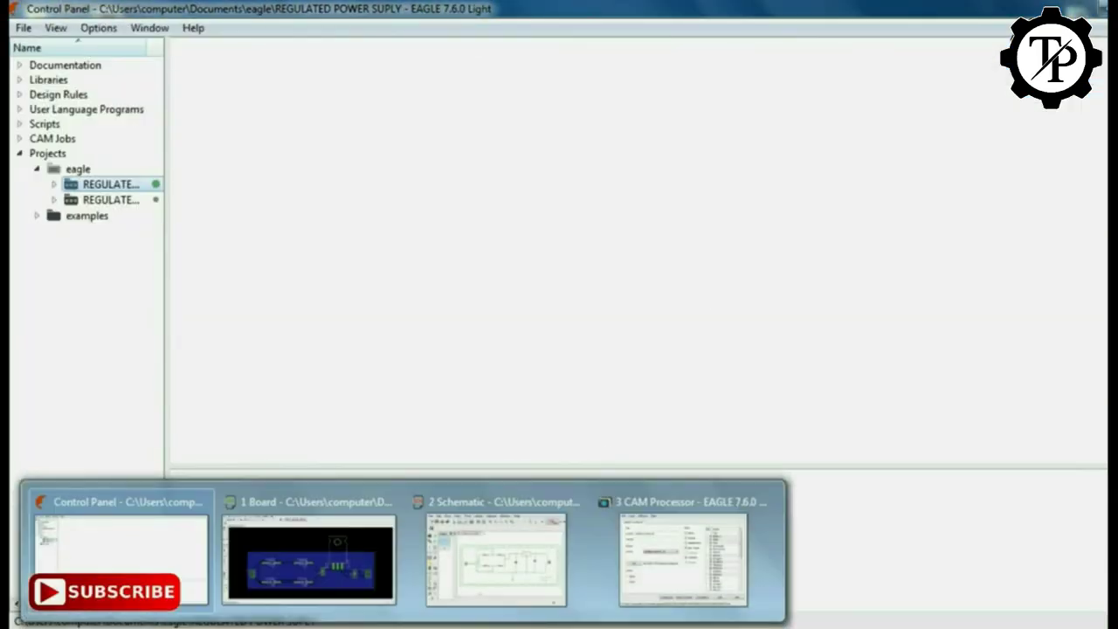
click(486, 499)
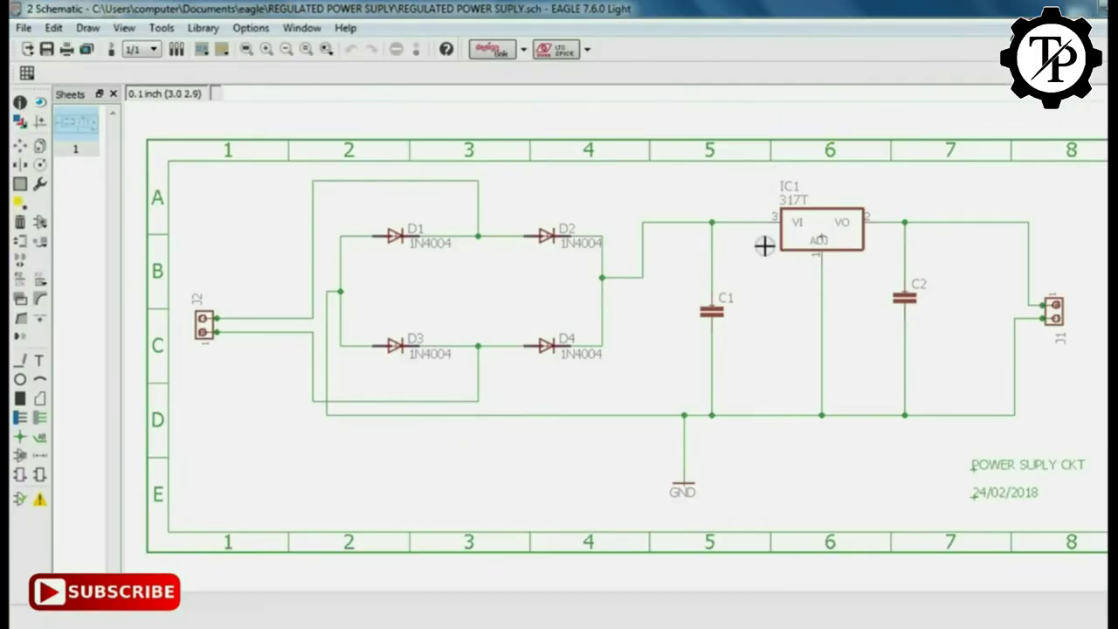
click(805, 125)
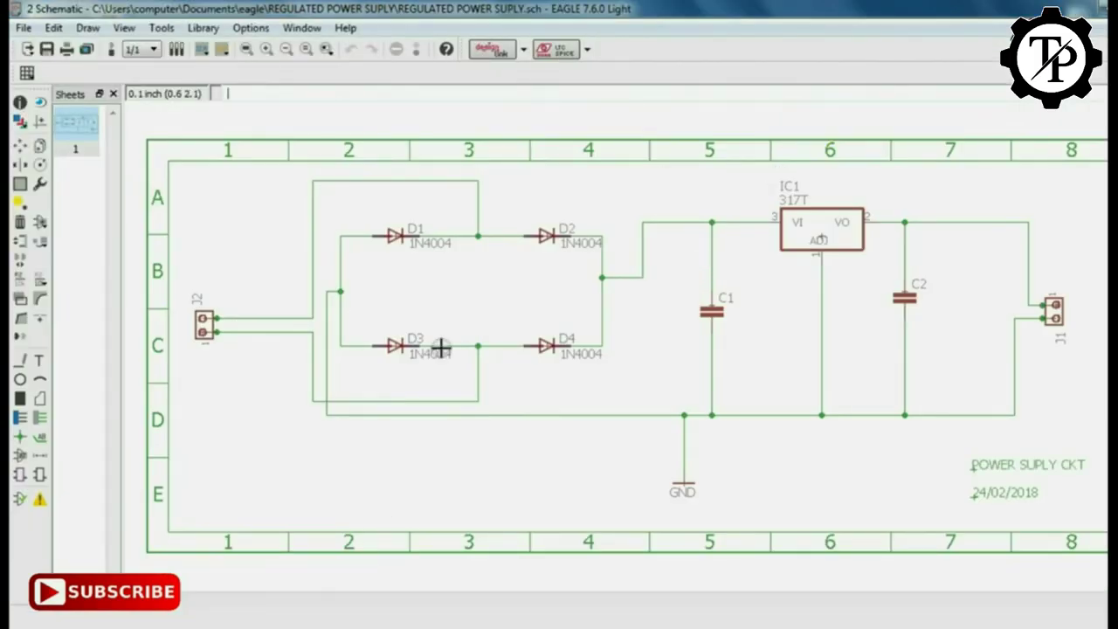
click(1055, 7)
mouse_move(313, 623)
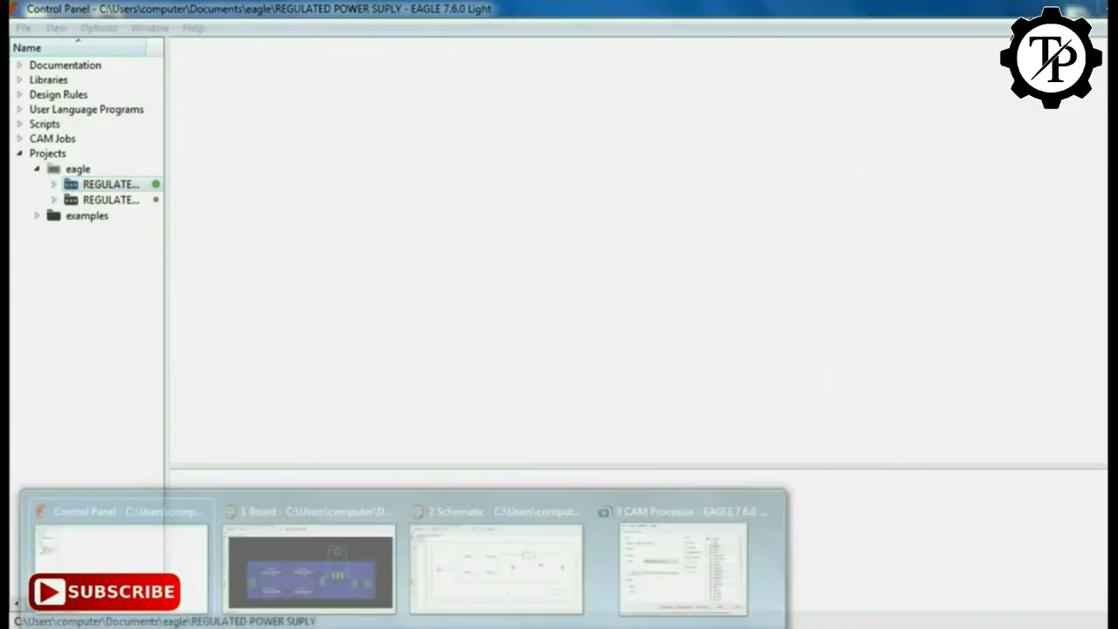
click(287, 491)
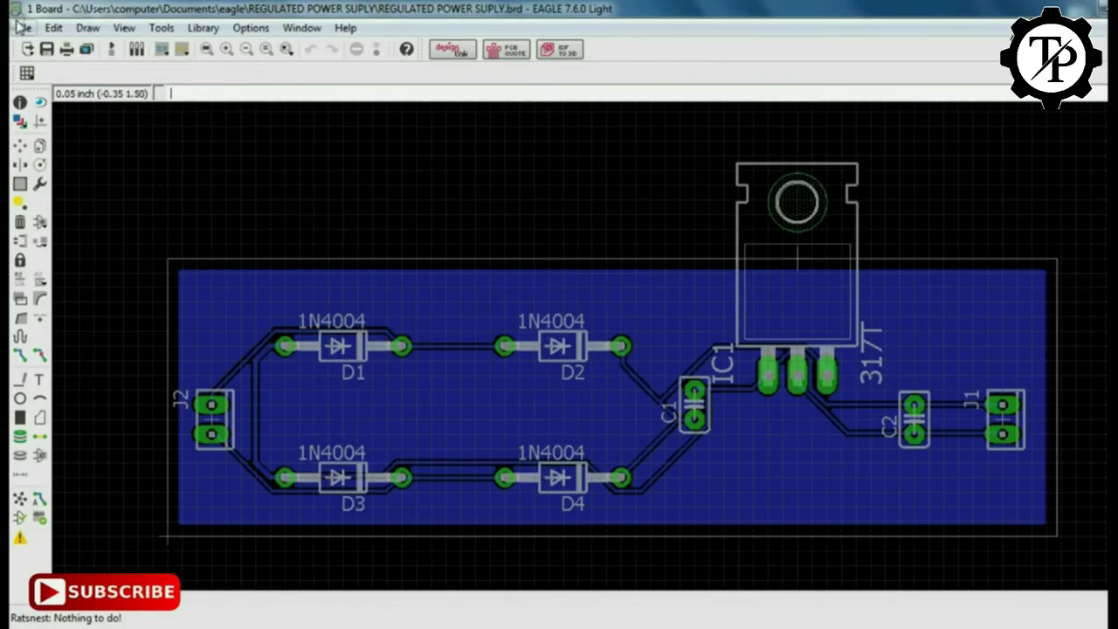
click(88, 50)
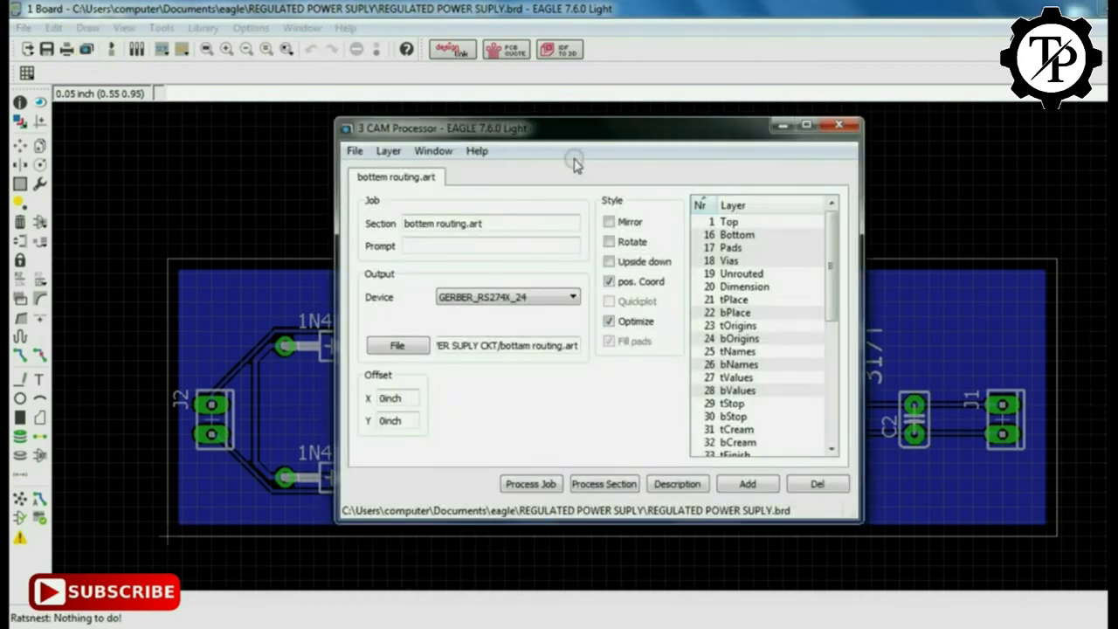
Name the CAM job section TOP SILK.ART.
drag(568, 129, 621, 124)
triple_click(544, 218)
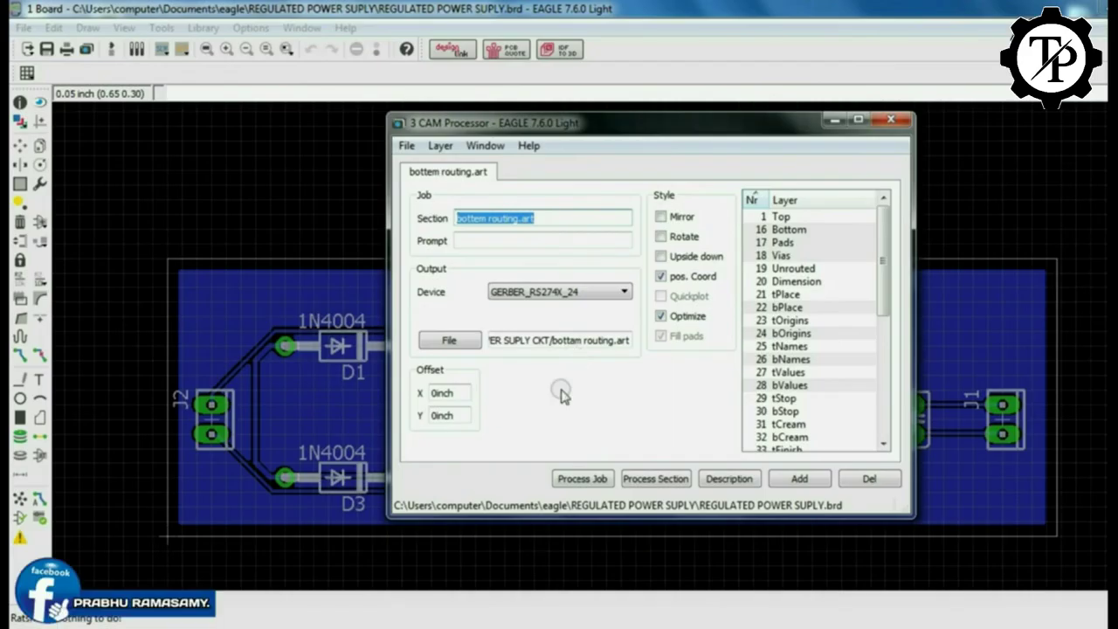
text(TOP SILK.ART)
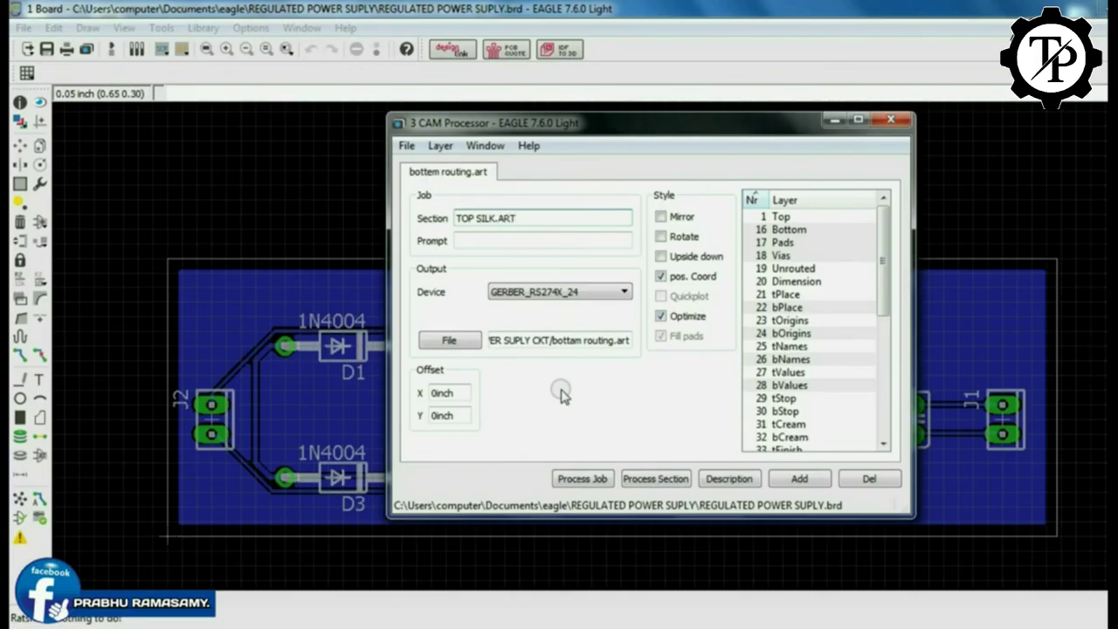
Choose GERBER_RS274X_24 as the output device for the top silk section.
click(624, 292)
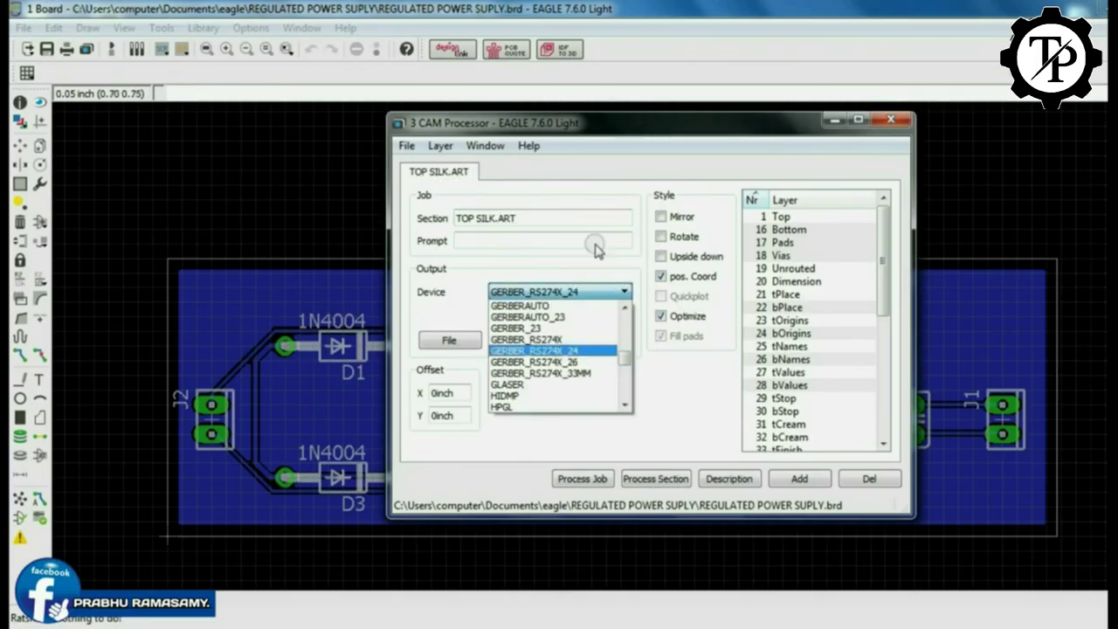
scroll(591, 392, down, 8)
scroll(591, 392, up, 8)
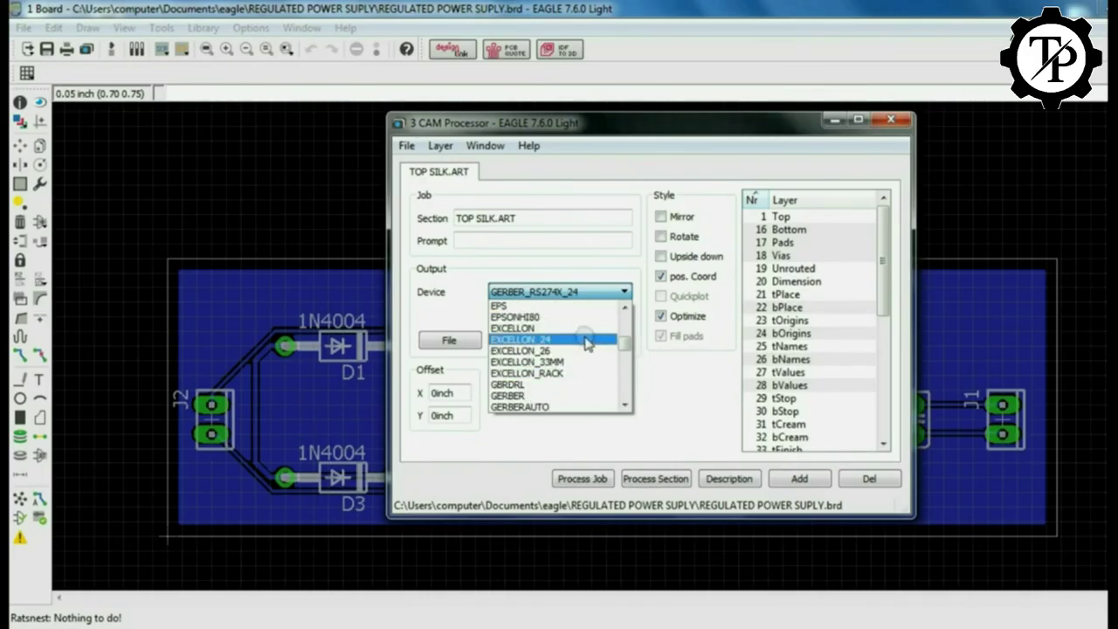
scroll(586, 353, down, 3)
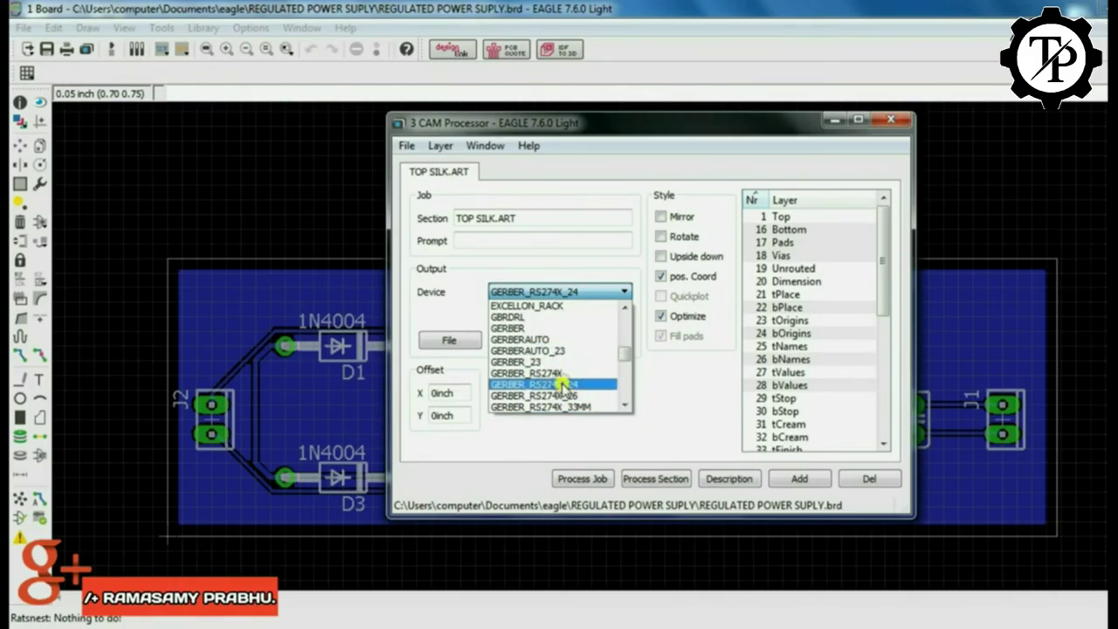
click(565, 385)
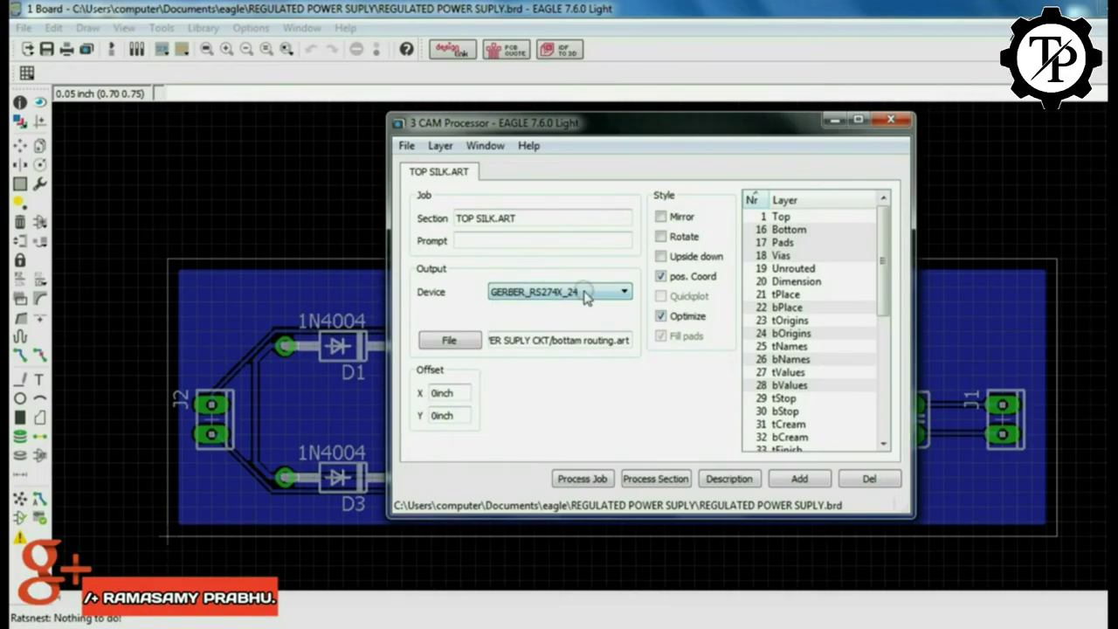
Set the section's output file to TOP SILK.ART in the POWER SUPLY CKT folder.
click(453, 340)
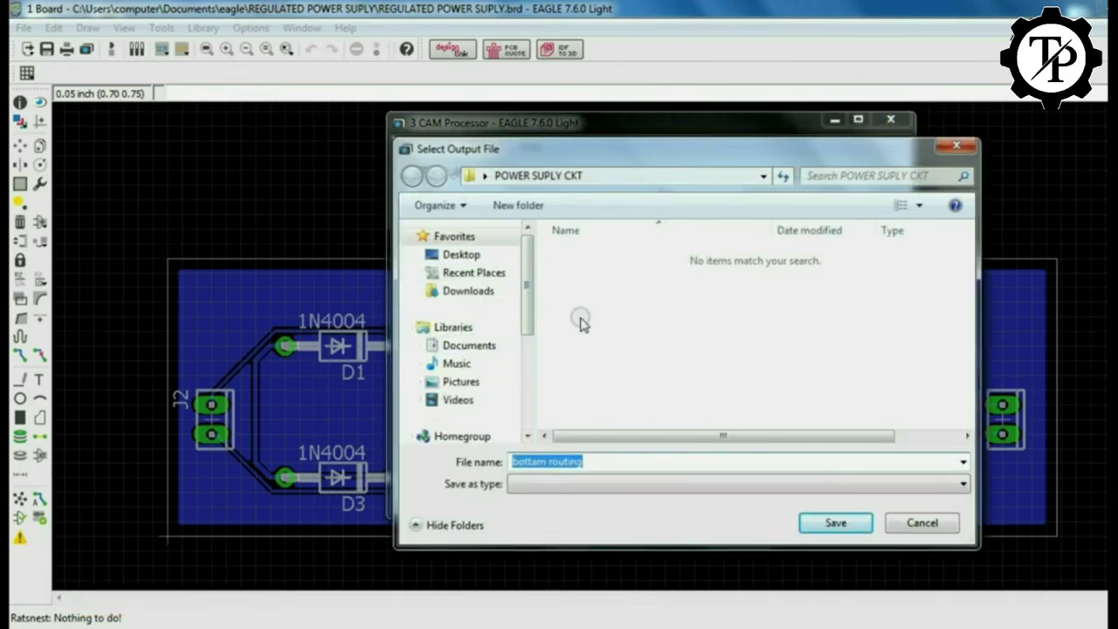
click(592, 461)
key(ctrl+a)
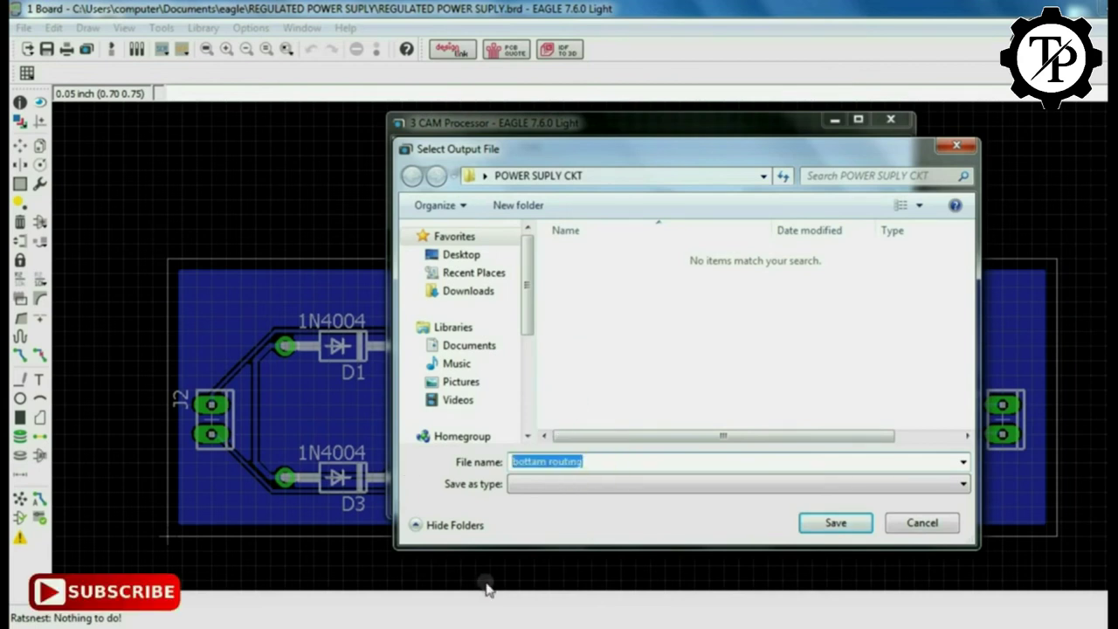
text(TOP SILK.ART)
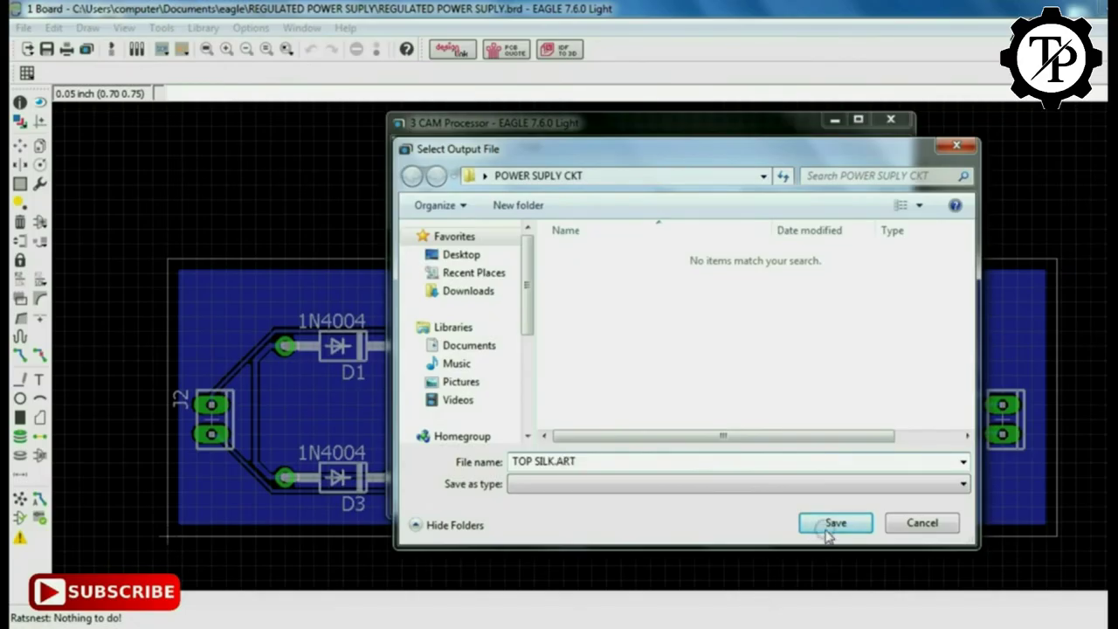
click(826, 526)
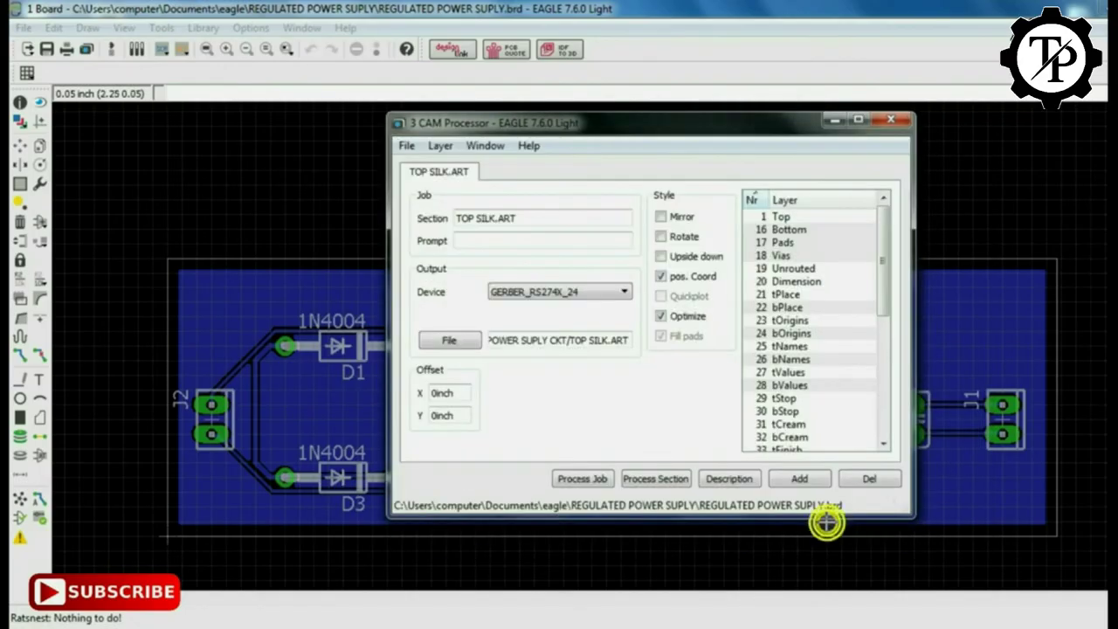
Include layers 1 Top, 21 tPlace and 23 tOrigins in the output and exclude 16 Bottom, 22 bPlace and 24 bOrigins.
click(782, 218)
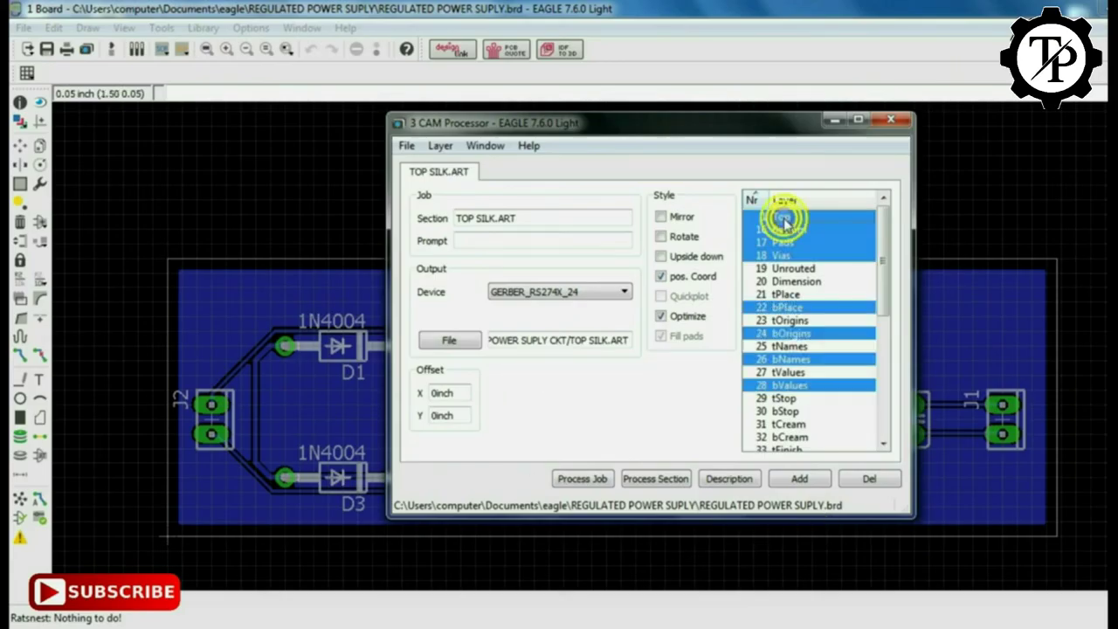
click(779, 231)
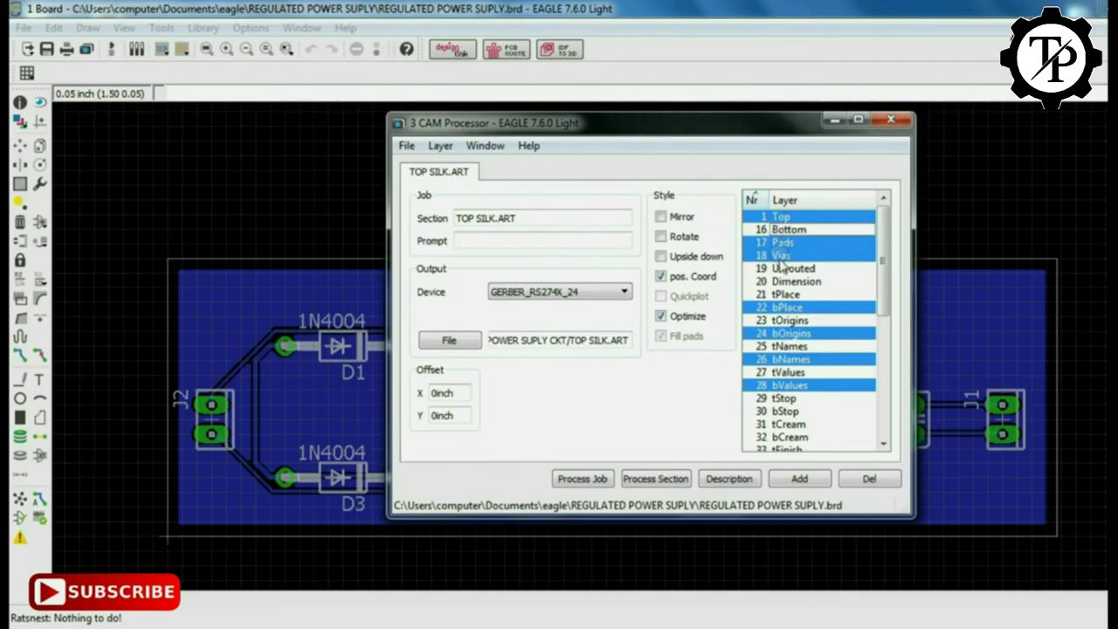
click(790, 309)
click(786, 294)
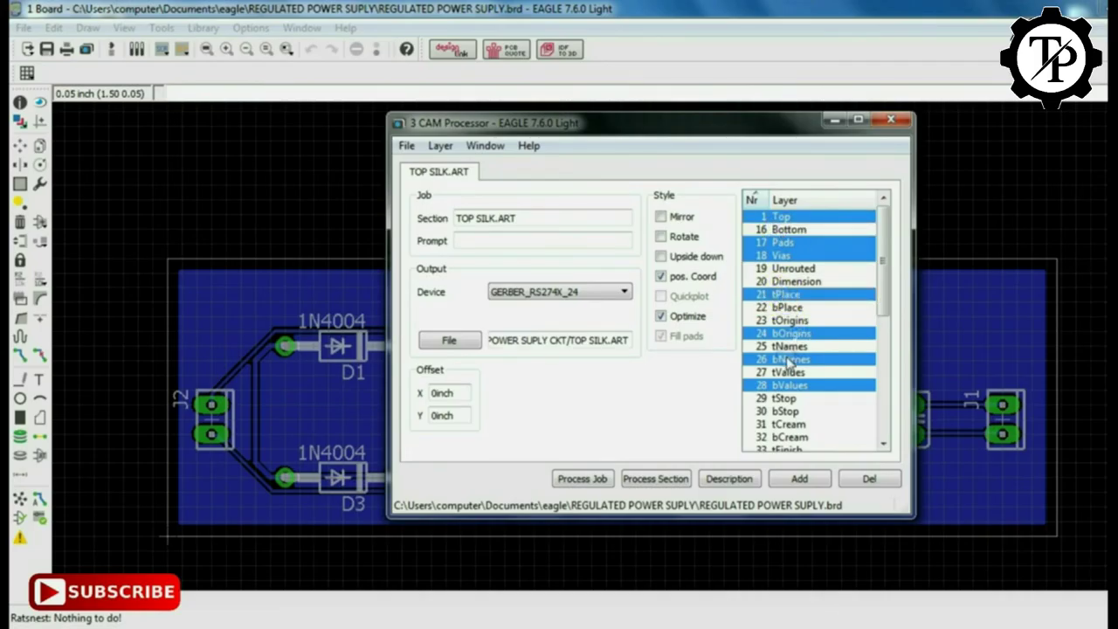
click(781, 333)
click(786, 321)
Include layers 25 tNames and 27 tValues in the output and exclude 26 bNames and 28 bValues.
click(784, 345)
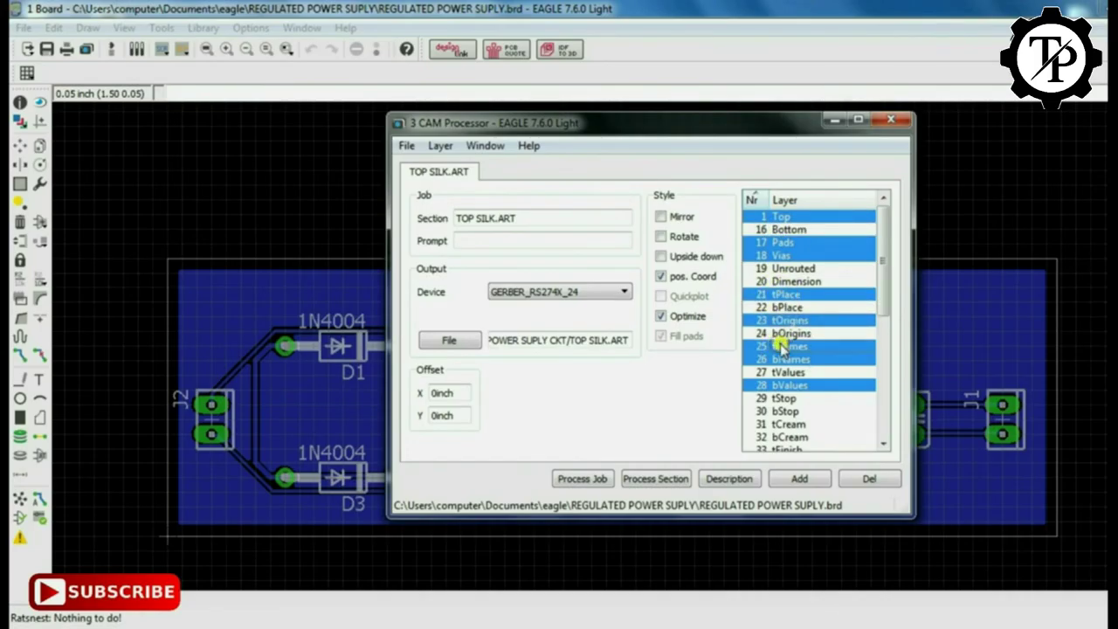
click(780, 358)
click(780, 372)
click(777, 386)
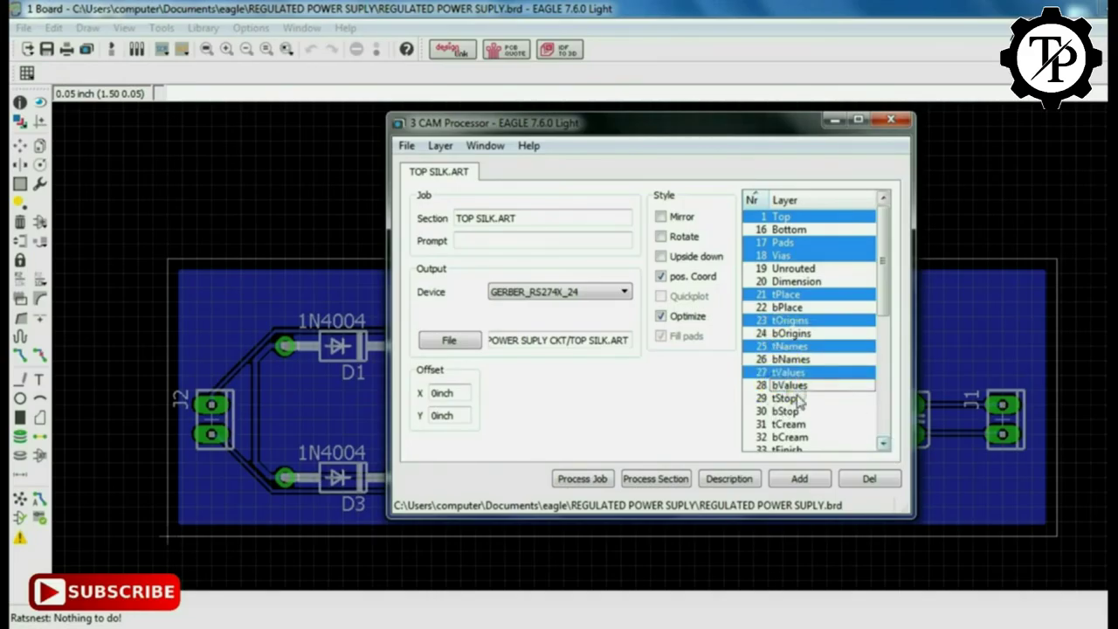
click(789, 398)
click(789, 399)
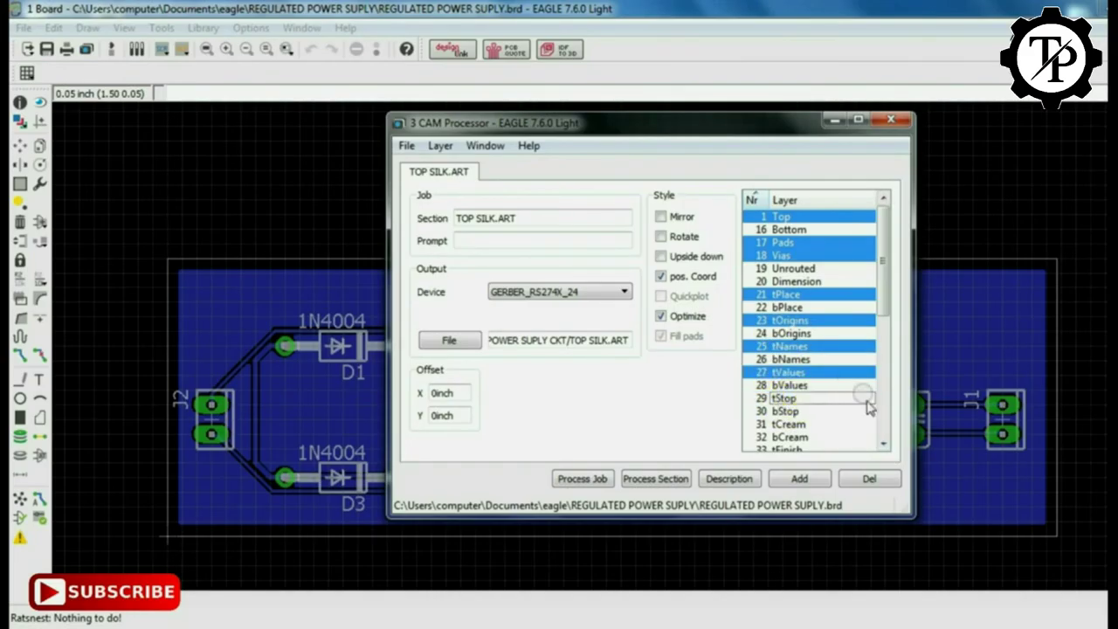
Include layer 37 tTest in the output and process the TOP SILK.ART job.
click(886, 446)
click(886, 445)
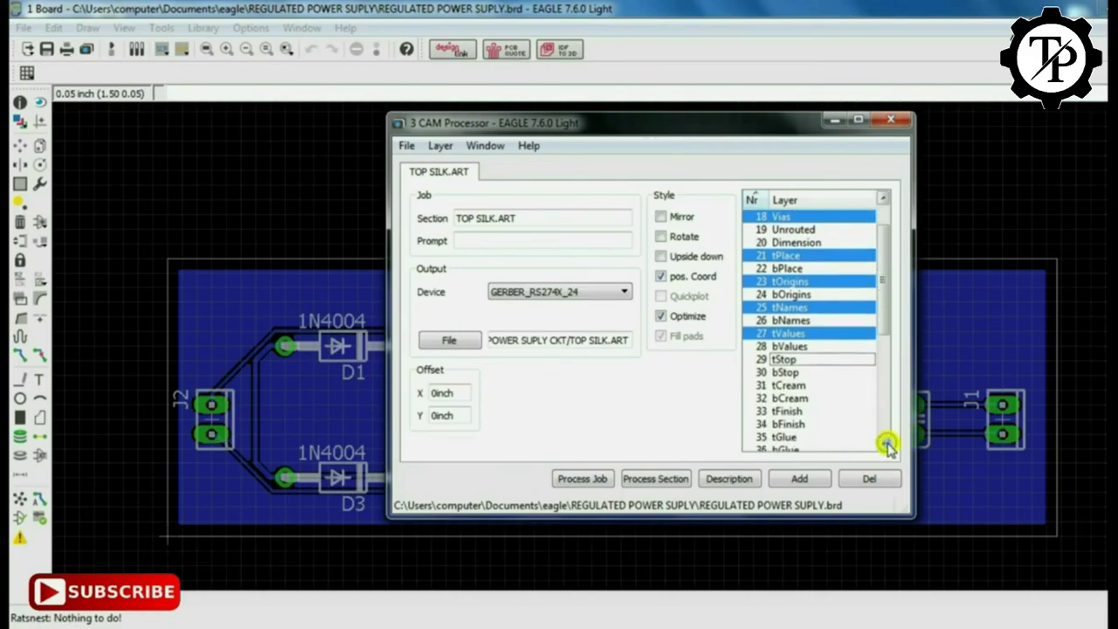
click(885, 445)
click(802, 424)
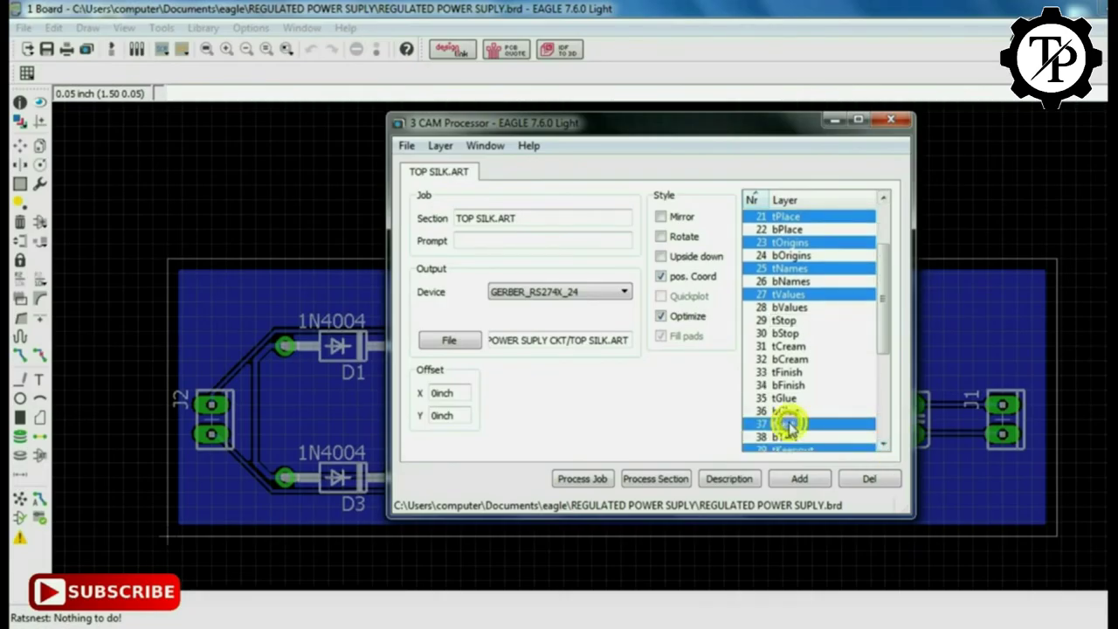
drag(884, 320, 895, 248)
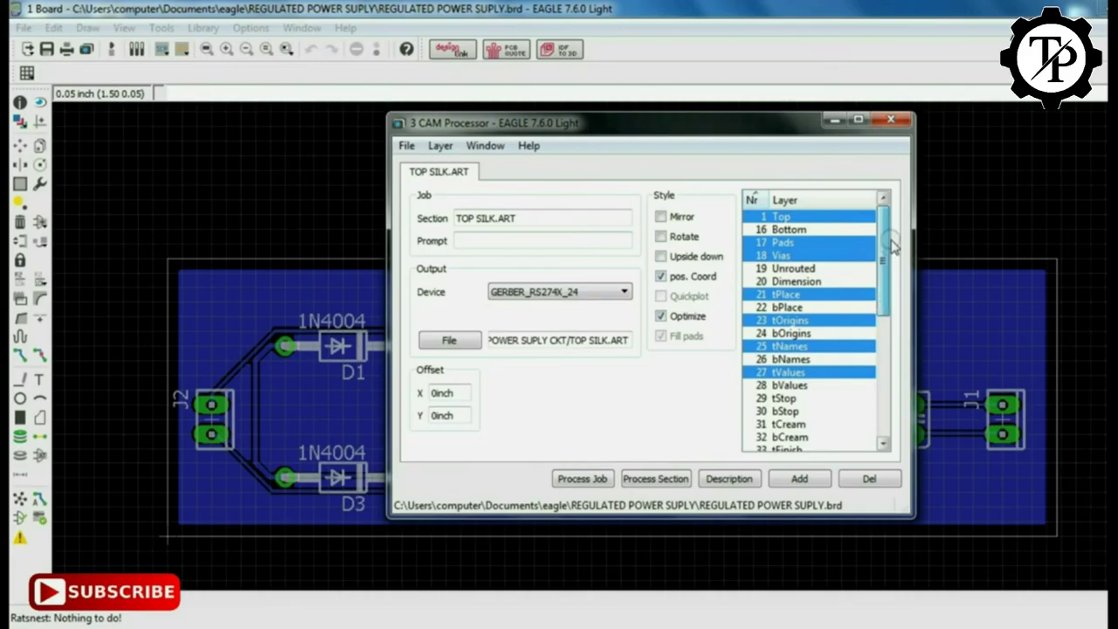
click(582, 478)
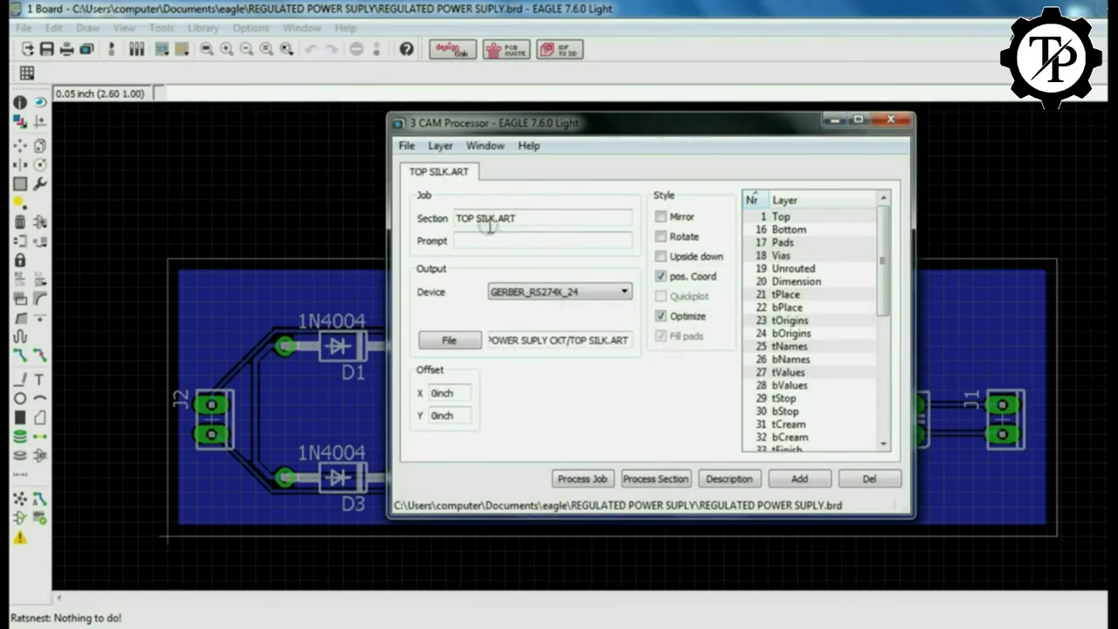
Rename the section BOTTOM ROUT.ART and exclude layers 51 tDocu, 49 Reference and 48 Document from the output.
triple_click(530, 218)
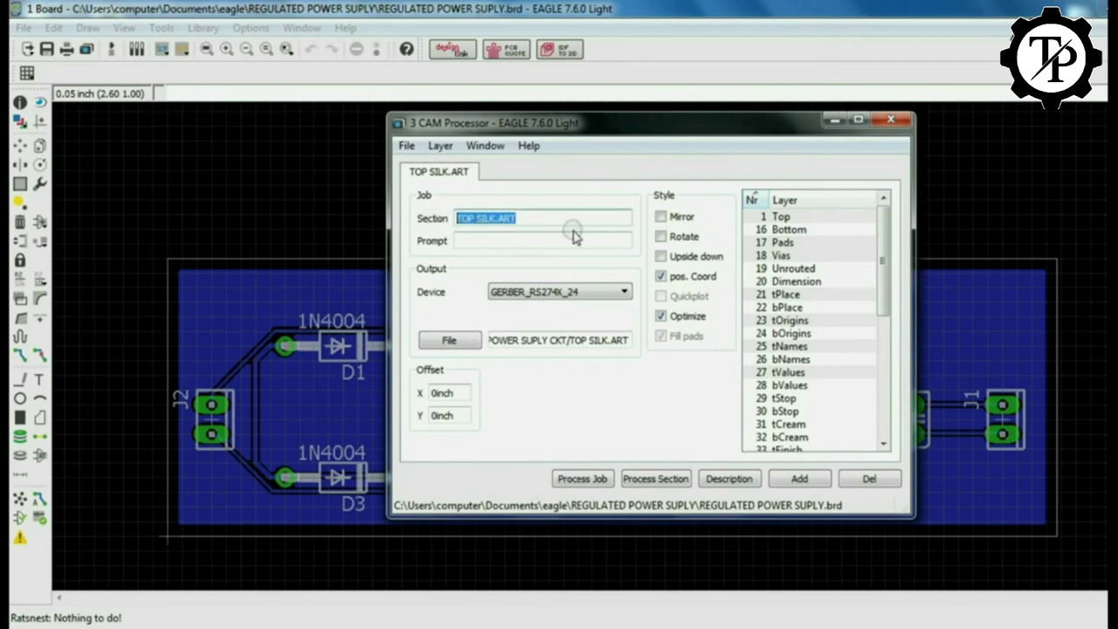
text(BOTTOM)
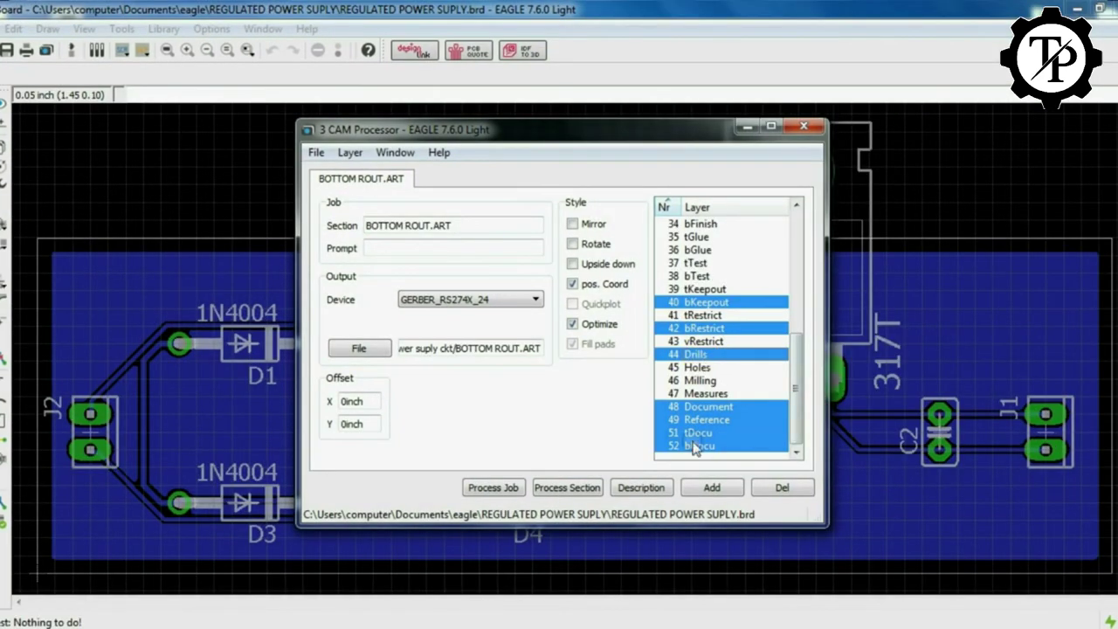
click(694, 432)
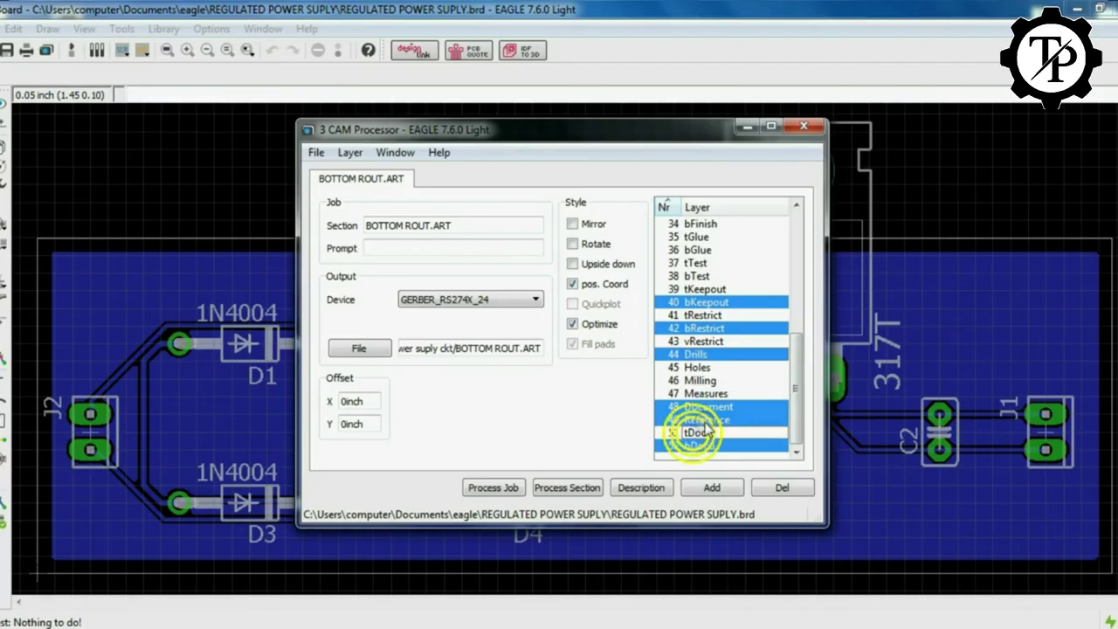
click(698, 419)
click(706, 406)
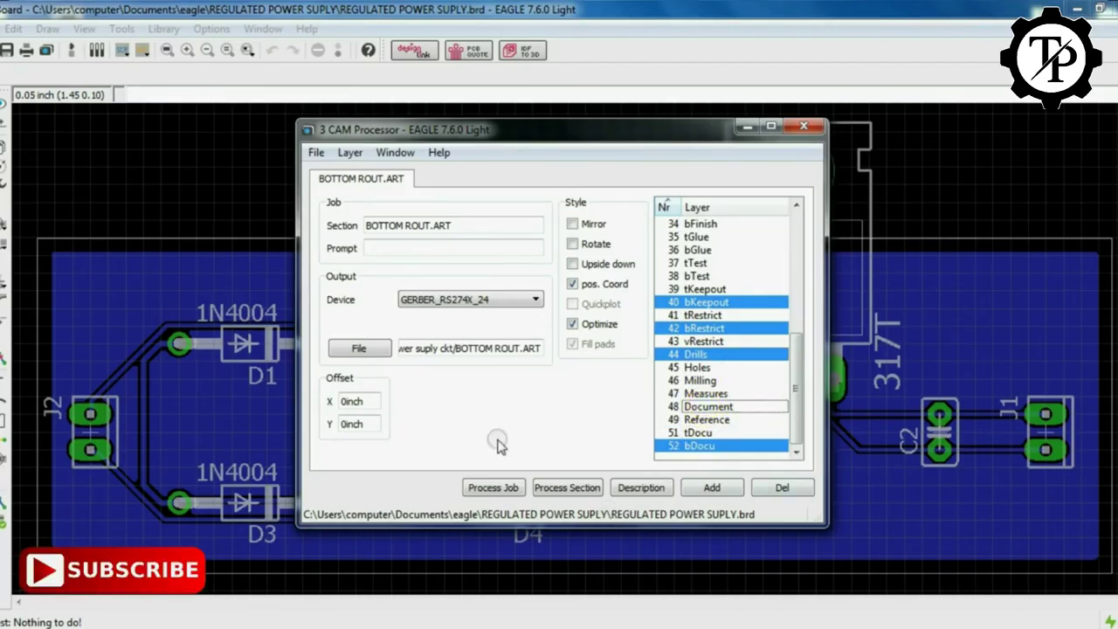
Process the BOTTOM ROUT.ART job and accept its layer warnings.
click(489, 488)
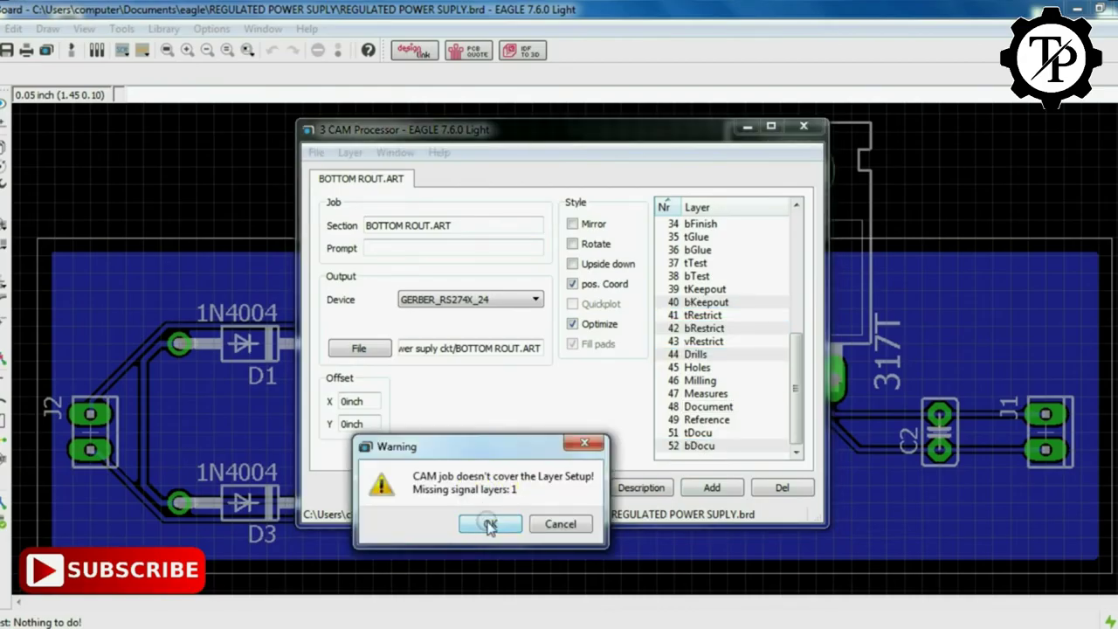
click(491, 522)
click(450, 540)
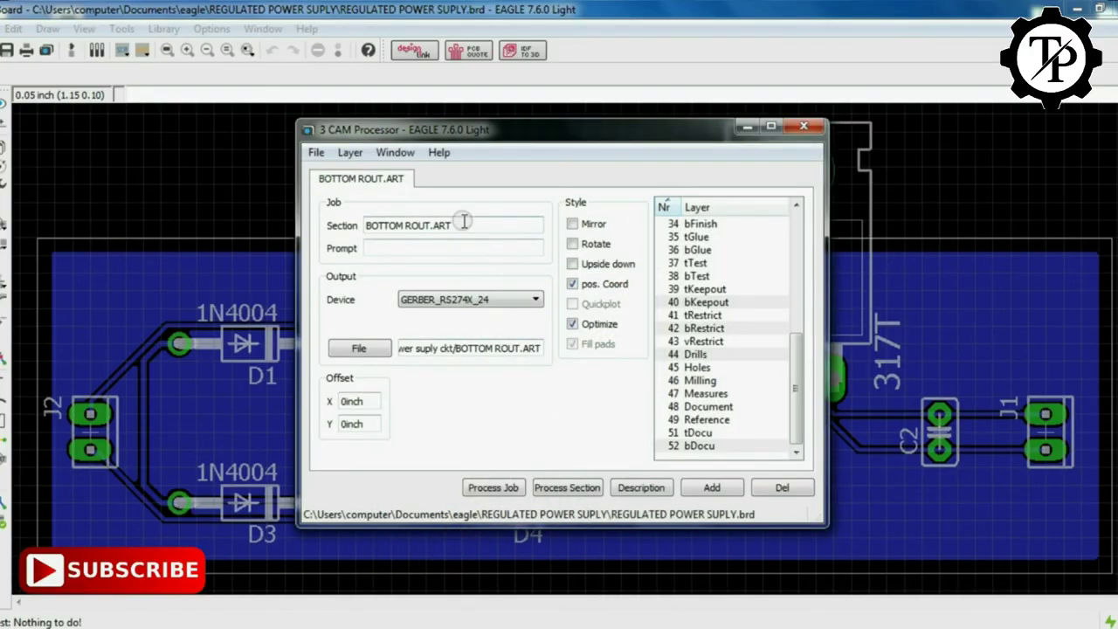
Name the section BOTTOM ROUT.ART, with layer 44 Drills included and layers 51 tDocu, 49 Reference and 48 Document excluded.
drag(461, 225, 279, 233)
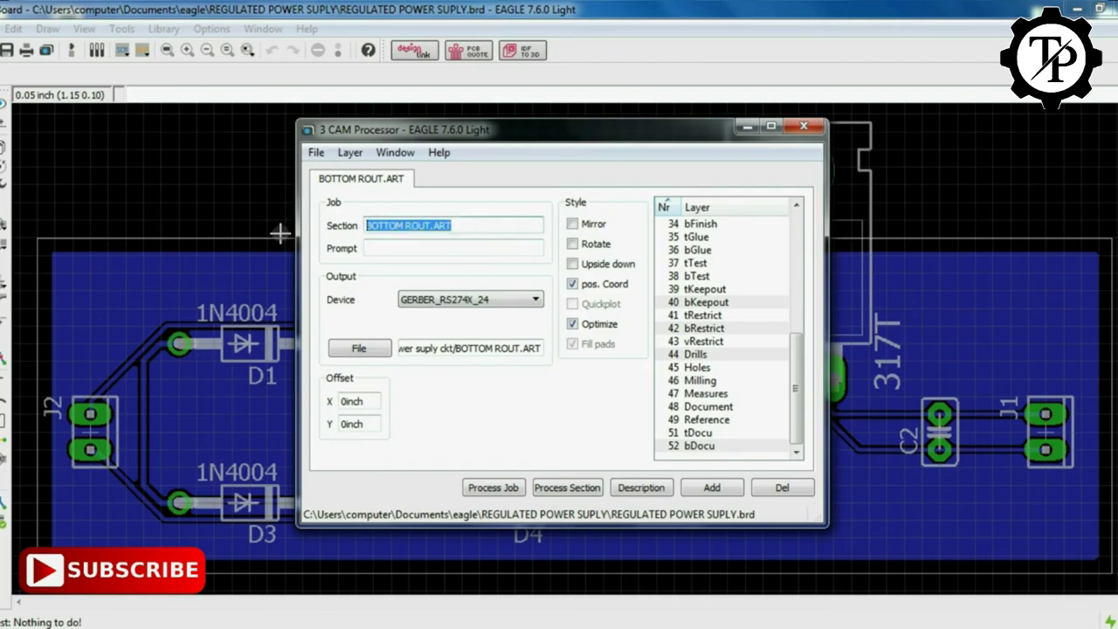
text(B)
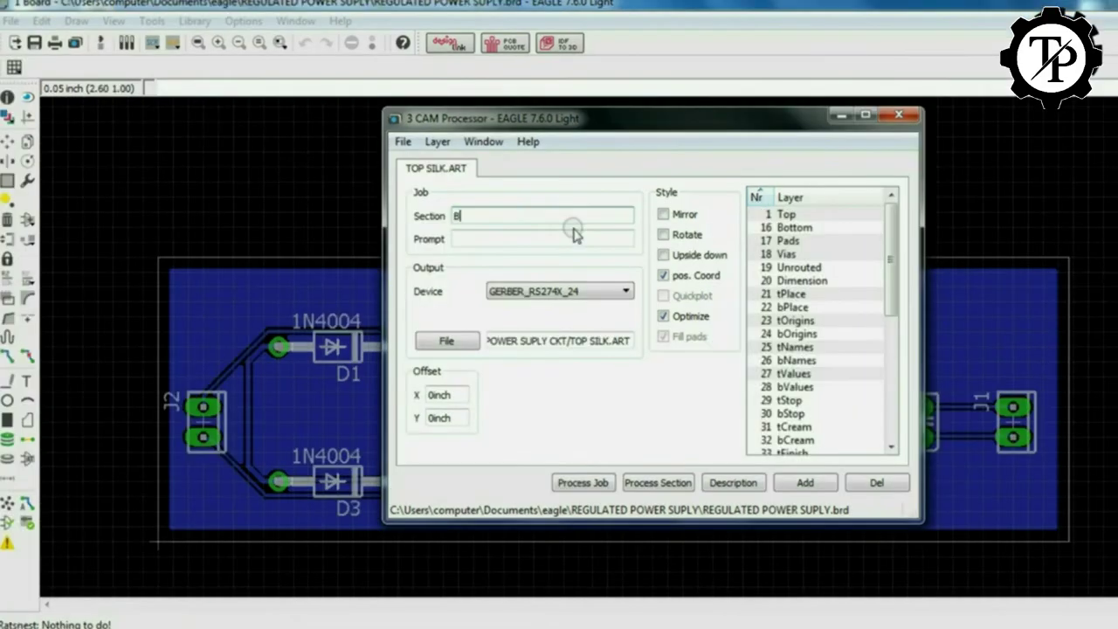
text(O)
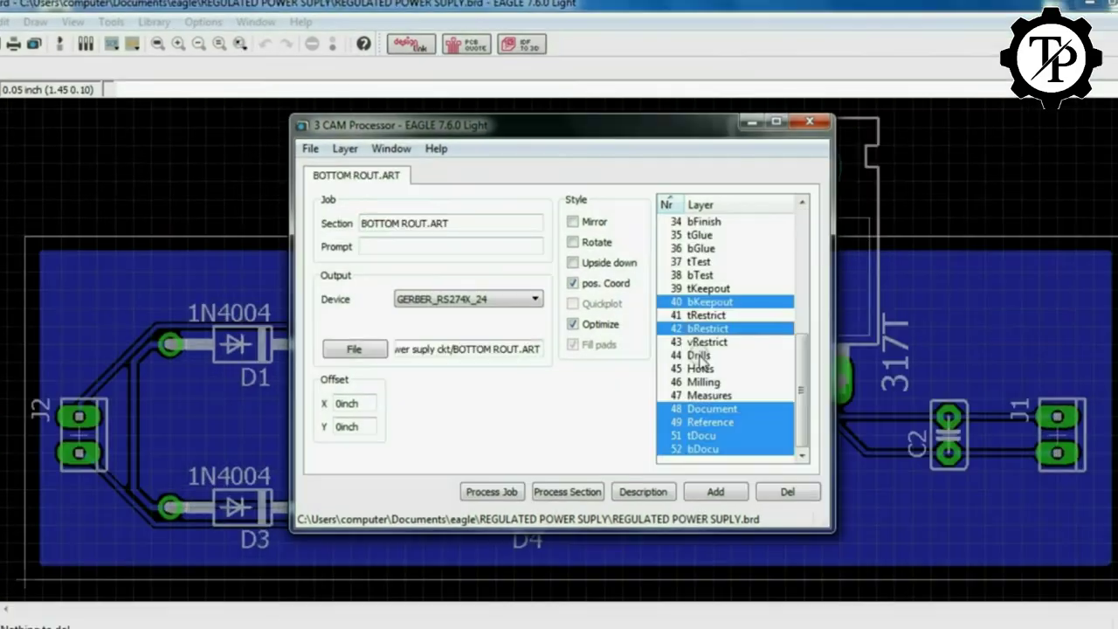
click(699, 436)
click(704, 422)
click(704, 409)
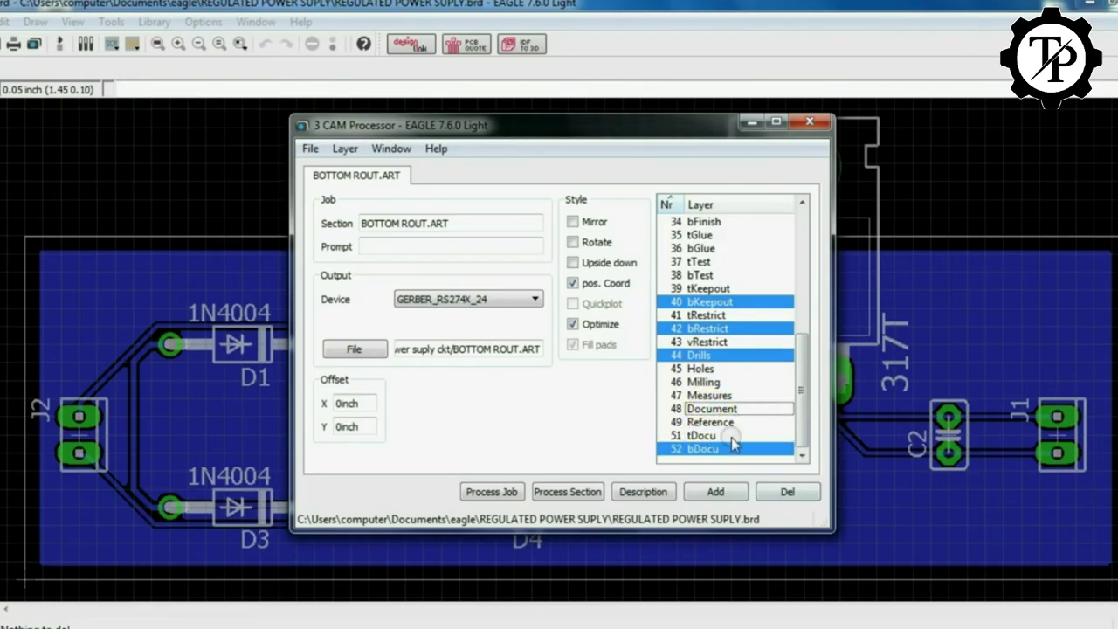
Process the bottom routing job, accepting output with Drills active and Holes inactive.
click(487, 494)
click(489, 527)
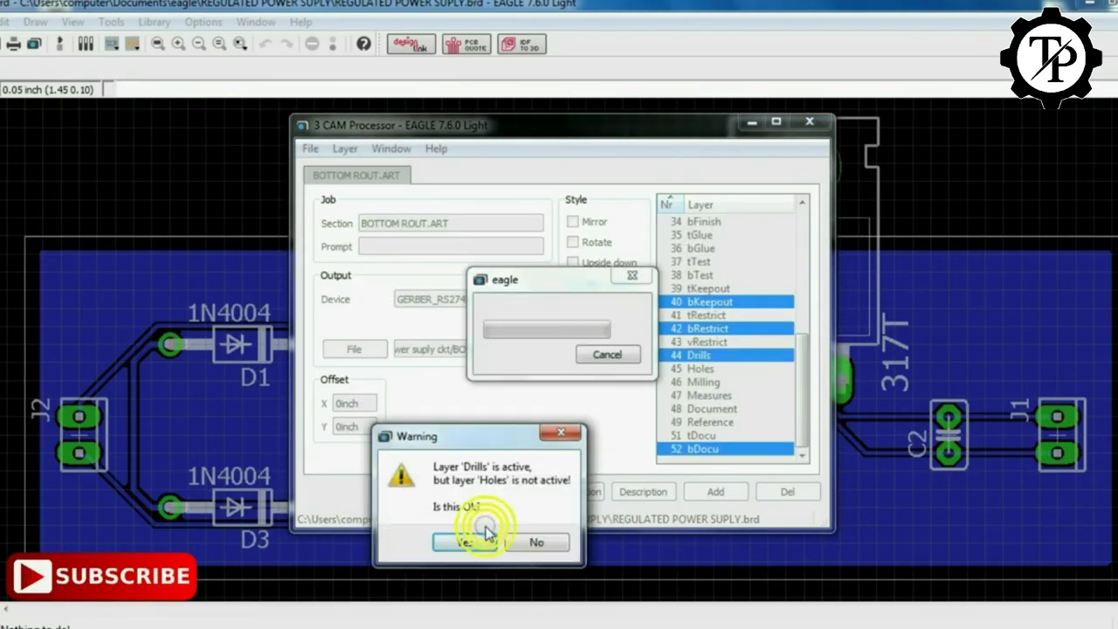
click(446, 544)
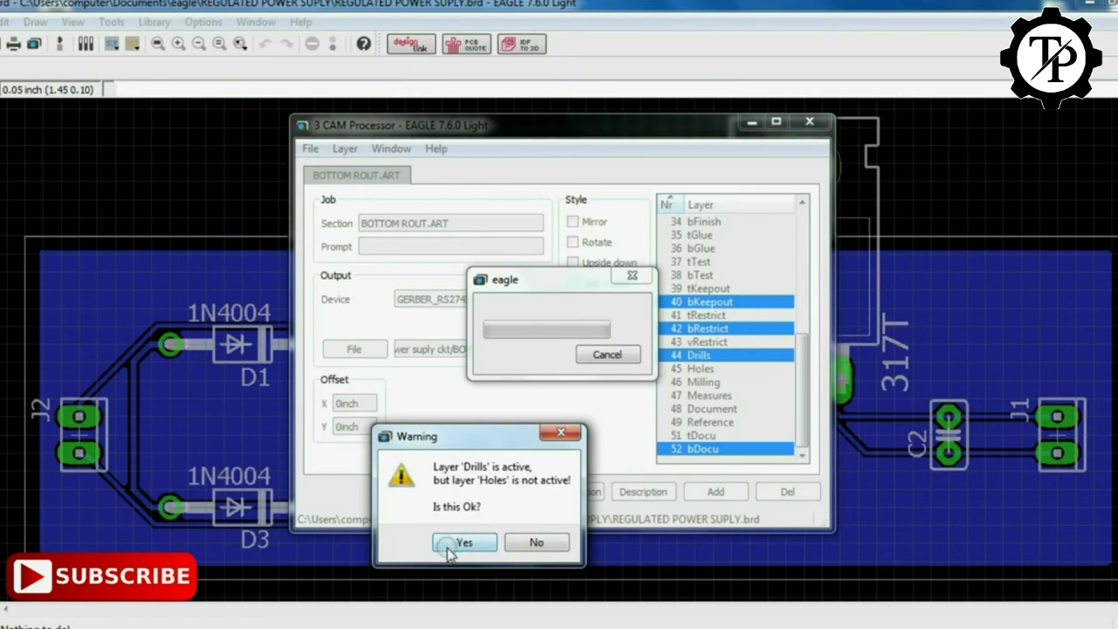
click(610, 345)
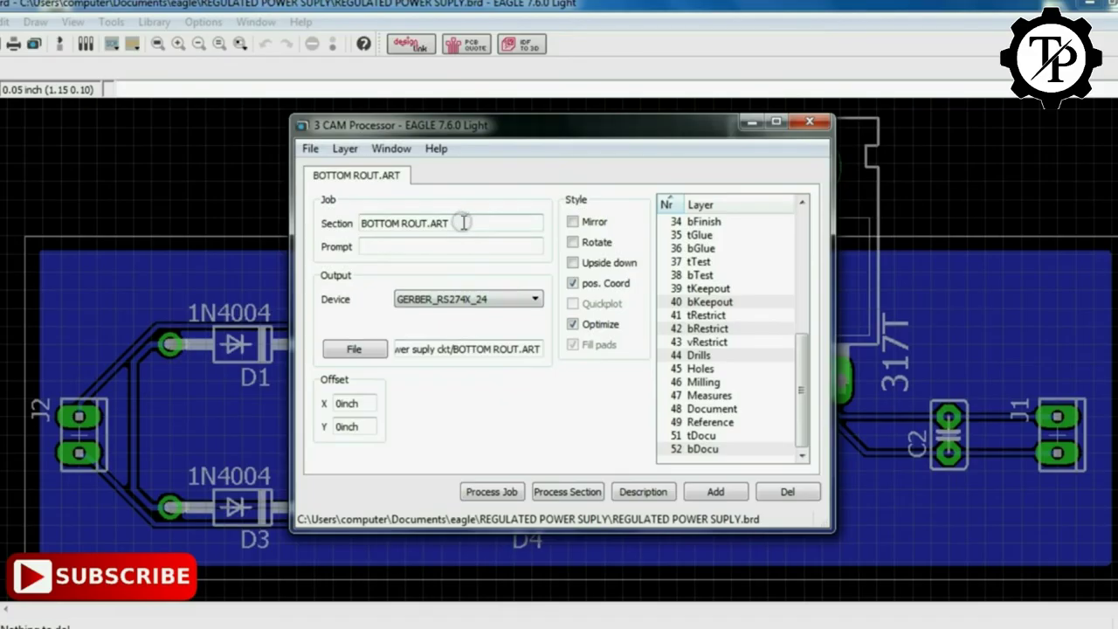
Name the section BOTTEM MASK.ART and exclude layers 16 Bottom, 17 Pads, 18 Vias and 22 bPlace from the output.
drag(462, 223, 273, 230)
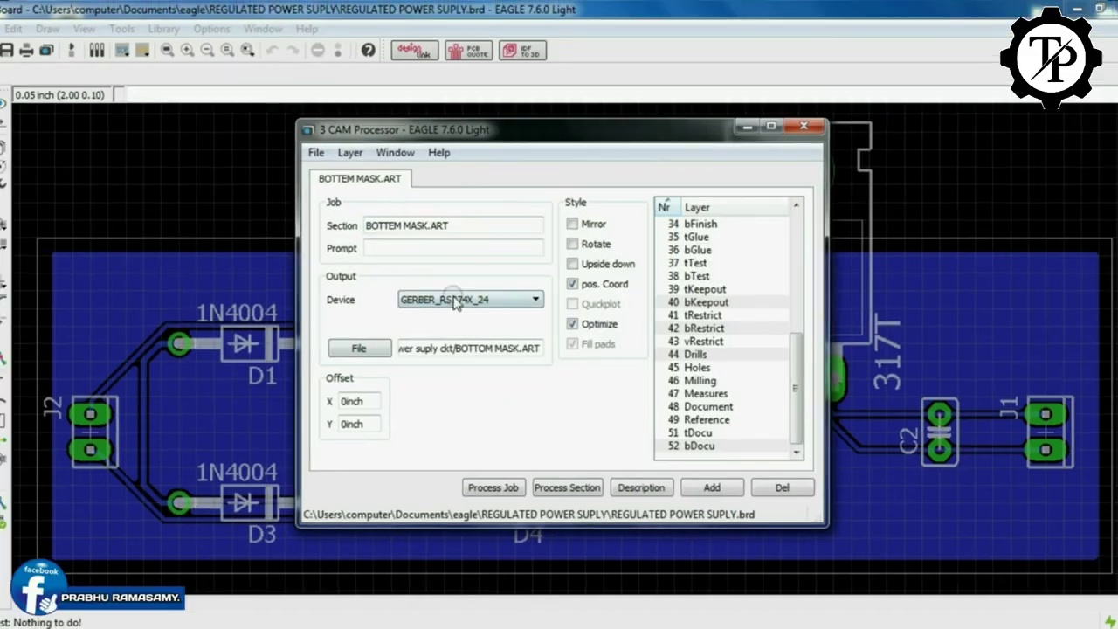
drag(793, 374, 788, 249)
click(698, 236)
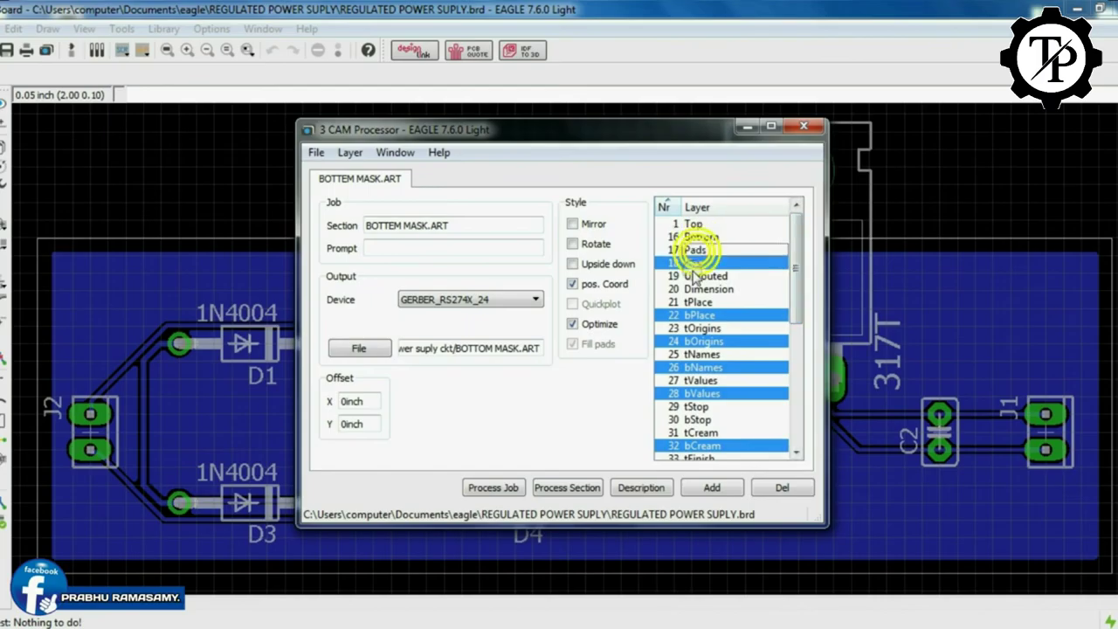
click(698, 250)
click(701, 262)
click(701, 316)
text(OUT)
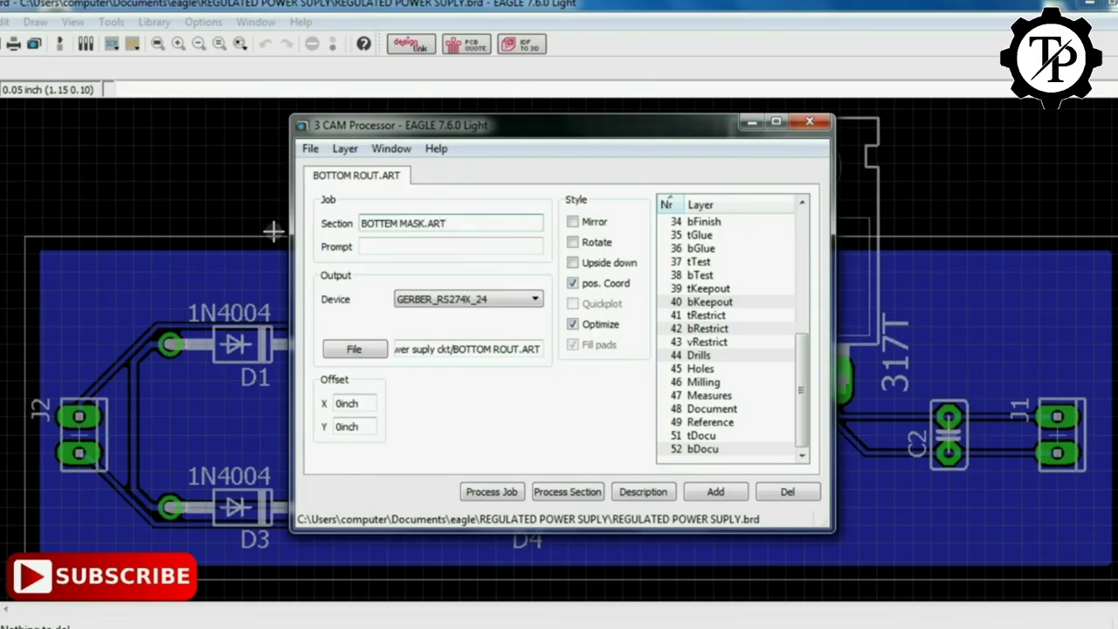
Set the section's output file to BOTTOM MASK.ART in the power suply ckt folder.
click(359, 349)
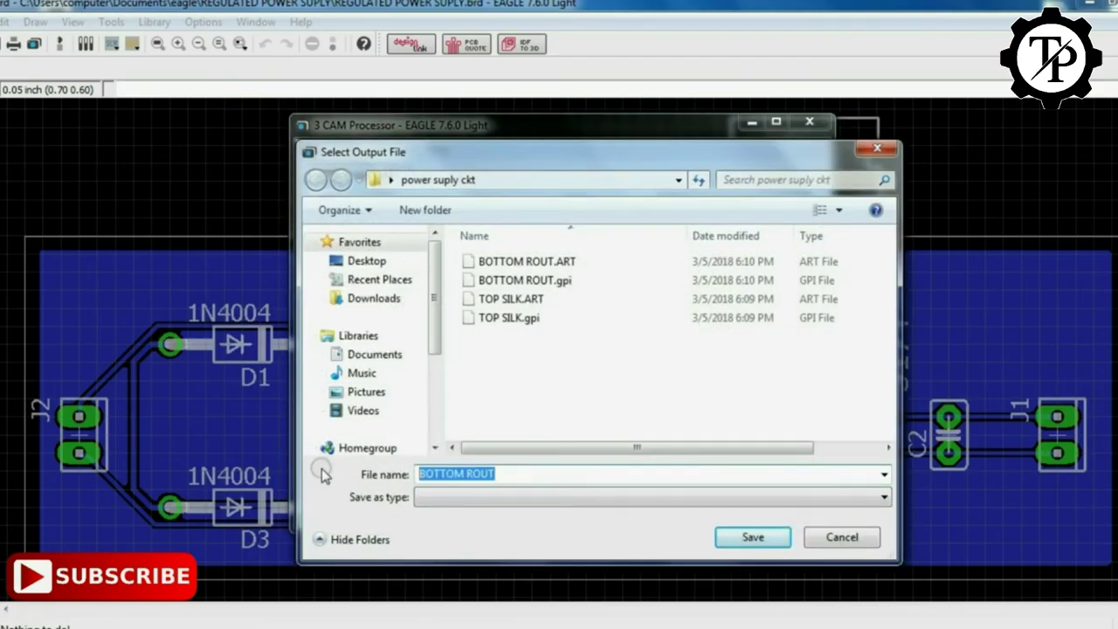
text(BOTTOM)
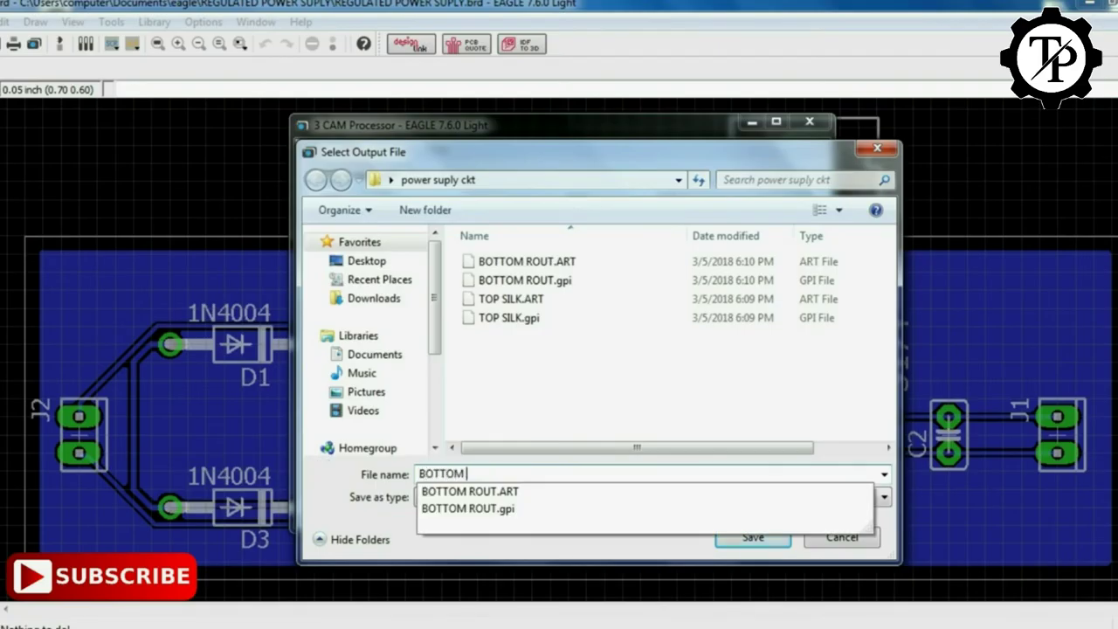
text( MA)
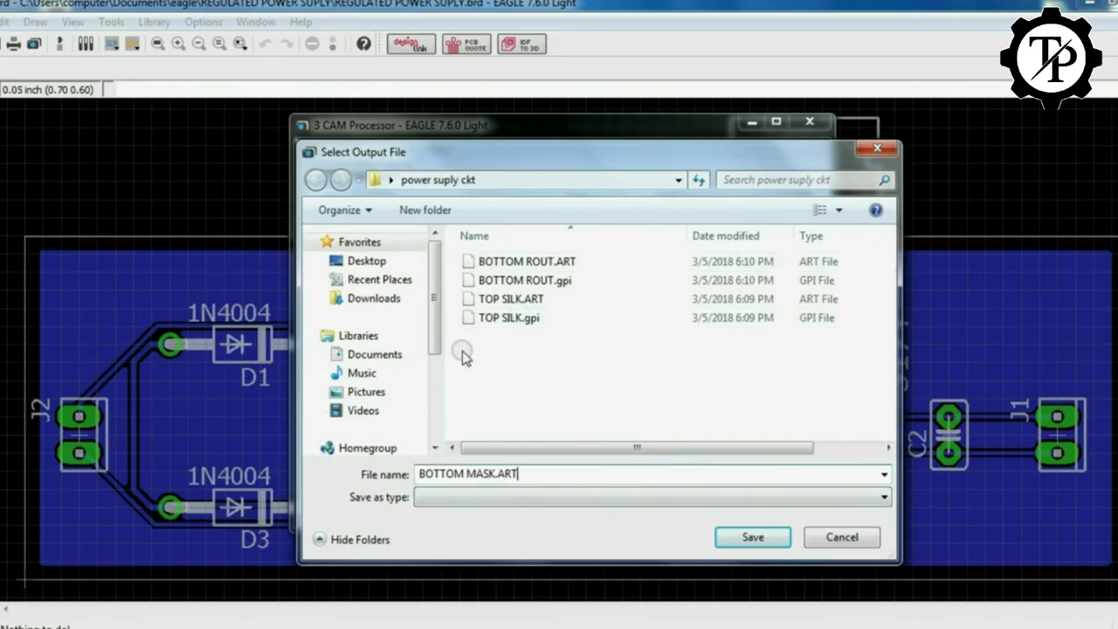
text(SK.ART)
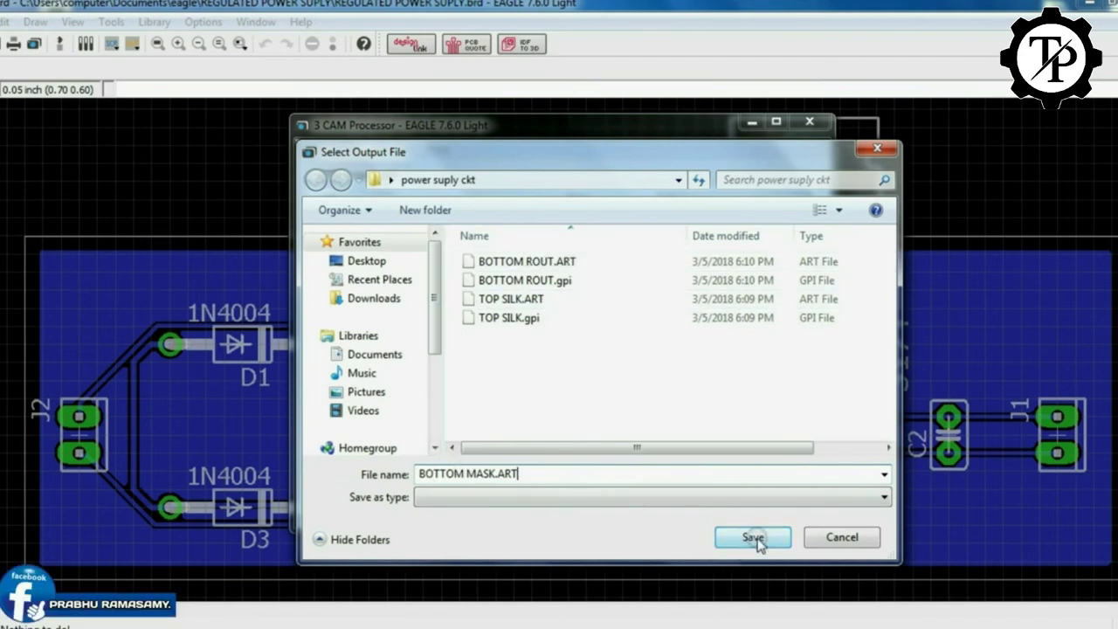
click(753, 536)
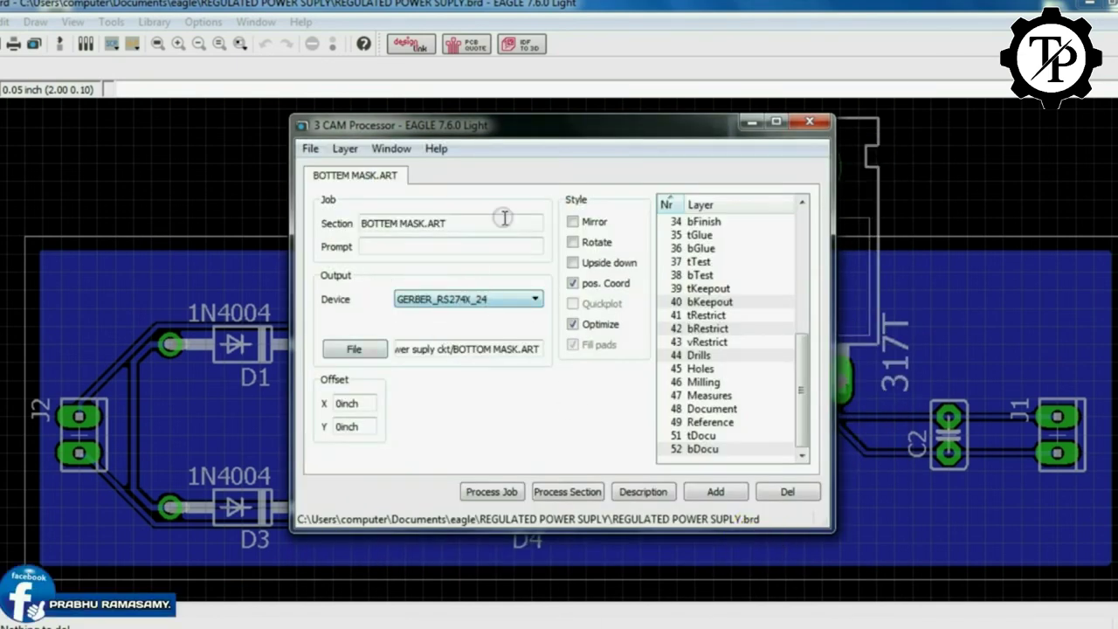
Exclude layers 16 Bottom, 17 Pads, 18 Vias, 22 bPlace, 24 bOrigins, 26 bNames and 28 bValues from the mask output.
click(800, 377)
scroll(797, 374, up, 10)
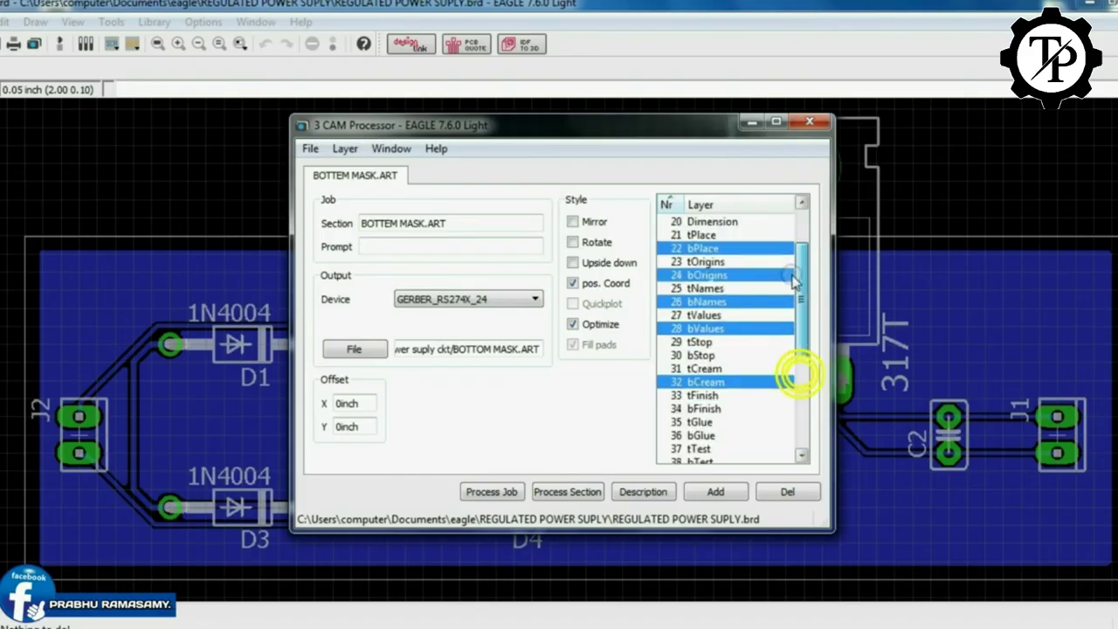
click(704, 234)
click(699, 248)
click(699, 262)
click(701, 314)
click(701, 341)
click(694, 368)
click(698, 394)
Include layer 30 bStop in the mask output and exclude layer 32 bCream.
click(699, 409)
click(698, 422)
click(698, 409)
click(701, 448)
Exclude layers 40 bKeepout, 42 bRestrict, 43 vRestrict and 44 Drills from the mask output.
drag(799, 312, 799, 411)
click(703, 369)
click(703, 395)
click(706, 408)
click(721, 421)
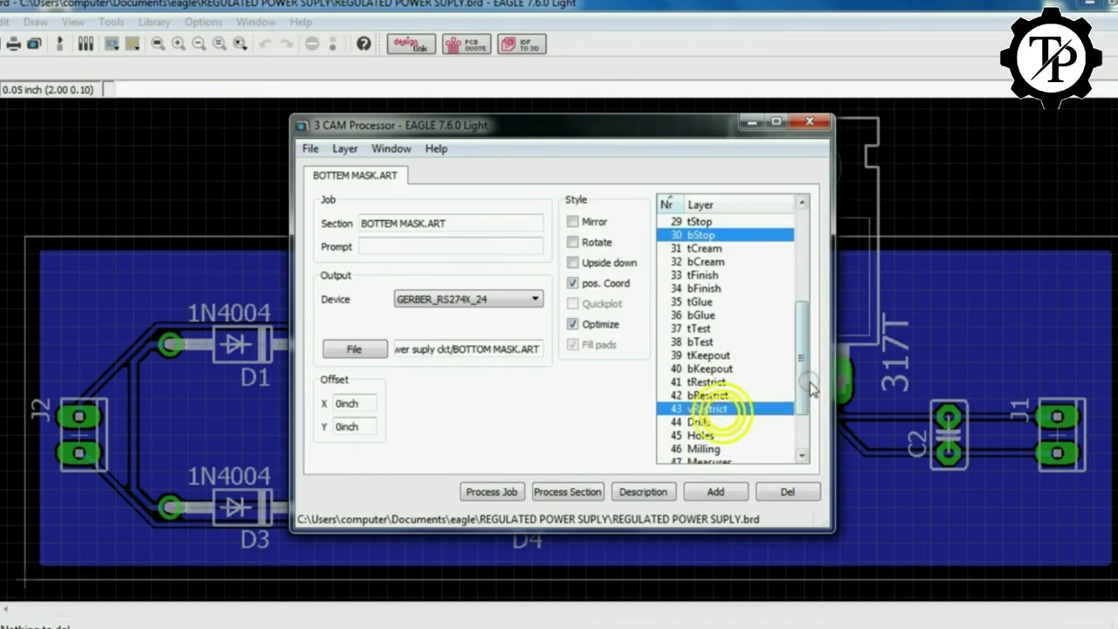
click(703, 409)
drag(806, 374, 806, 335)
click(690, 385)
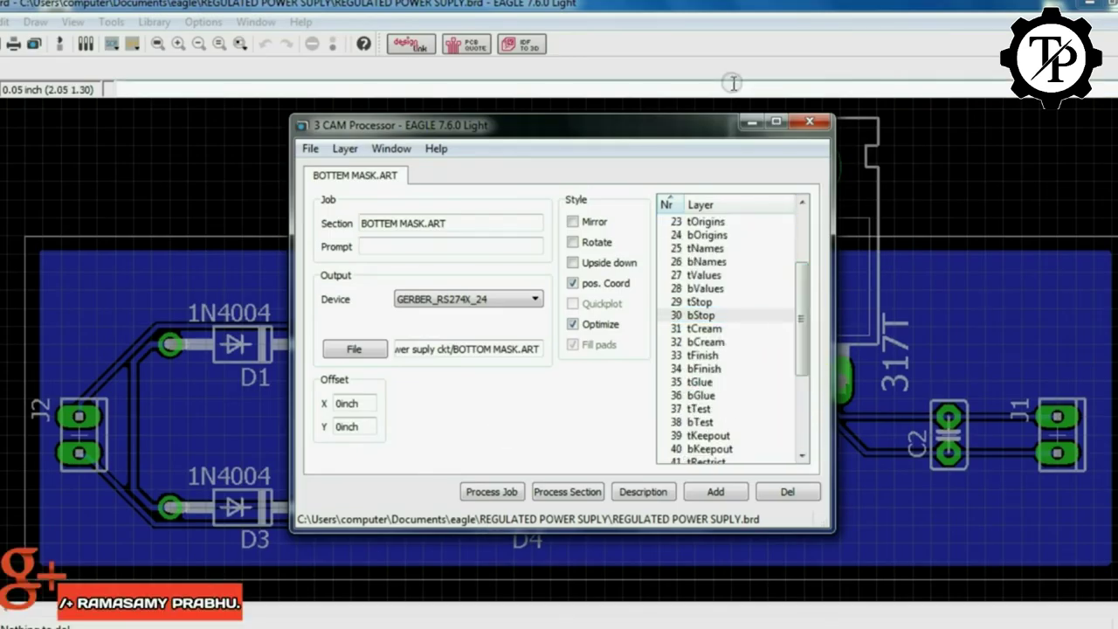
Switch to the desktop and open the power suply ckt folder holding the exported files.
click(749, 122)
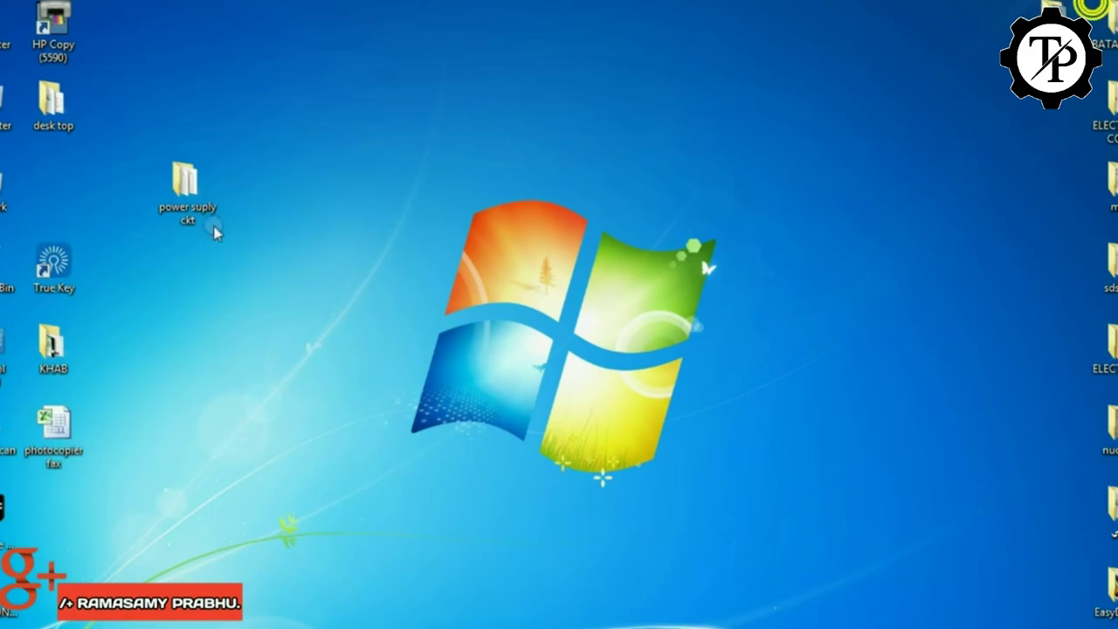
double_click(208, 195)
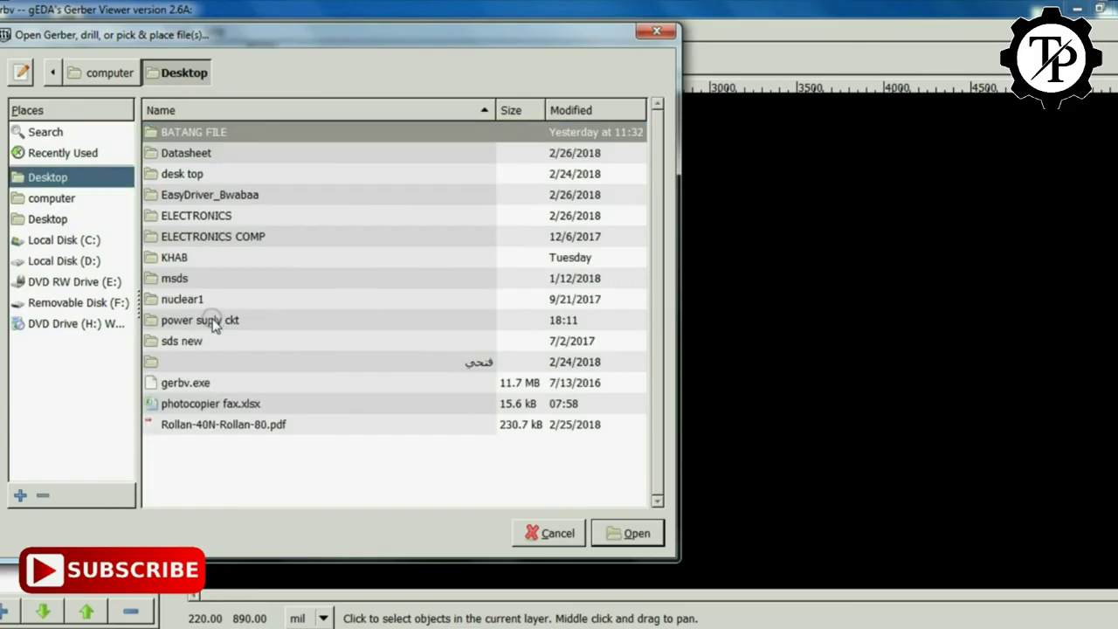
In Gerbv's file selection, browse to the power suply ckt folder and select BOTTOM MASK.ART.
double_click(213, 320)
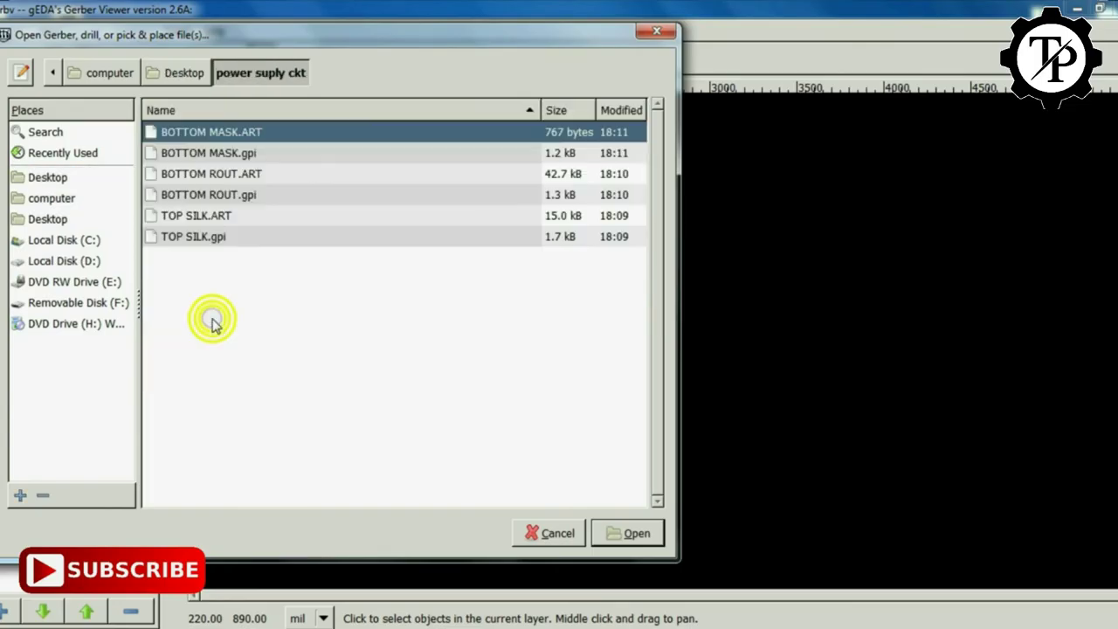
click(218, 155)
click(223, 131)
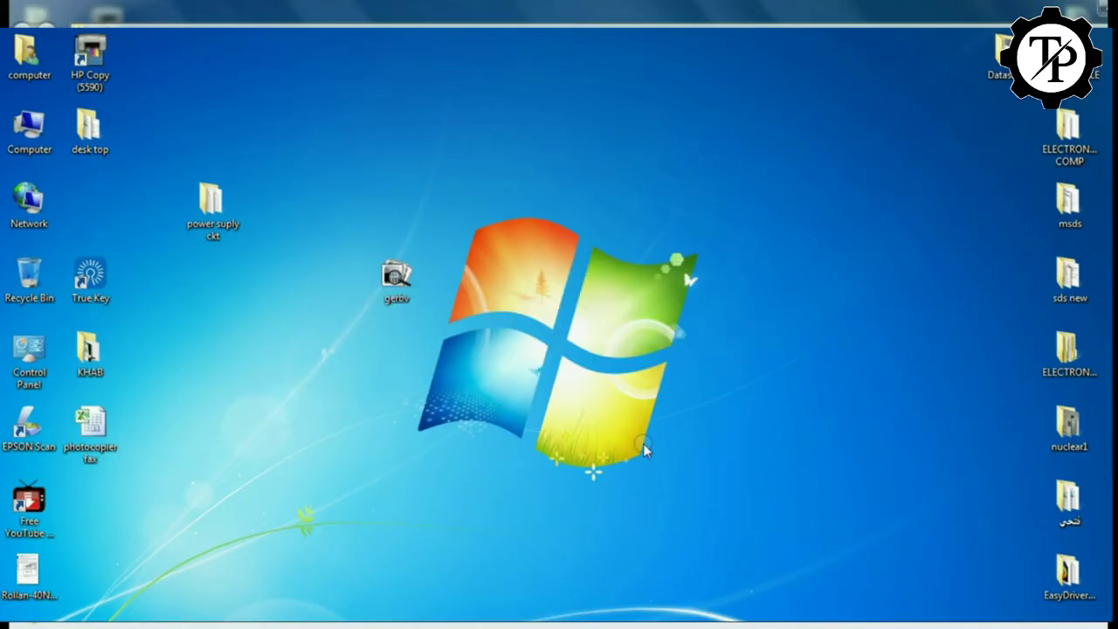
Launch the Gerbv viewer from the desktop and maximize its window.
click(398, 278)
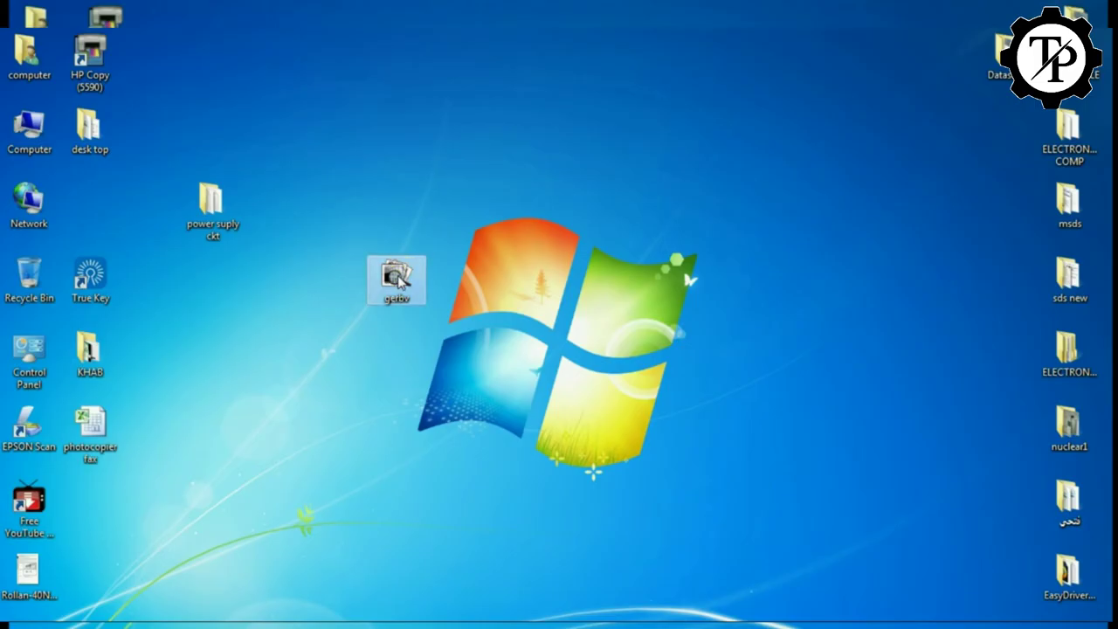
double_click(398, 278)
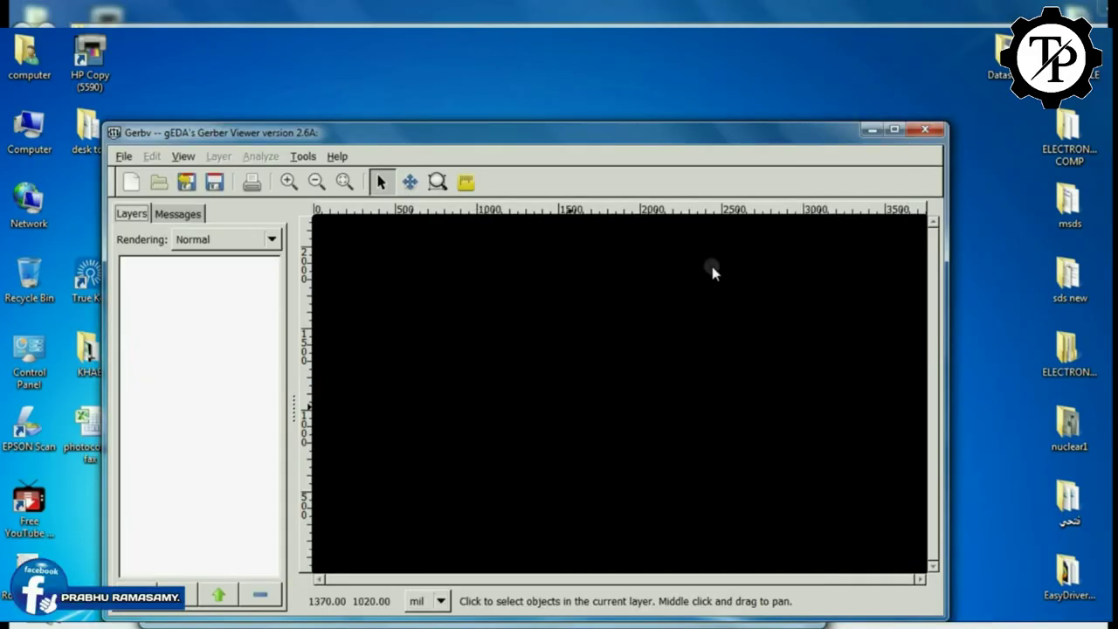
click(896, 128)
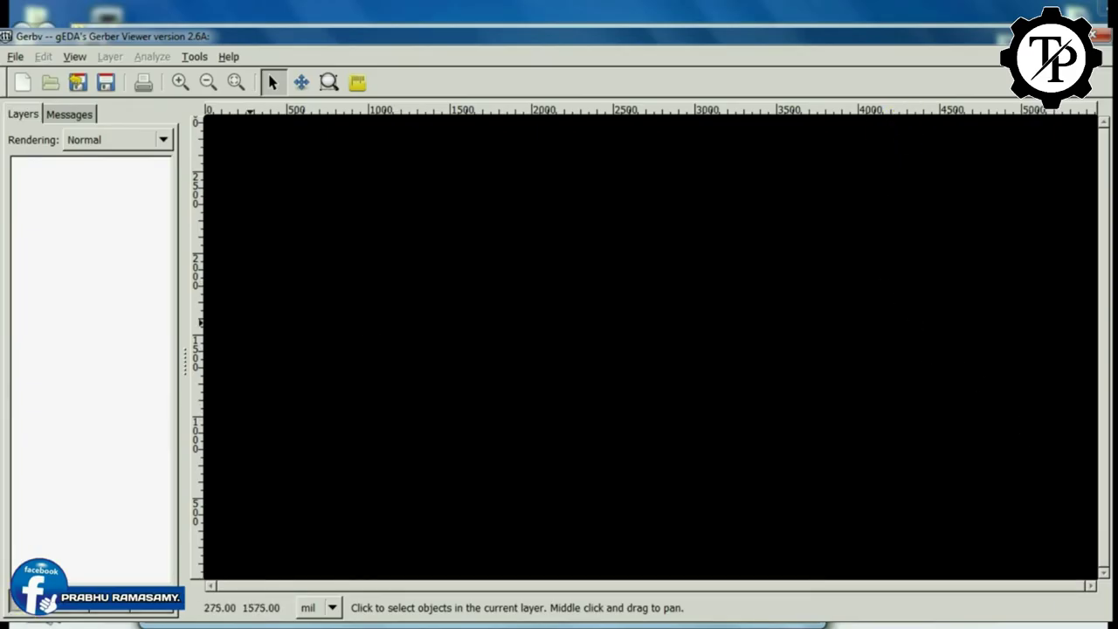
Load BOTTOM MASK.ART, BOTTOM ROUT.ART and TOP SILK.ART together from the power suply ckt folder on the desktop.
key(ctrl+o)
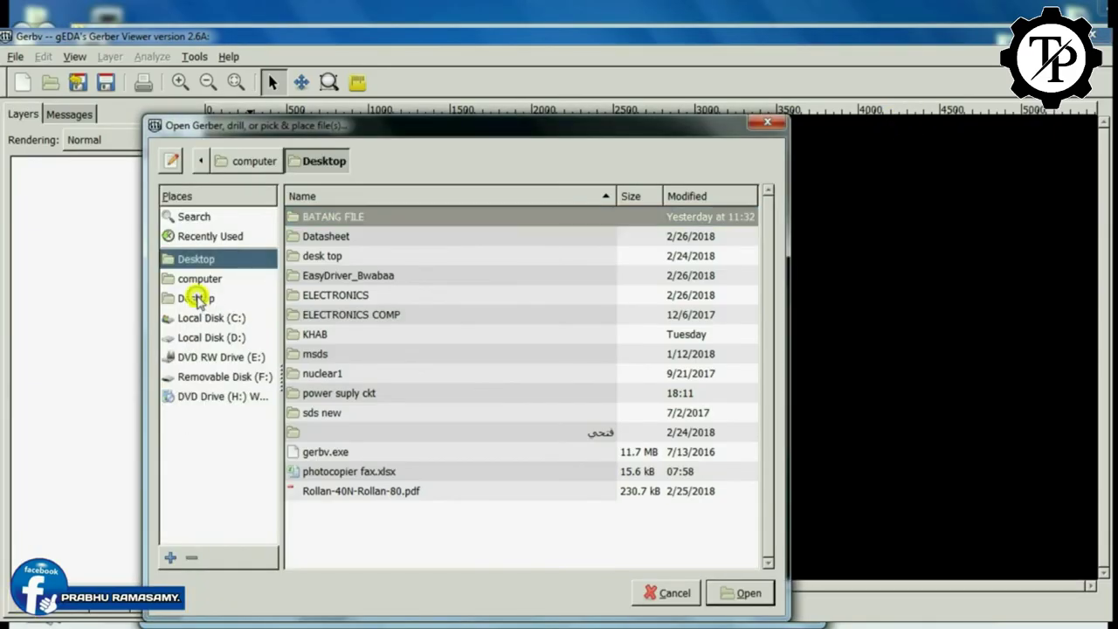
double_click(337, 394)
click(377, 218)
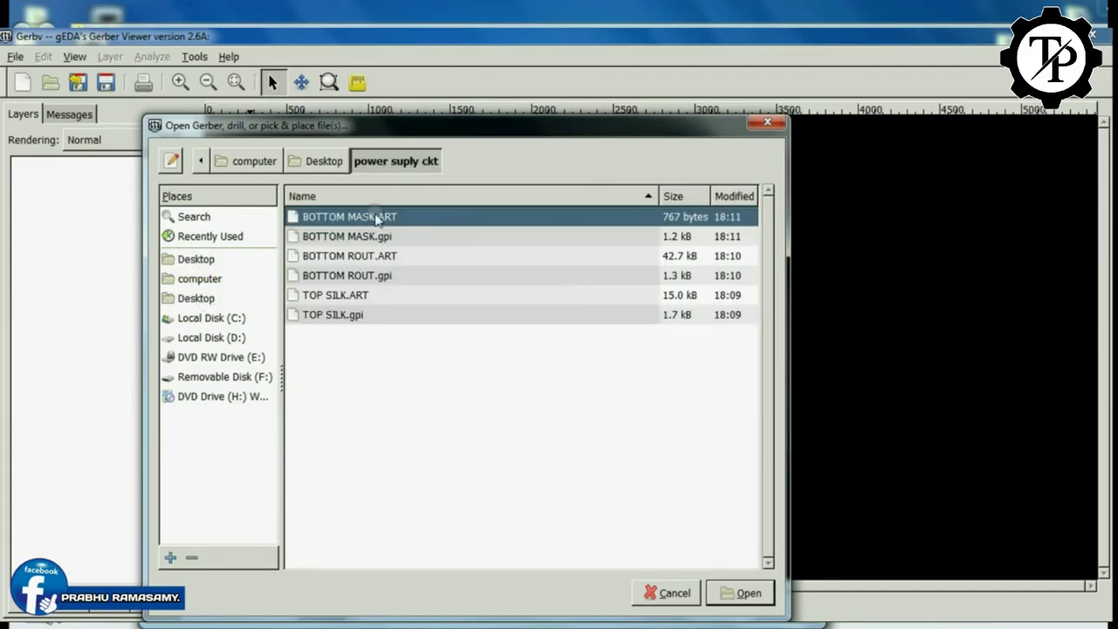
ctrl+click(371, 255)
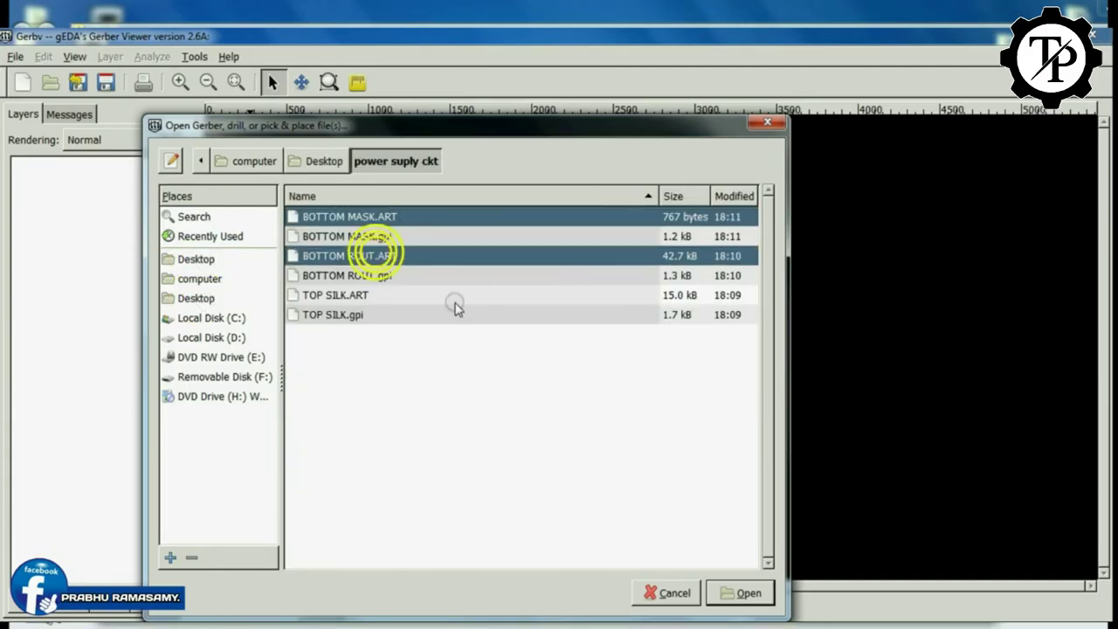
ctrl+click(337, 295)
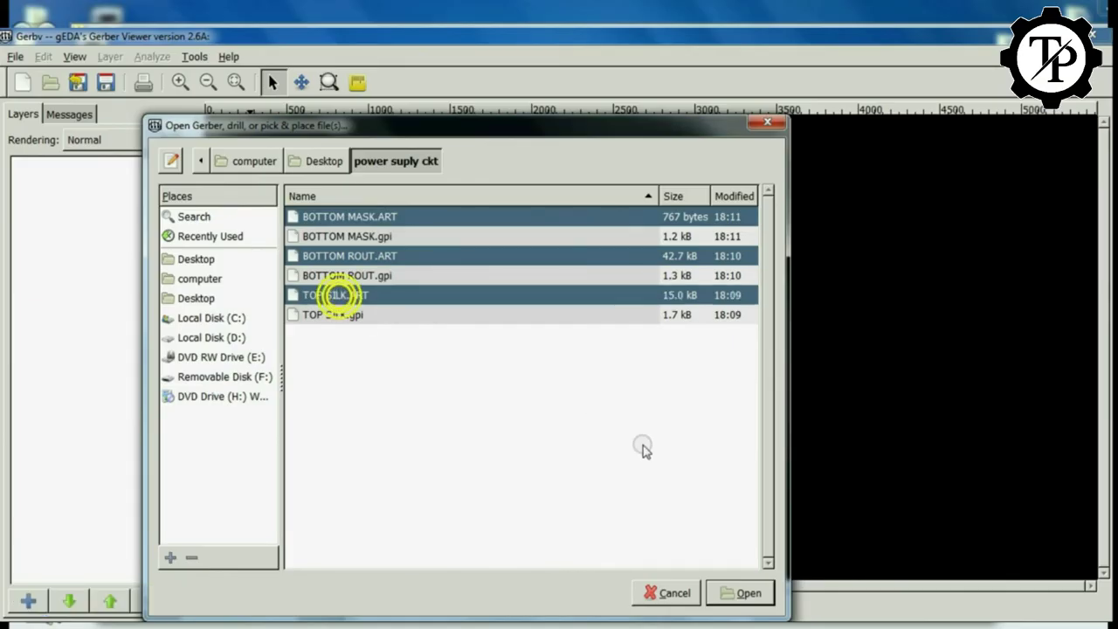
click(748, 594)
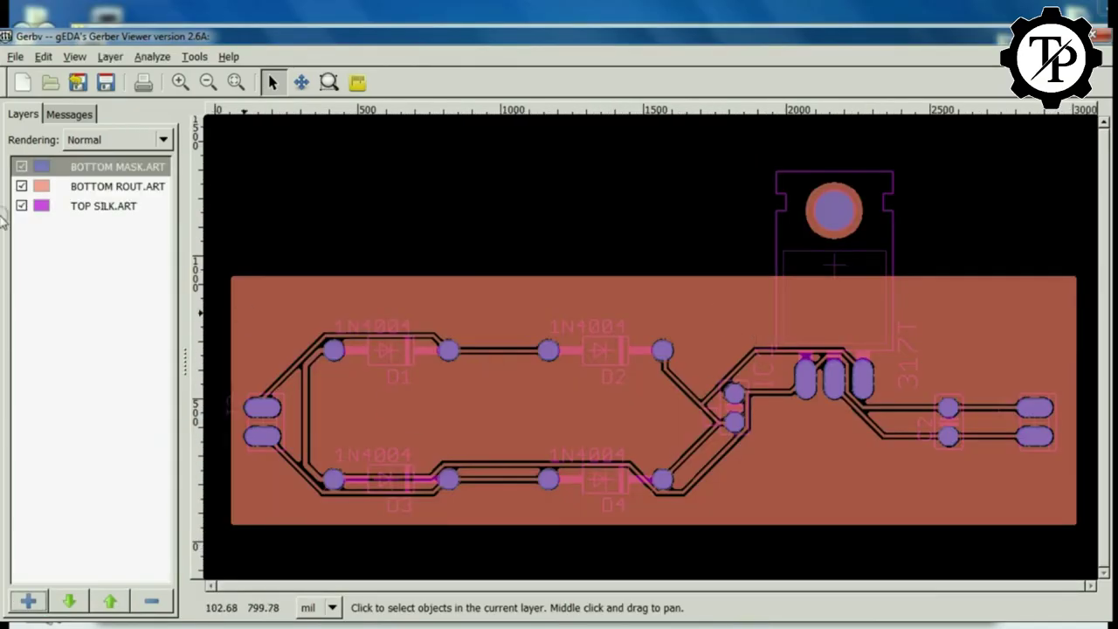
Examine the top silk layer alone and the bottom routing layer alone, and restore the display of all three layers.
click(21, 186)
click(20, 166)
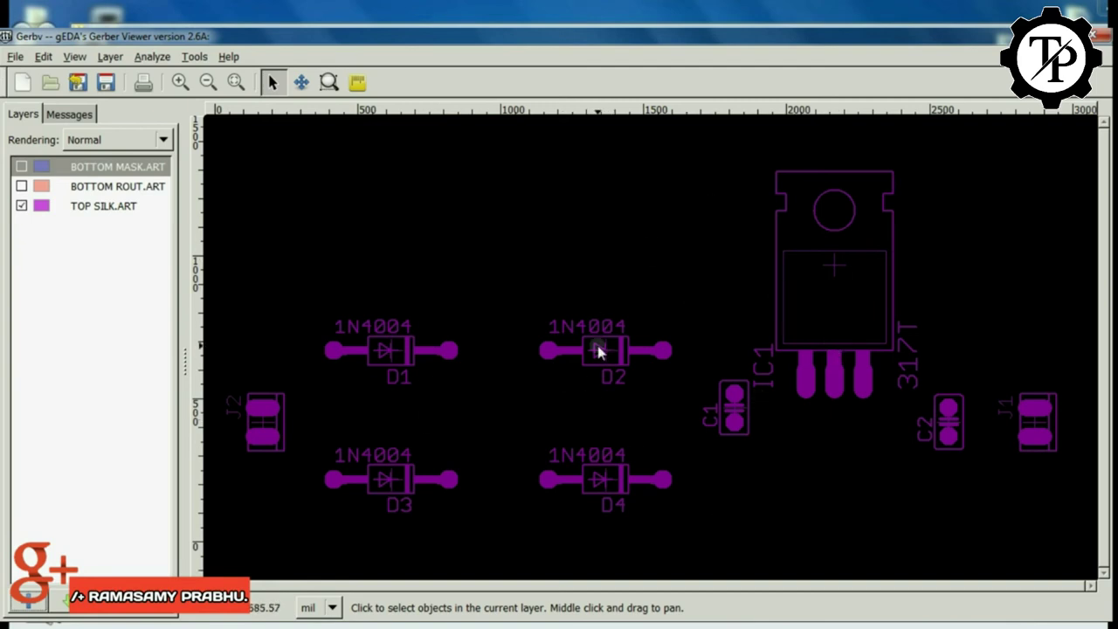
click(21, 186)
click(21, 206)
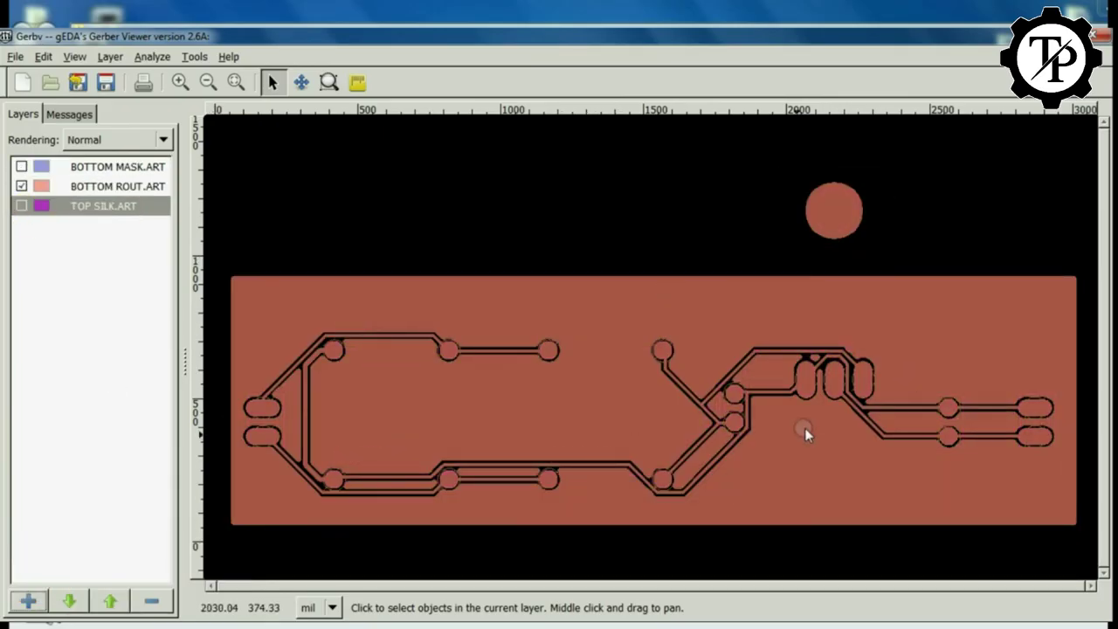
click(21, 206)
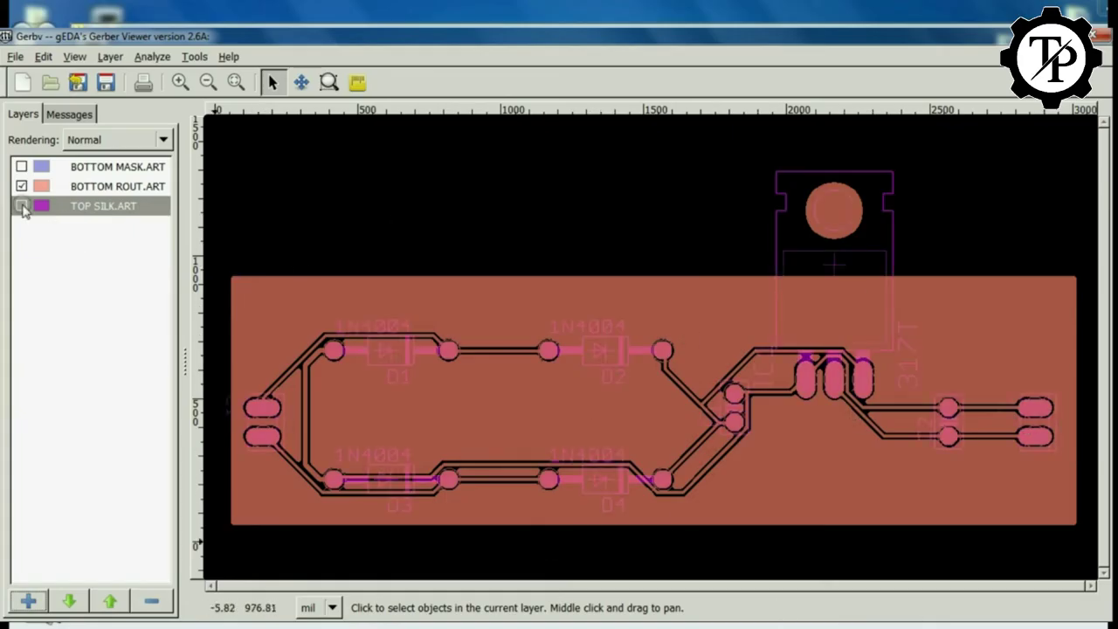
click(21, 166)
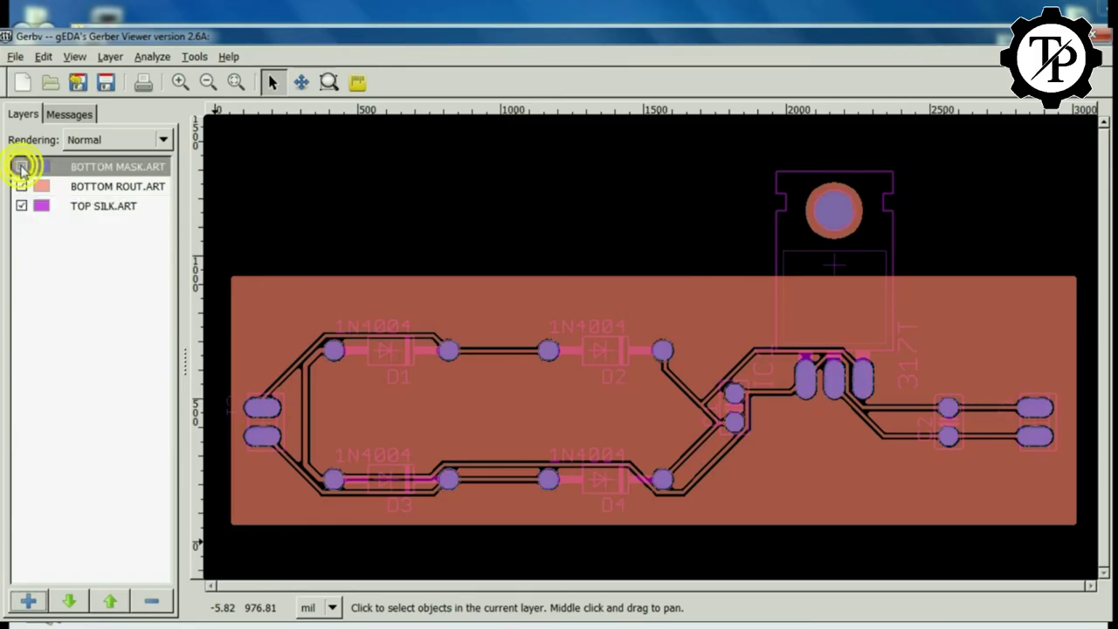
Examine the bottom mask layer alone, overlay the top silk on it, and turn the bottom routing back on.
click(21, 186)
click(21, 206)
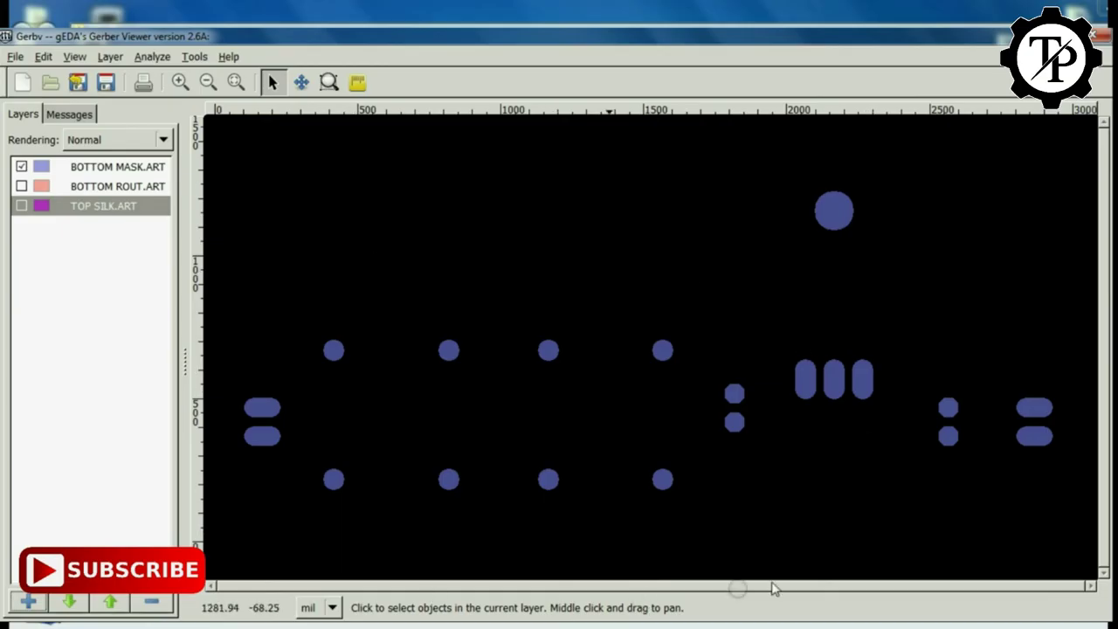
click(21, 206)
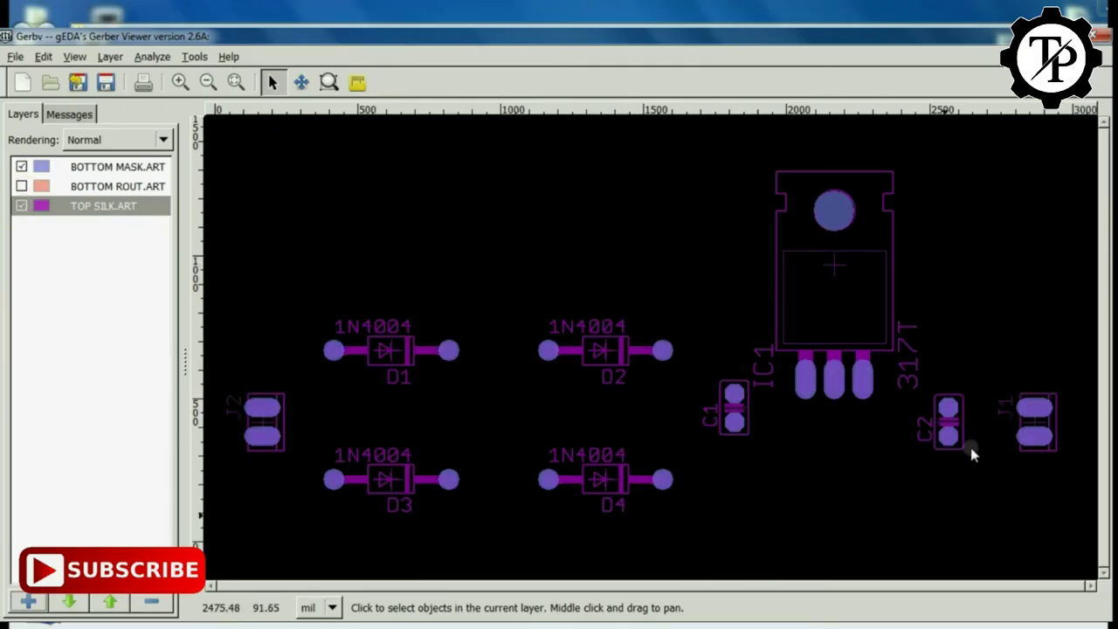
click(21, 186)
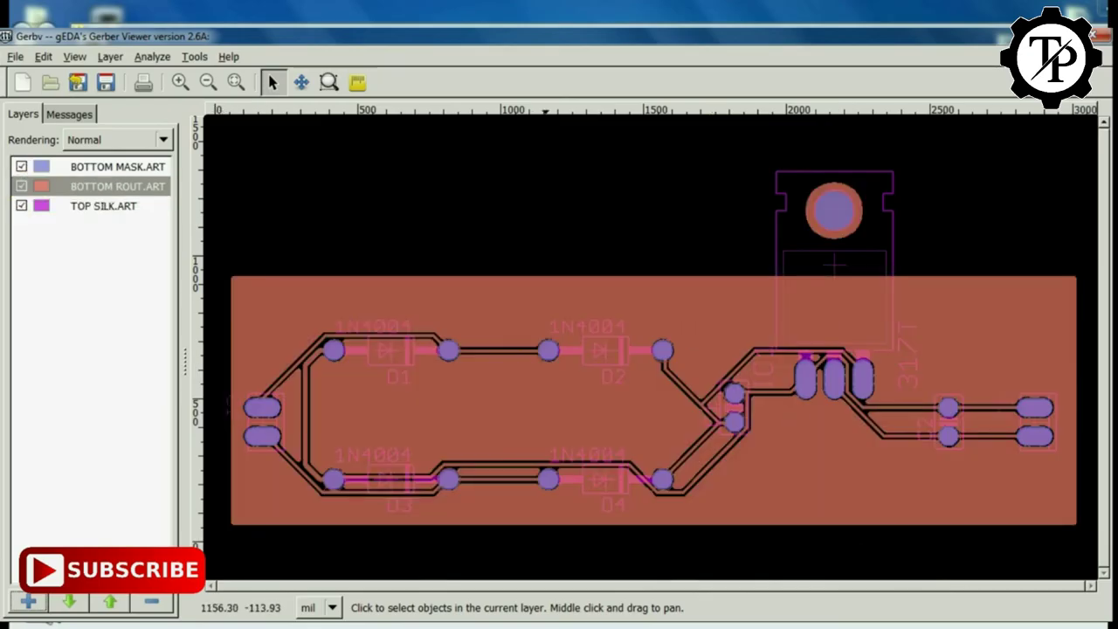
Inspect the bottom routing by itself and under the bottom mask, and end with all three layers visible.
click(21, 166)
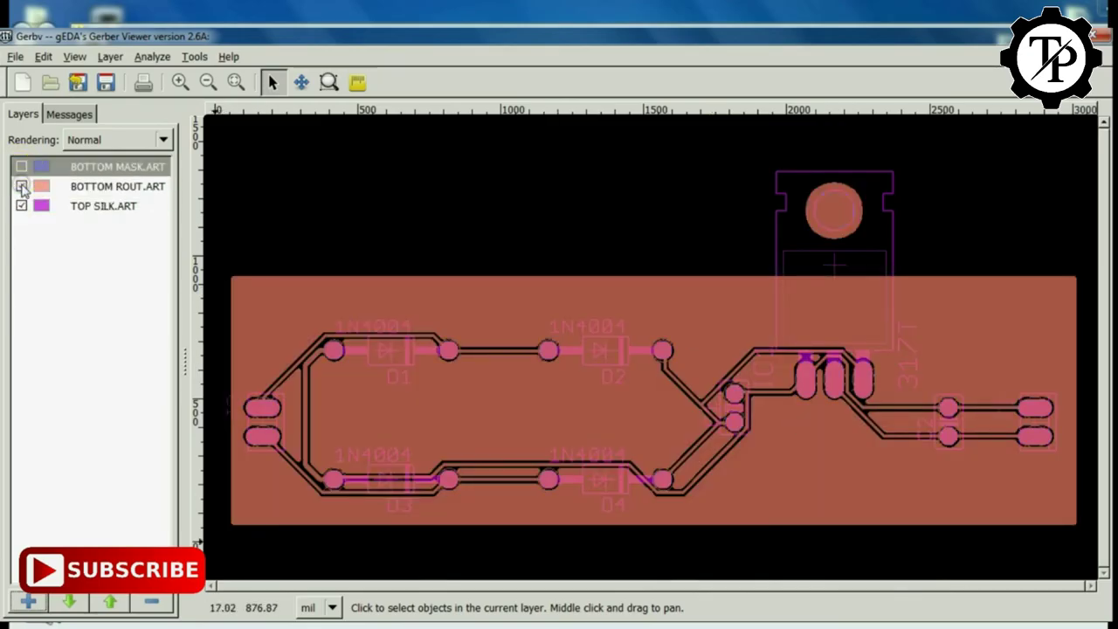
click(21, 186)
click(21, 205)
click(21, 186)
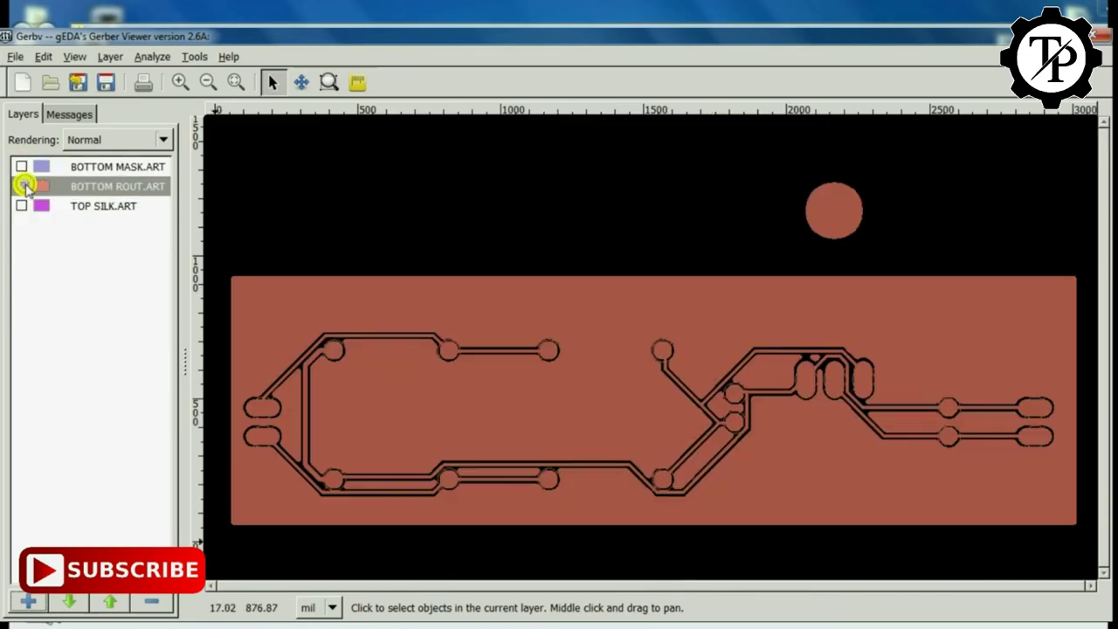
click(21, 167)
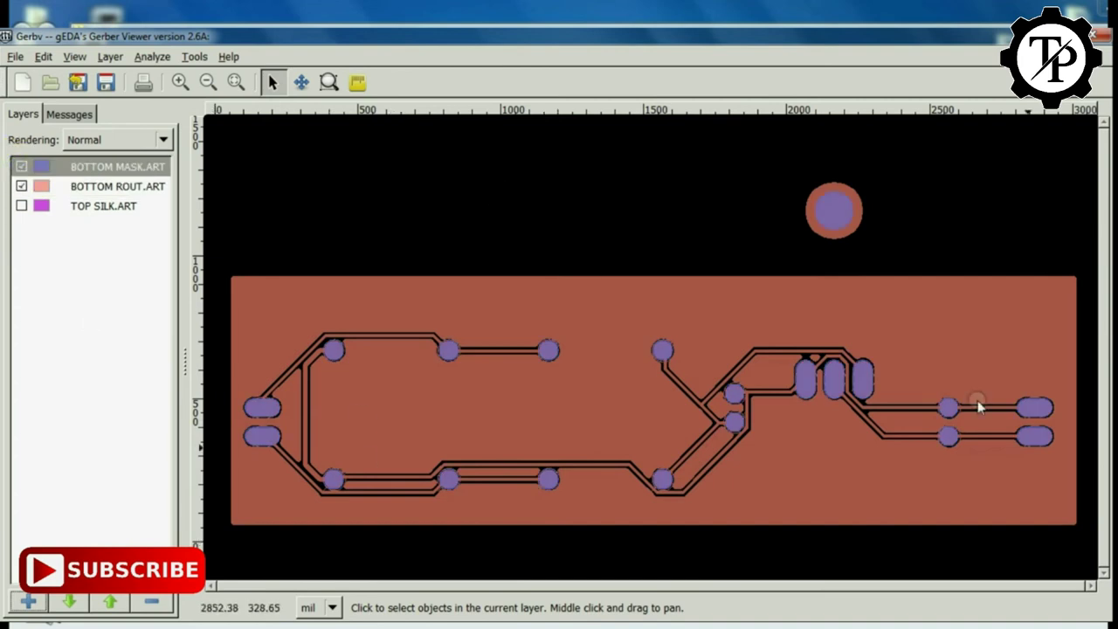
click(21, 206)
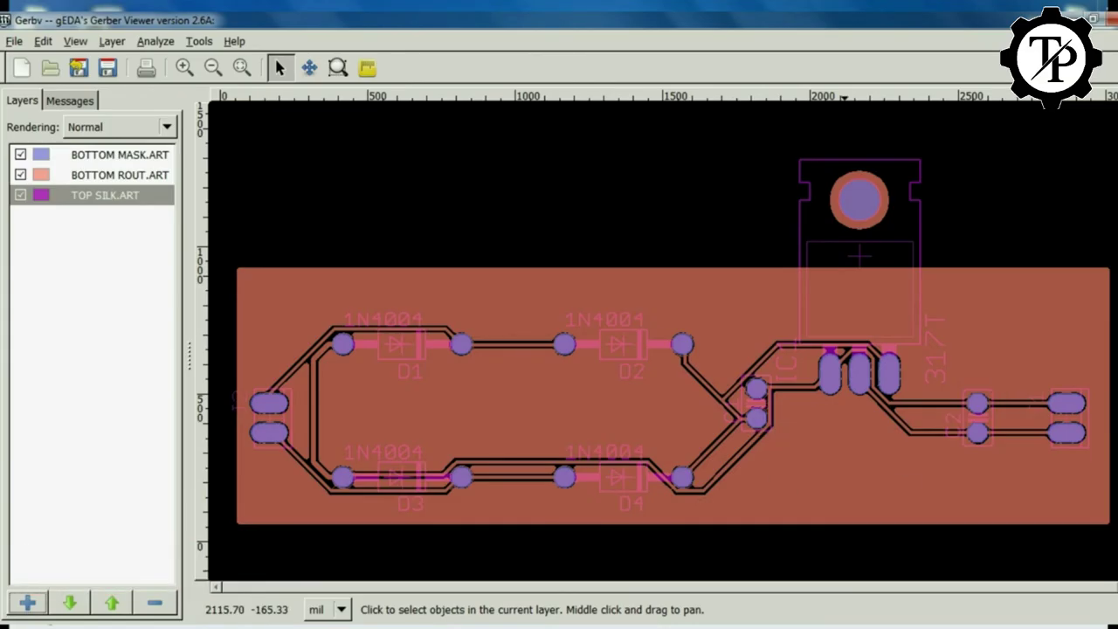
click(1001, 625)
click(977, 566)
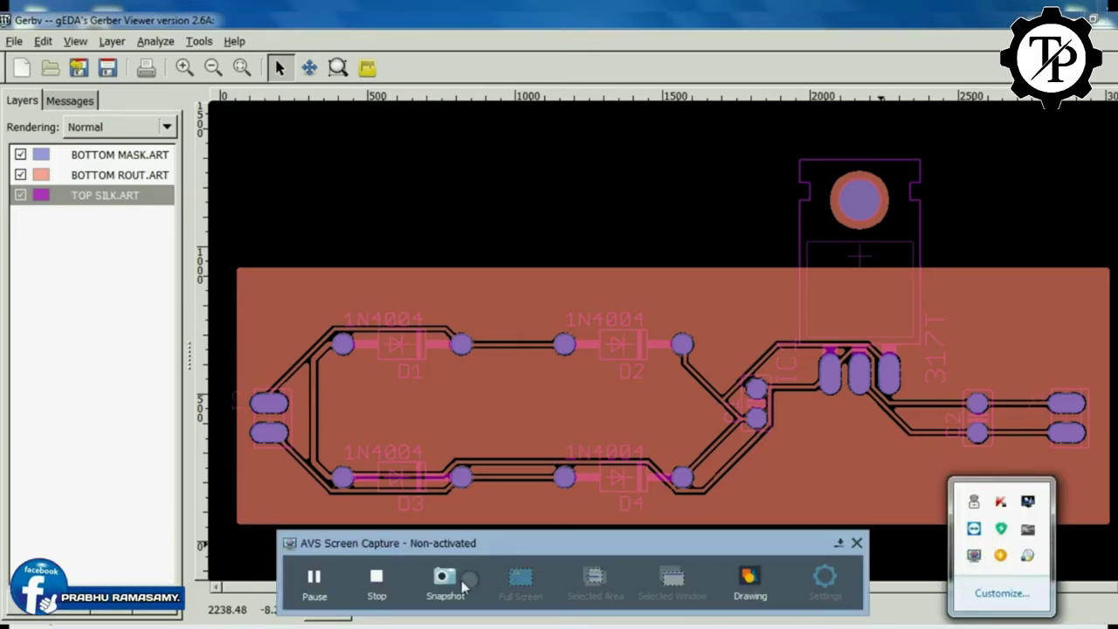
click(314, 578)
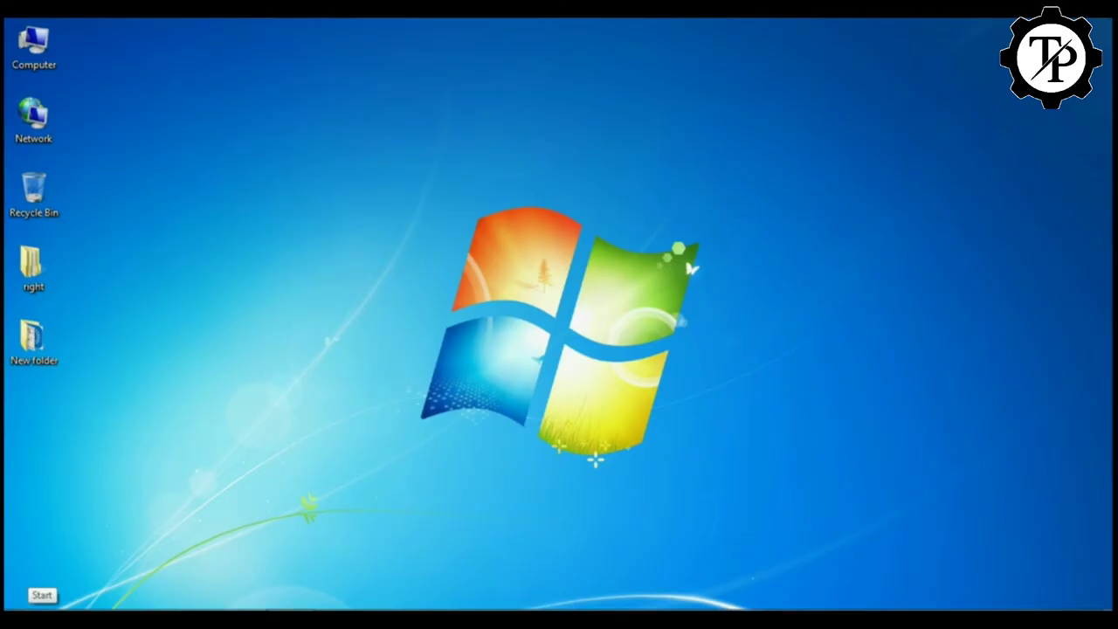
Launch EAGLE 7.6.0 from the desktop and create a new library.
click(26, 606)
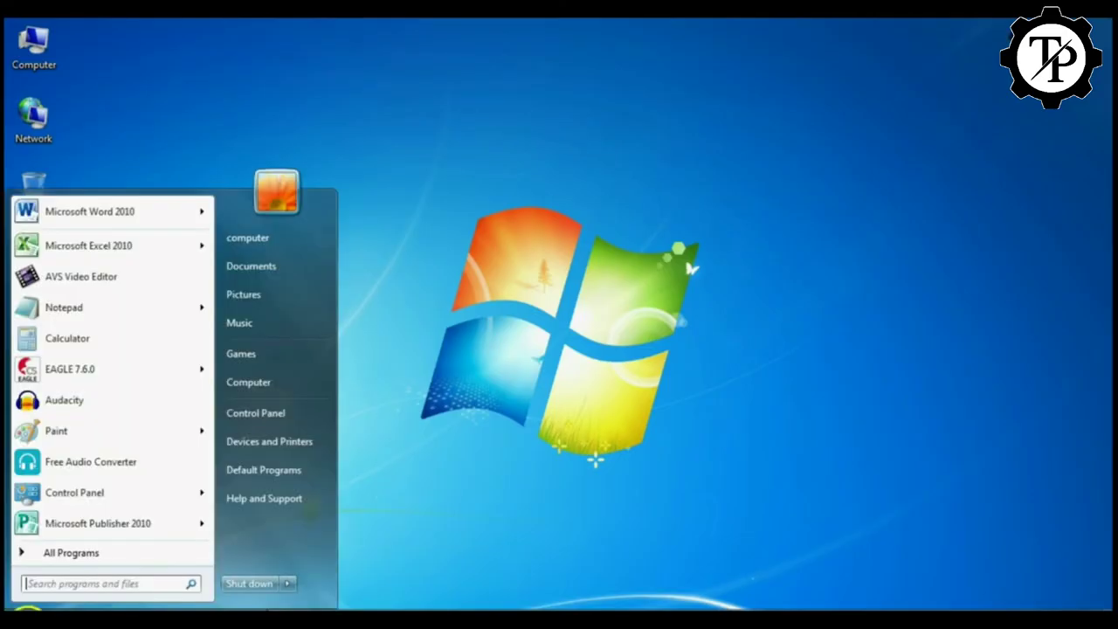
click(88, 366)
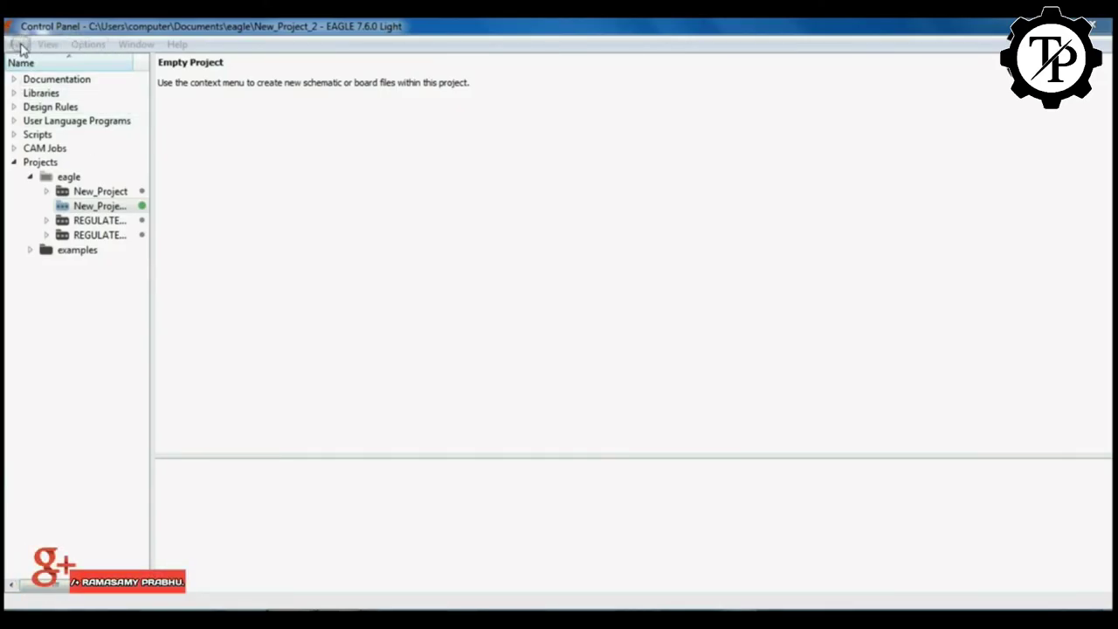
click(19, 44)
mouse_move(28, 64)
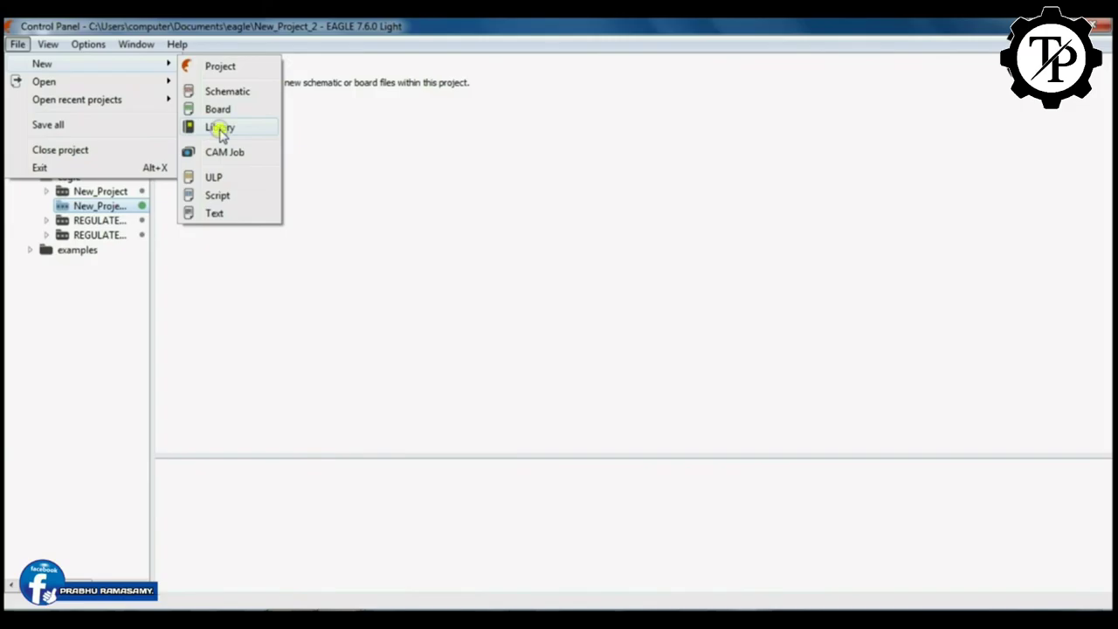
click(221, 129)
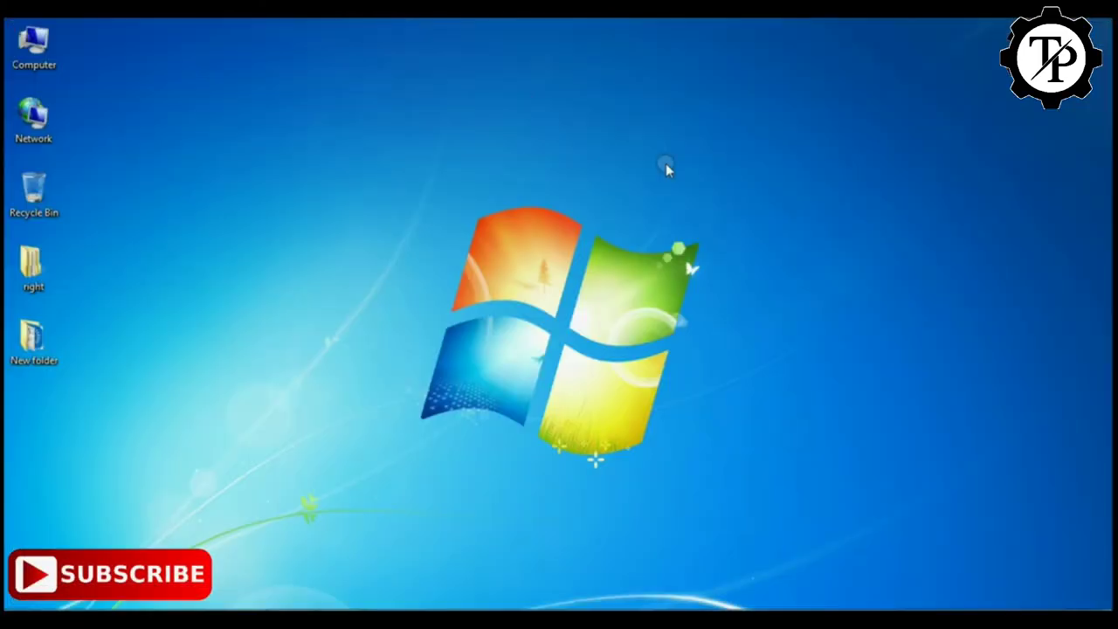
Create a new folder named IC888 on the desktop and move it slightly lower.
right_click(527, 123)
mouse_move(623, 288)
click(811, 287)
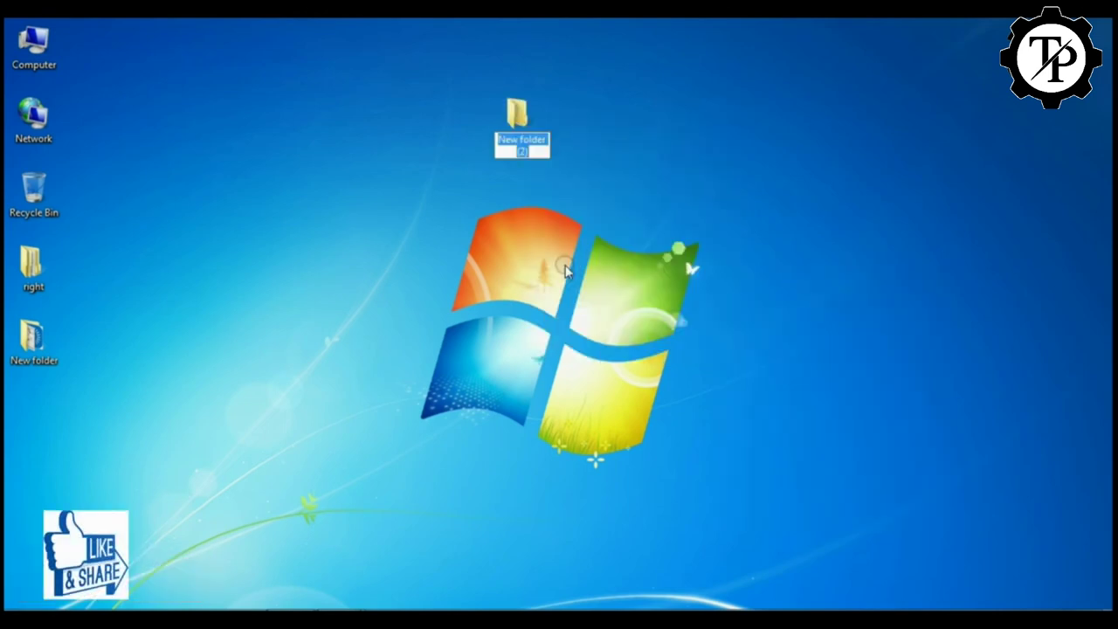
text(1C888)
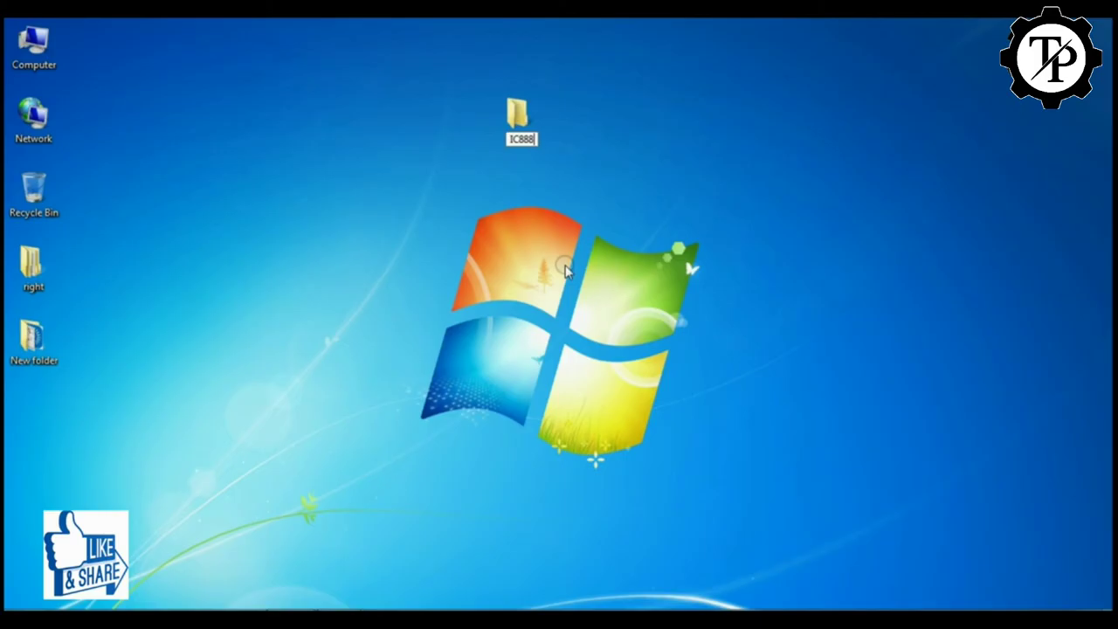
key(Return)
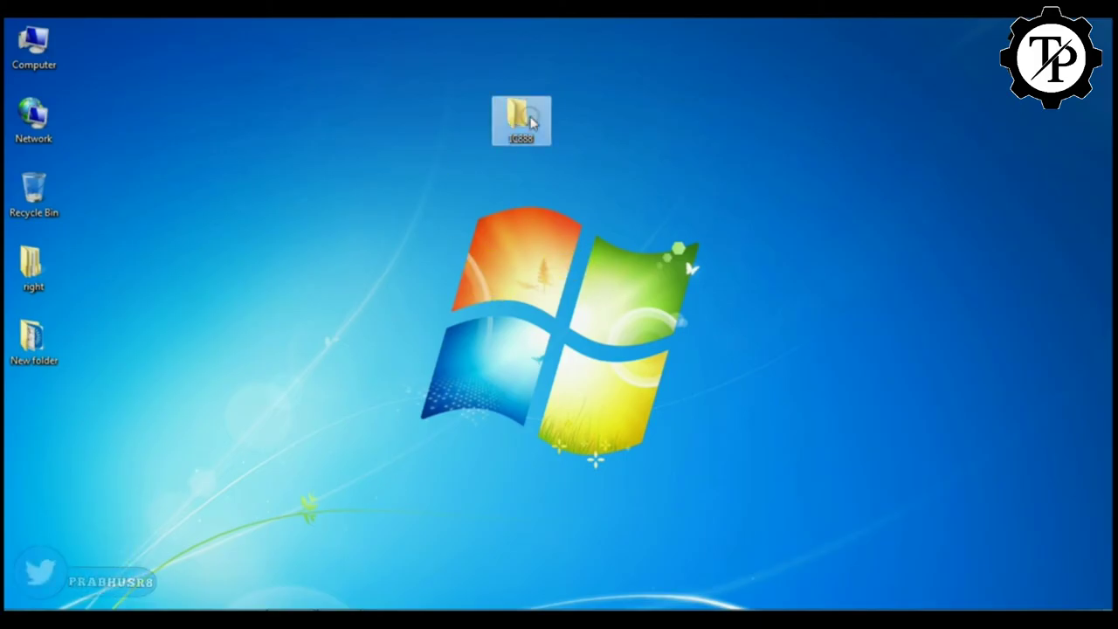
drag(517, 131, 513, 228)
click(599, 312)
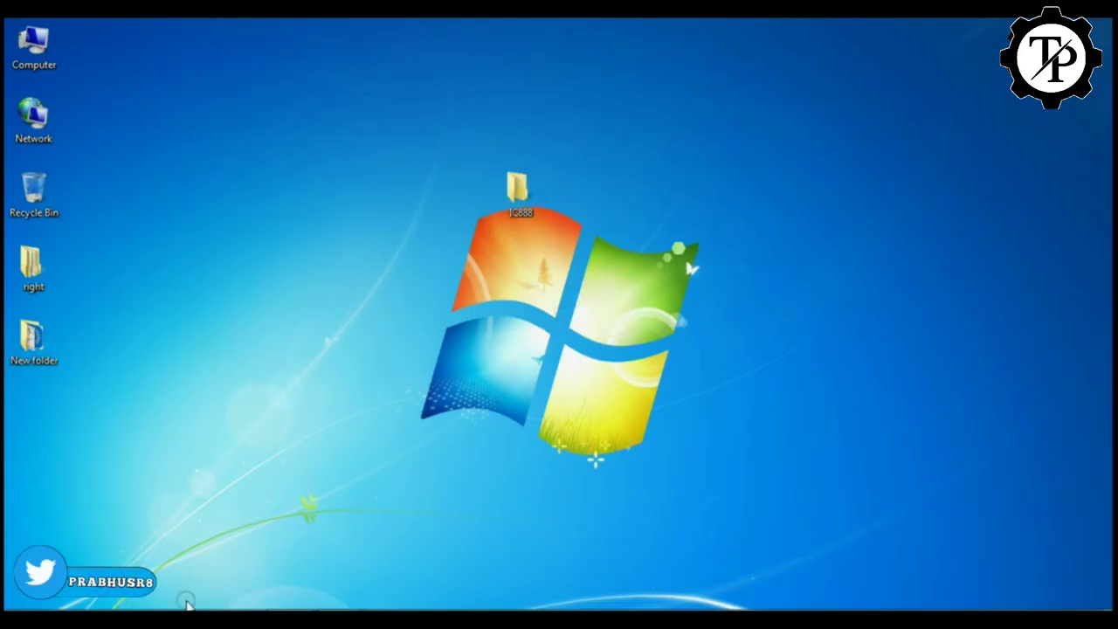
Switch back to the EAGLE library window and create a new symbol named IC888.
click(441, 517)
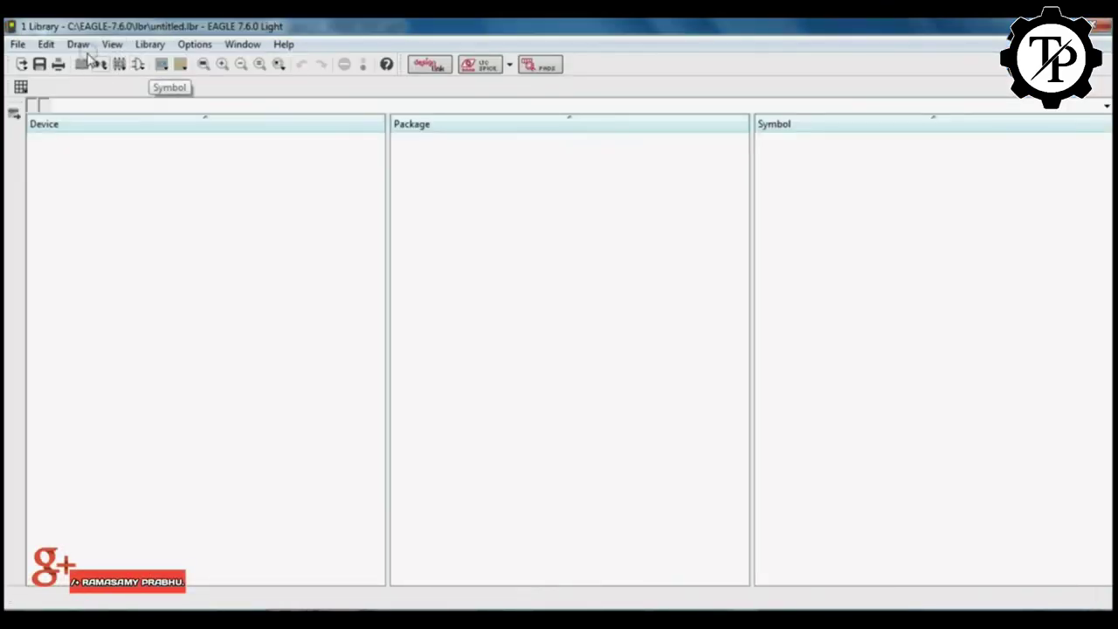
click(137, 65)
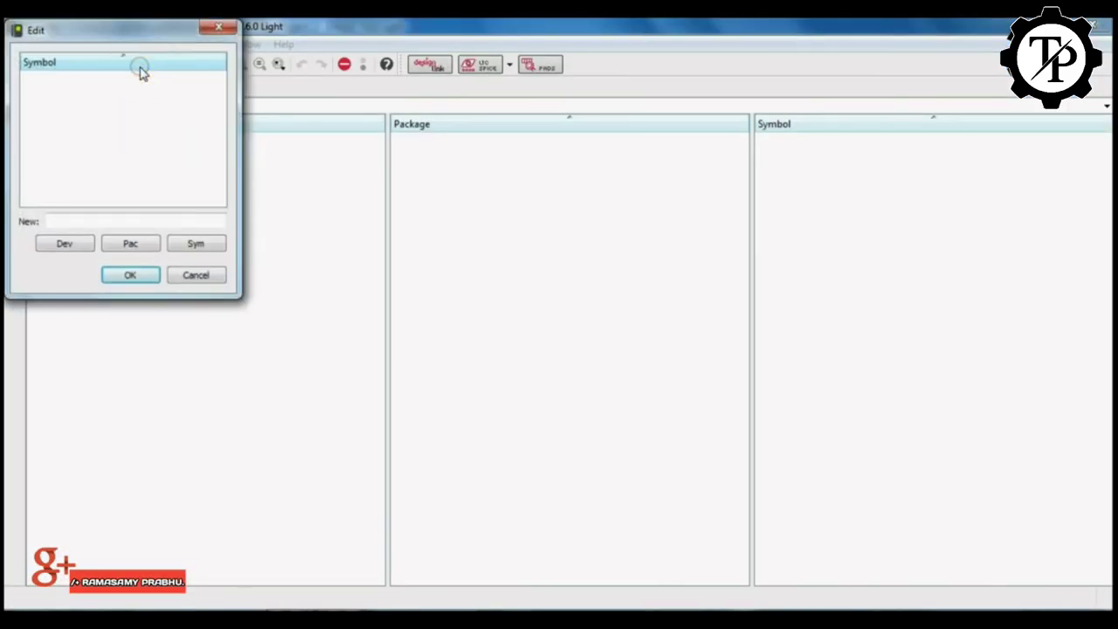
drag(77, 35, 481, 173)
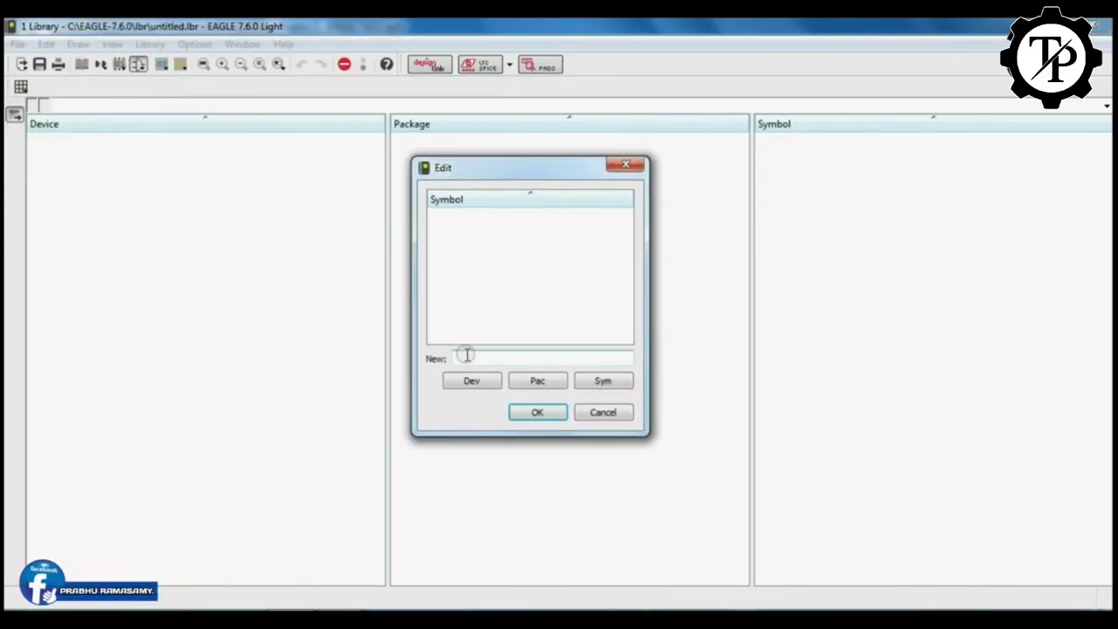
text(IC555)
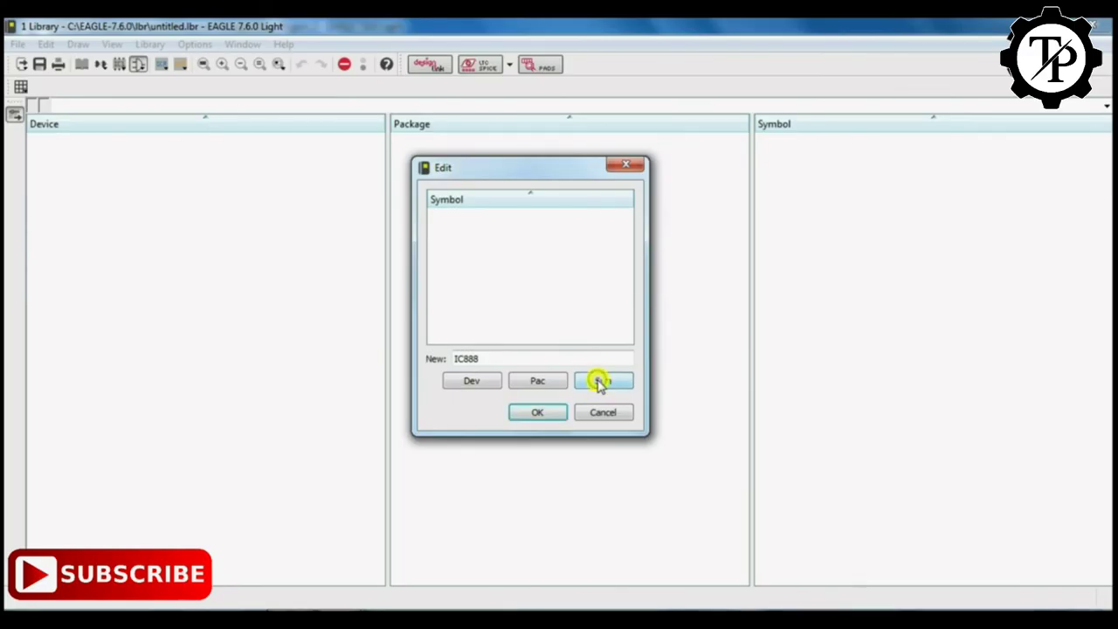
click(547, 416)
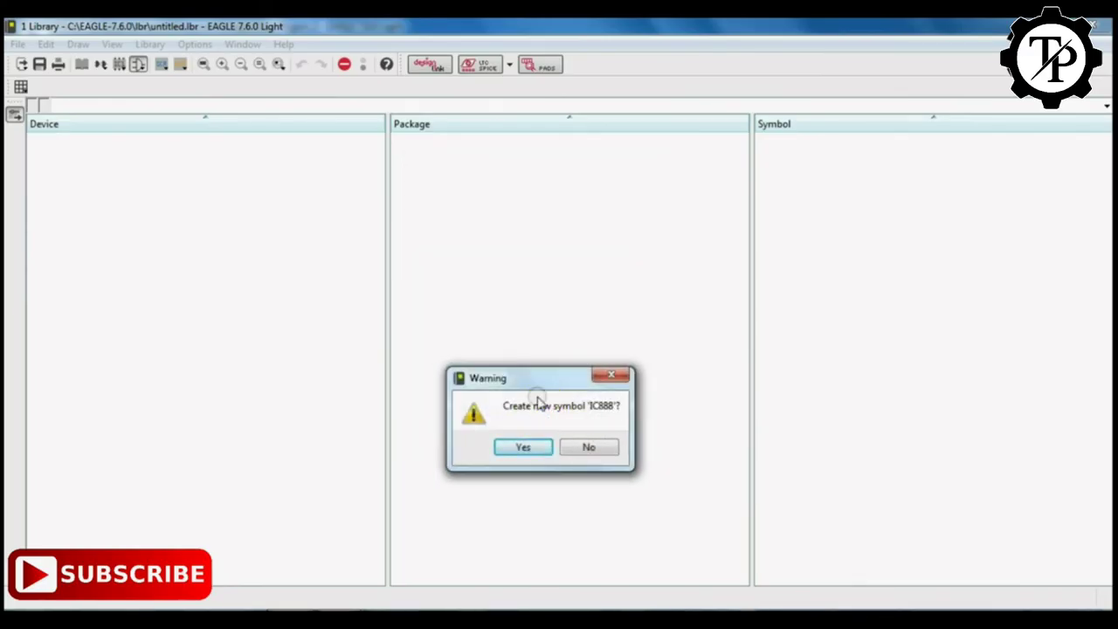
click(522, 446)
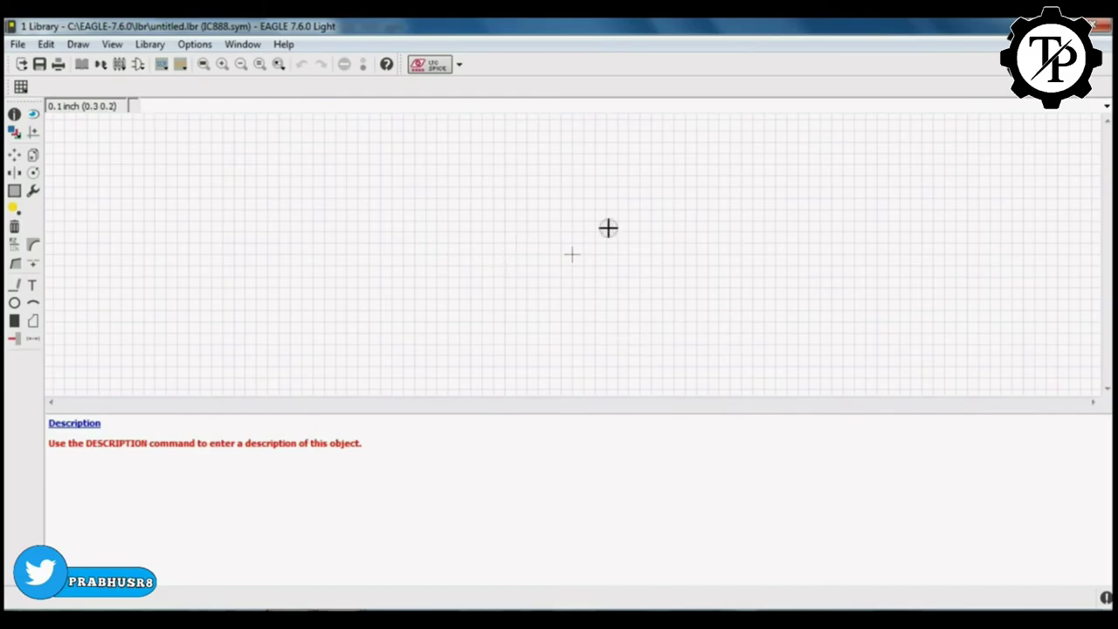
Draw the symbol's closed rectangular outline around the origin with the Wire tool, about 20.32 mm wide and 27.94 mm high.
click(16, 284)
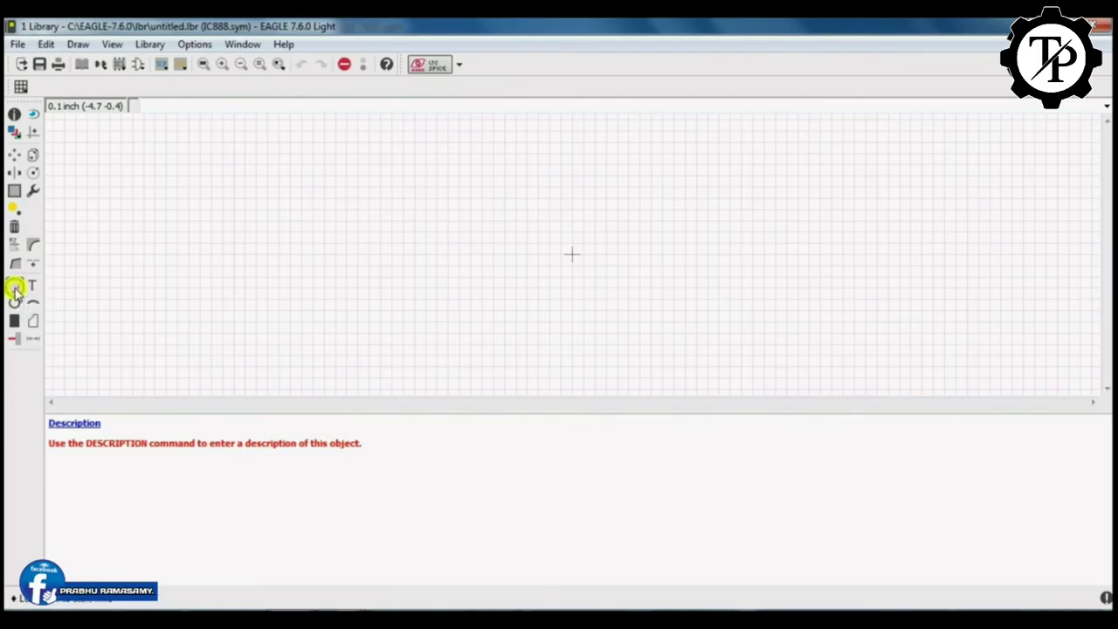
click(538, 197)
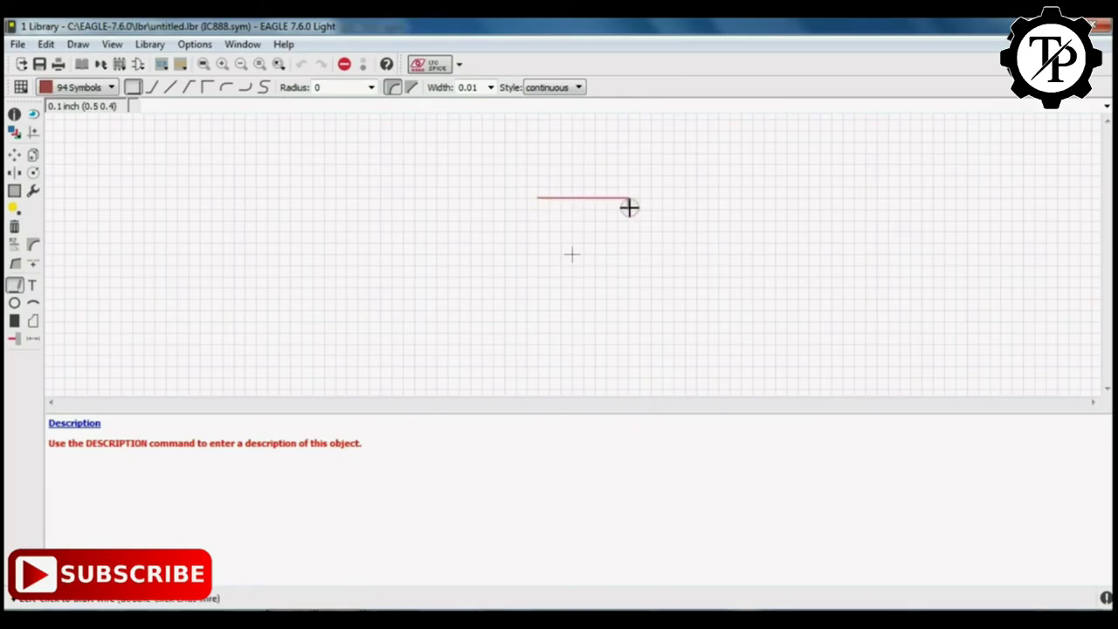
click(625, 322)
click(535, 322)
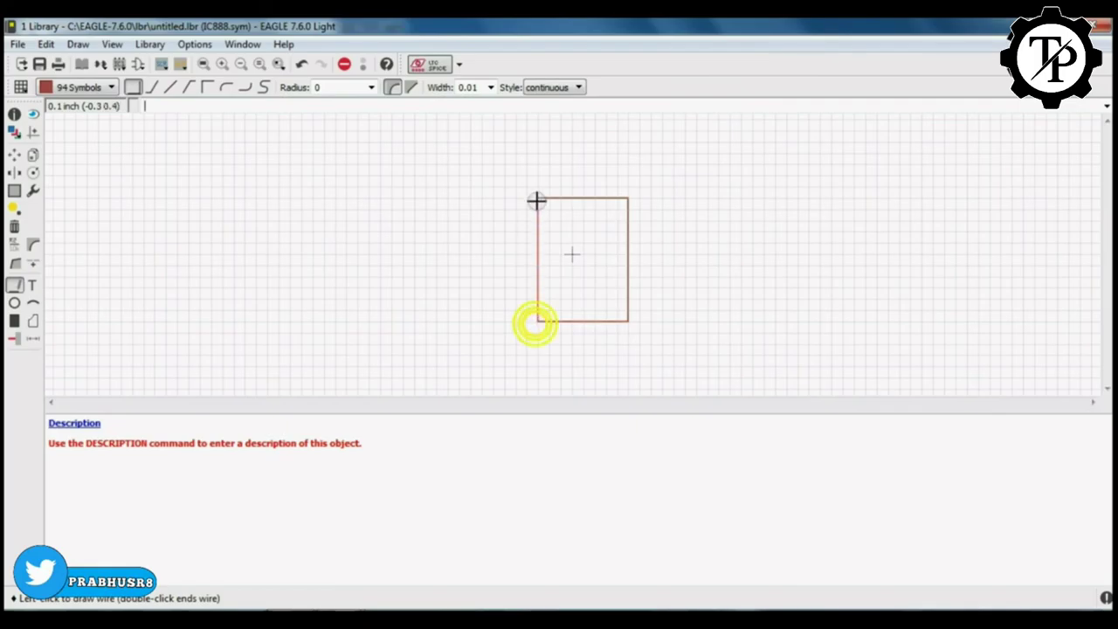
double_click(538, 198)
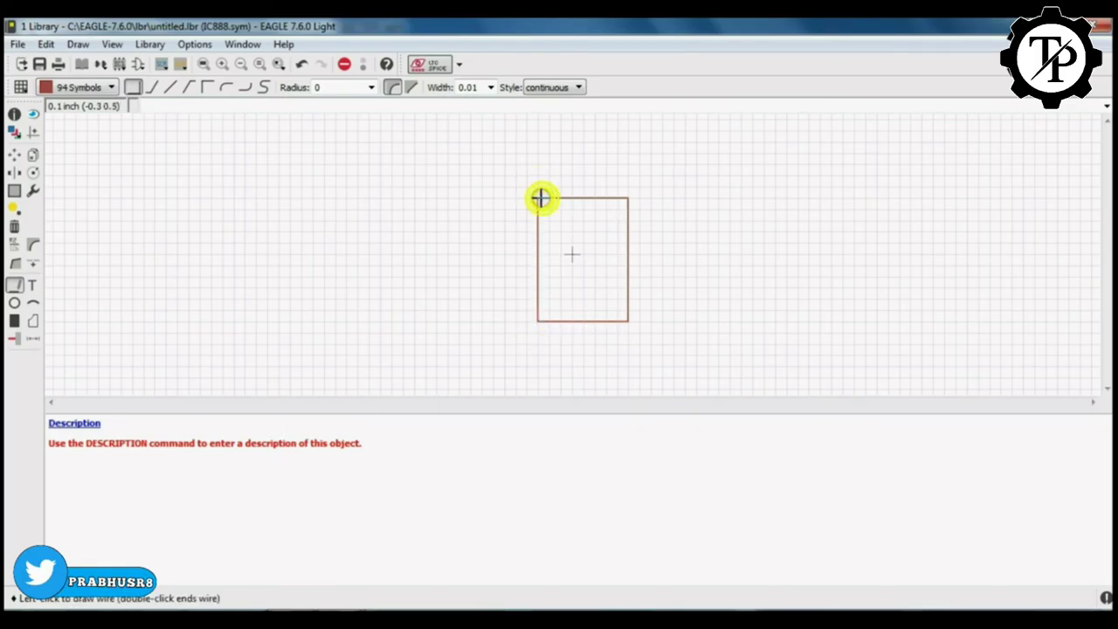
click(539, 199)
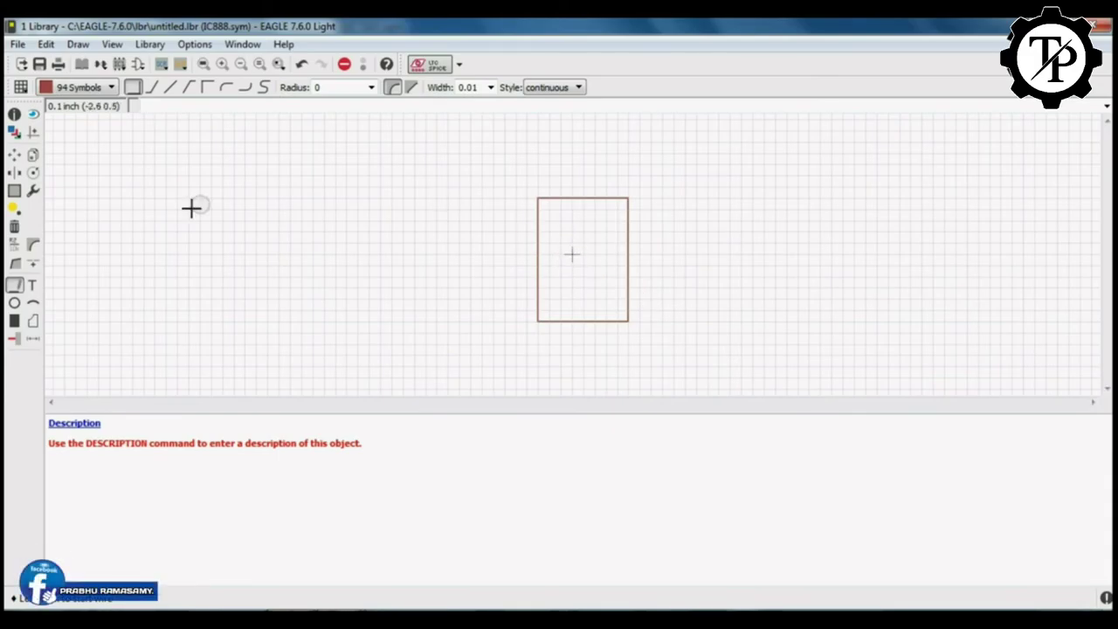
Place four outward-facing pins, 0.2 inch apart, in a column along the symbol outline's right edge.
click(16, 341)
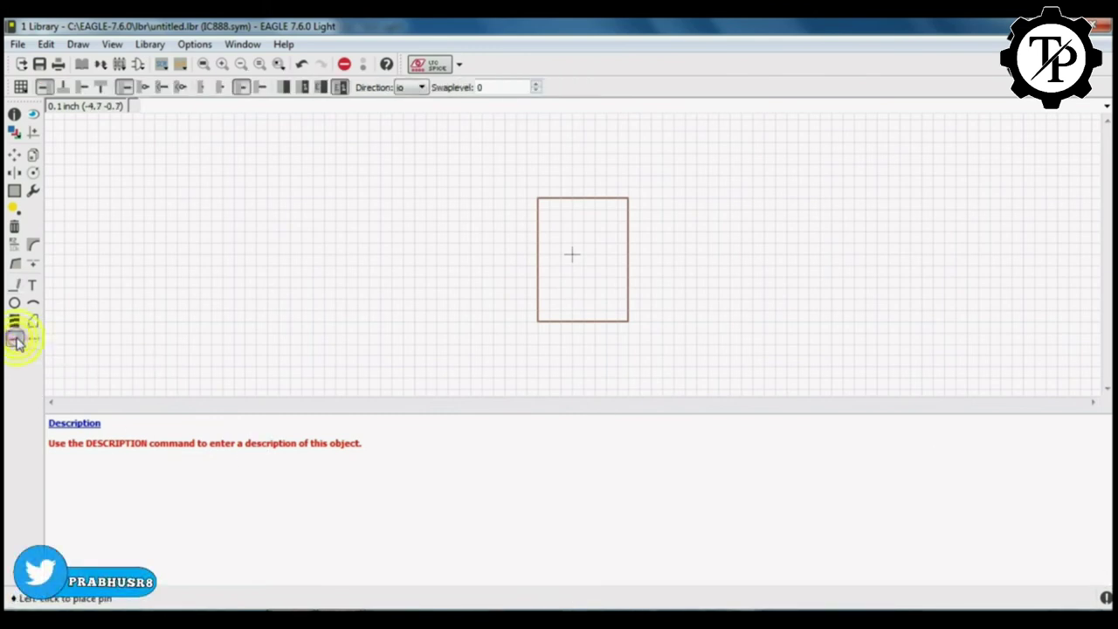
right_click(660, 221)
click(649, 221)
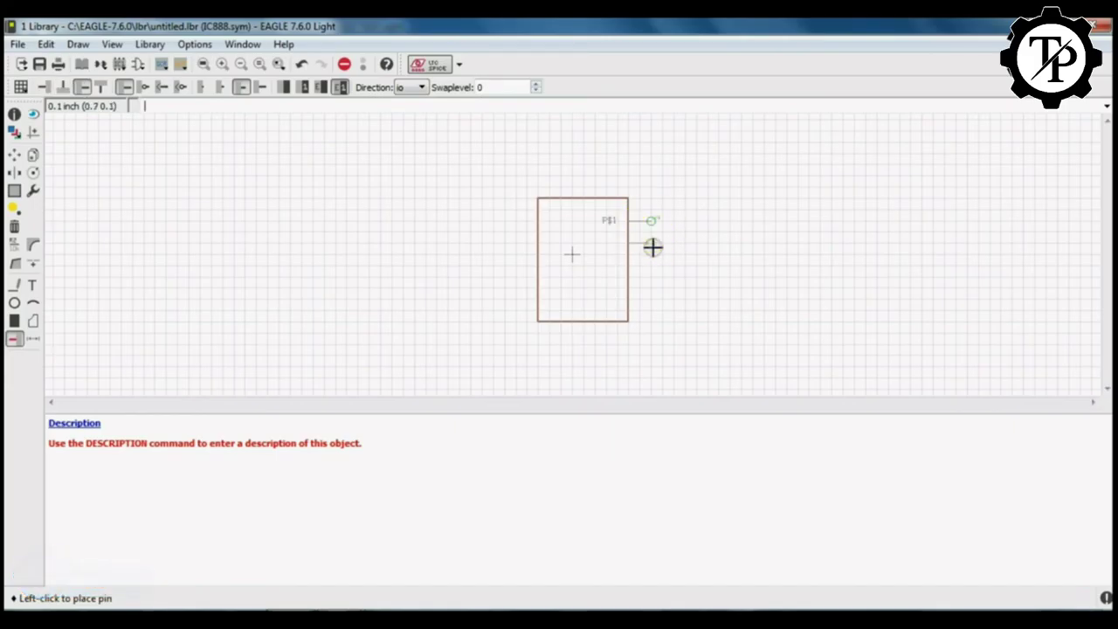
click(651, 243)
click(654, 266)
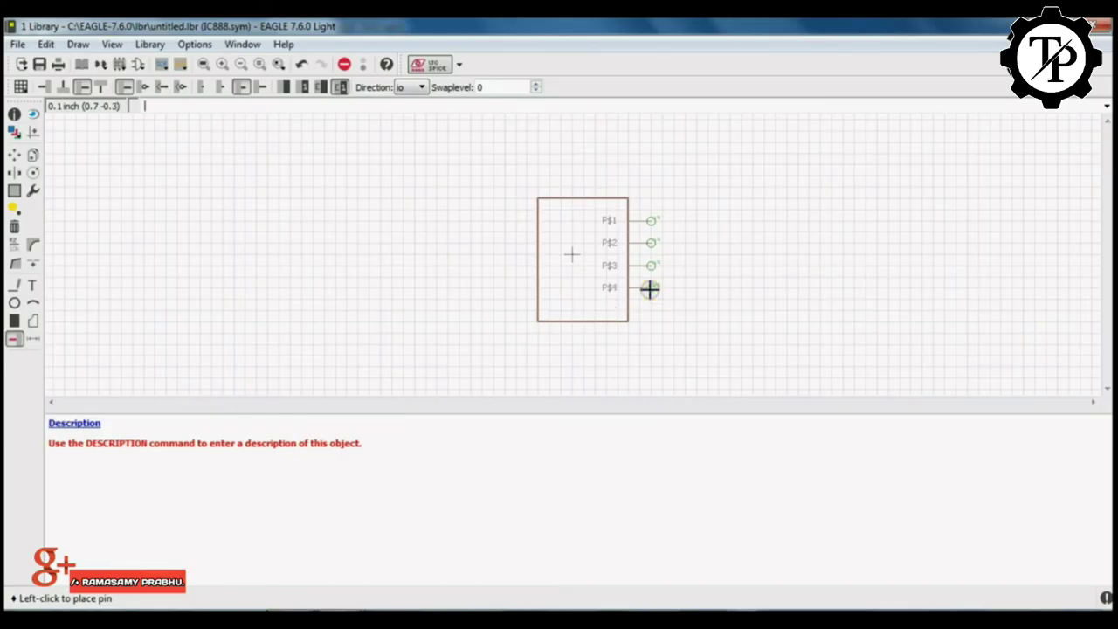
click(648, 288)
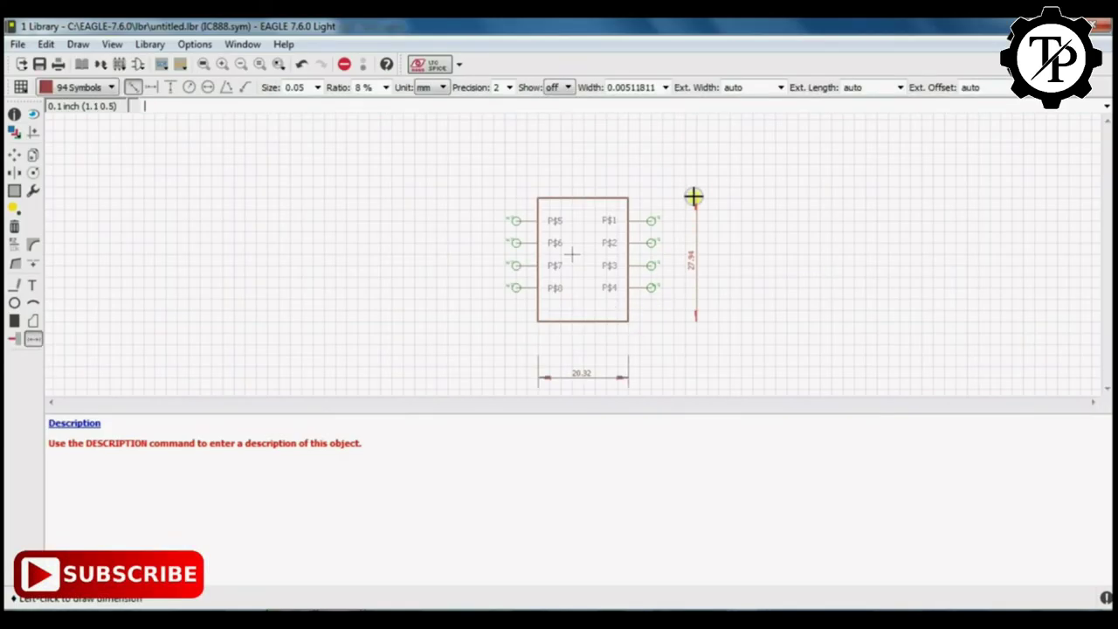
Dimension the symbol outline's height, and delete both the width and height dimensions.
click(692, 196)
click(765, 209)
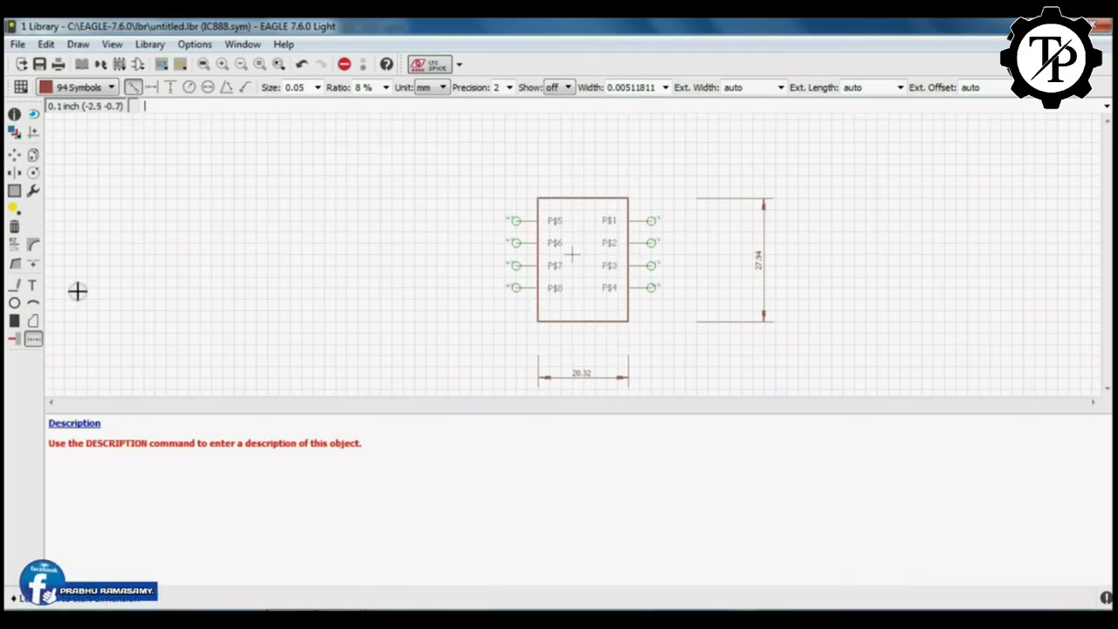
click(14, 227)
click(583, 373)
click(763, 246)
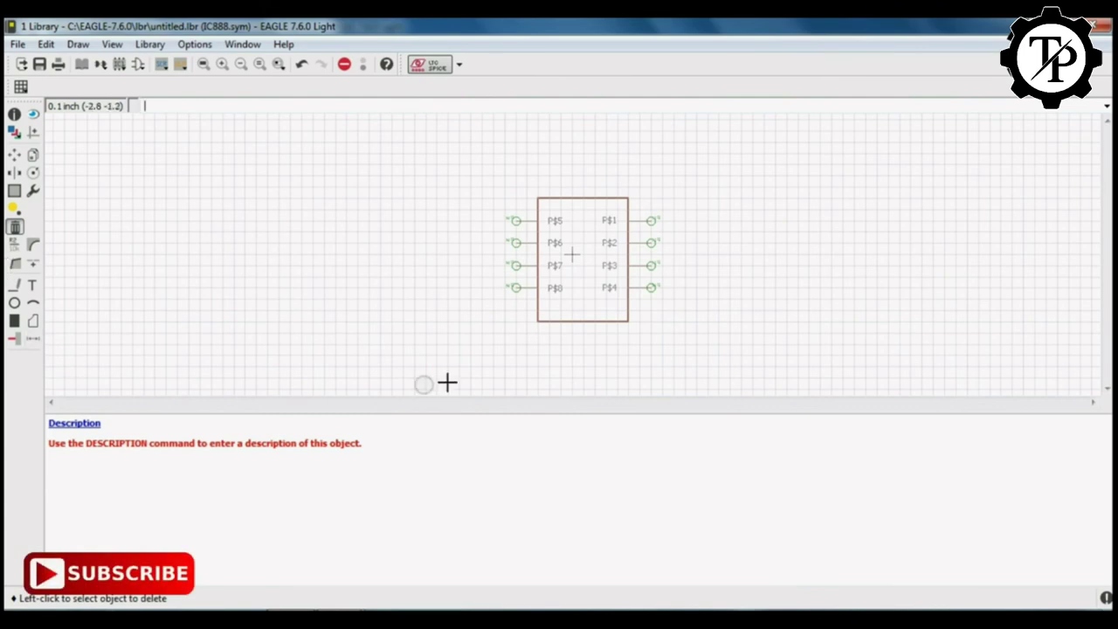
Add the text IC888 inside the symbol outline between the two pin columns, just below the origin.
click(32, 284)
drag(68, 169, 764, 198)
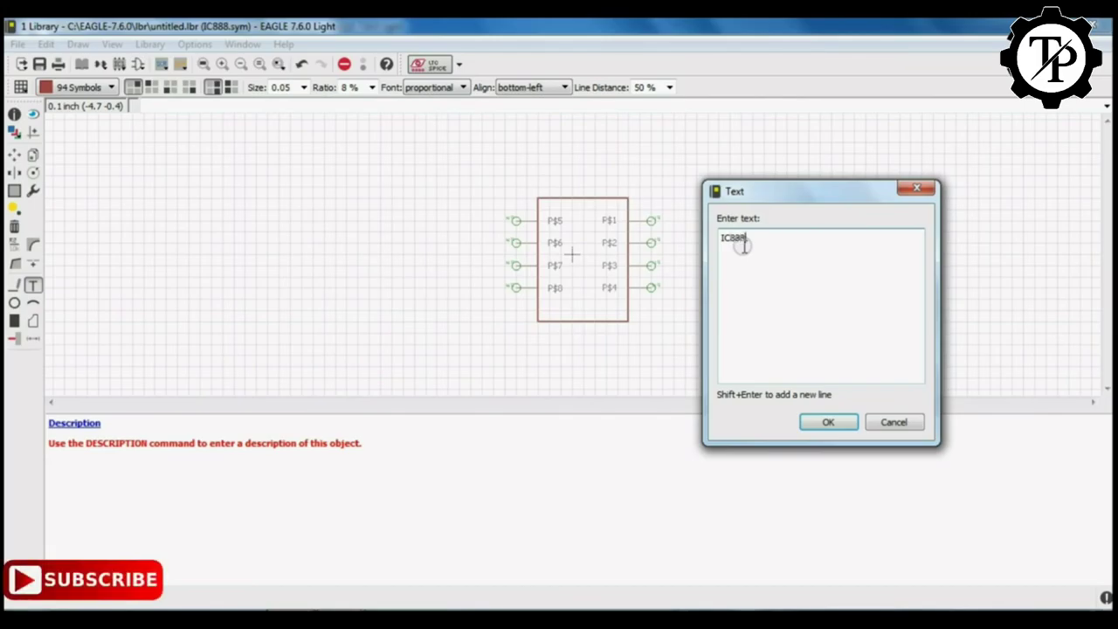
click(810, 426)
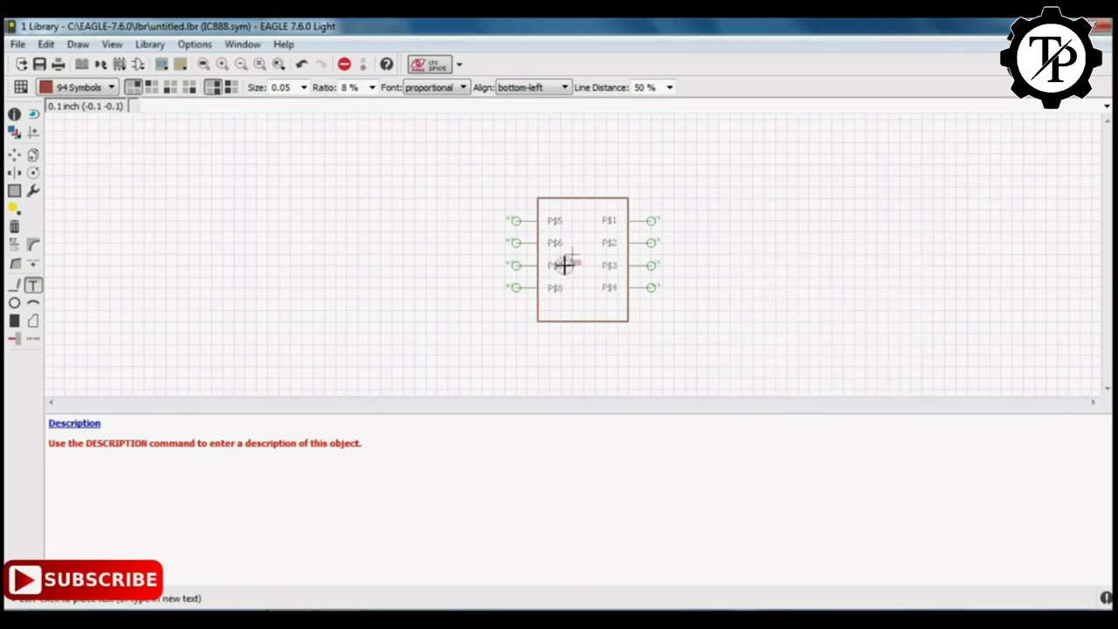
click(573, 278)
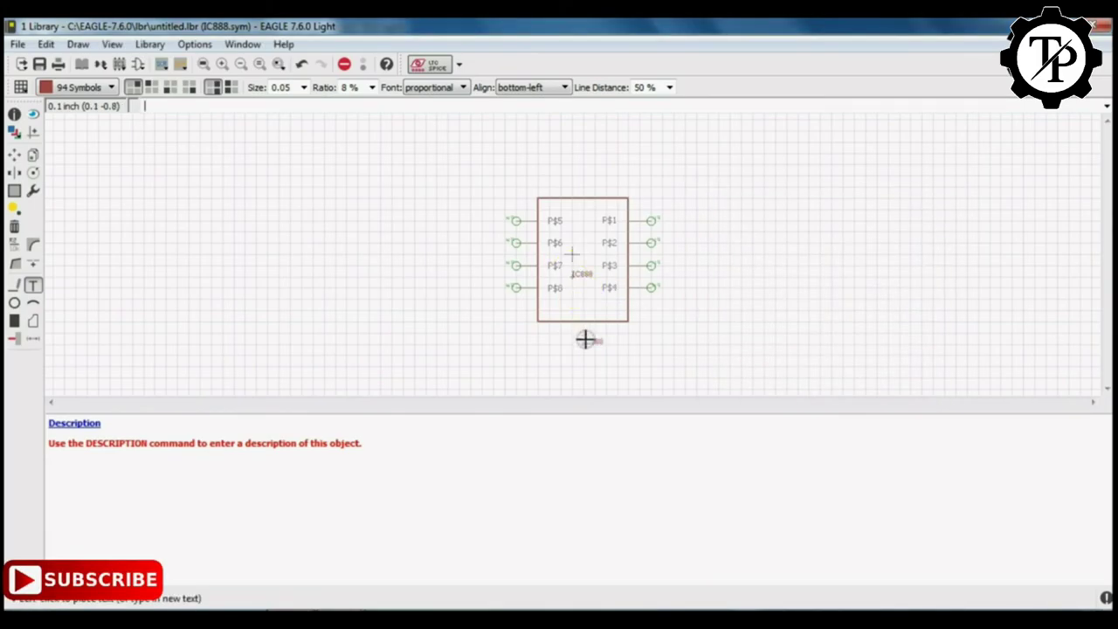
key(Escape)
click(661, 450)
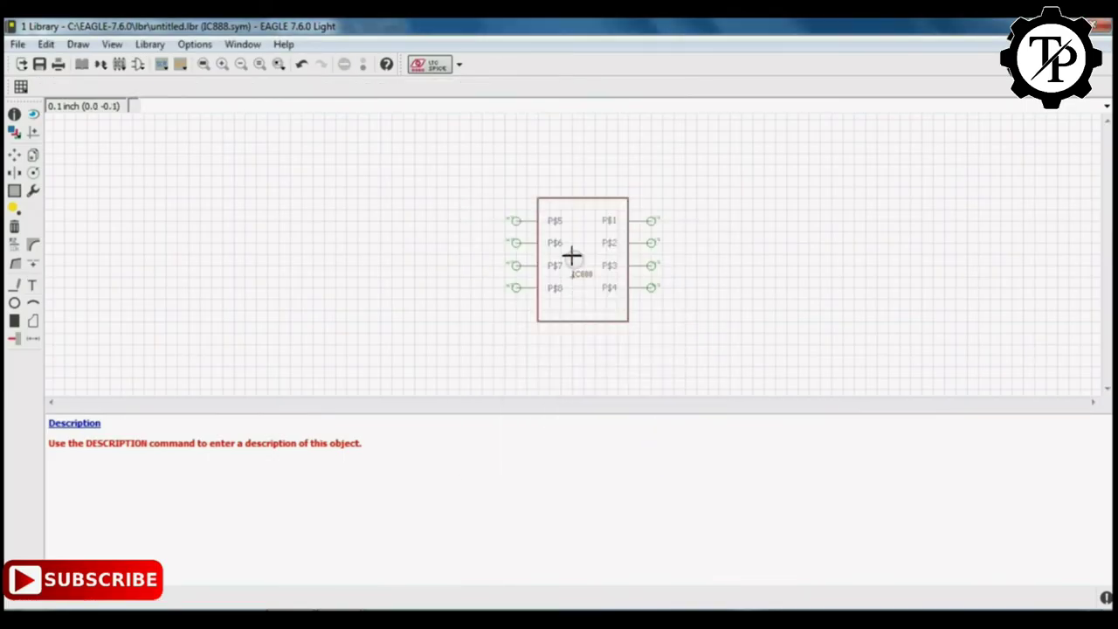
click(565, 203)
click(567, 205)
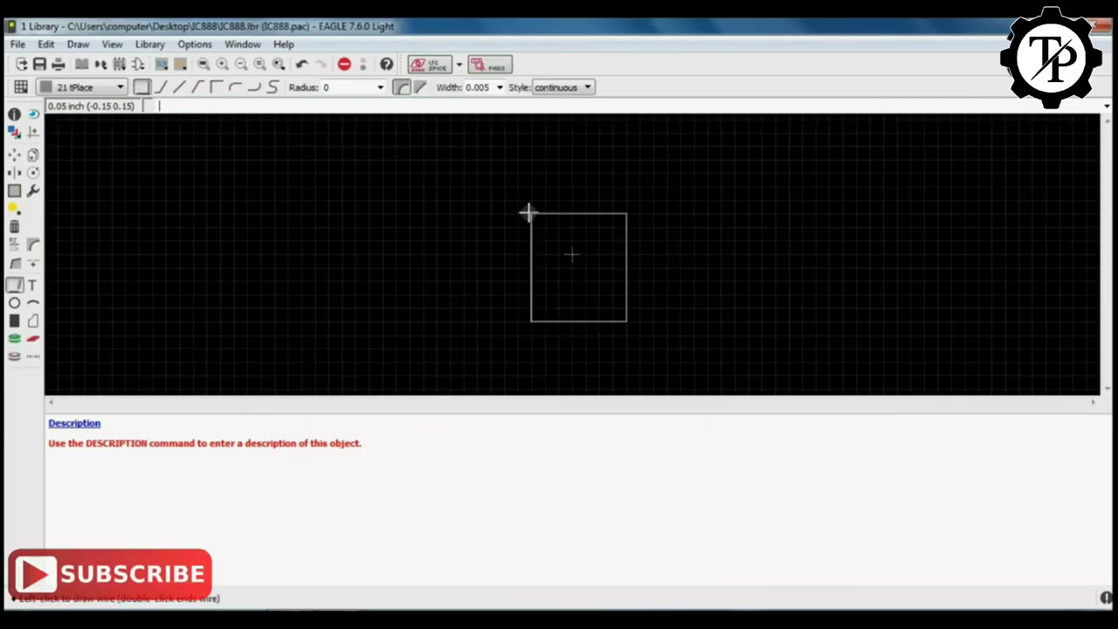
click(529, 212)
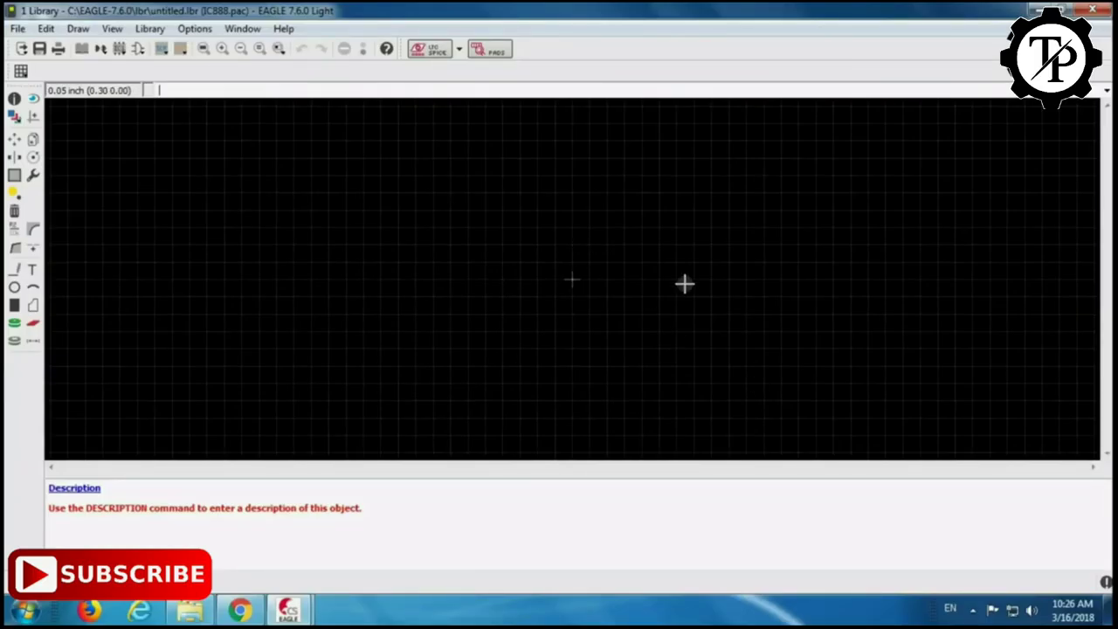
click(13, 273)
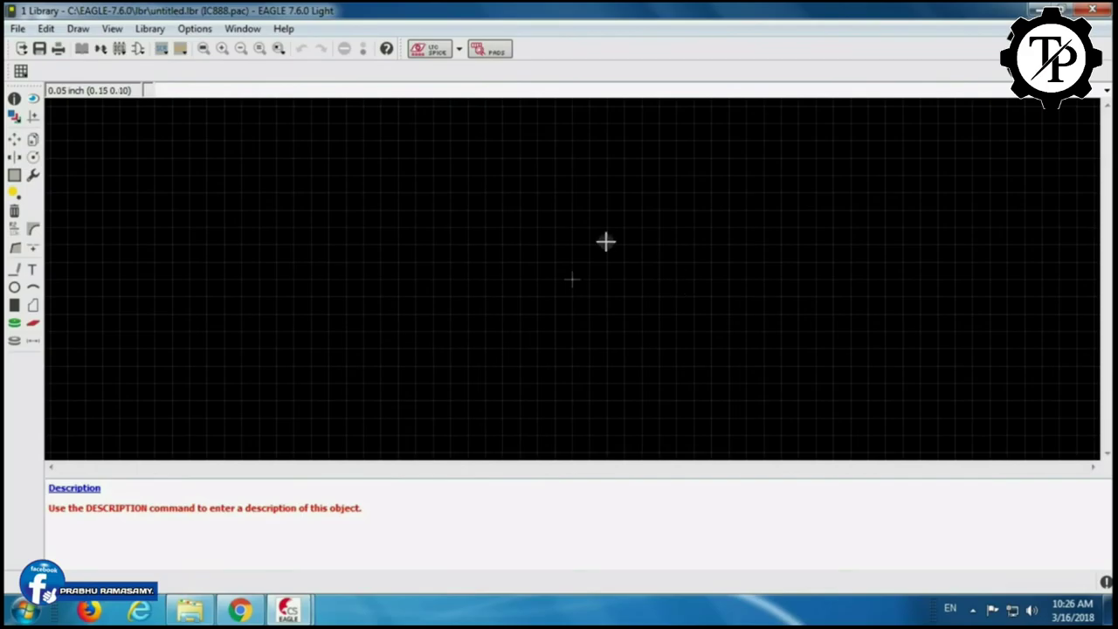
click(14, 272)
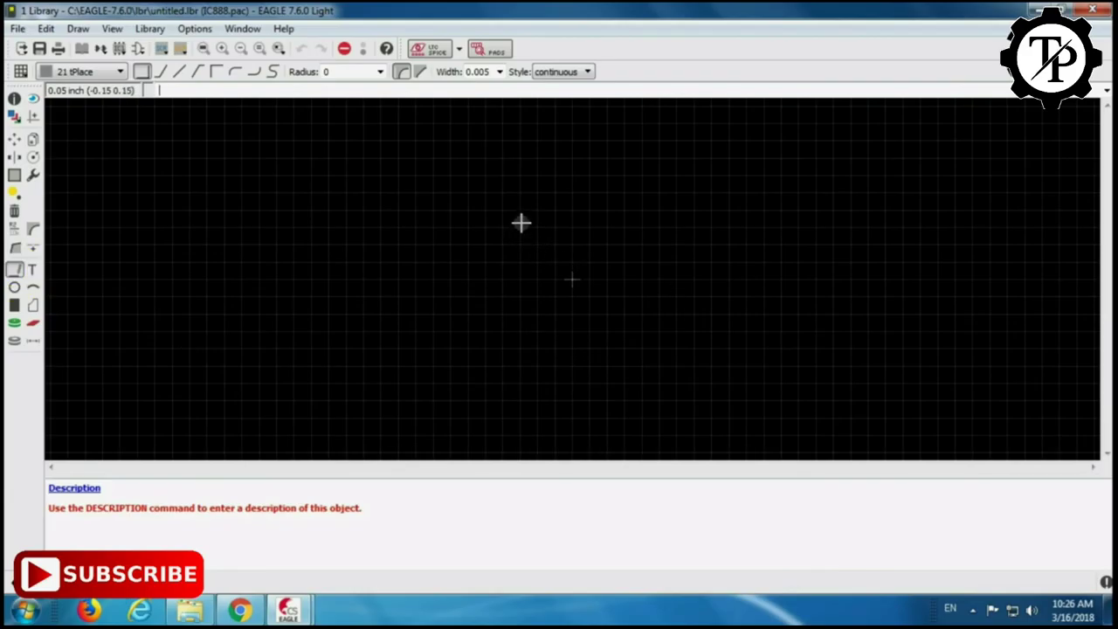
key(Escape)
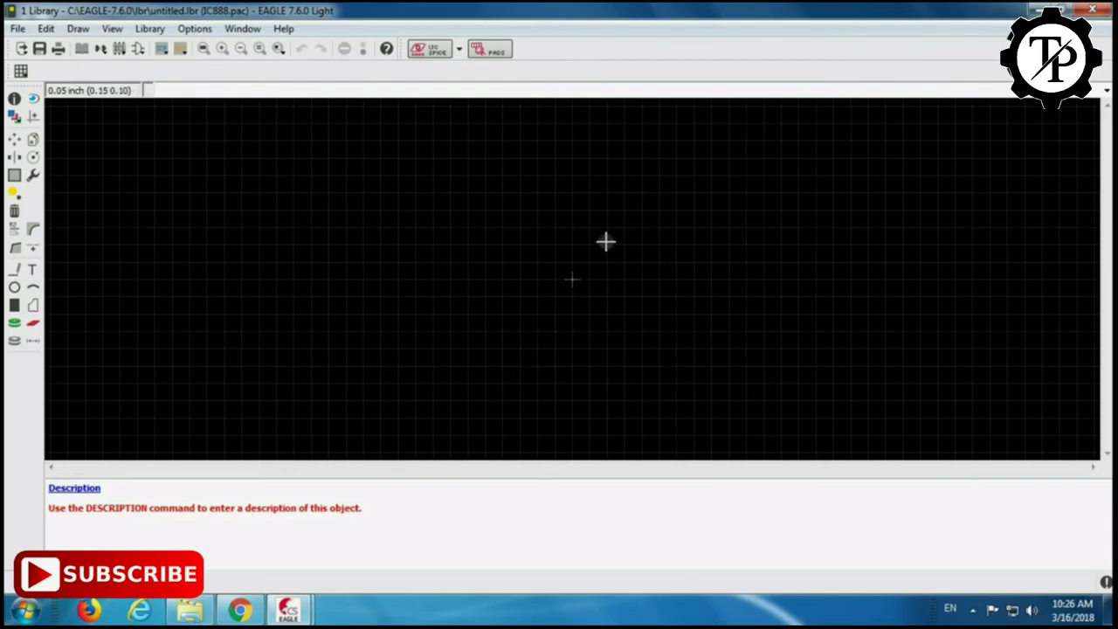
Draw the package's closed rectangular outline on the tPlace layer, about 0.30 inch wide and 0.45 inch high.
click(13, 271)
click(520, 226)
click(626, 228)
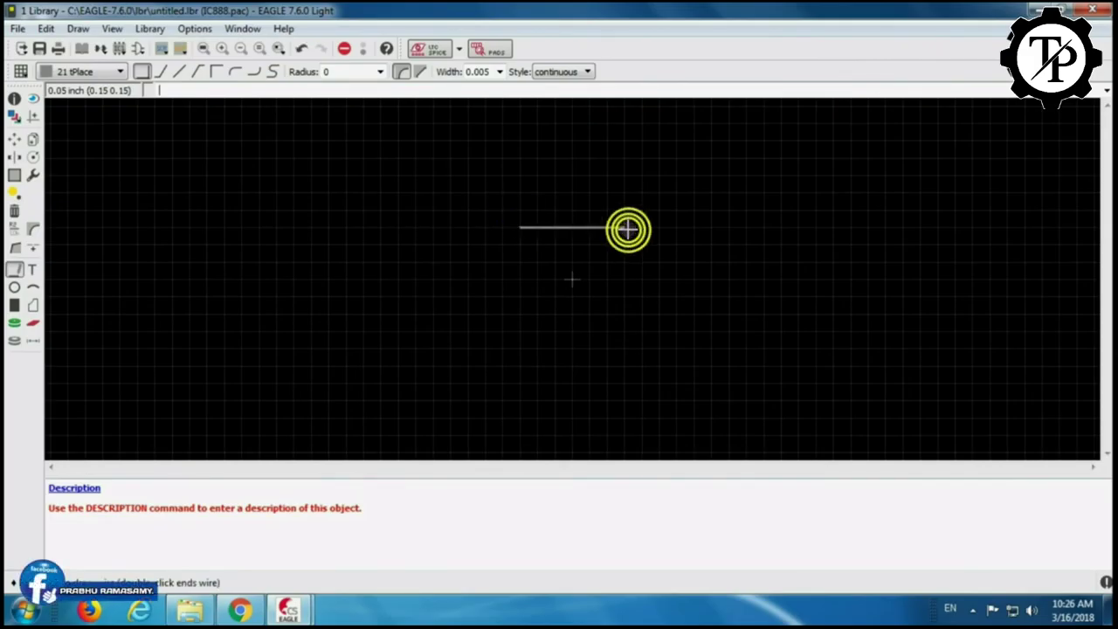
click(626, 382)
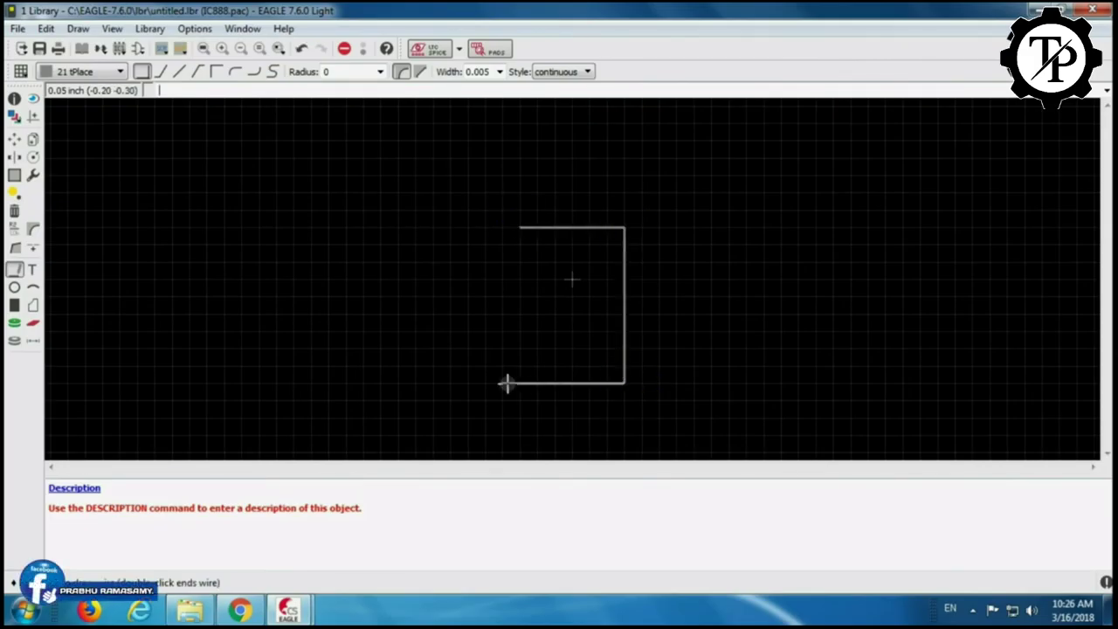
click(515, 383)
click(520, 227)
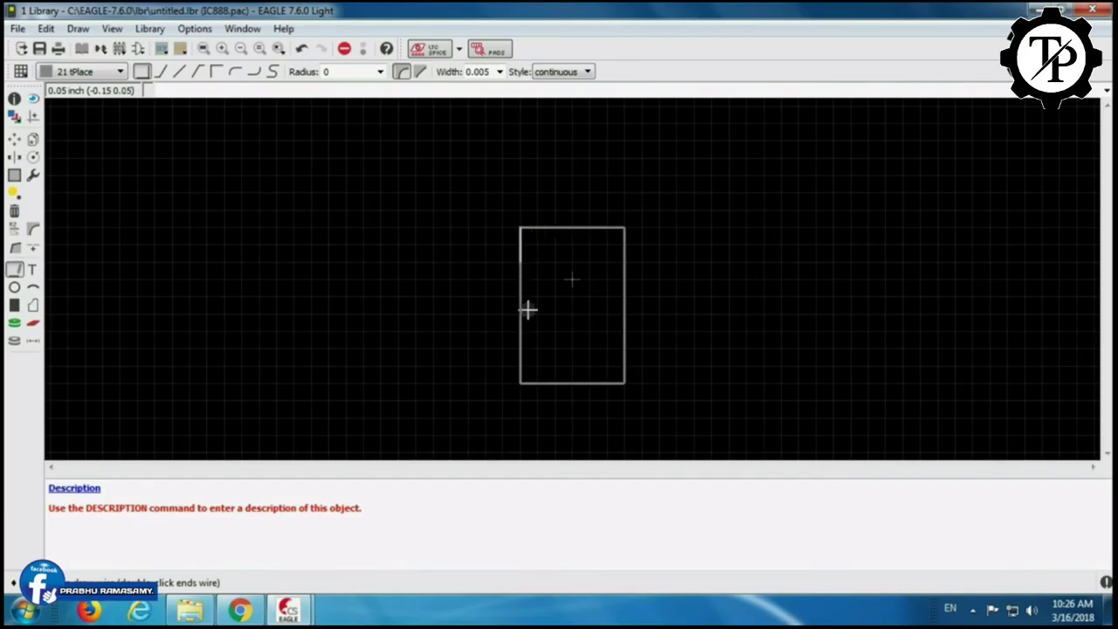
double_click(519, 226)
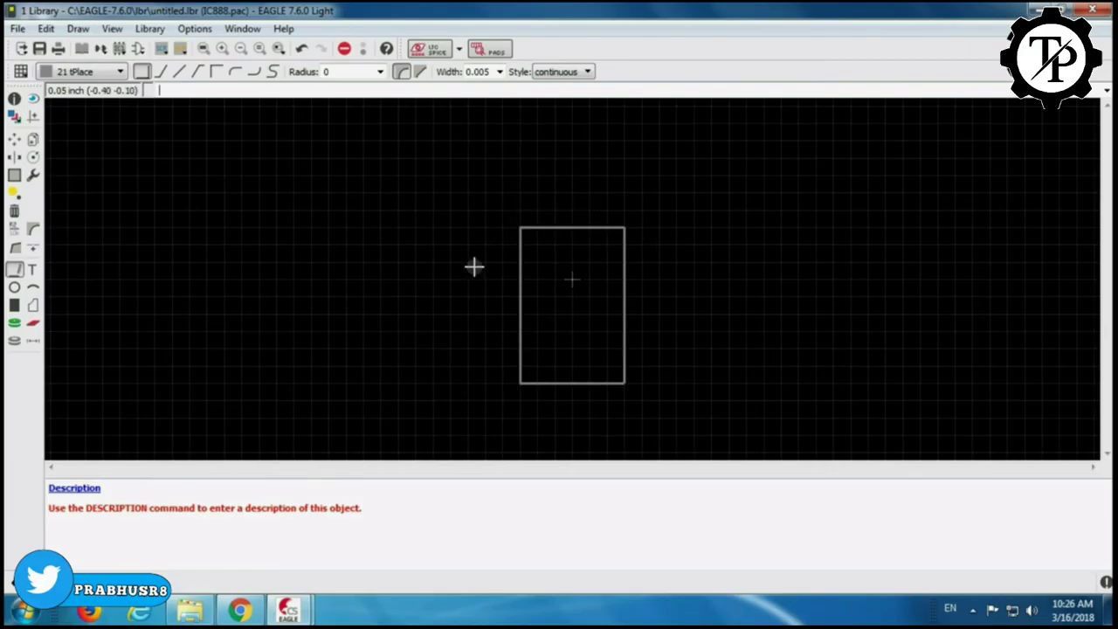
Place eight round pads on the package outline, four along each vertical edge, spaced 0.10 inch apart.
click(14, 325)
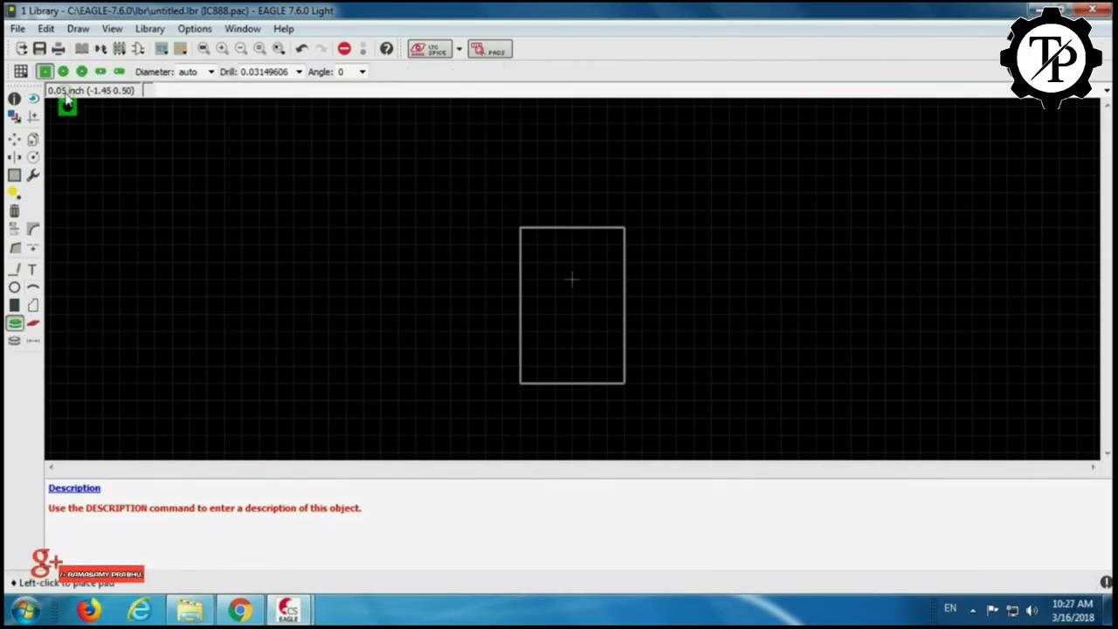
click(63, 73)
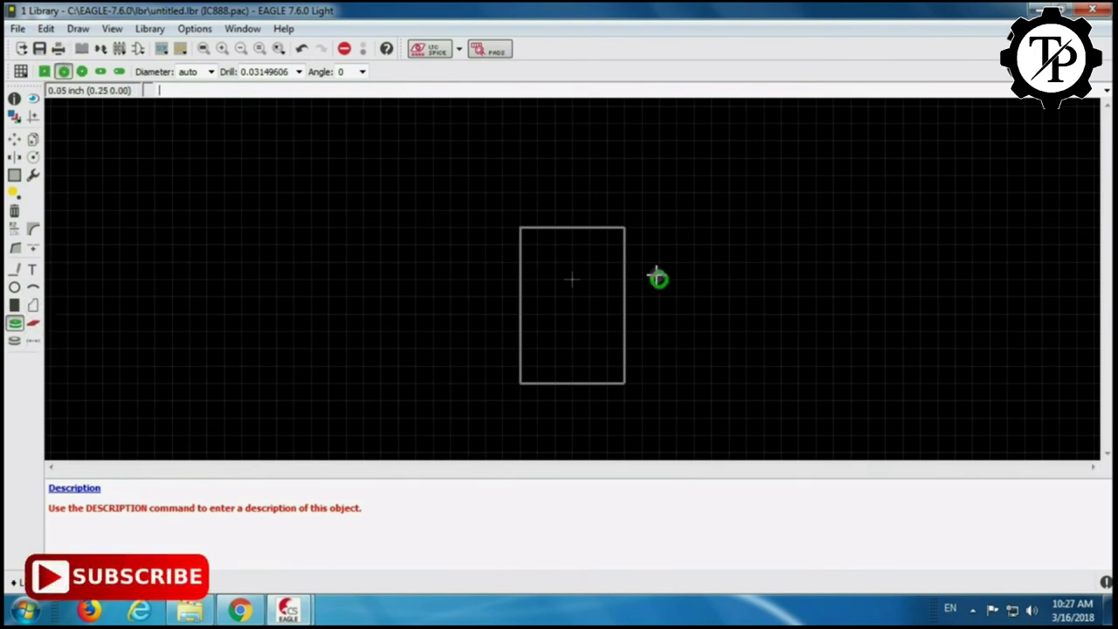
click(623, 262)
click(623, 297)
click(623, 332)
click(624, 366)
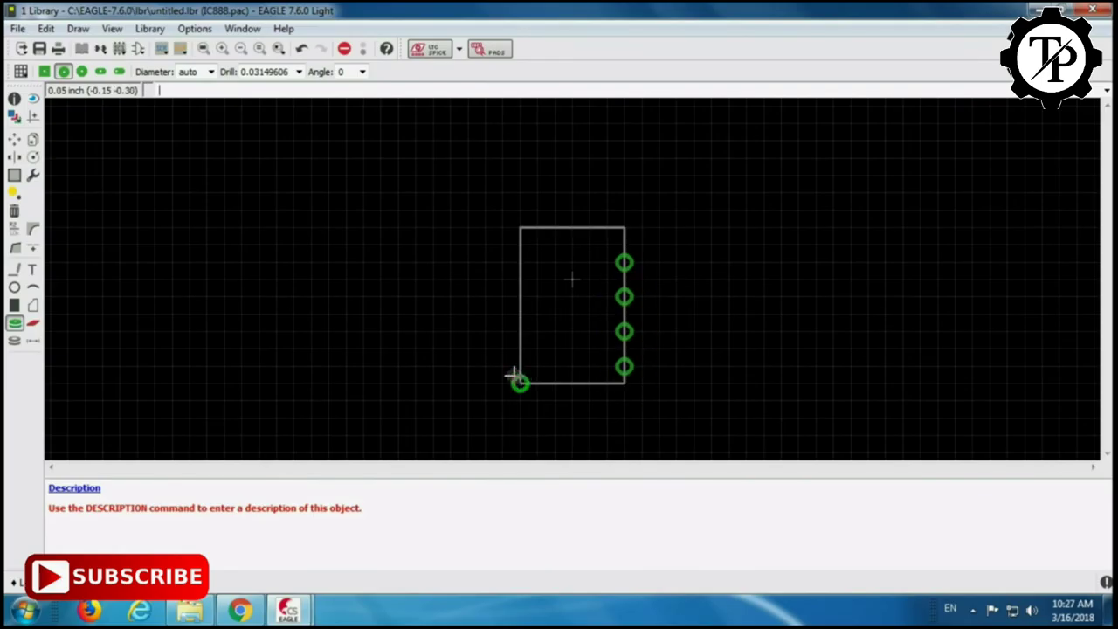
click(519, 367)
click(520, 332)
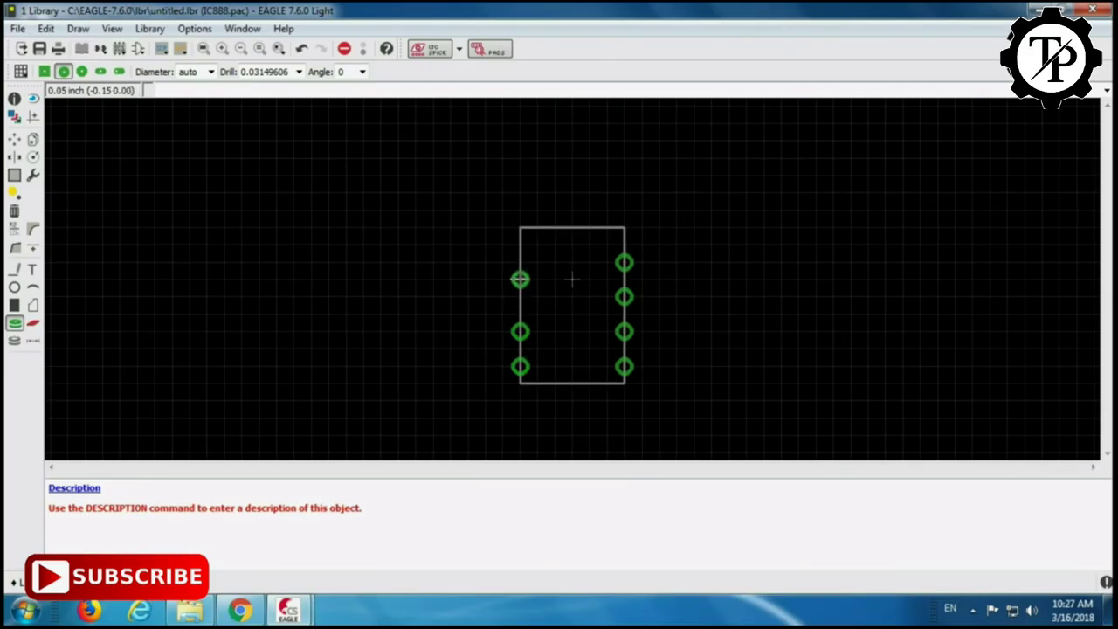
click(520, 296)
click(519, 262)
Draw a small arc as the orientation notch at the middle of the package outline's top edge.
click(33, 288)
click(566, 199)
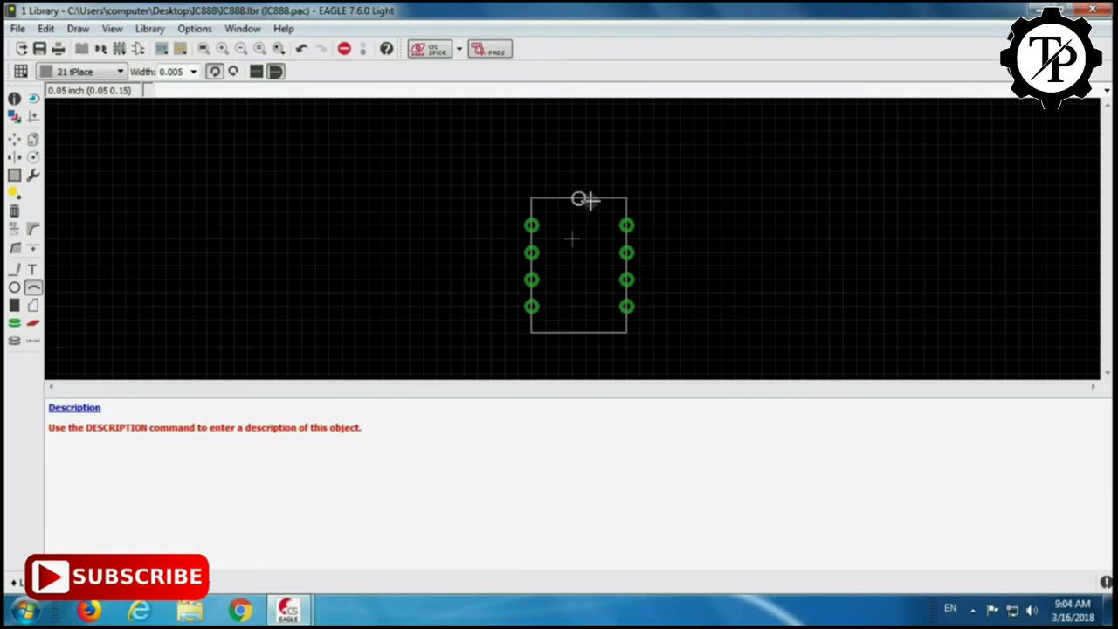
click(588, 215)
click(566, 210)
Move the notch arc so it sits just inside the package outline's top edge, and save the library.
click(15, 139)
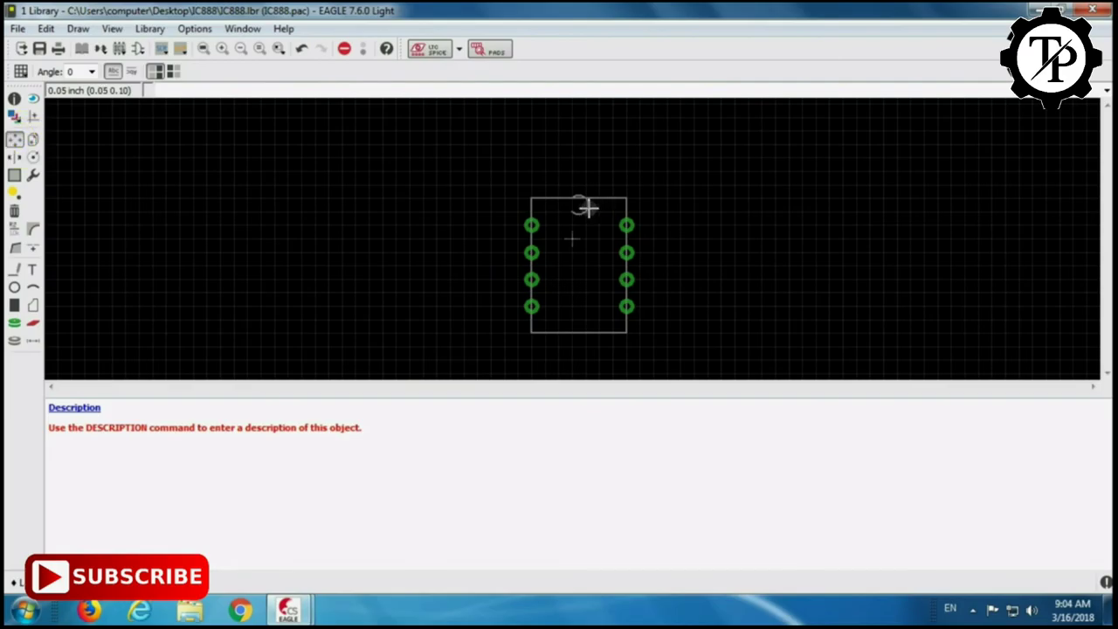
click(582, 207)
click(578, 203)
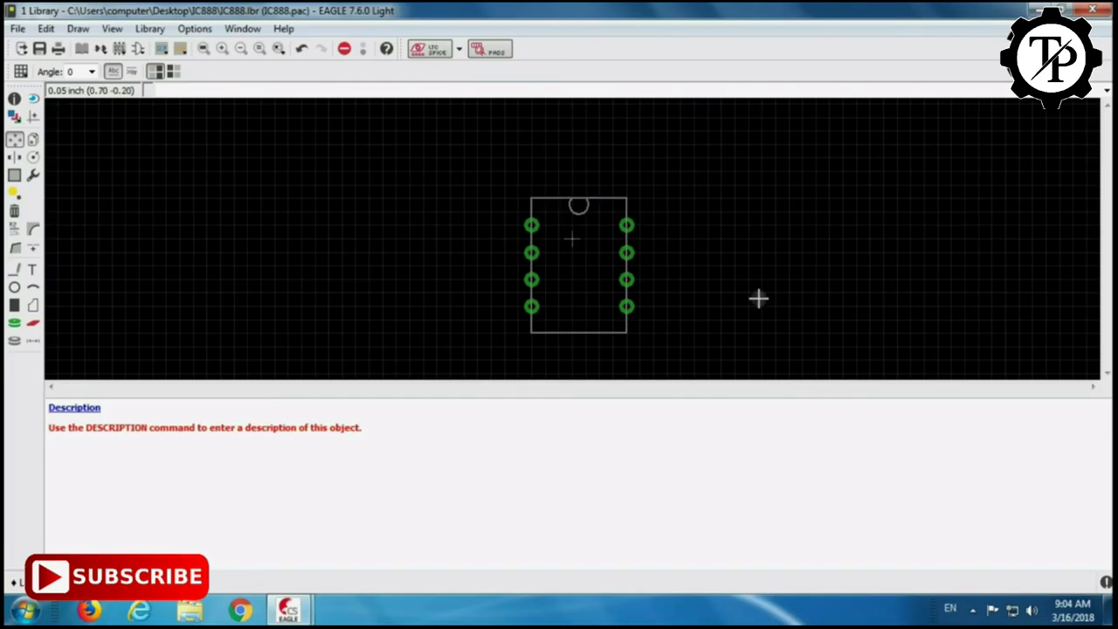
click(702, 407)
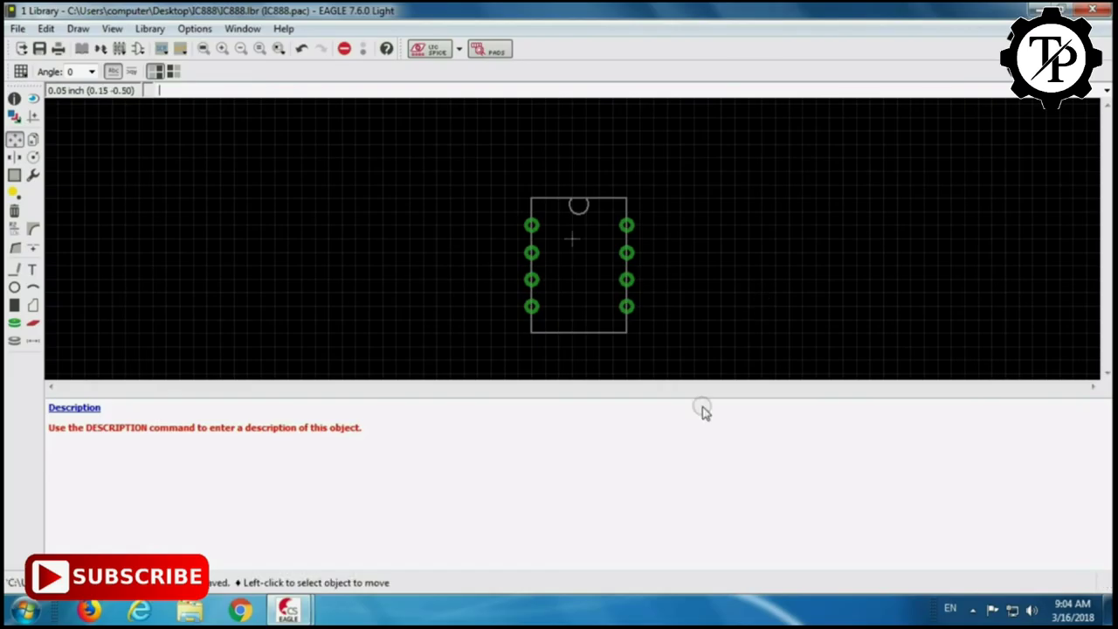
Place the text IC888 on the tPlace layer inside the package outline, between the two pad columns.
click(32, 272)
drag(82, 142, 760, 143)
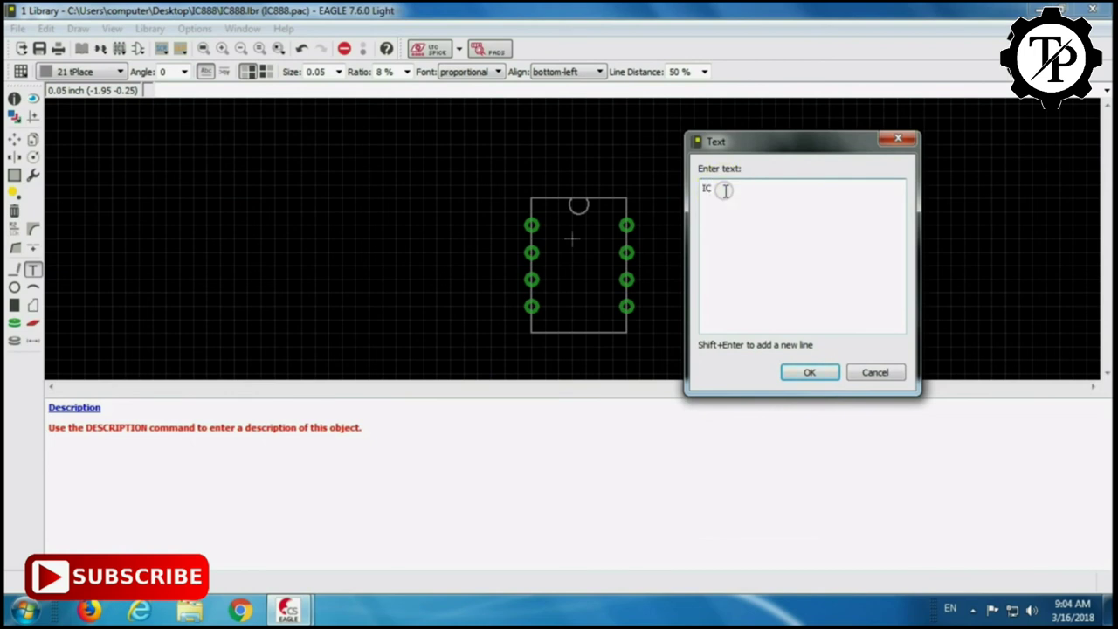
text(IC888)
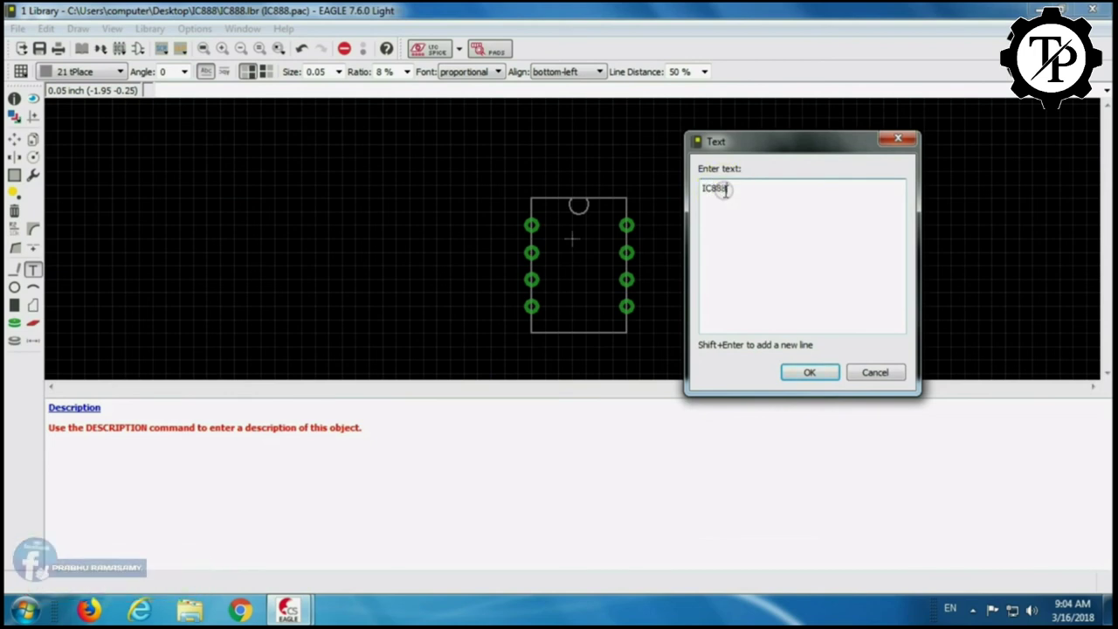
click(809, 372)
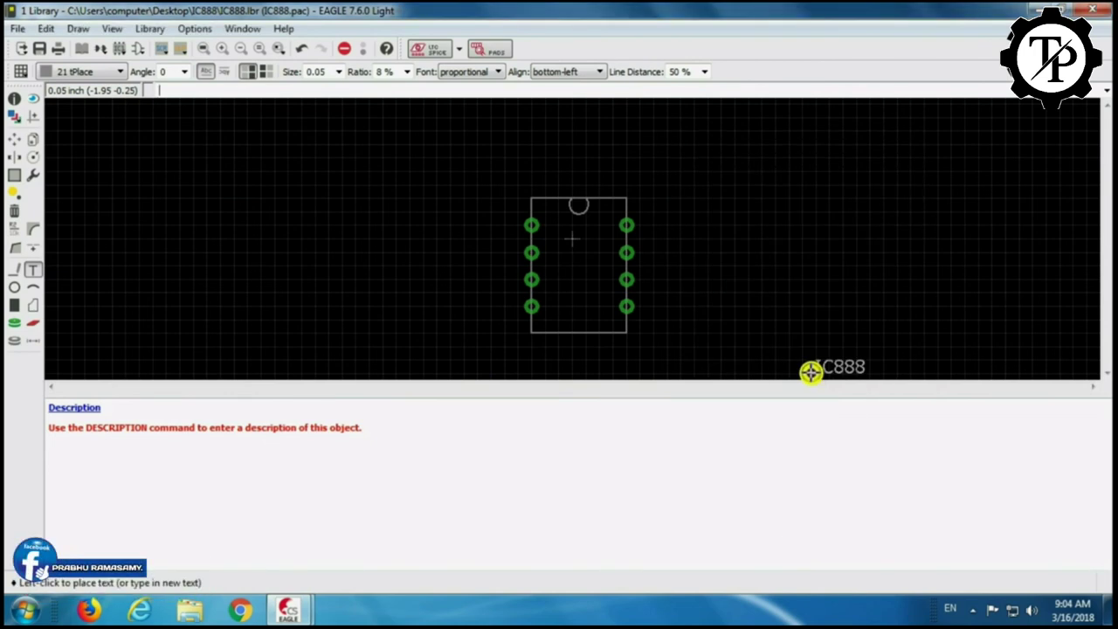
click(555, 275)
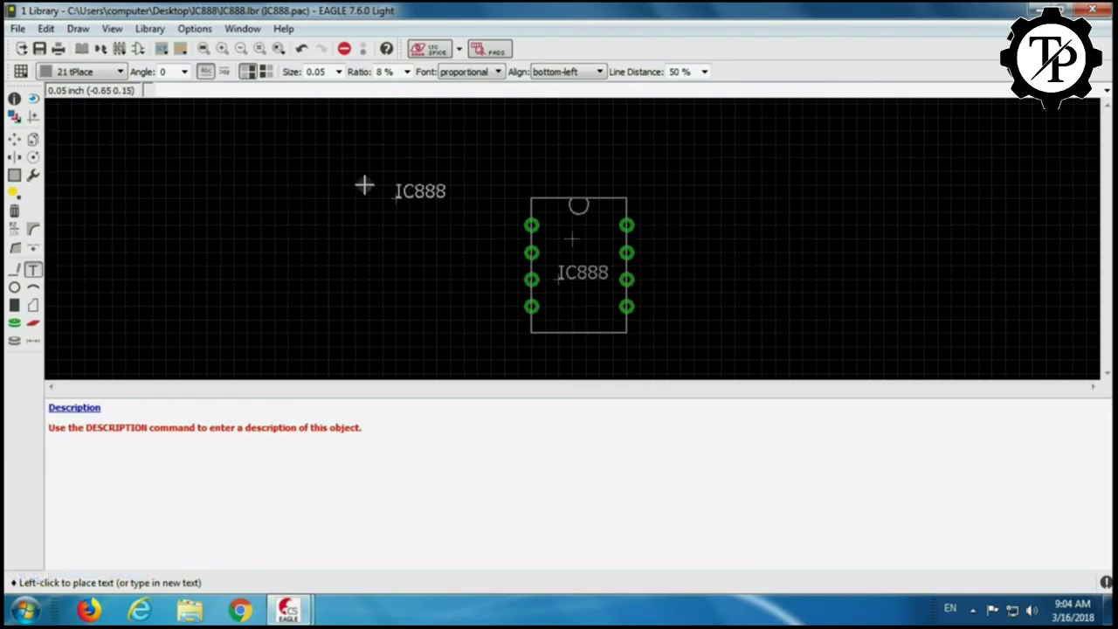
key(Escape)
click(430, 331)
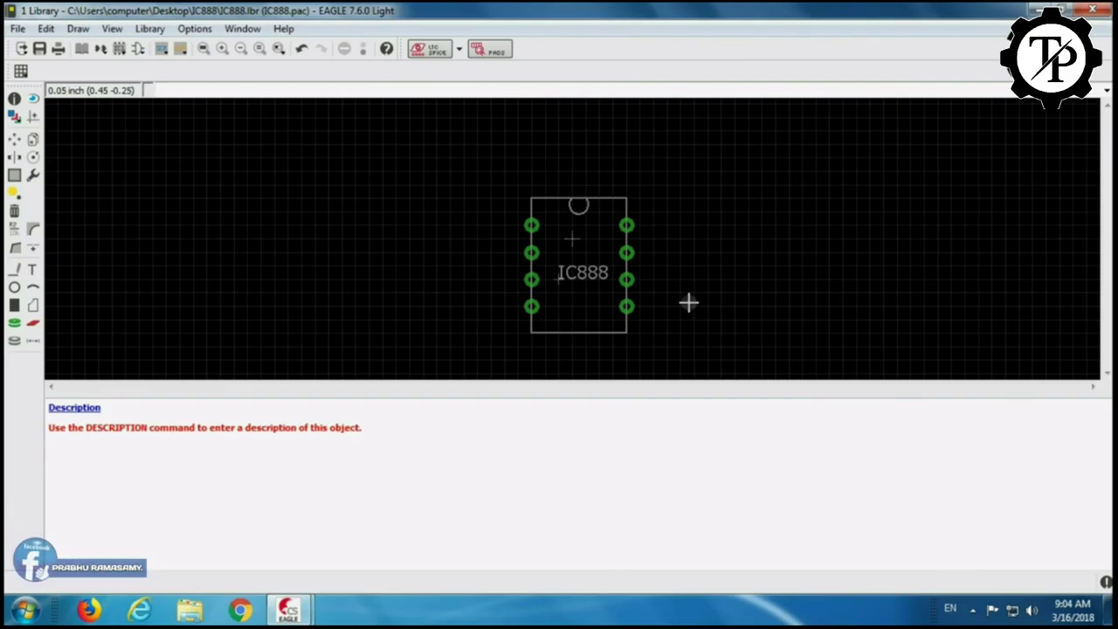
Save the library as IC888 in the IC888 folder.
key(ctrl+s)
click(17, 28)
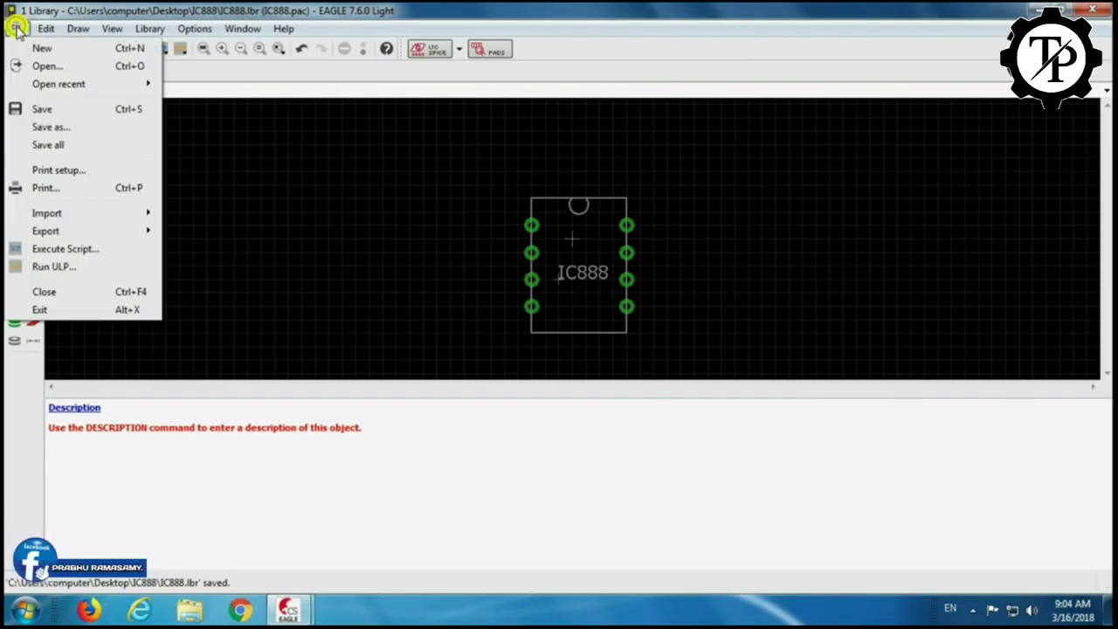
click(19, 122)
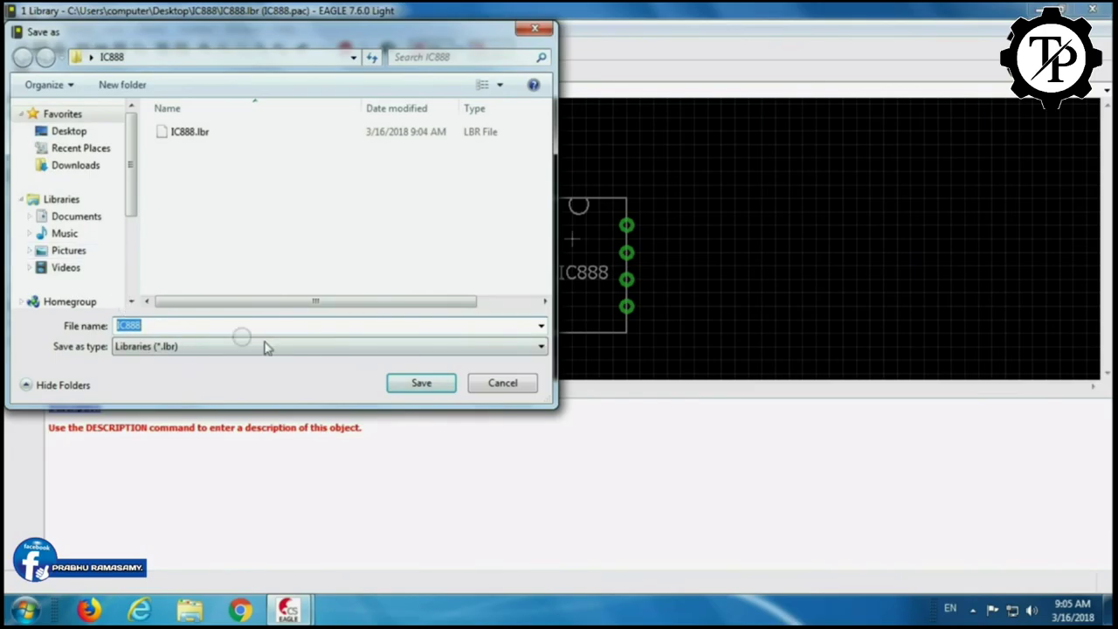
click(420, 384)
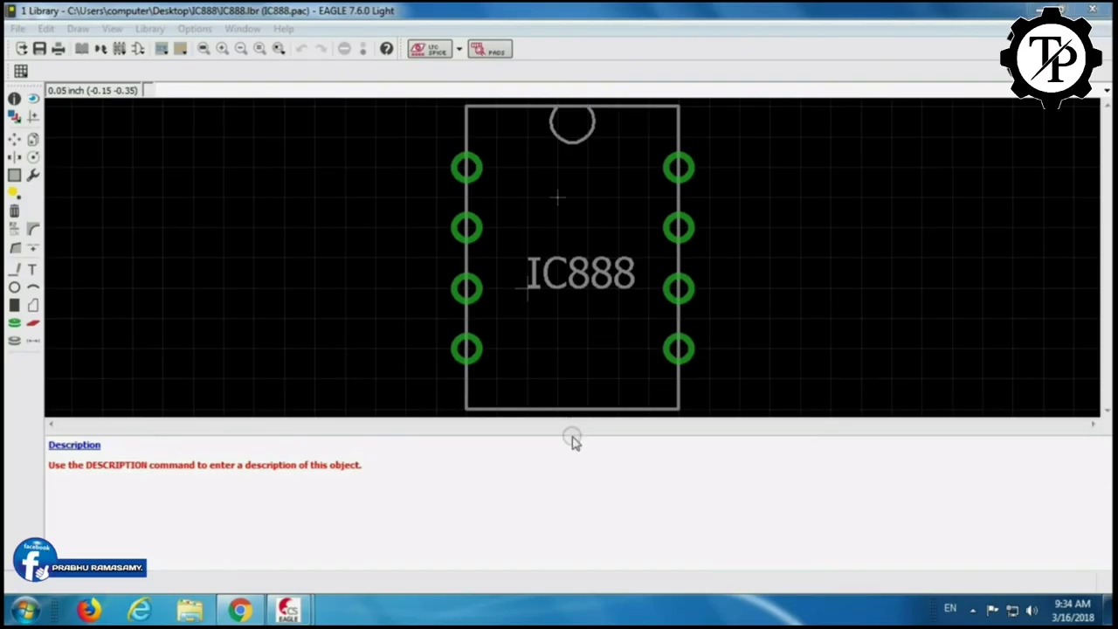
Enlarge the package drawing area, and dimension the package outline's height beside it and its width inside its lower end.
drag(572, 432, 564, 474)
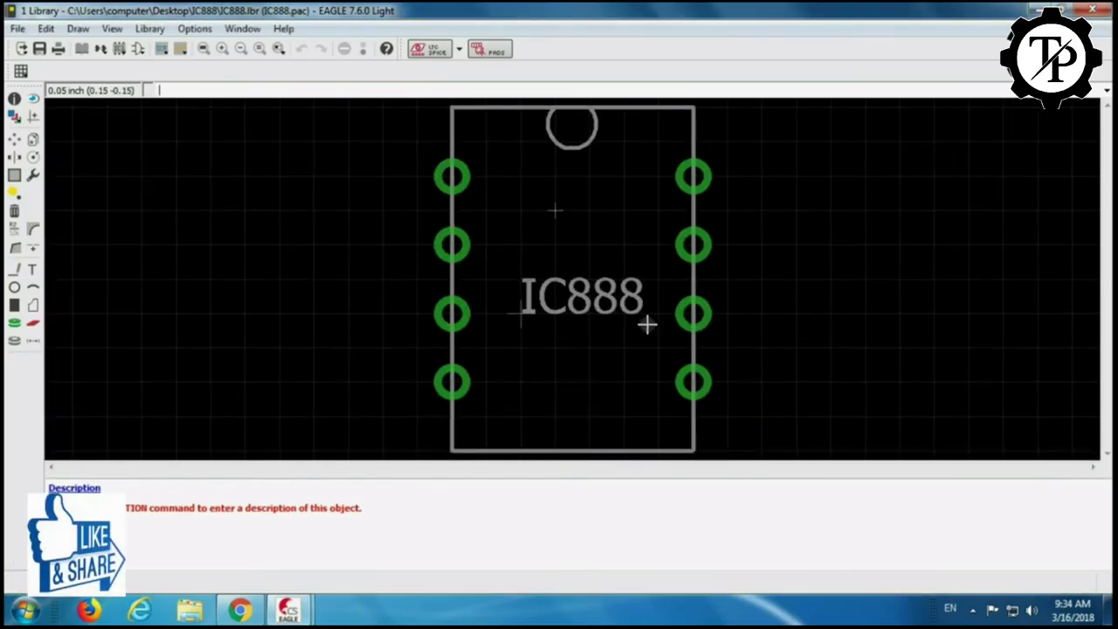
click(34, 340)
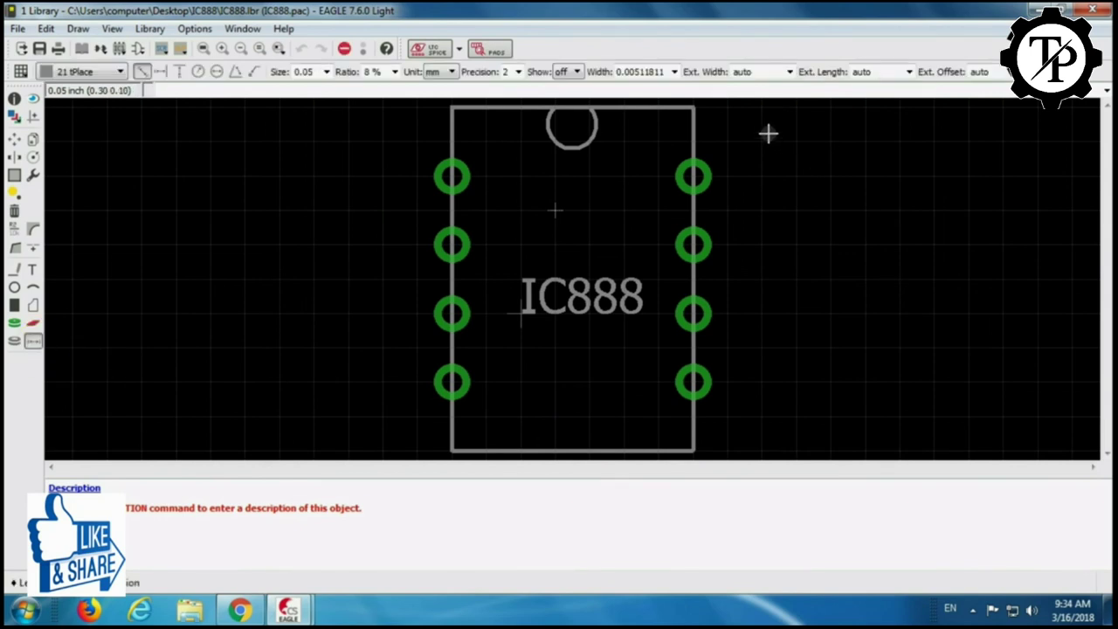
click(756, 106)
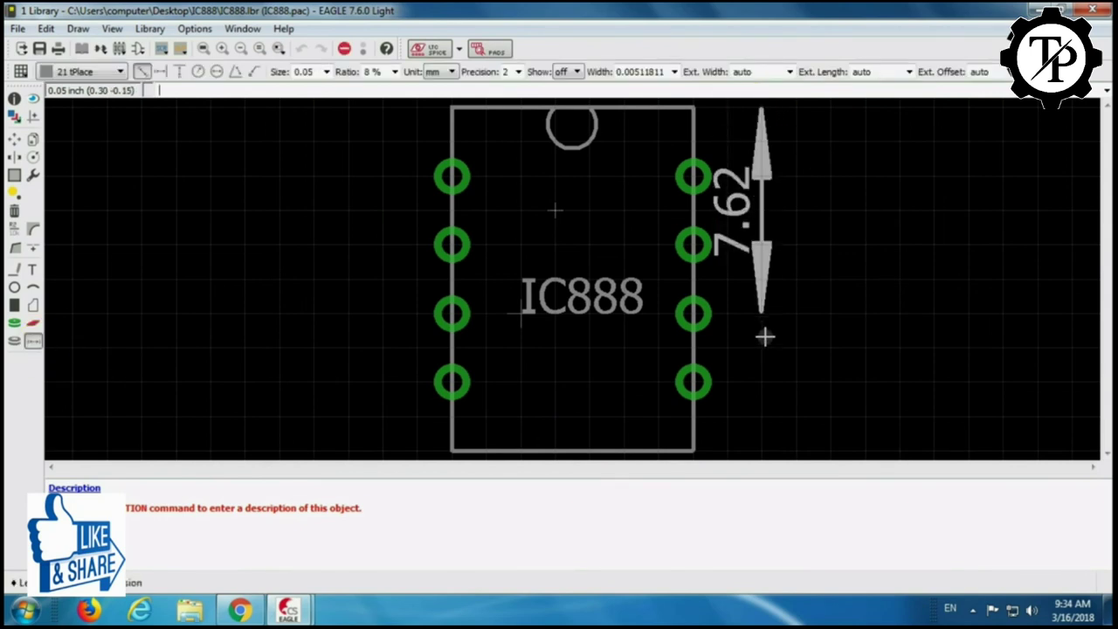
click(755, 447)
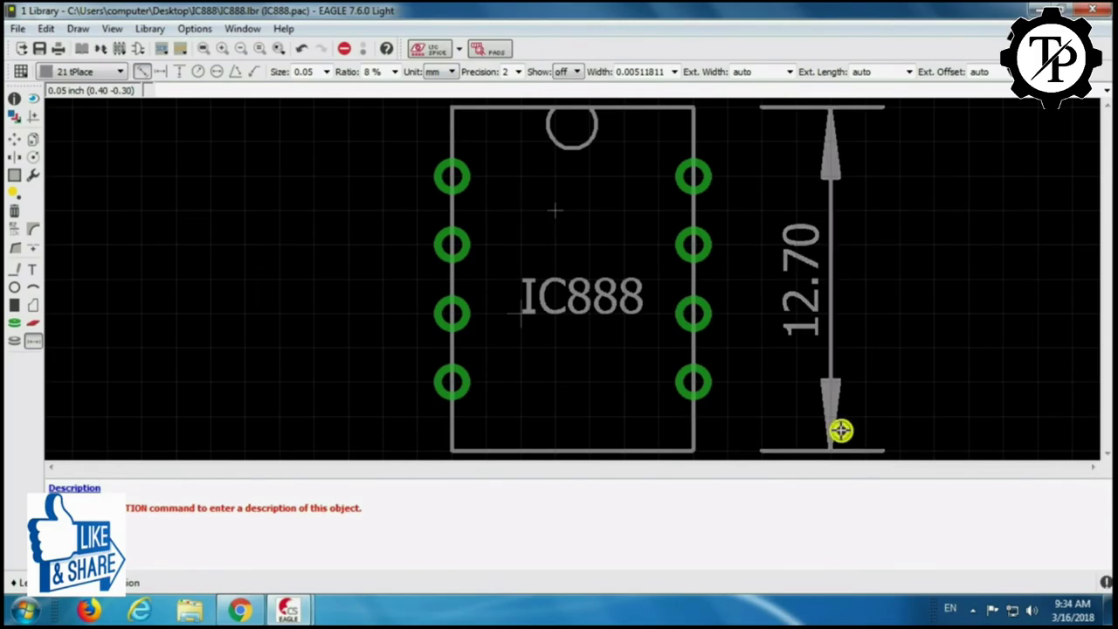
click(834, 337)
click(451, 426)
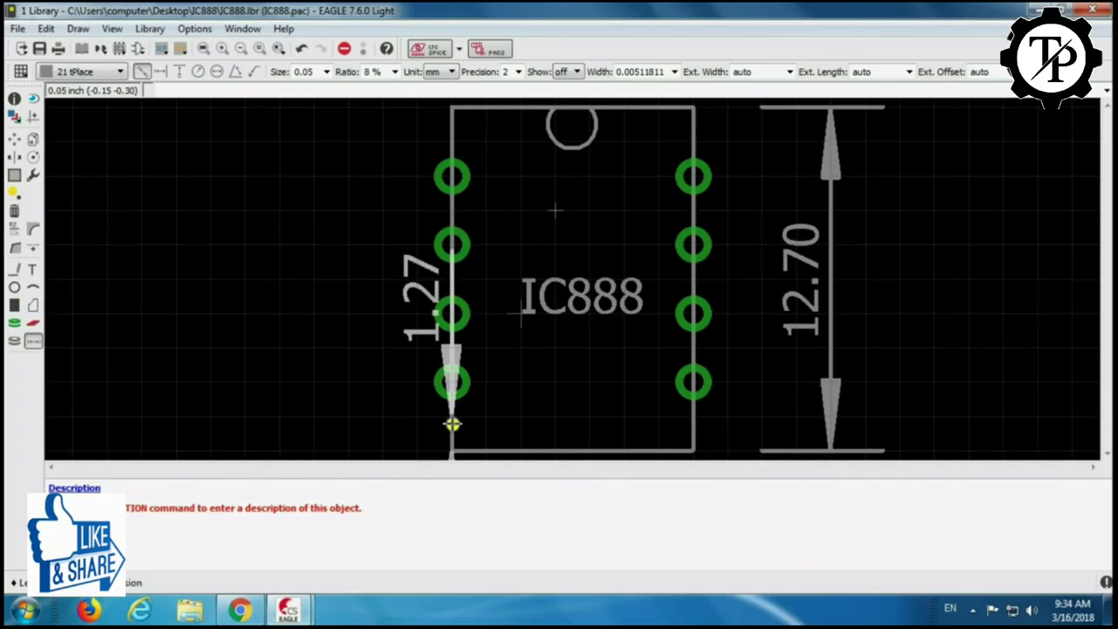
click(683, 443)
click(684, 423)
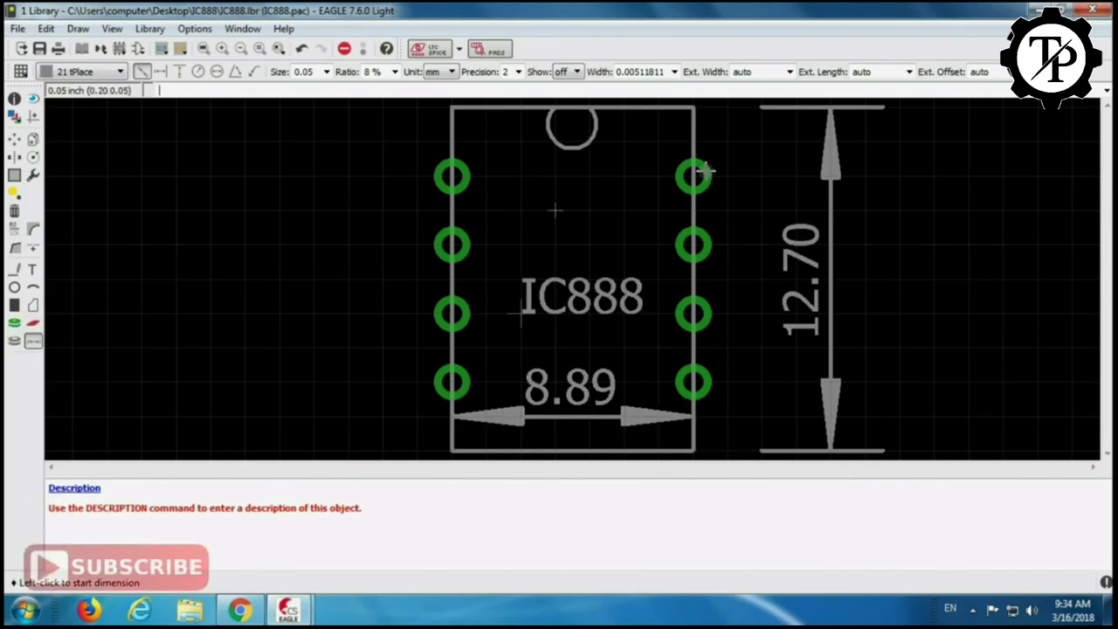
Dimension the vertical spacing between the two middle pads on the package outline's left edge.
key(Delete)
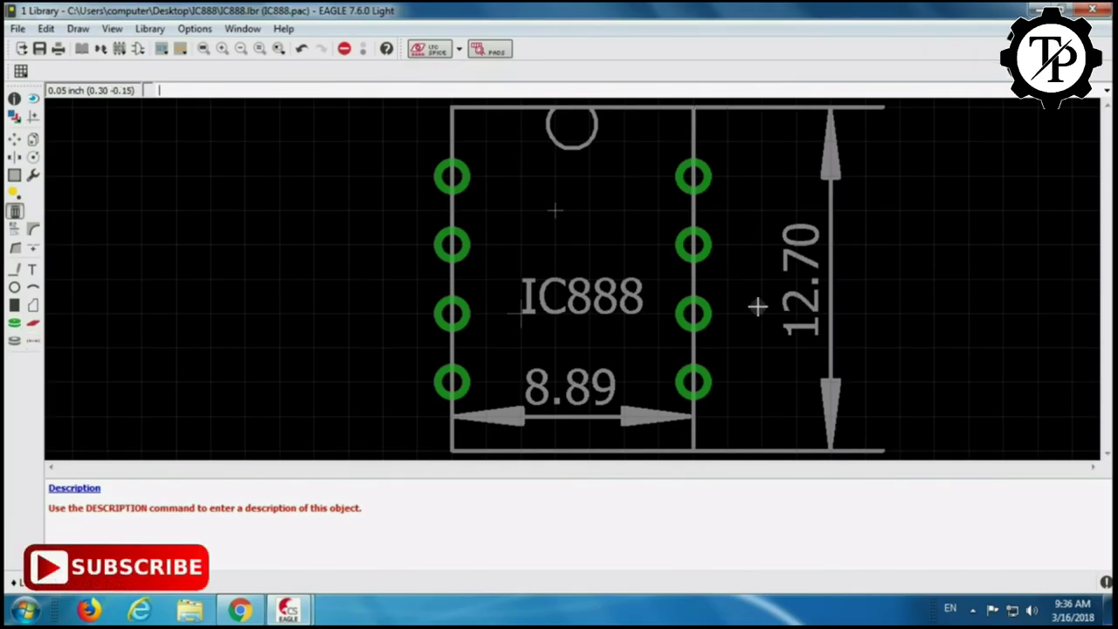
click(33, 340)
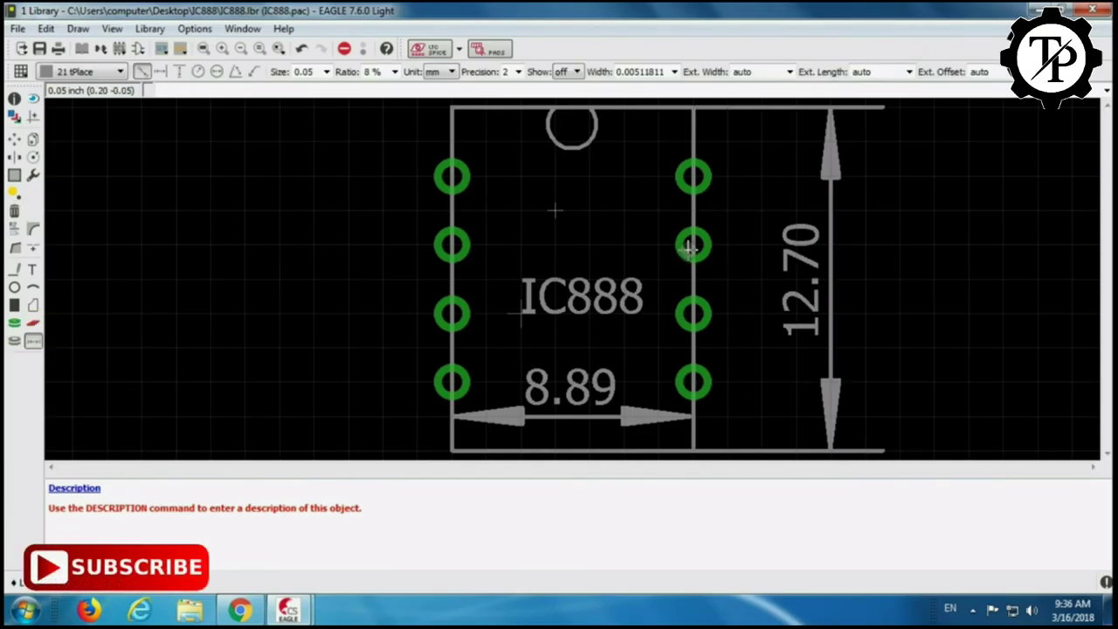
click(452, 244)
click(451, 312)
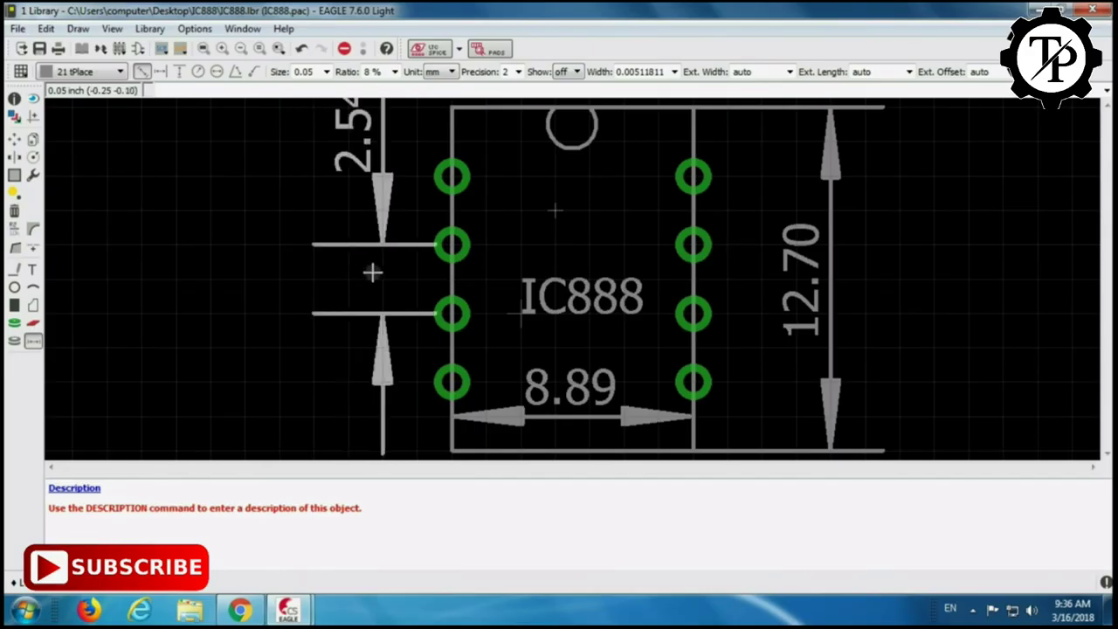
click(372, 271)
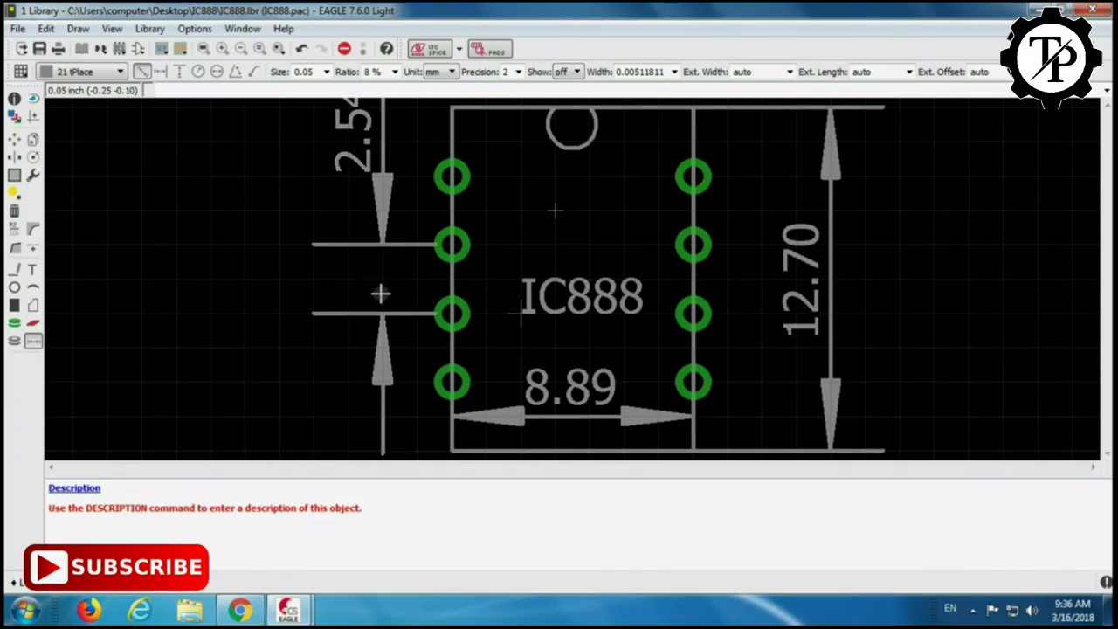
Move the package's width dimension from inside the outline to just below its bottom edge.
click(241, 49)
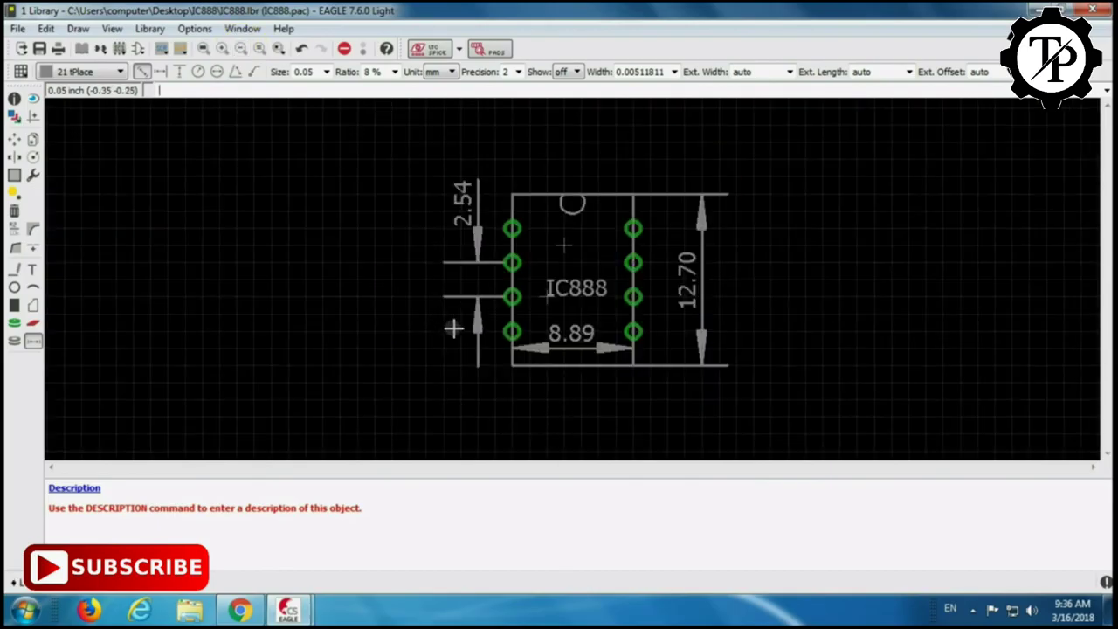
scroll(453, 333, up, 2)
scroll(452, 329, down, 1)
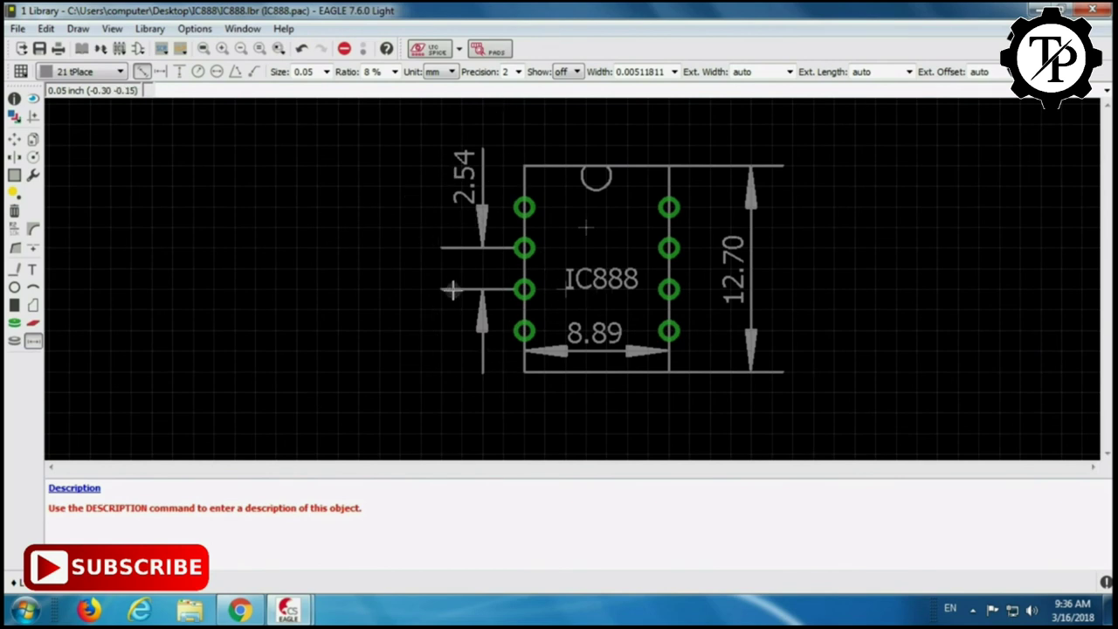
click(14, 139)
click(587, 350)
click(587, 416)
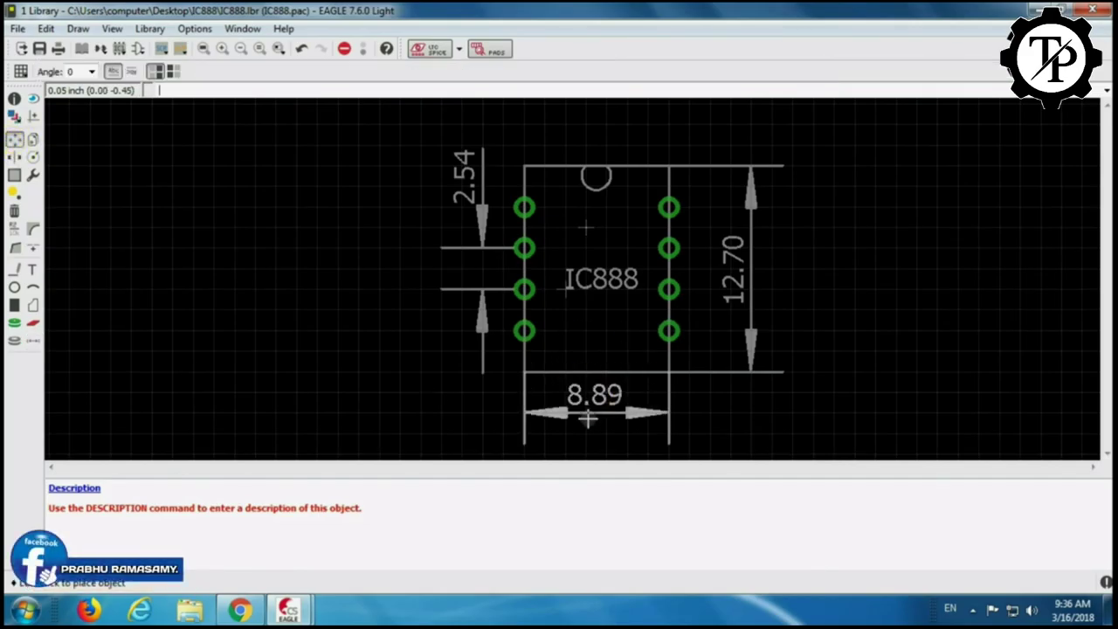
click(587, 417)
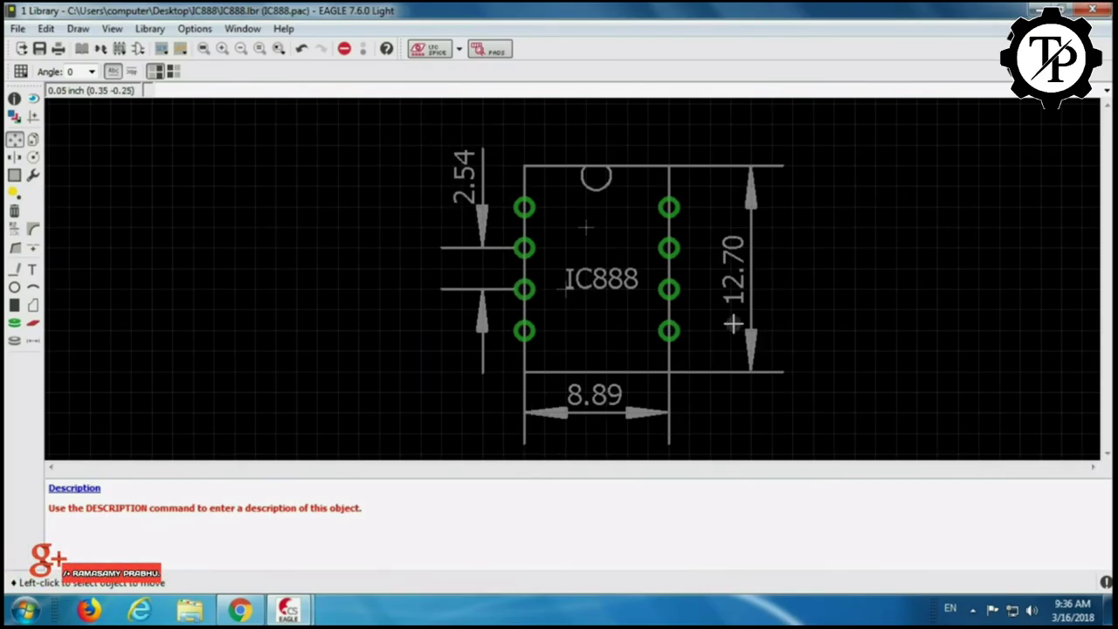
Delete the pad spacing, height and width dimensions from the package drawing.
key(Delete)
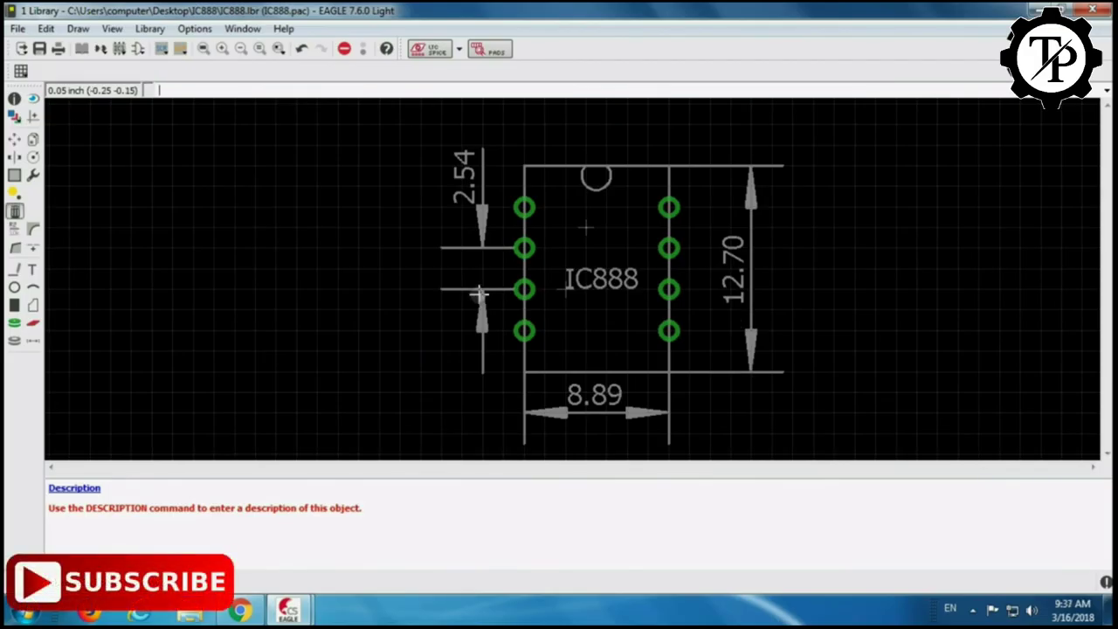
click(476, 294)
click(751, 266)
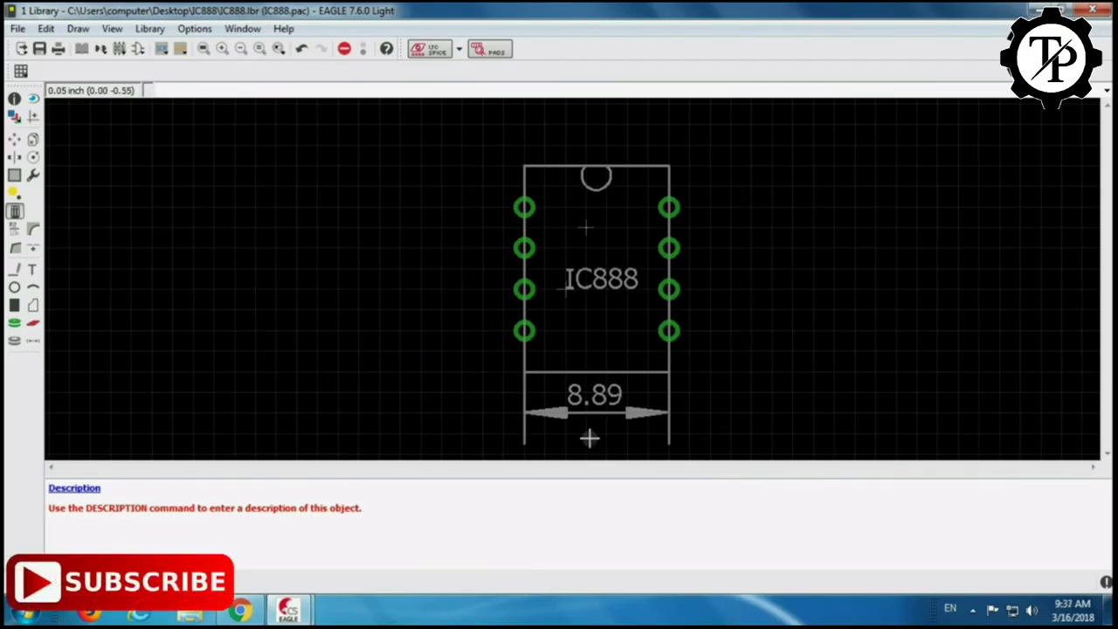
click(601, 411)
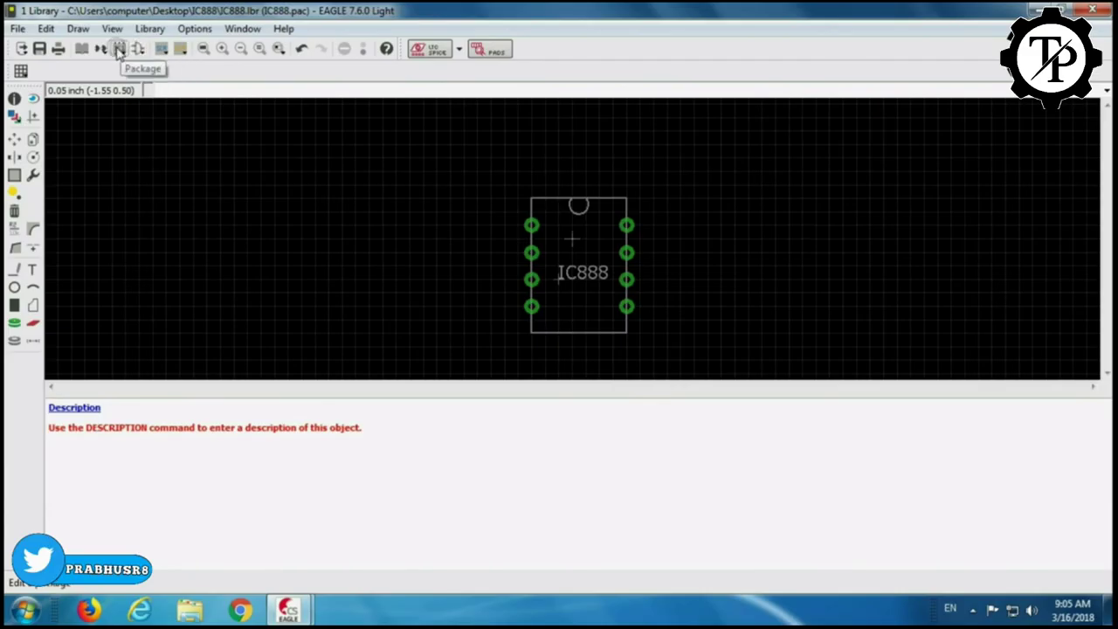
Create a new device named IC888 in the library.
click(100, 49)
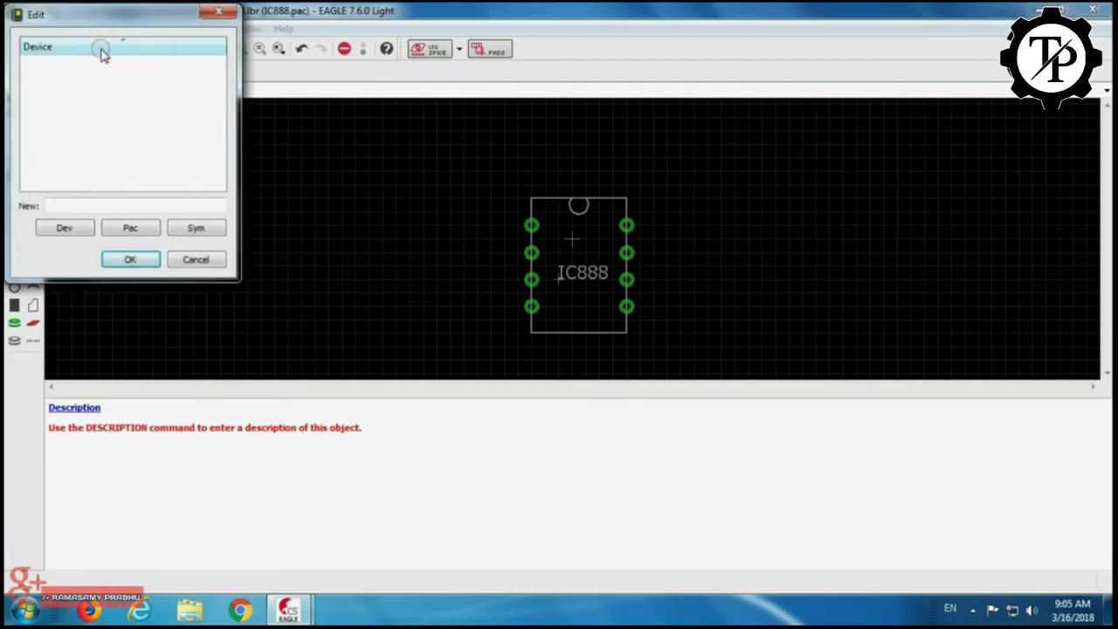
click(470, 351)
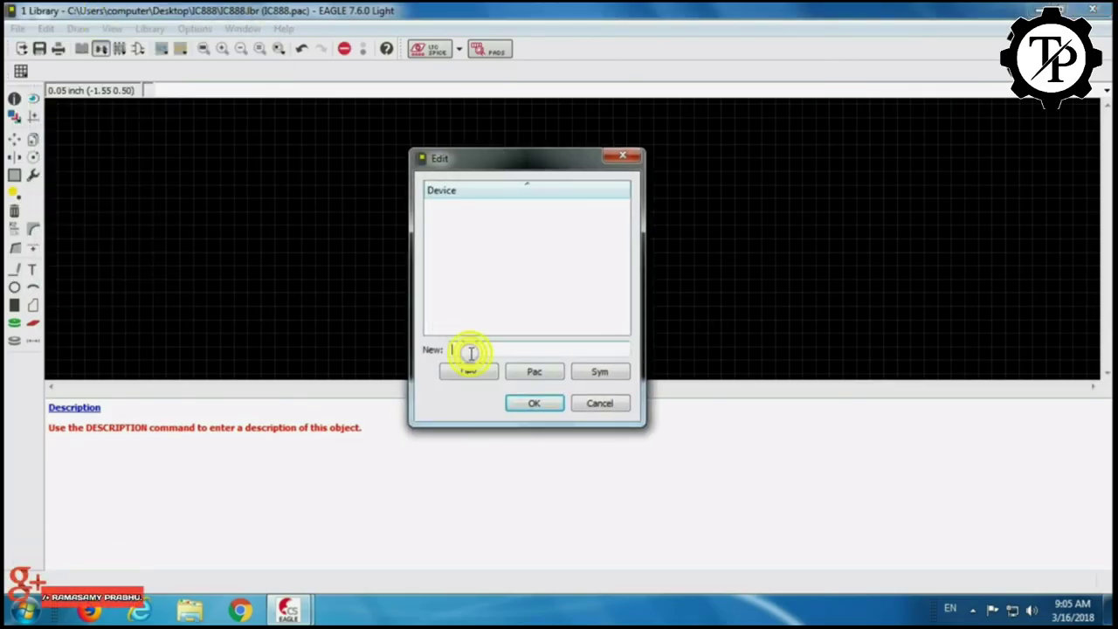
text(IC888)
click(459, 376)
click(537, 407)
click(531, 405)
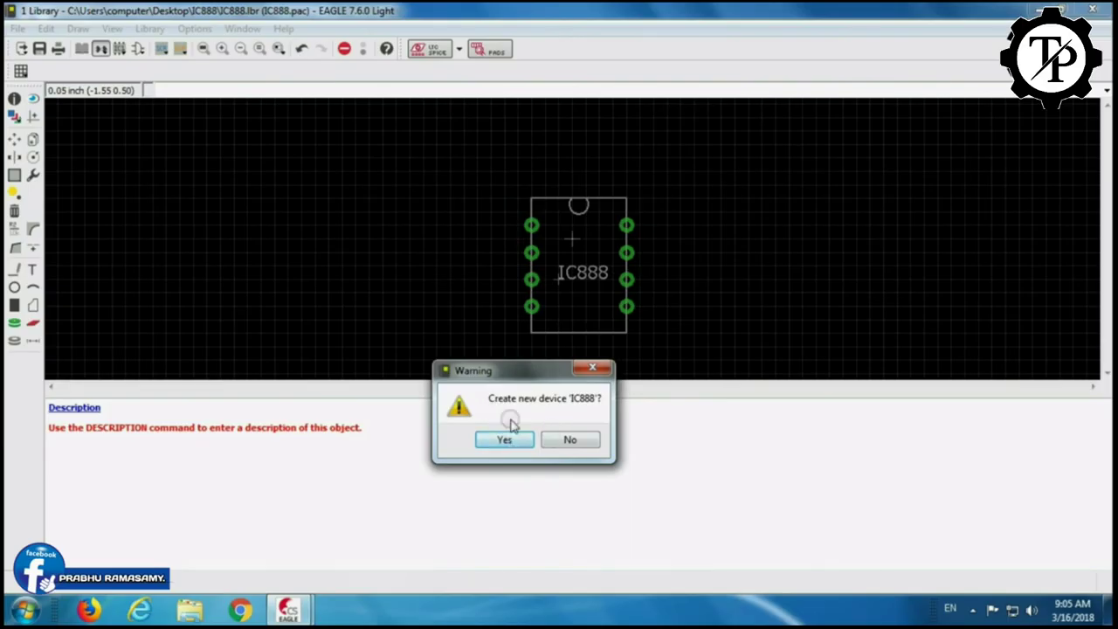
click(499, 438)
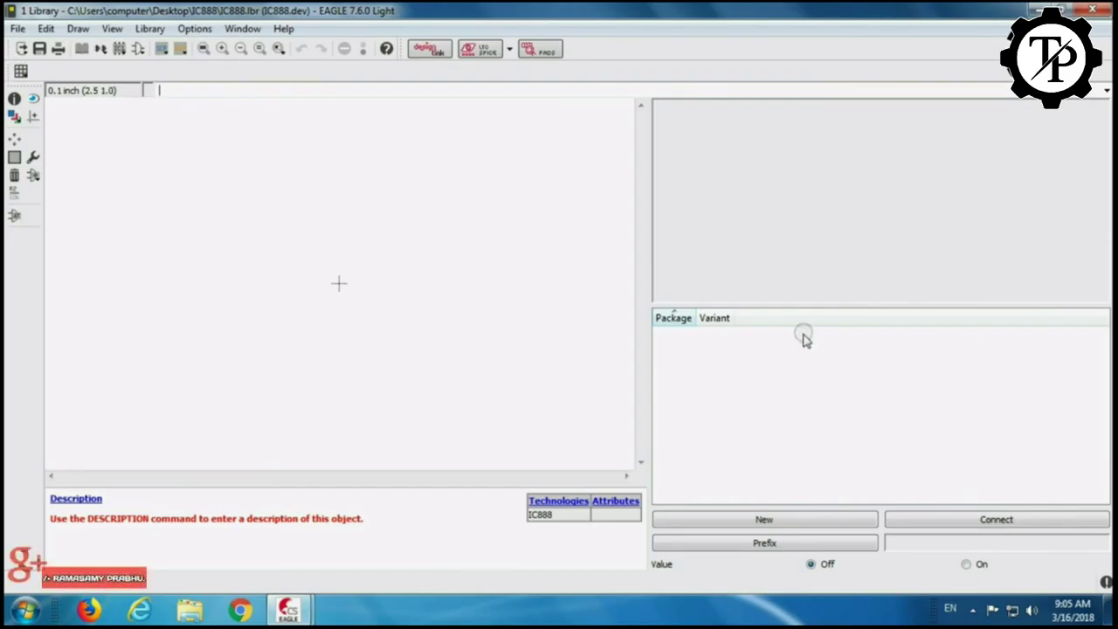
Add the IC888 symbol to the device, placing it at (0.0 0.2) near the drawing origin.
click(36, 176)
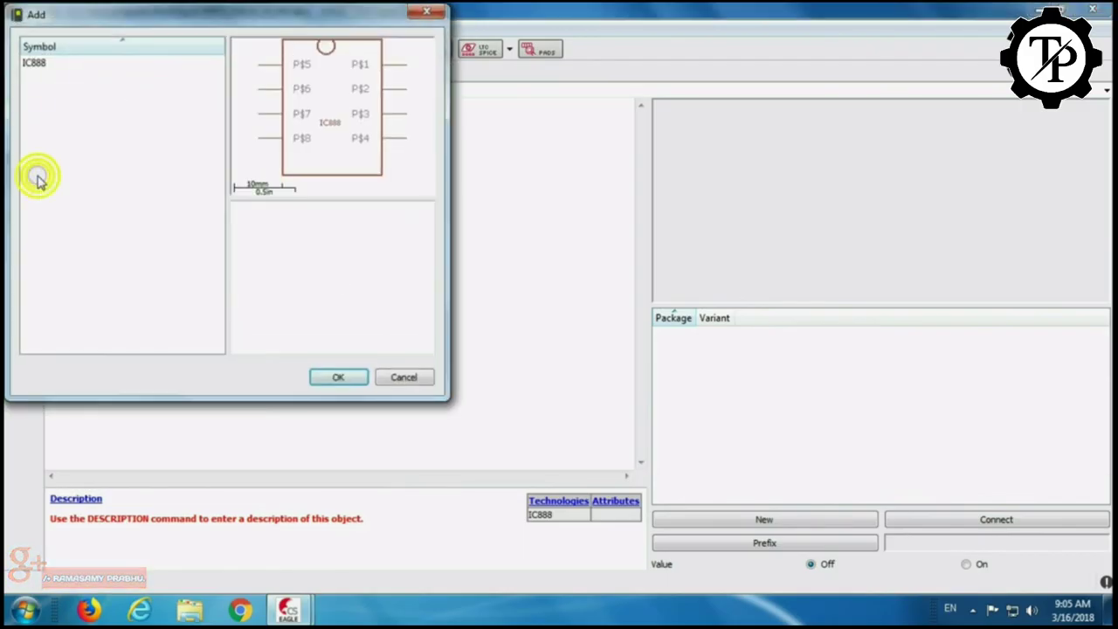
click(35, 63)
click(347, 377)
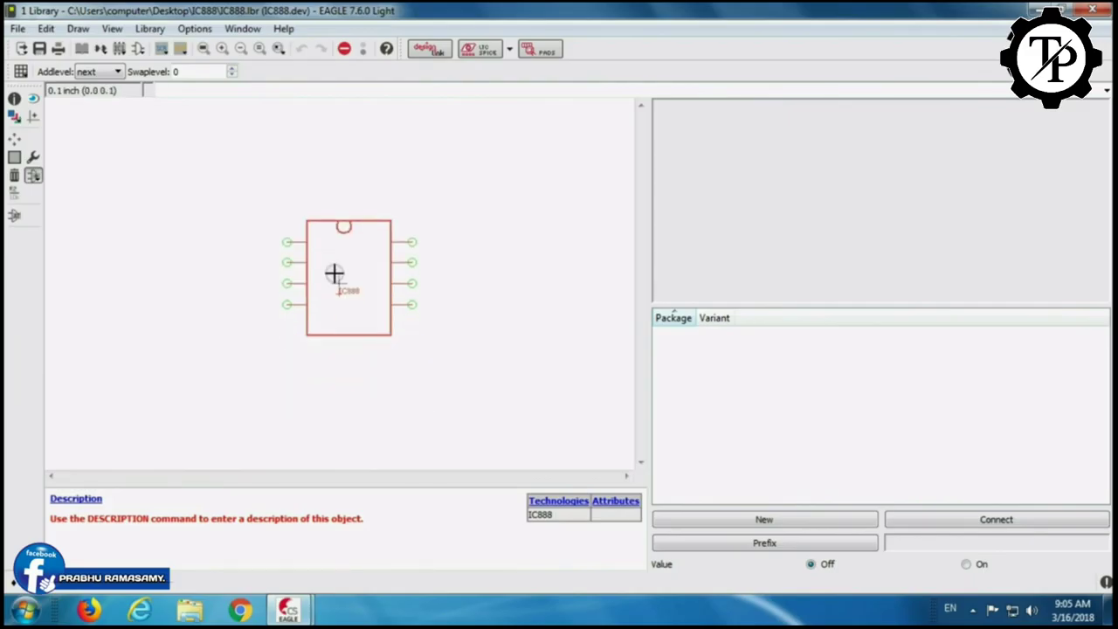
click(335, 263)
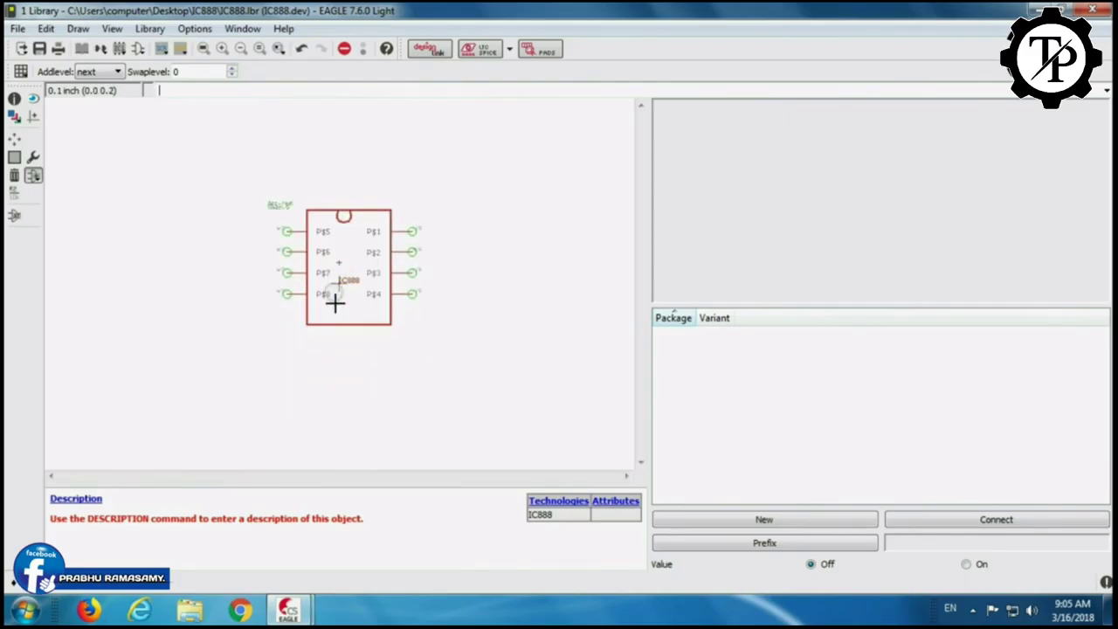
Turn on the grid display in the device's symbol area and stop adding further symbols.
click(20, 70)
click(33, 125)
click(169, 259)
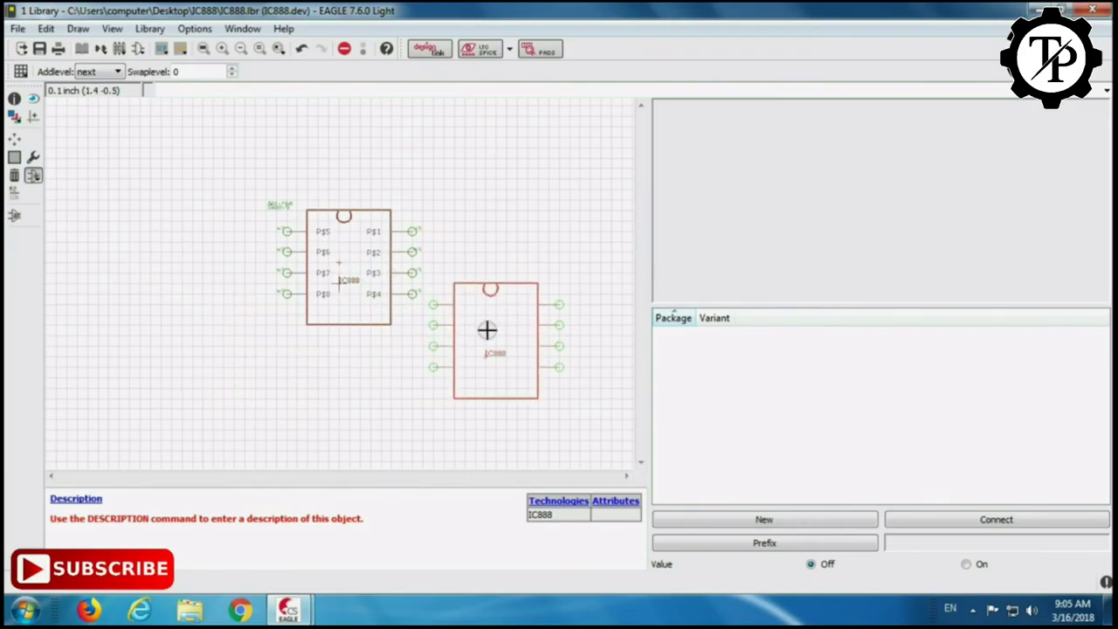
key(Escape)
Create a new package variant for the device using the IC888 package, leaving the variant name empty.
click(662, 509)
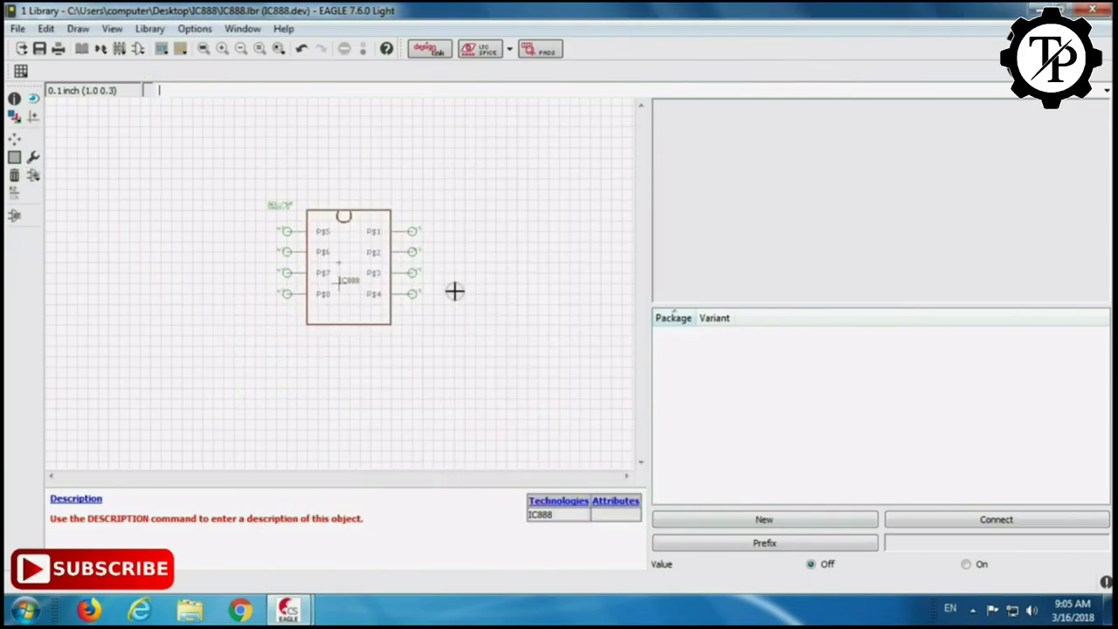
click(767, 519)
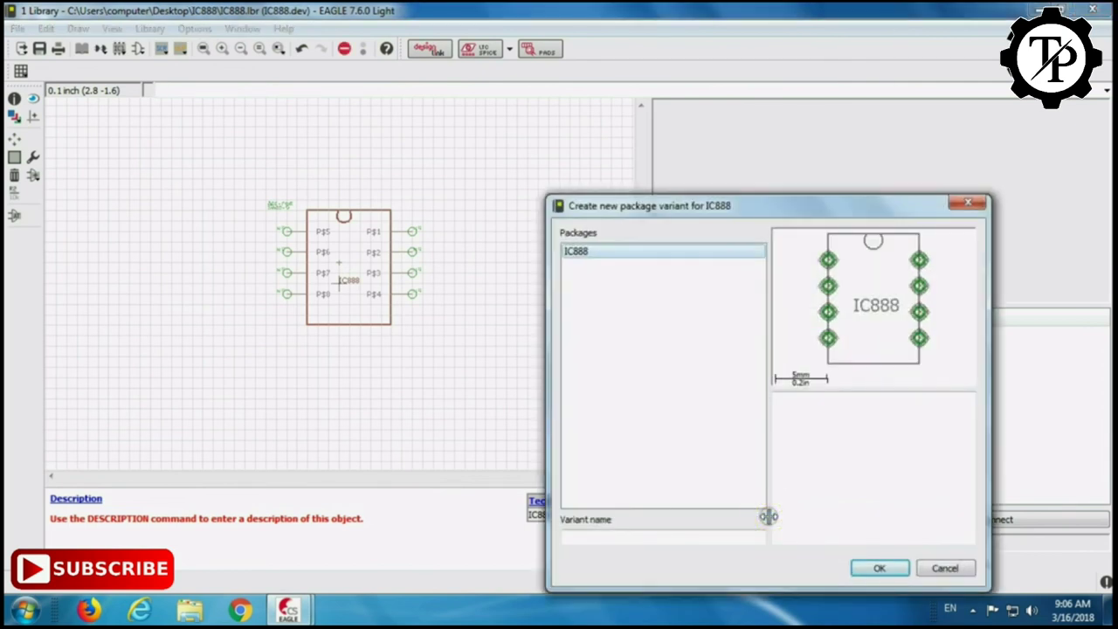
click(879, 567)
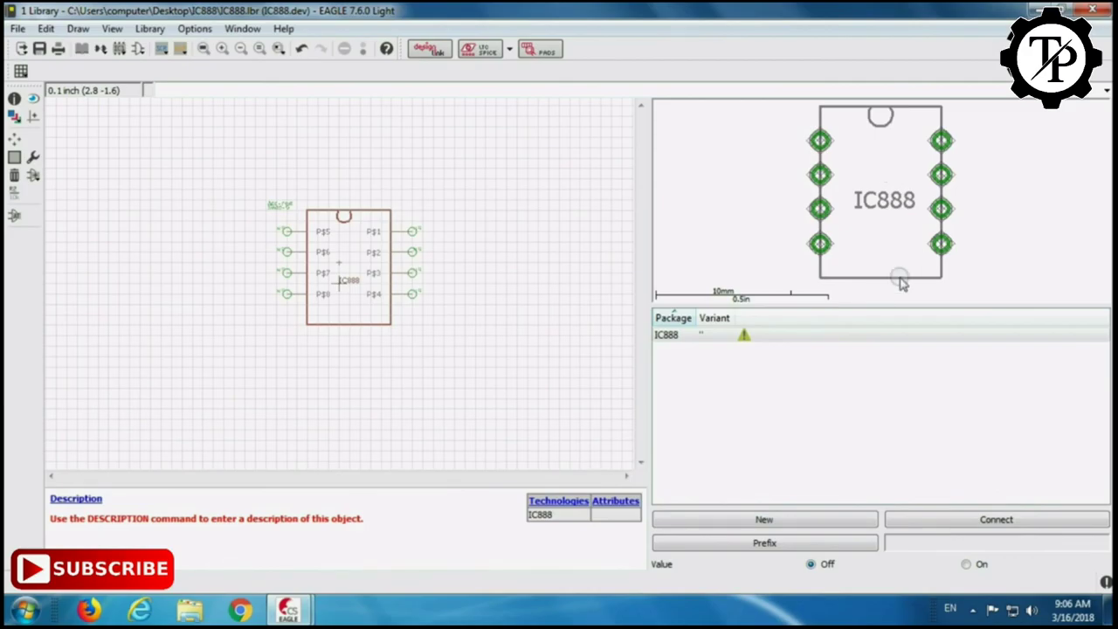